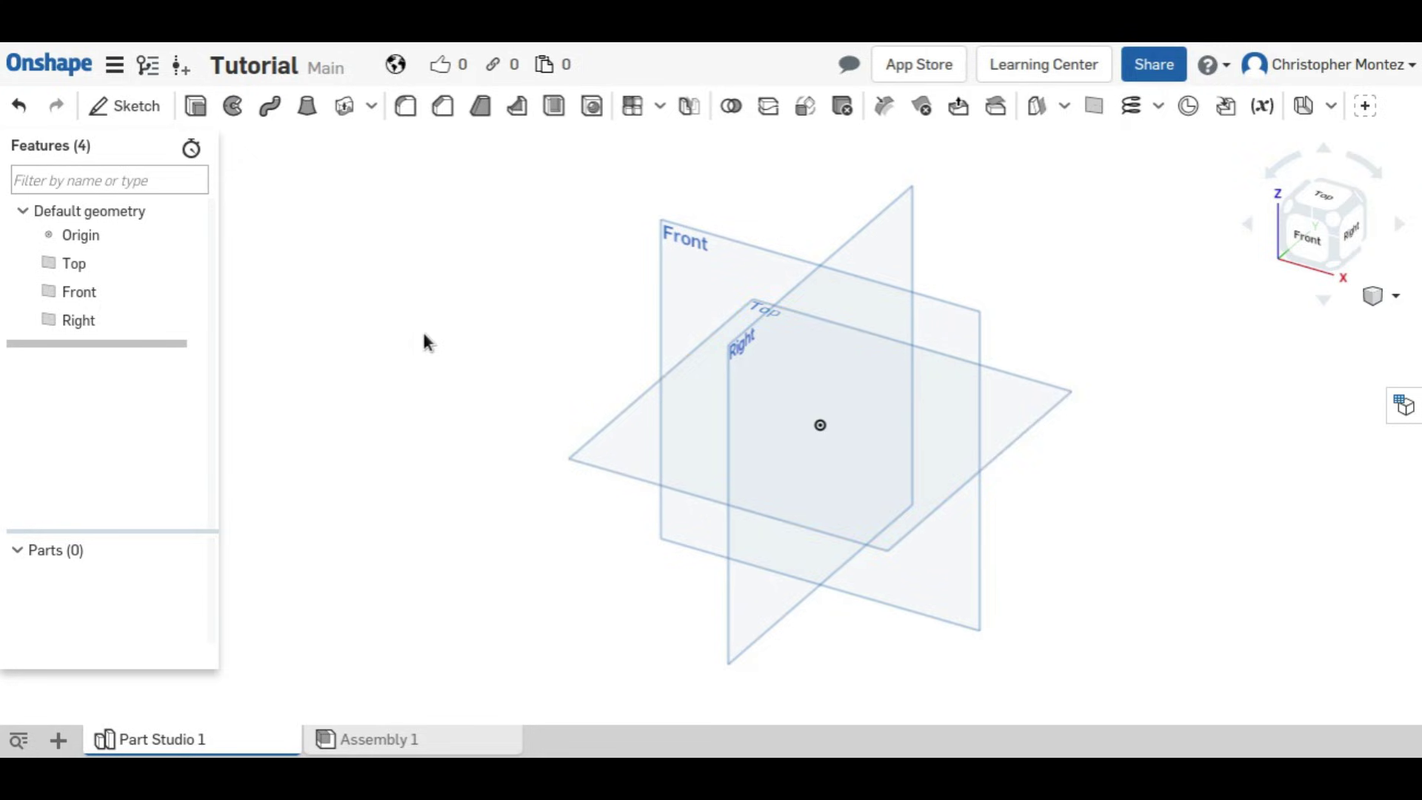
# - Start a sketch on the Top plane and draw an inscribed polygon about 2.15 in across flats, centered on the origin
pyautogui.click(112, 107)
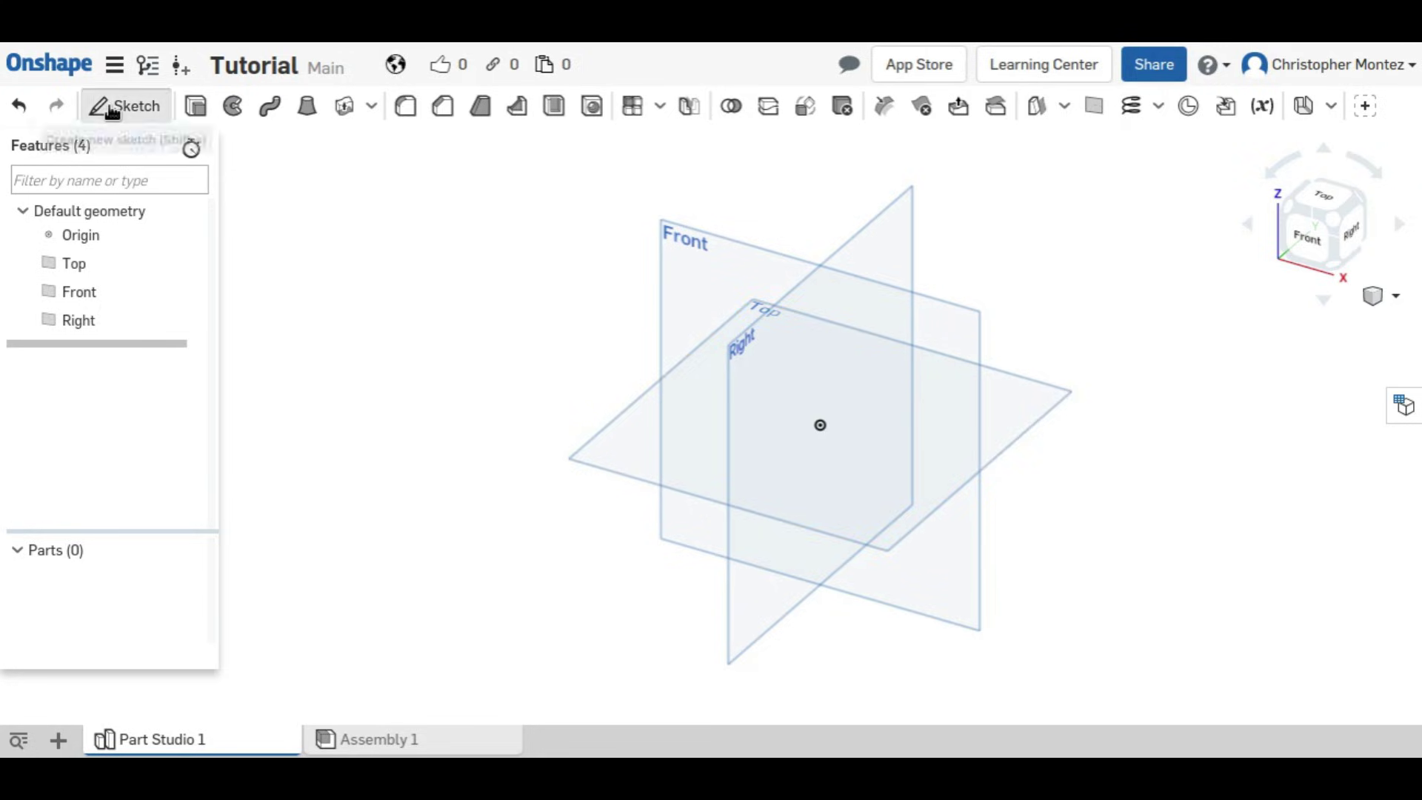
pyautogui.click(619, 456)
pyautogui.click(1312, 198)
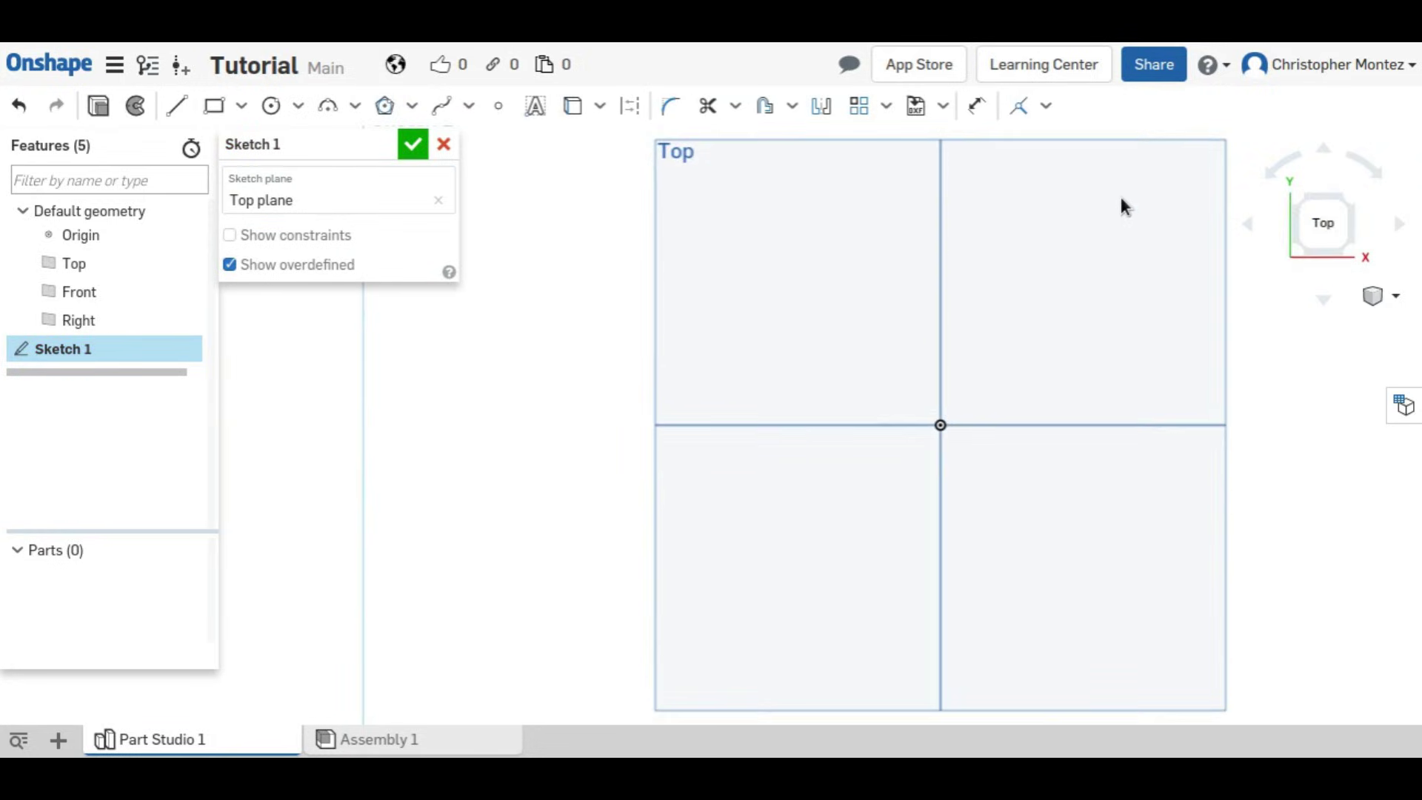
pyautogui.click(412, 106)
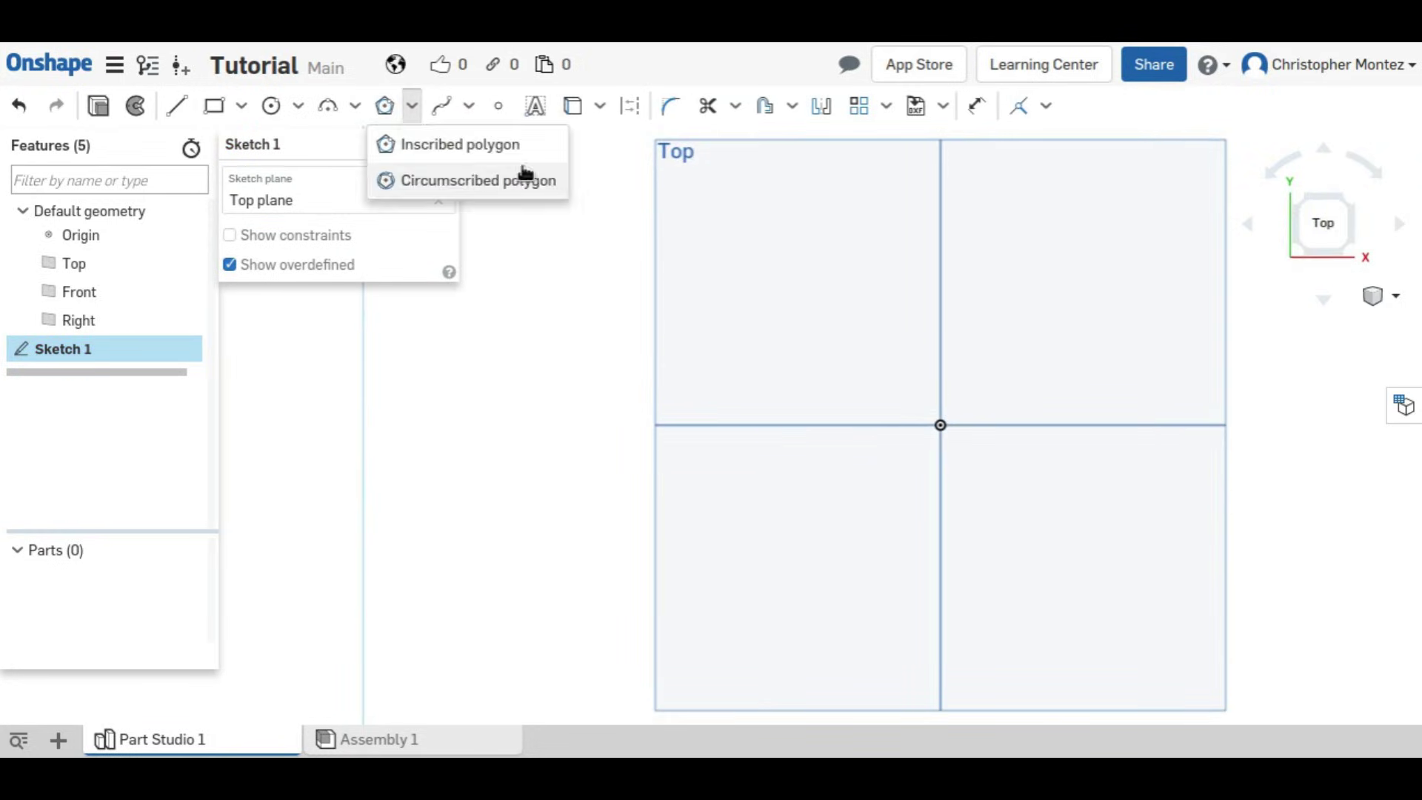
pyautogui.click(469, 146)
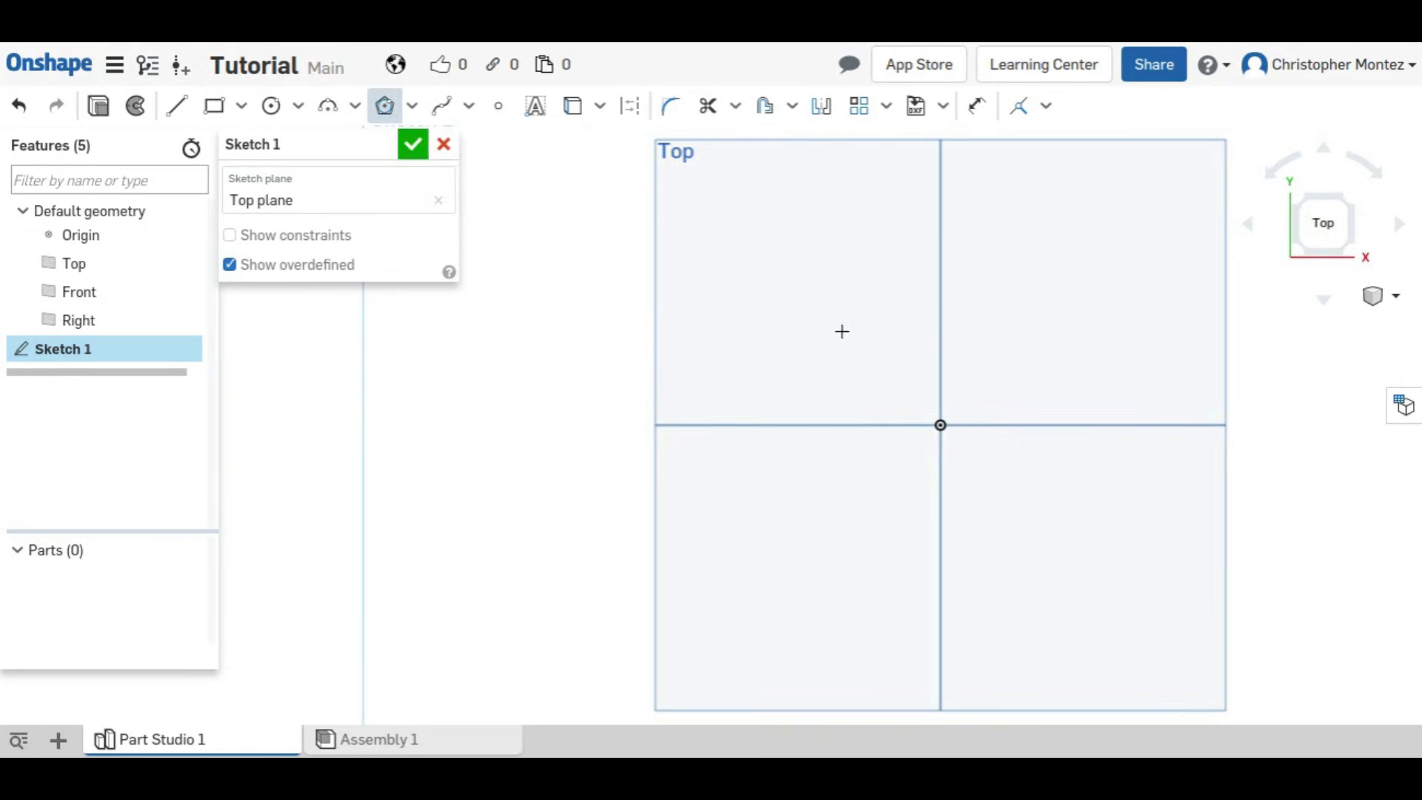
pyautogui.click(939, 426)
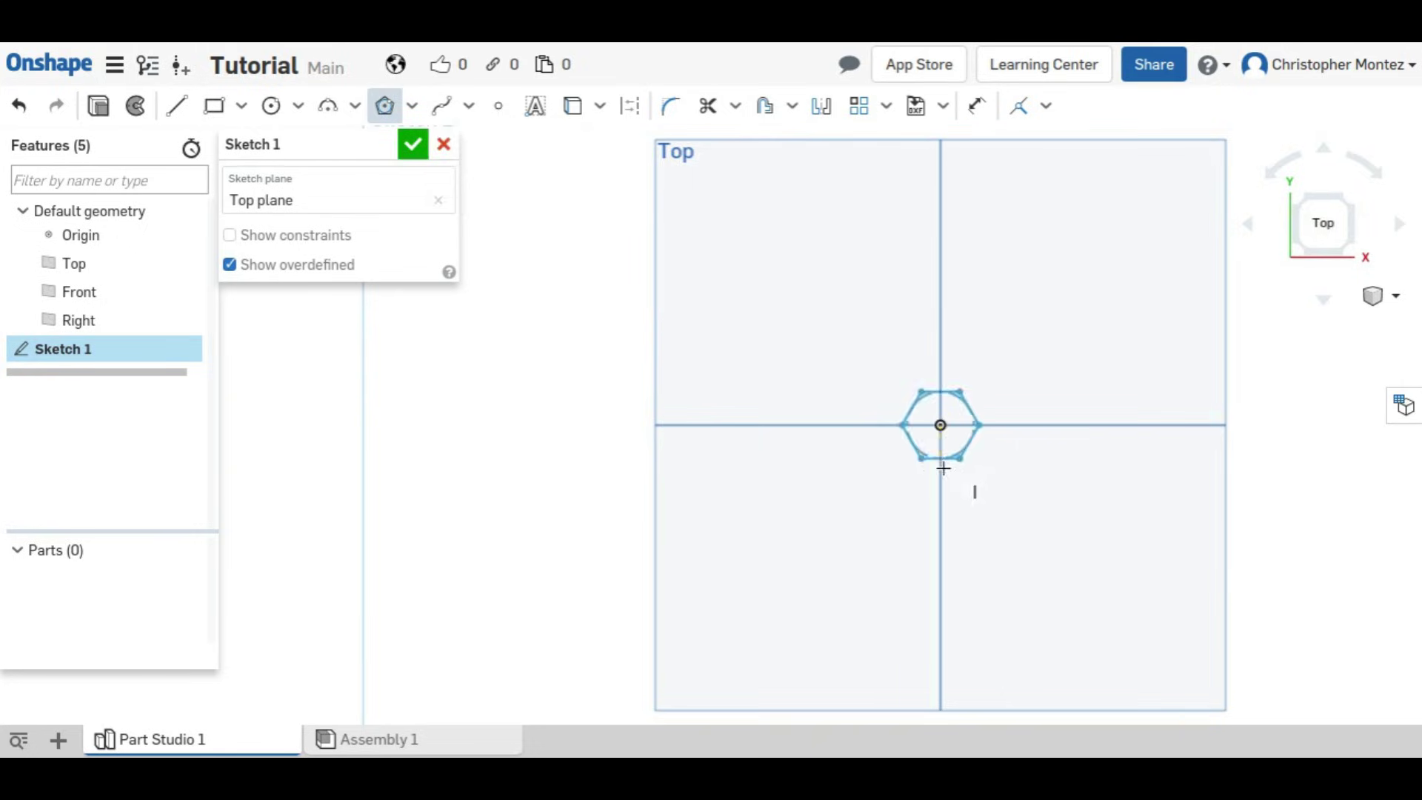
pyautogui.click(944, 536)
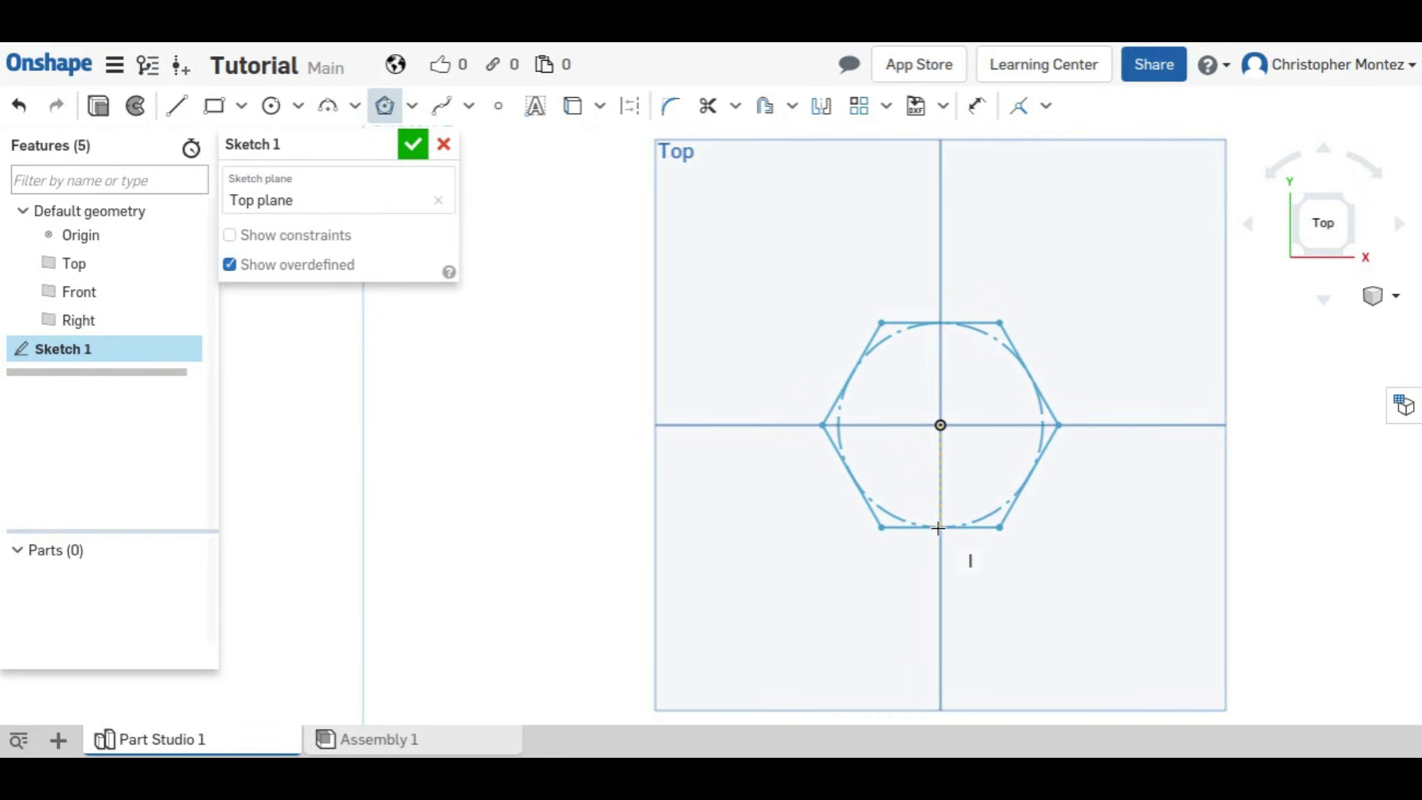
# - Try higher side counts for the polygon and finish it as a hexagon with 6 sides
pyautogui.press('Up')
pyautogui.press('Up')
pyautogui.press('Up')
pyautogui.press('Up')
pyautogui.press('Up')
pyautogui.press('Up')
pyautogui.press('Up')
pyautogui.press('Up')
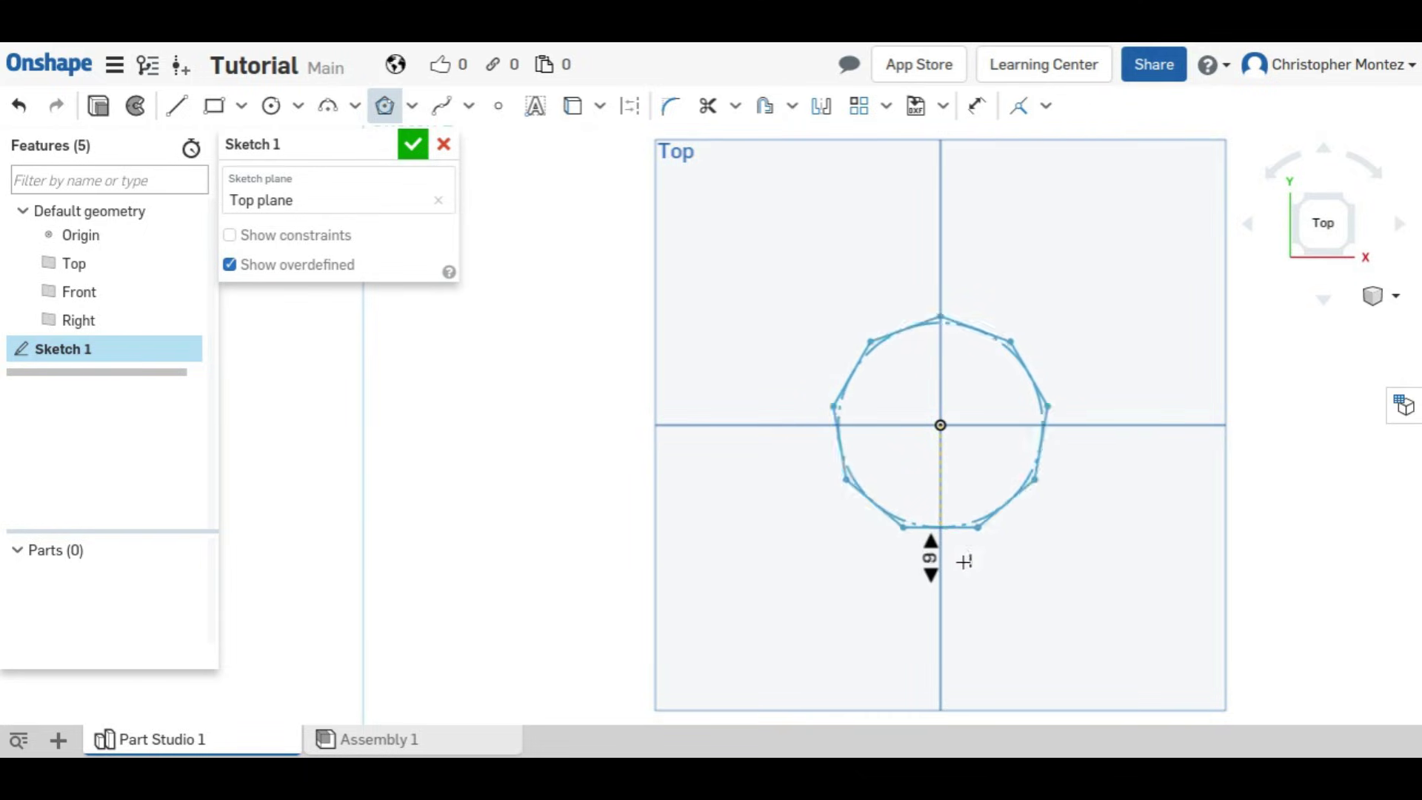
pyautogui.write('3')
pyautogui.press('Up')
pyautogui.press('Up')
pyautogui.press('Up')
pyautogui.press('Up')
pyautogui.press('Up')
pyautogui.press('Up')
pyautogui.press('Up')
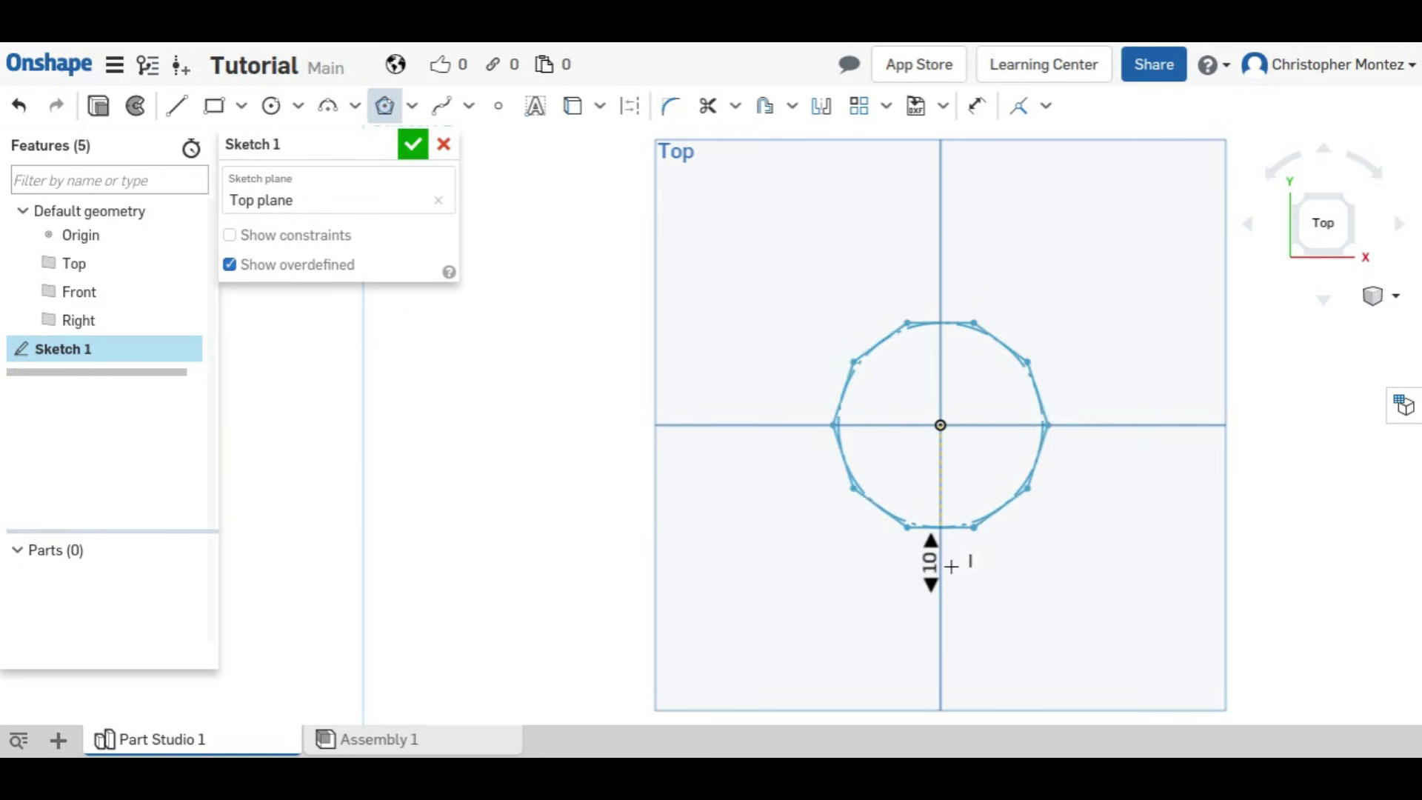
pyautogui.press('Down')
pyautogui.press('Down')
pyautogui.press('Down')
pyautogui.press('Down')
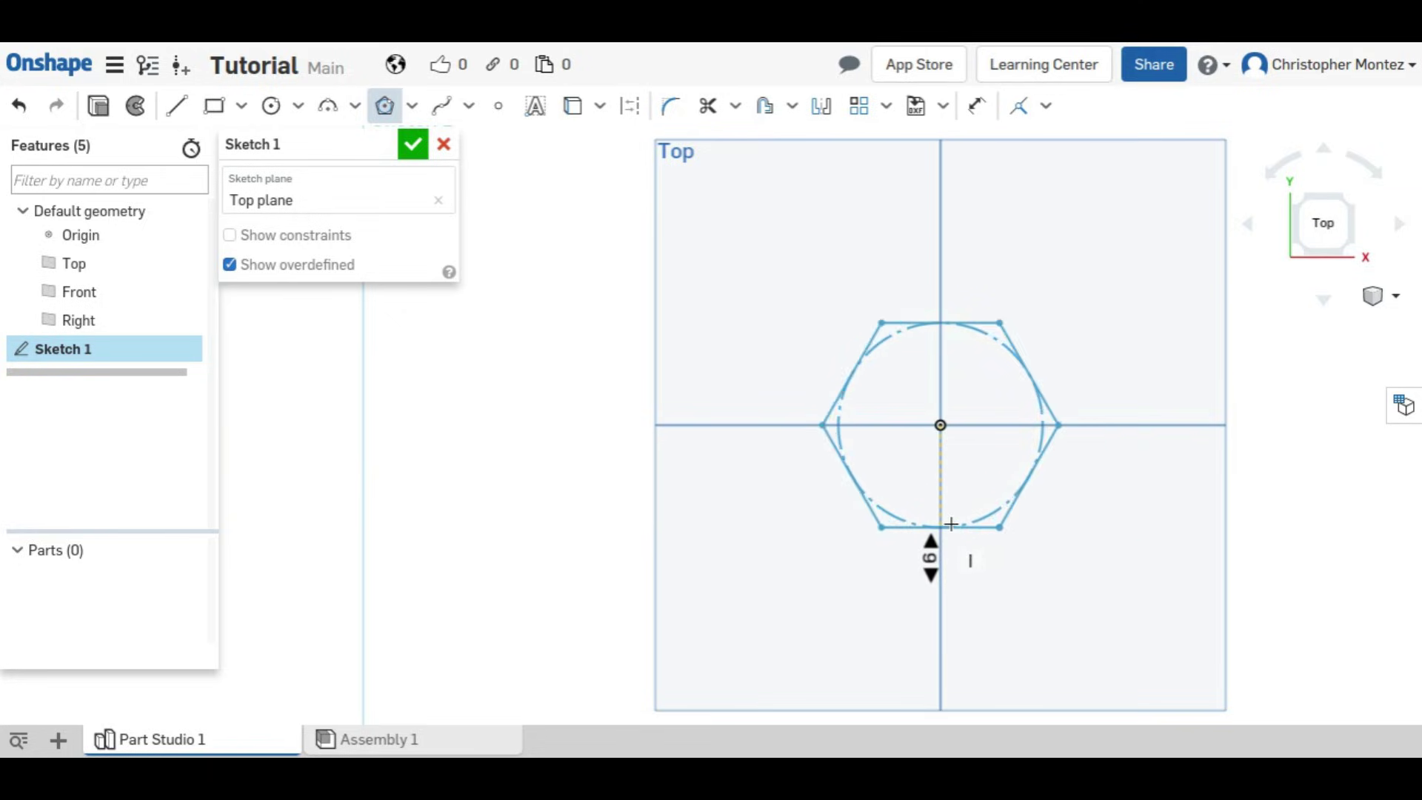
pyautogui.click(951, 522)
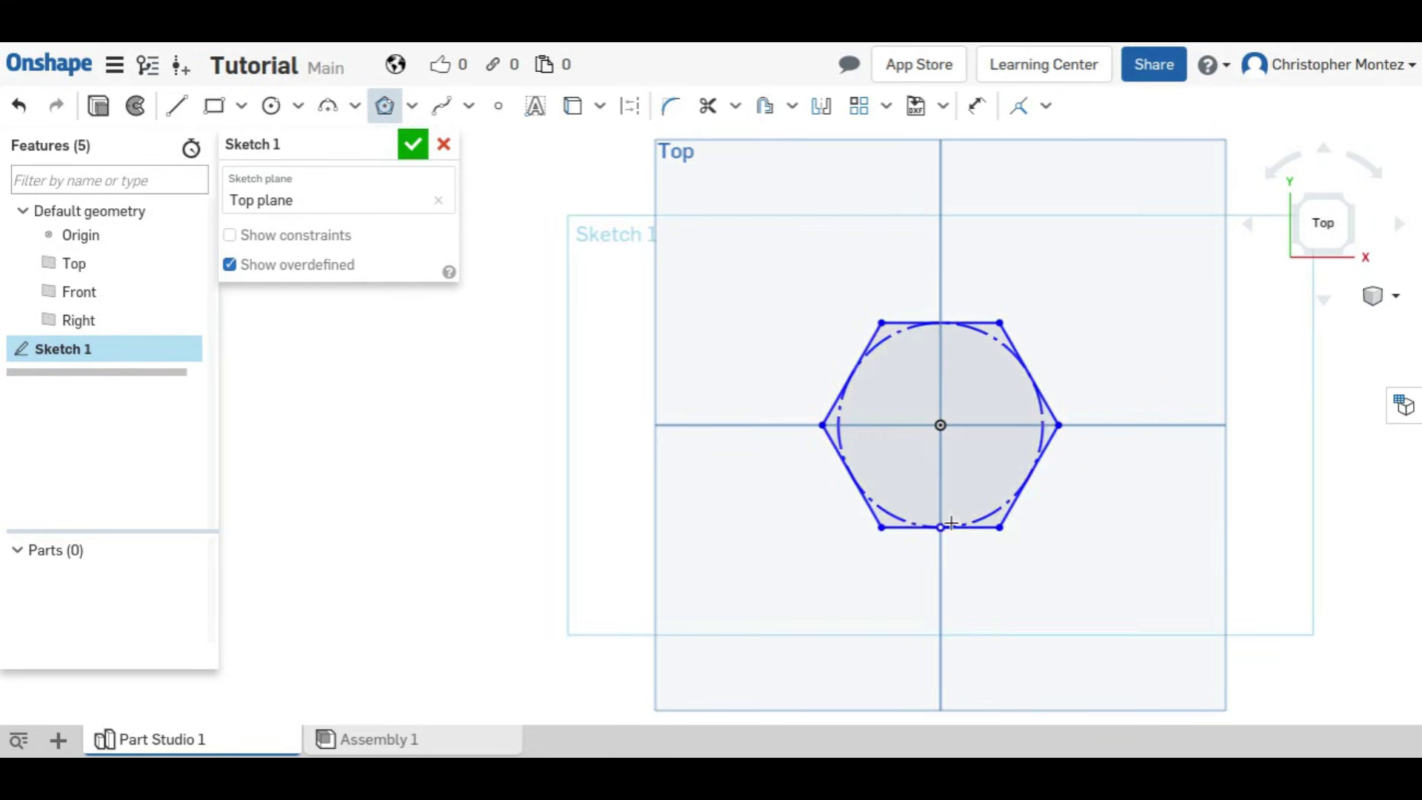
# - Dimension the distance between the hexagon's two horizontal sides as 0.5 in and close the sketch
pyautogui.press('d')
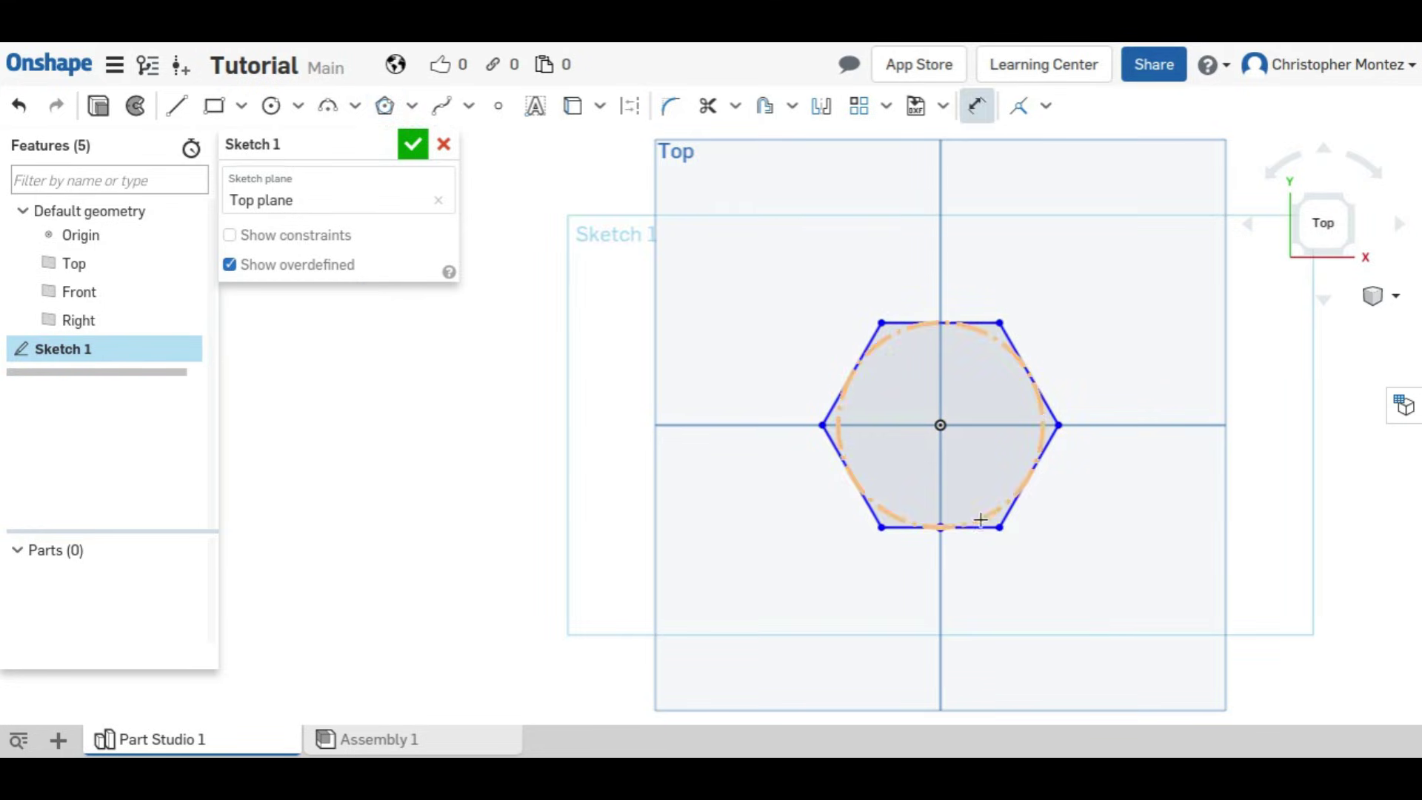
pyautogui.click(970, 528)
pyautogui.click(963, 324)
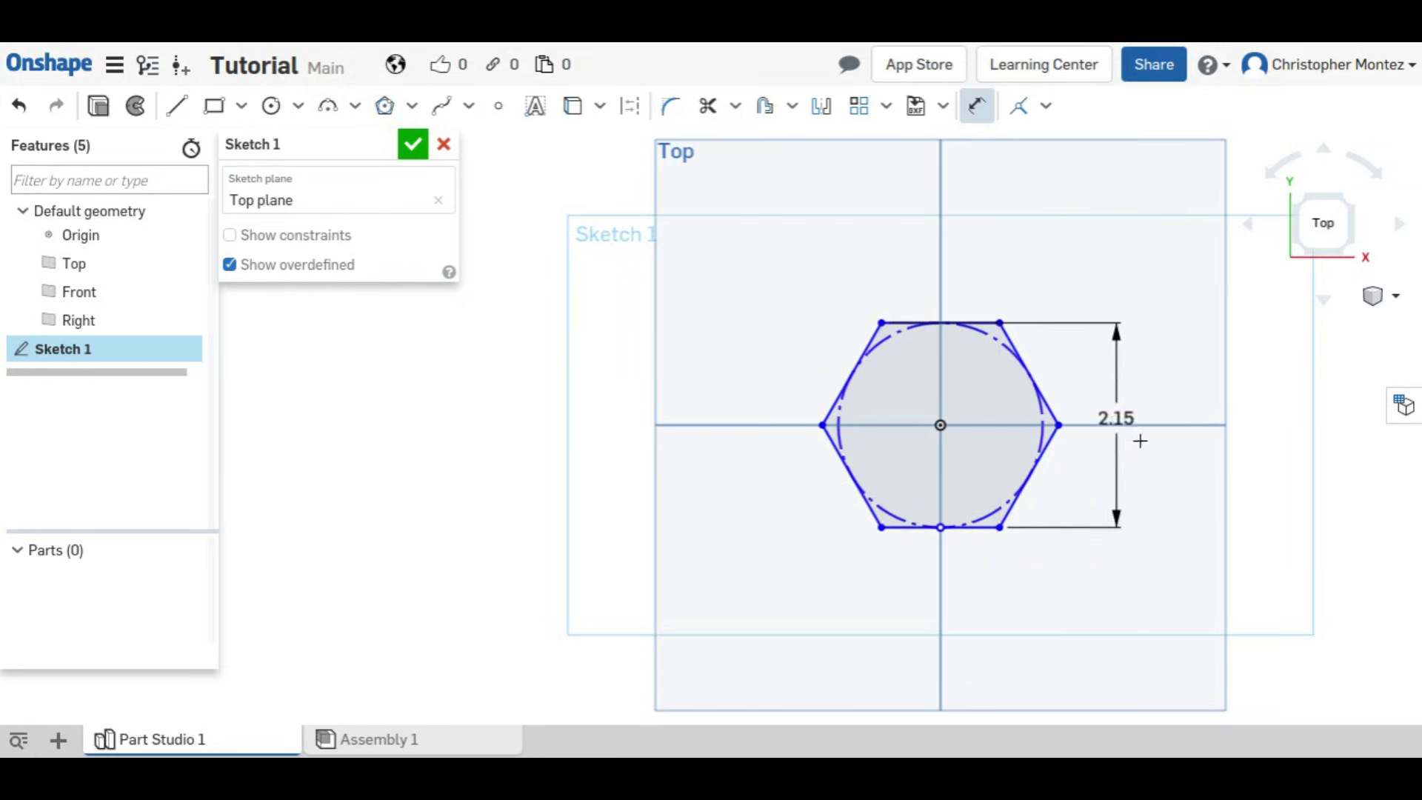
pyautogui.click(1143, 465)
pyautogui.write('0.')
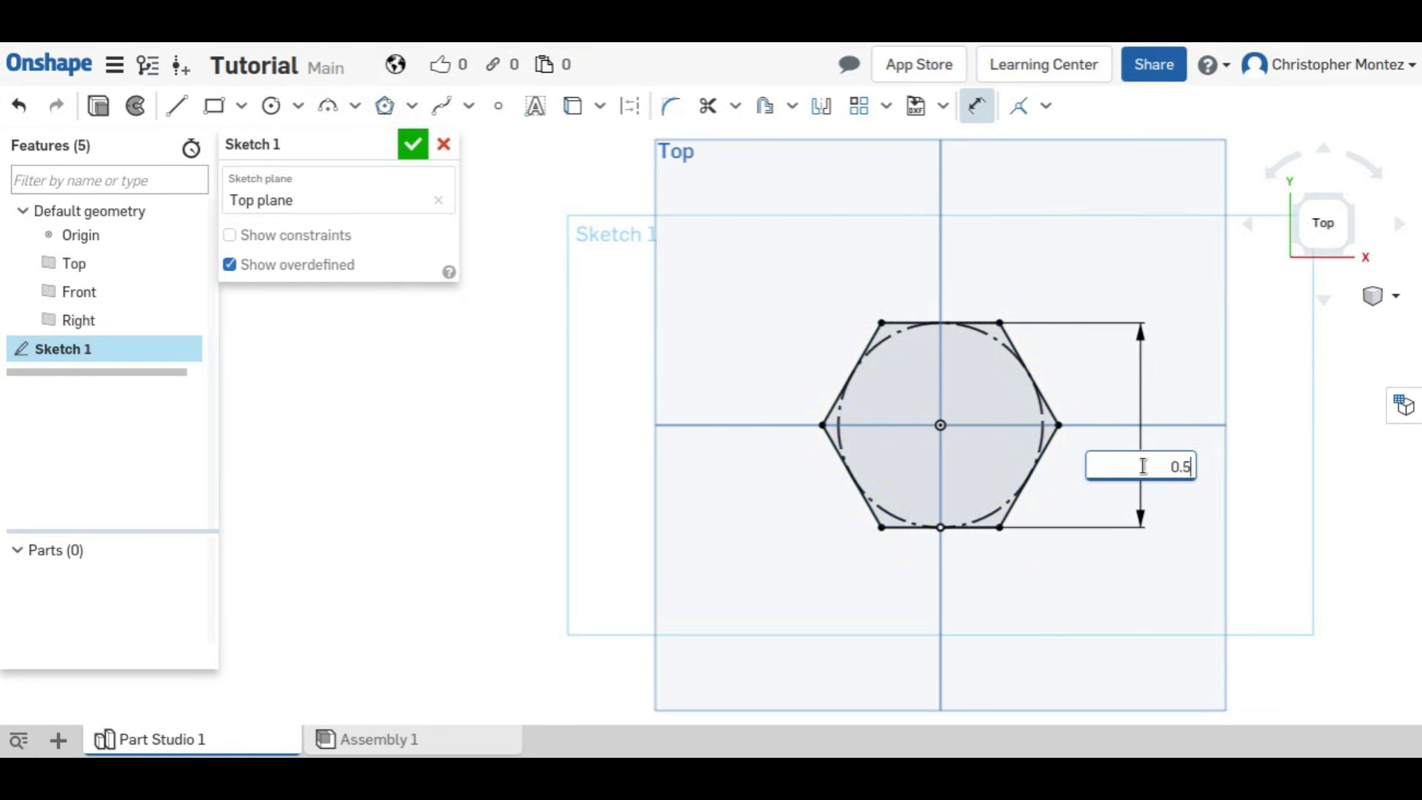
pyautogui.write('5')
pyautogui.press('Return')
pyautogui.scroll(2, 1140, 436)
pyautogui.moveTo(1148, 429); pyautogui.dragTo(957, 361)
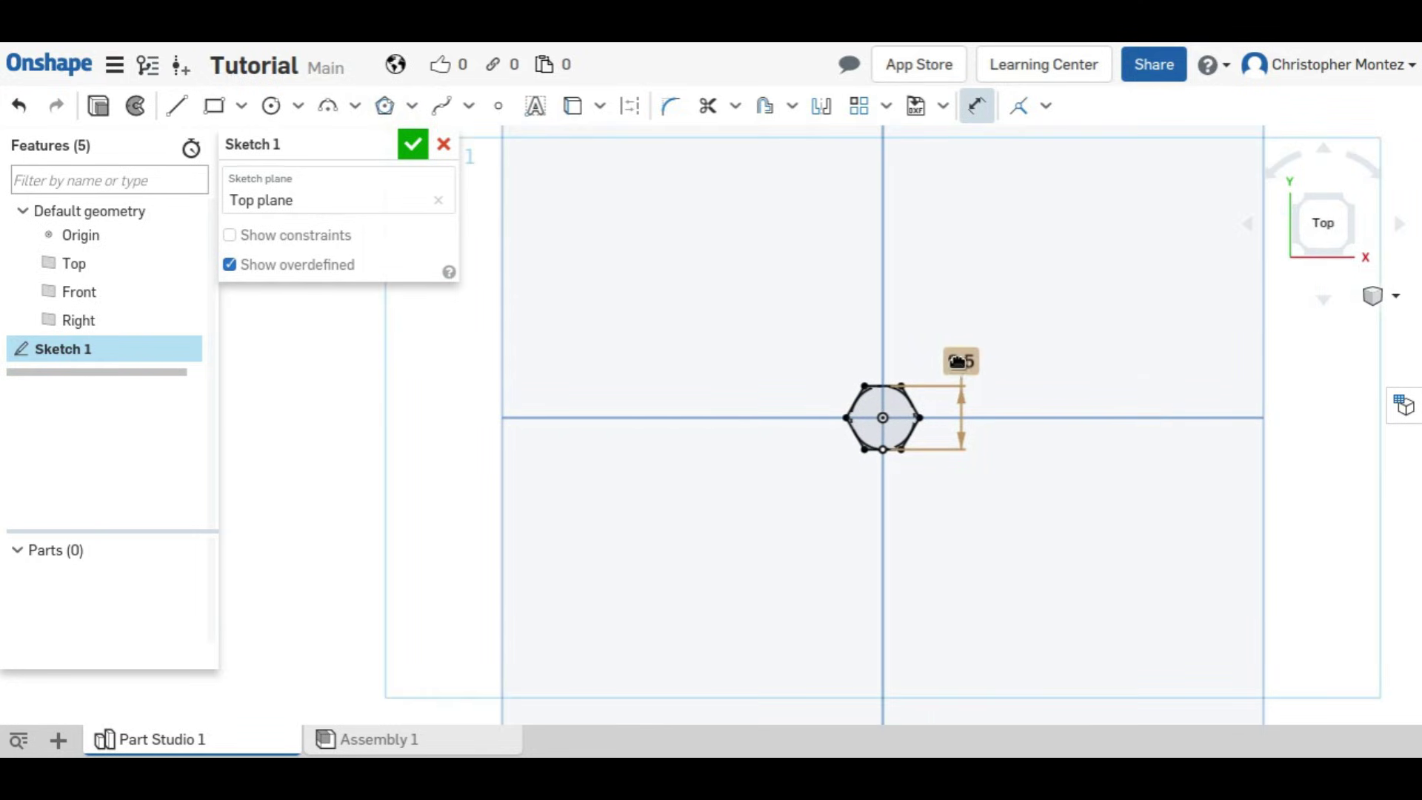
pyautogui.click(413, 144)
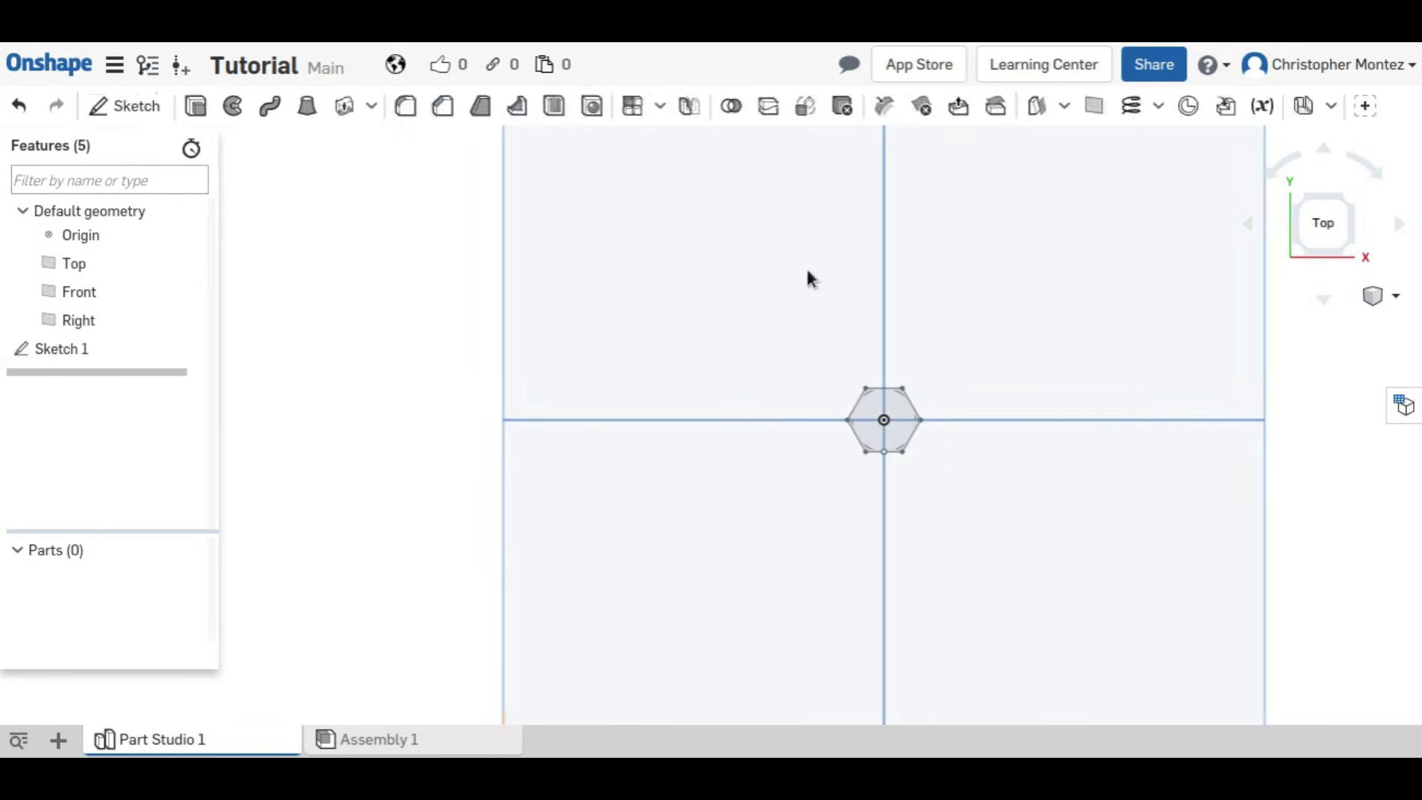
# - Extrude the hexagon as a new solid with a blind depth of 3/16 in
pyautogui.hotkey('shift', '7')
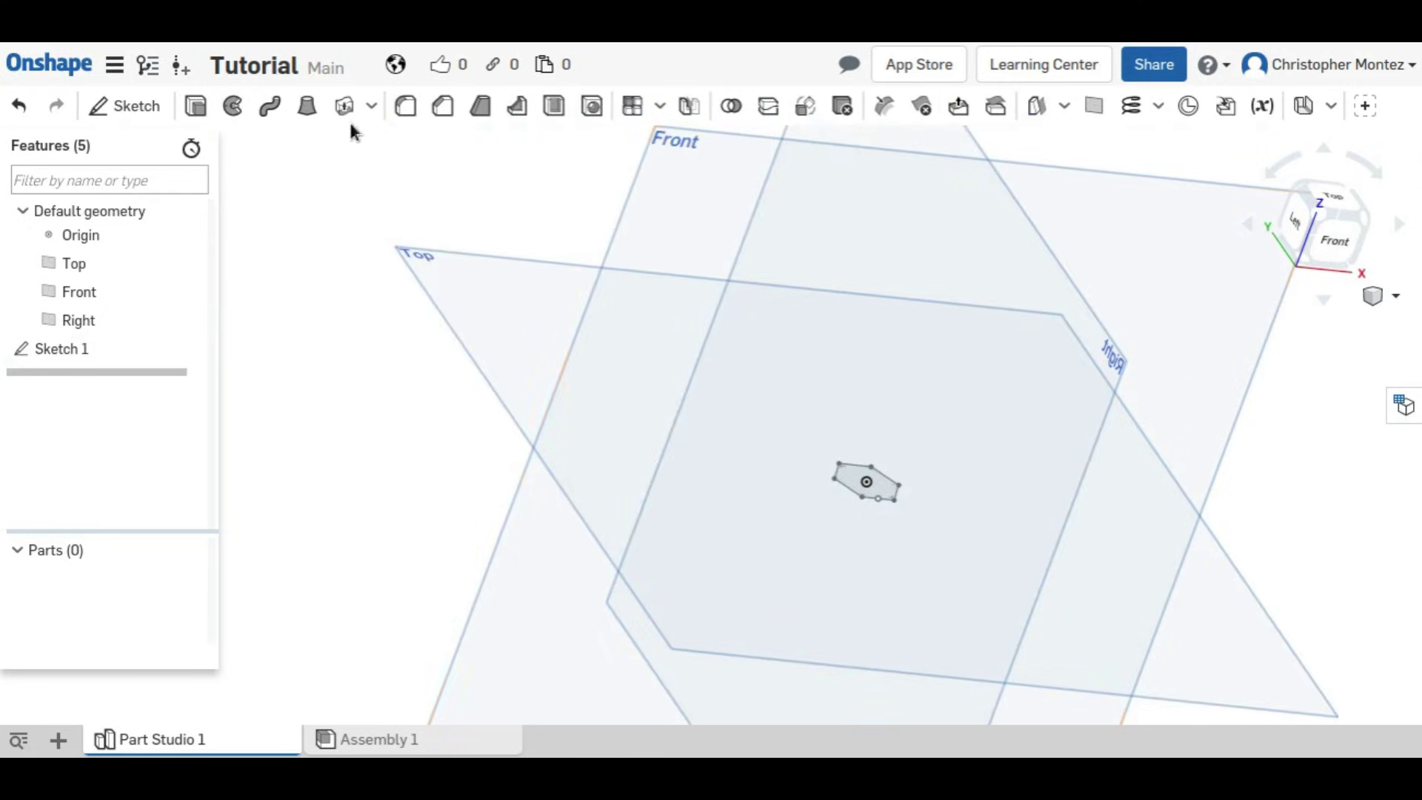
pyautogui.click(196, 106)
pyautogui.click(862, 485)
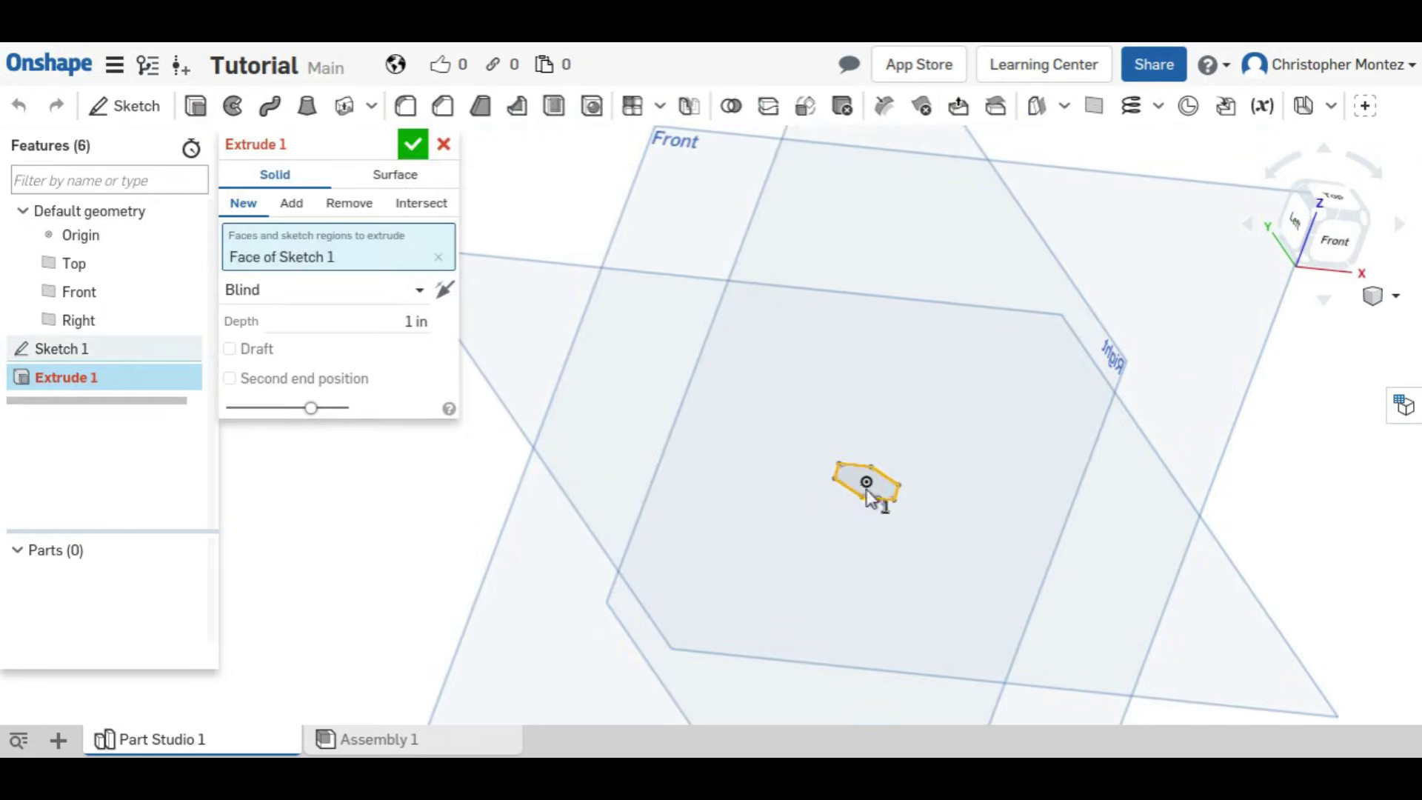
pyautogui.click(359, 326)
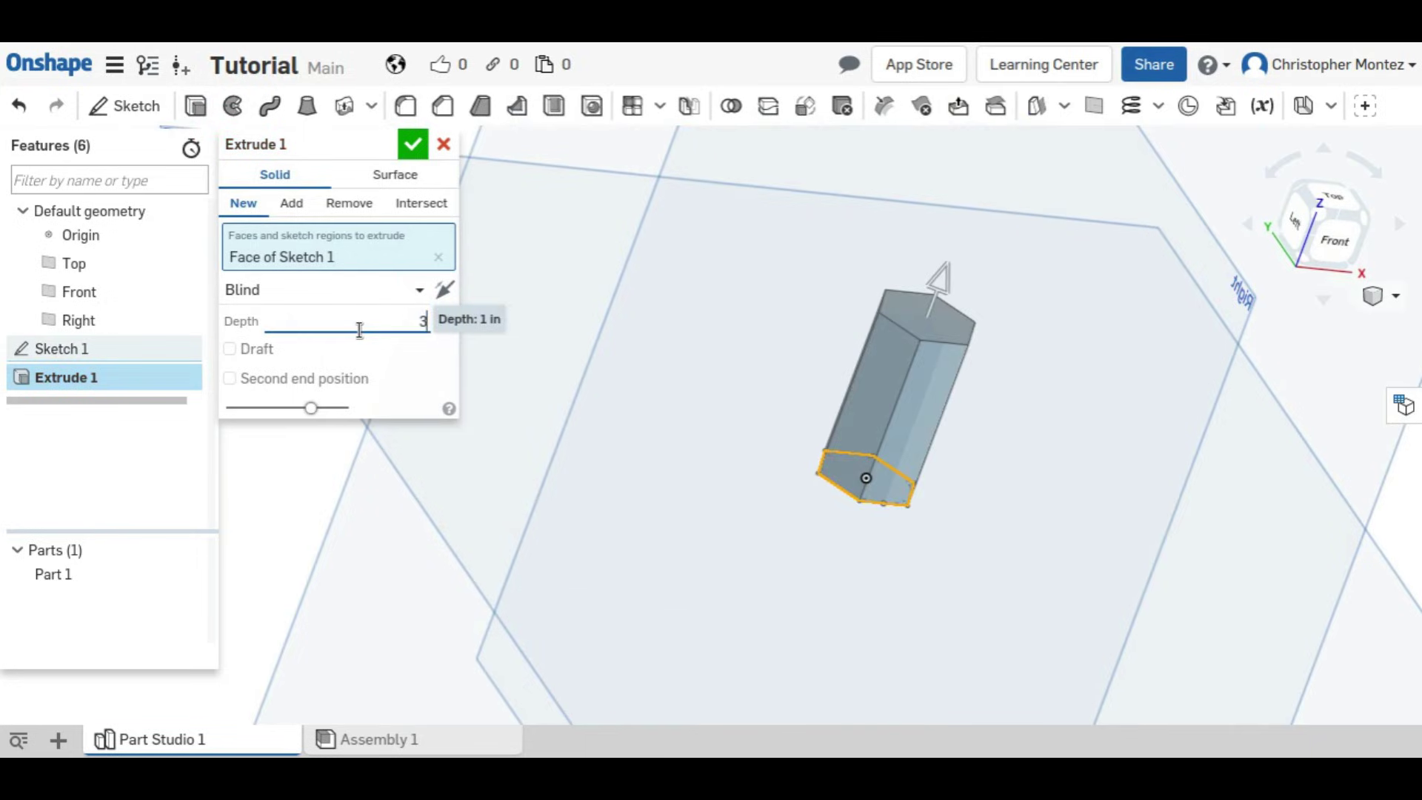
pyautogui.press('Return')
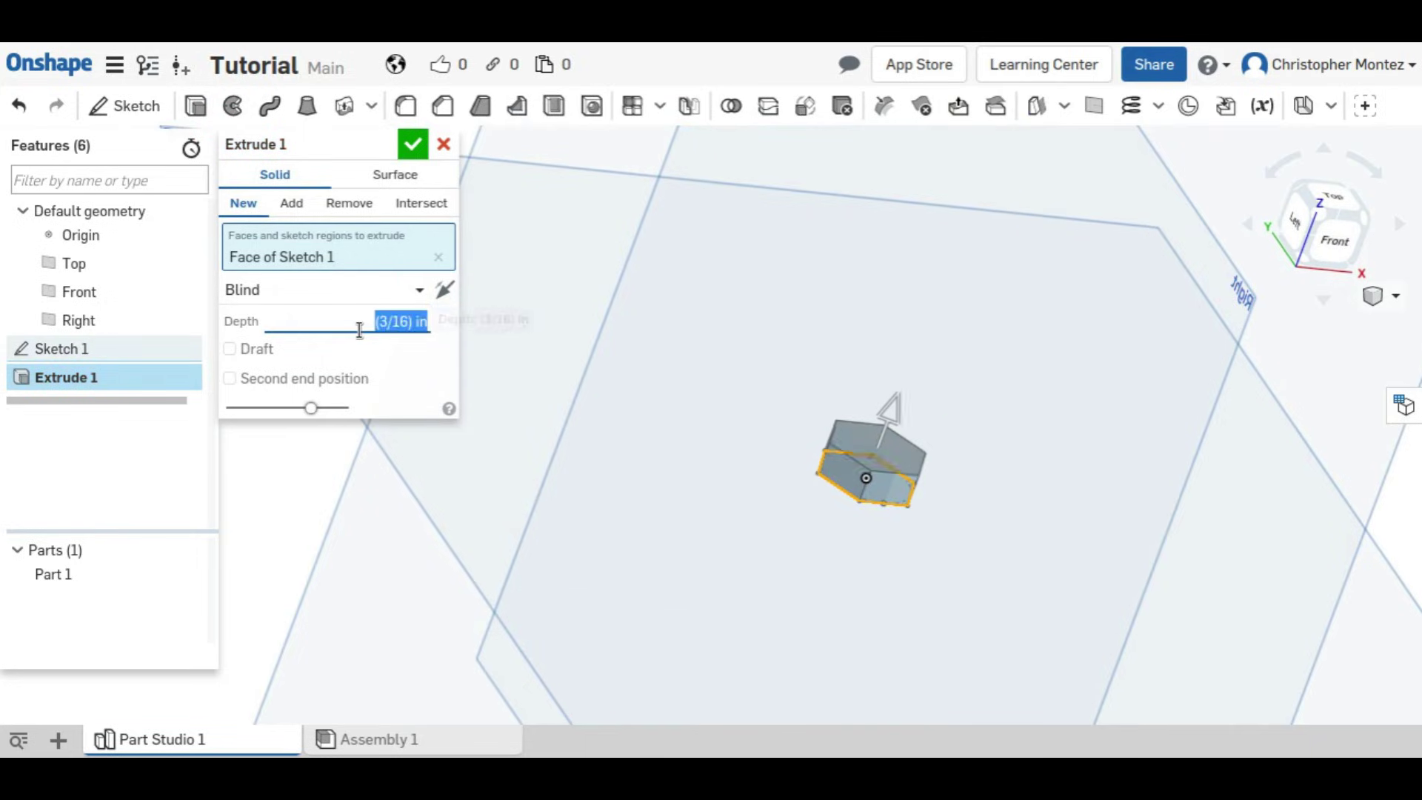
pyautogui.click(419, 148)
# - Start a sketch on the upper face of the hexagonal solid and view it from the top
pyautogui.moveTo(799, 385); pyautogui.dragTo(675, 474, button='right')
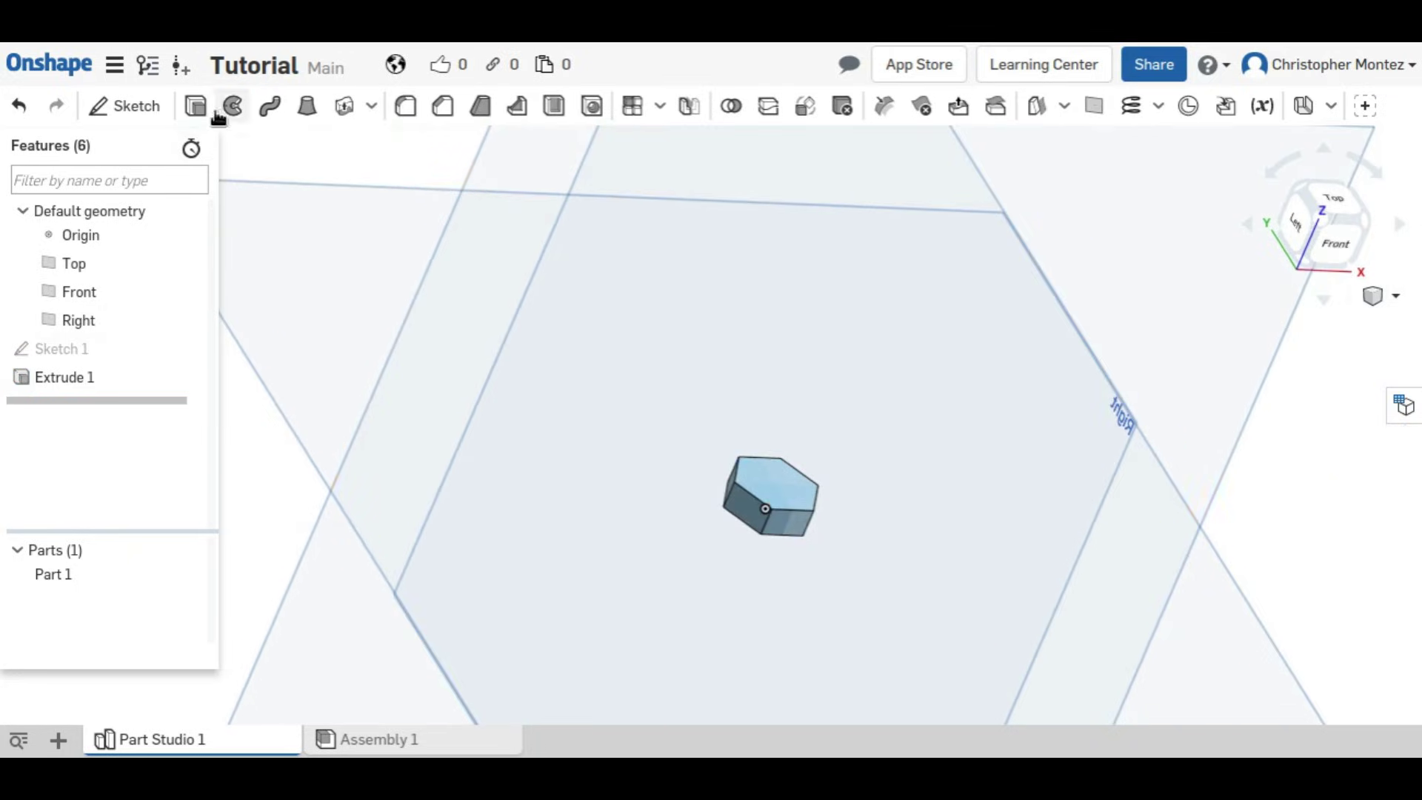
pyautogui.click(123, 108)
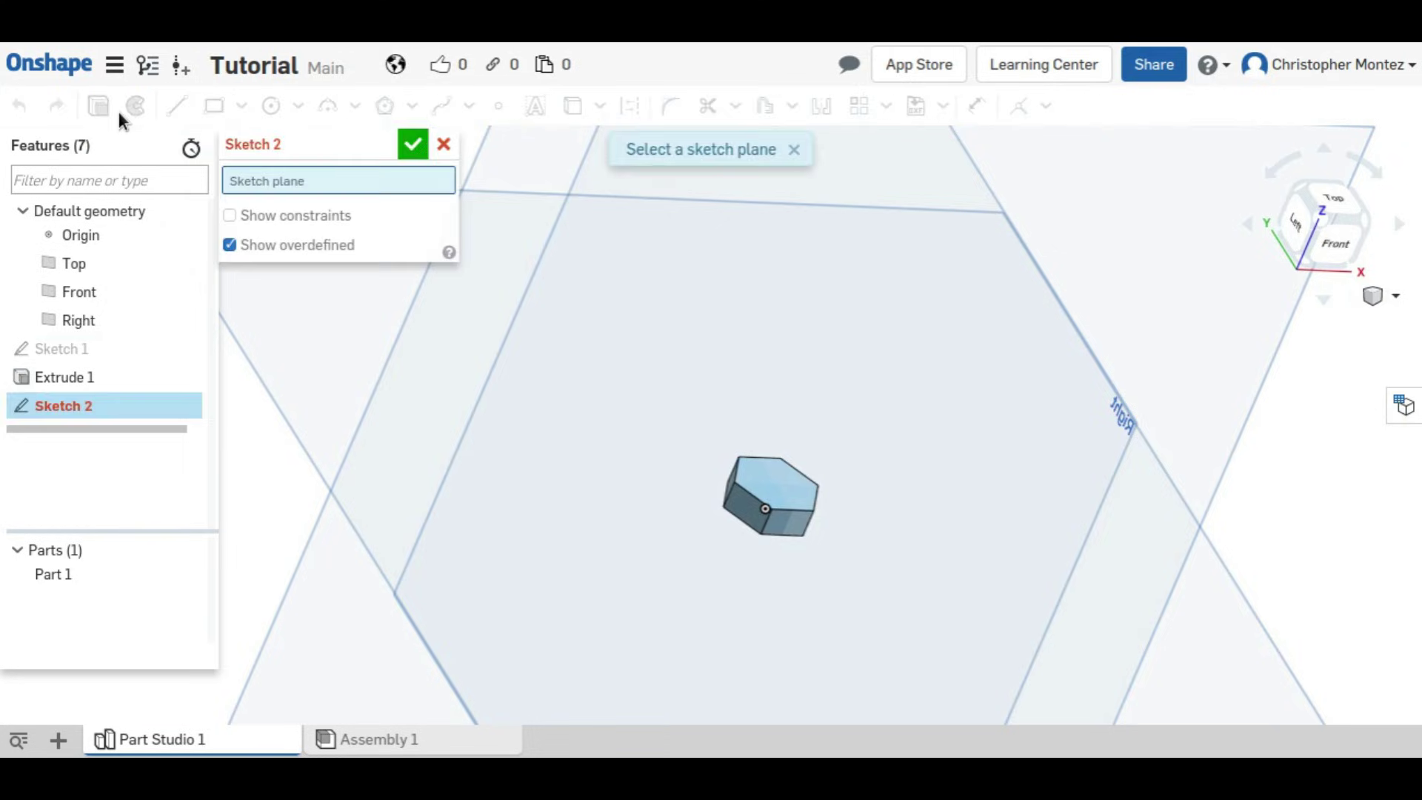
pyautogui.scroll(-5, 971, 342)
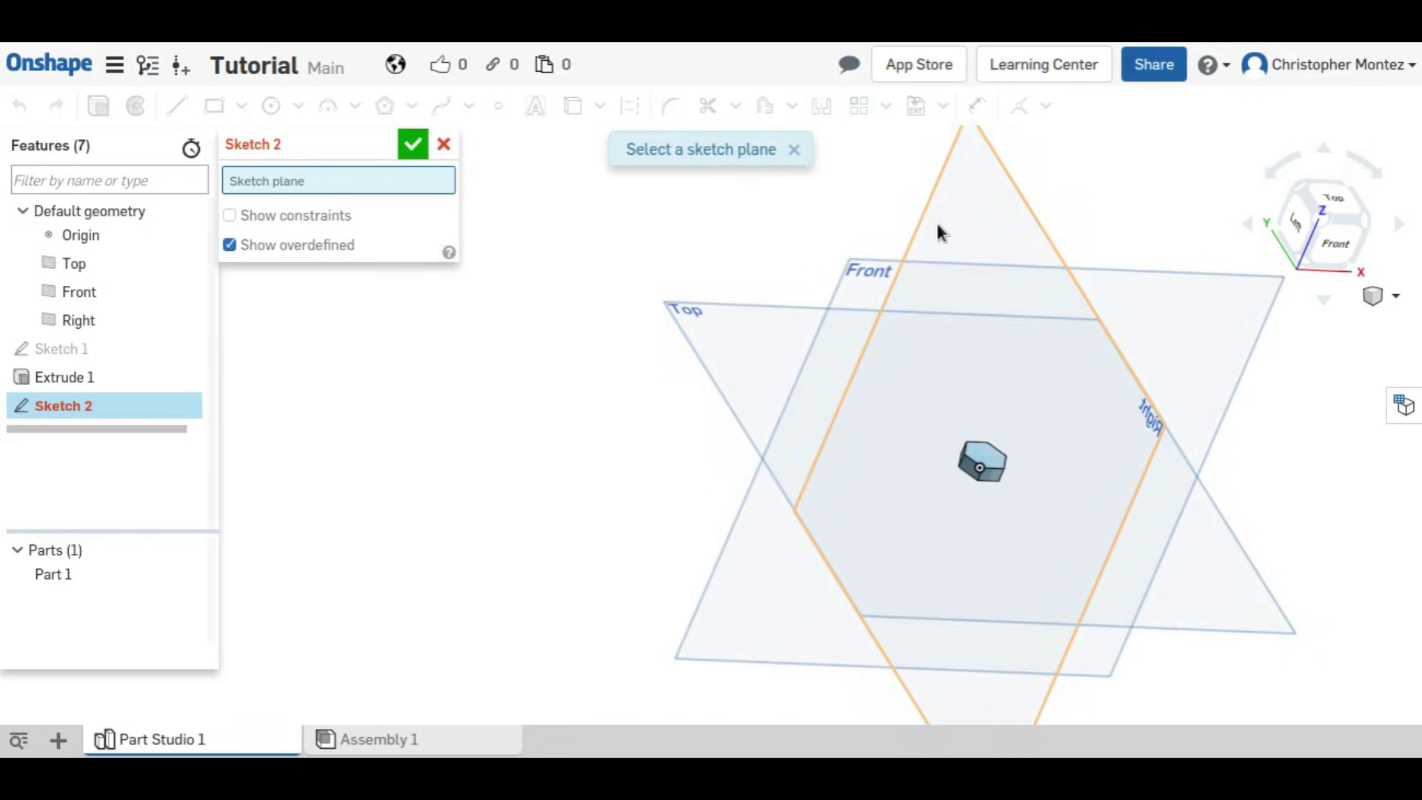
pyautogui.scroll(5, 1022, 449)
pyautogui.moveTo(1007, 466); pyautogui.dragTo(962, 459, button='right')
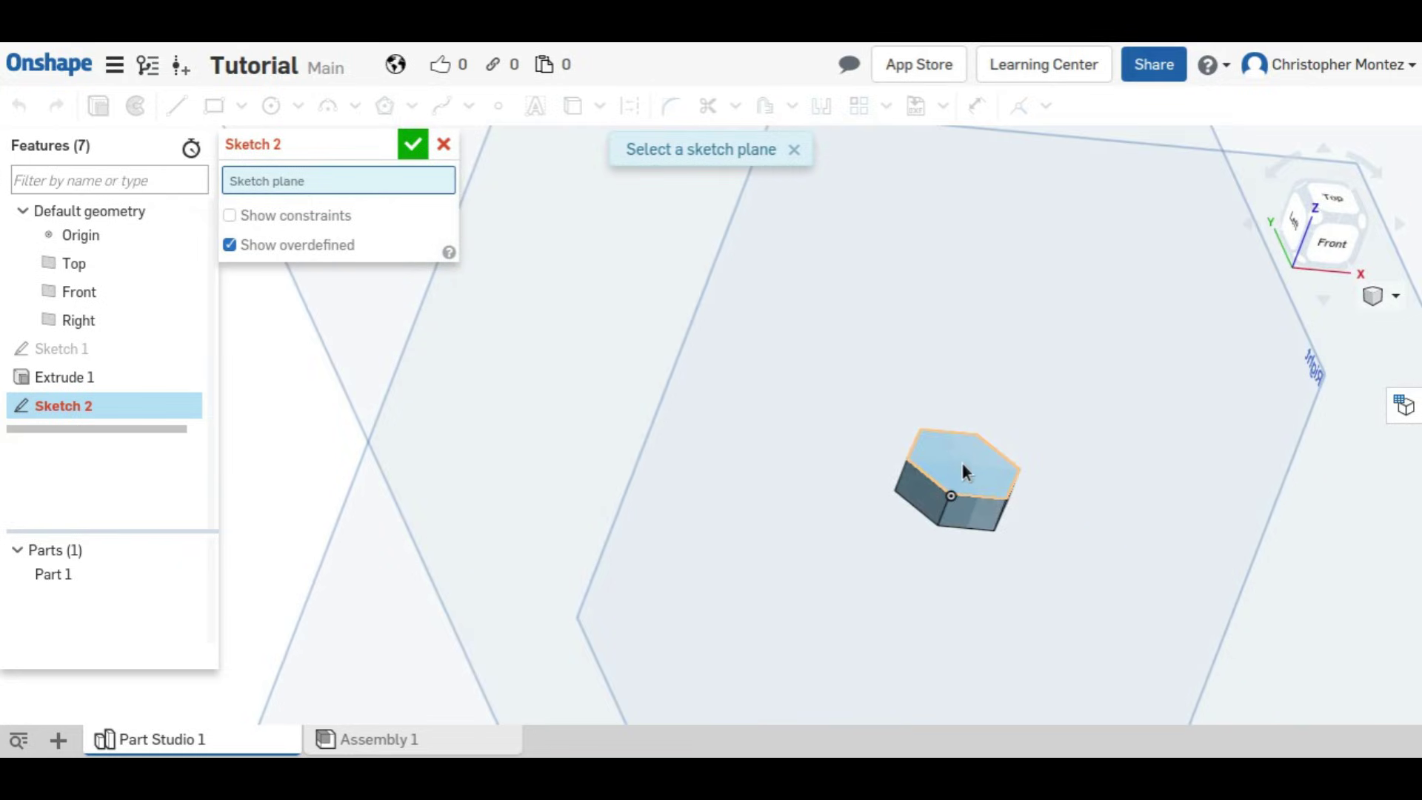
pyautogui.click(968, 474)
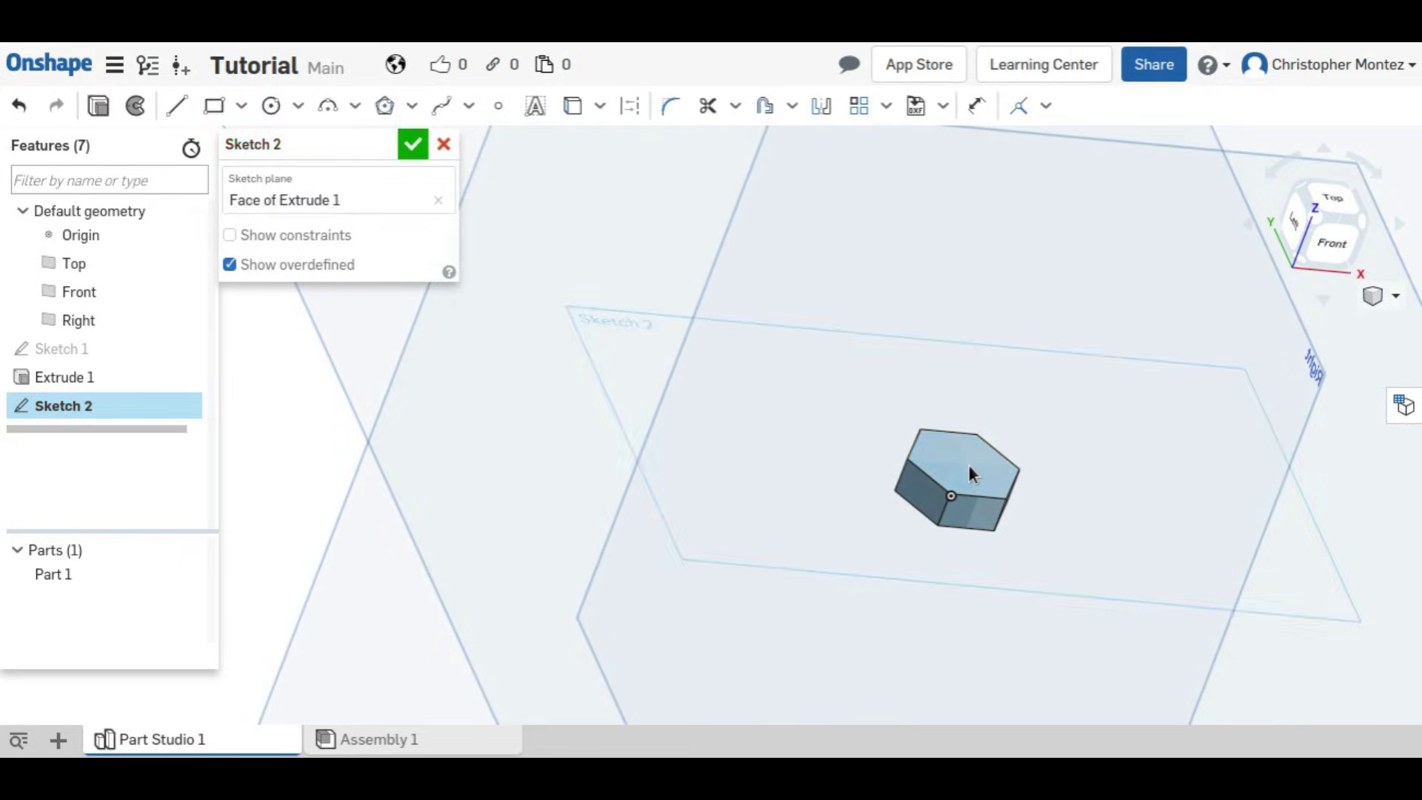
pyautogui.click(1341, 215)
# - Draw a circle about 0.316 in in diameter centered on the origin of the hexagonal face
pyautogui.click(271, 105)
pyautogui.scroll(4, 962, 445)
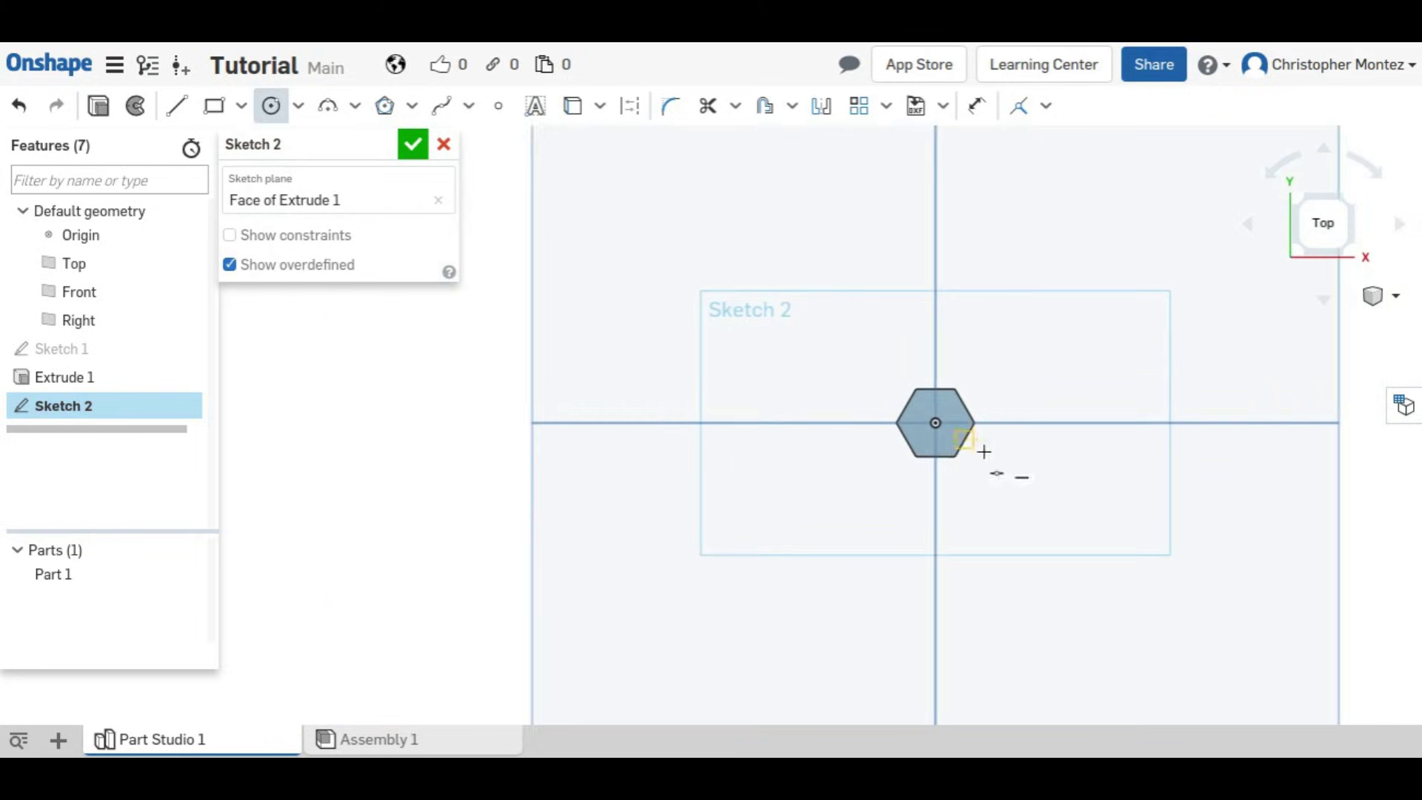
pyautogui.click(919, 414)
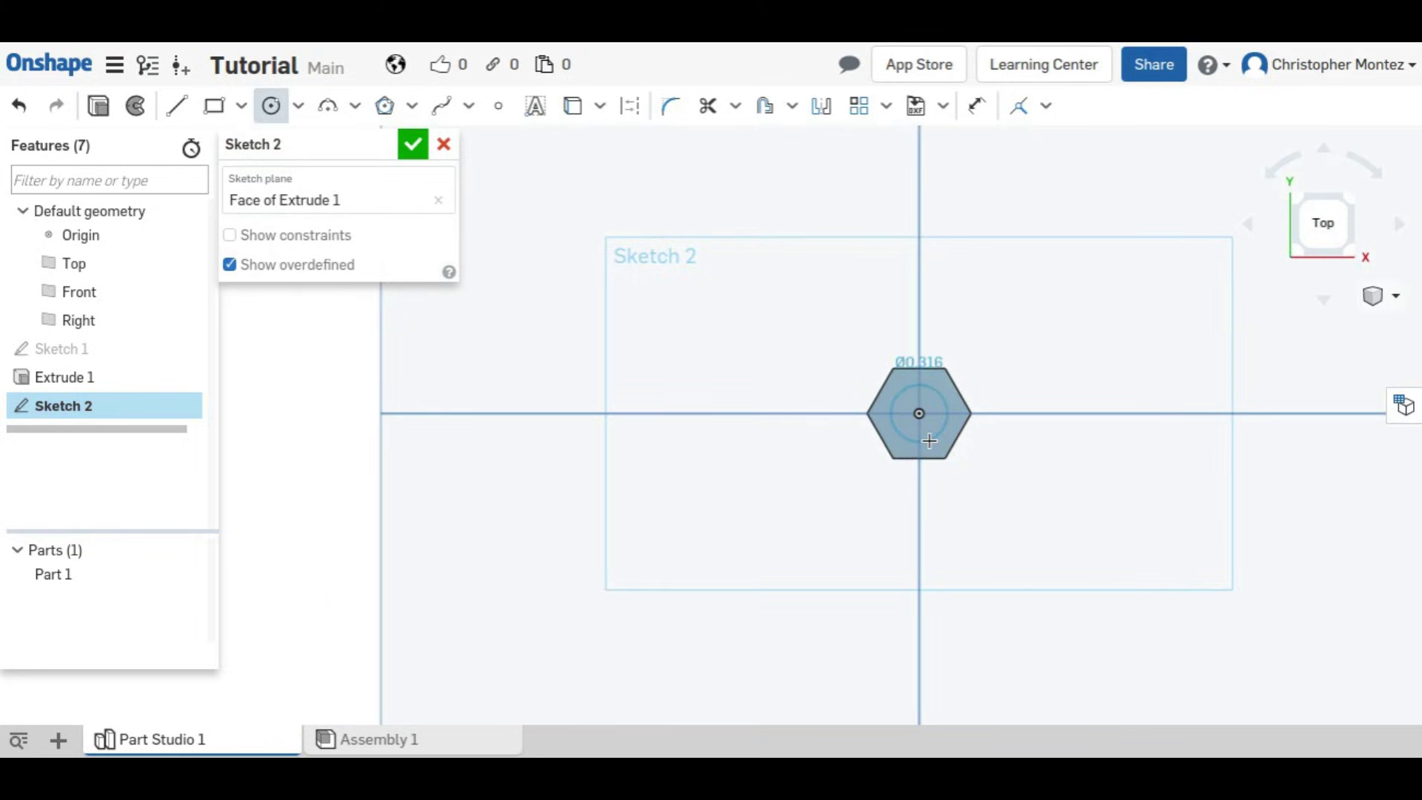
pyautogui.click(929, 441)
pyautogui.press('Escape')
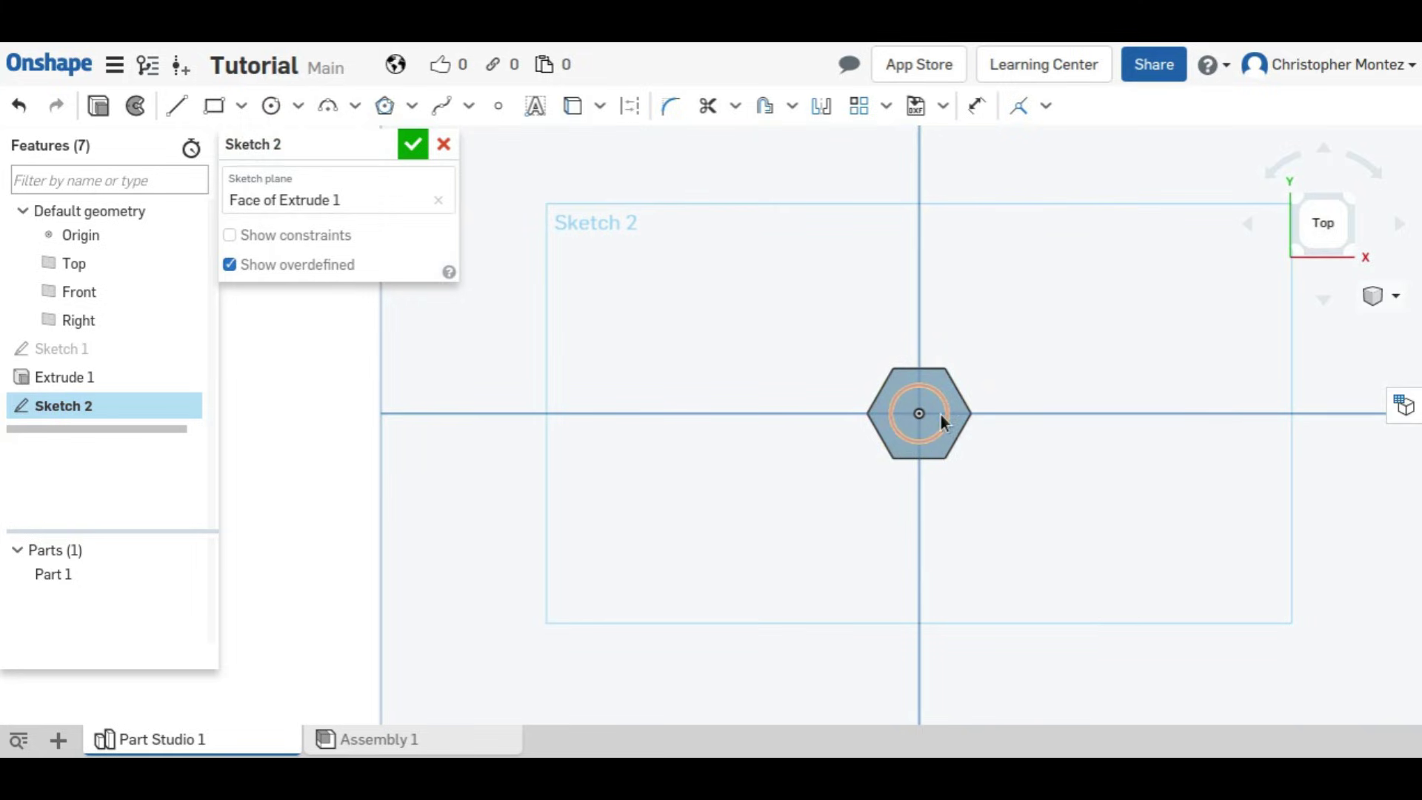
# - Dimension the circle's diameter as 0.25 in and close the sketch
pyautogui.press('u')
pyautogui.click(943, 411)
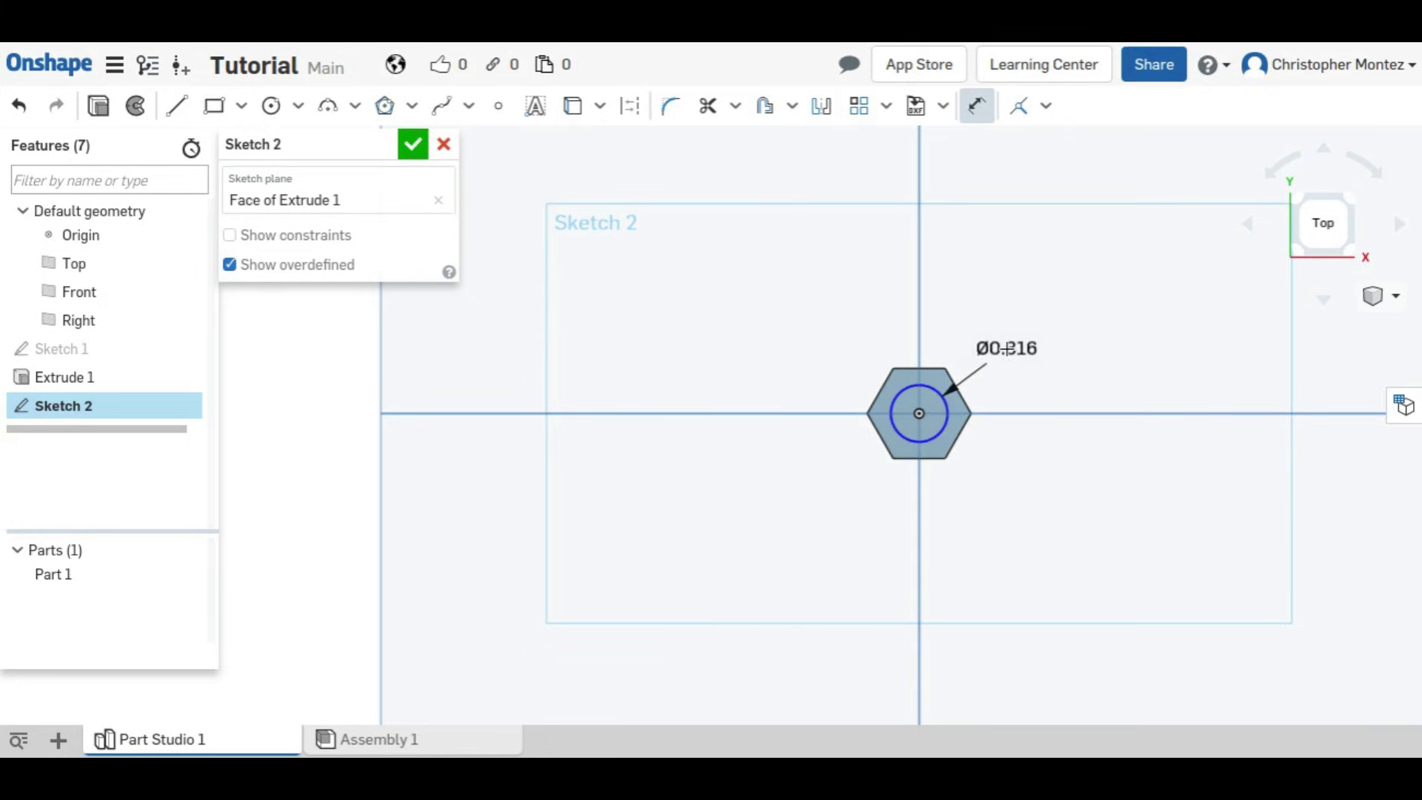
pyautogui.click(996, 354)
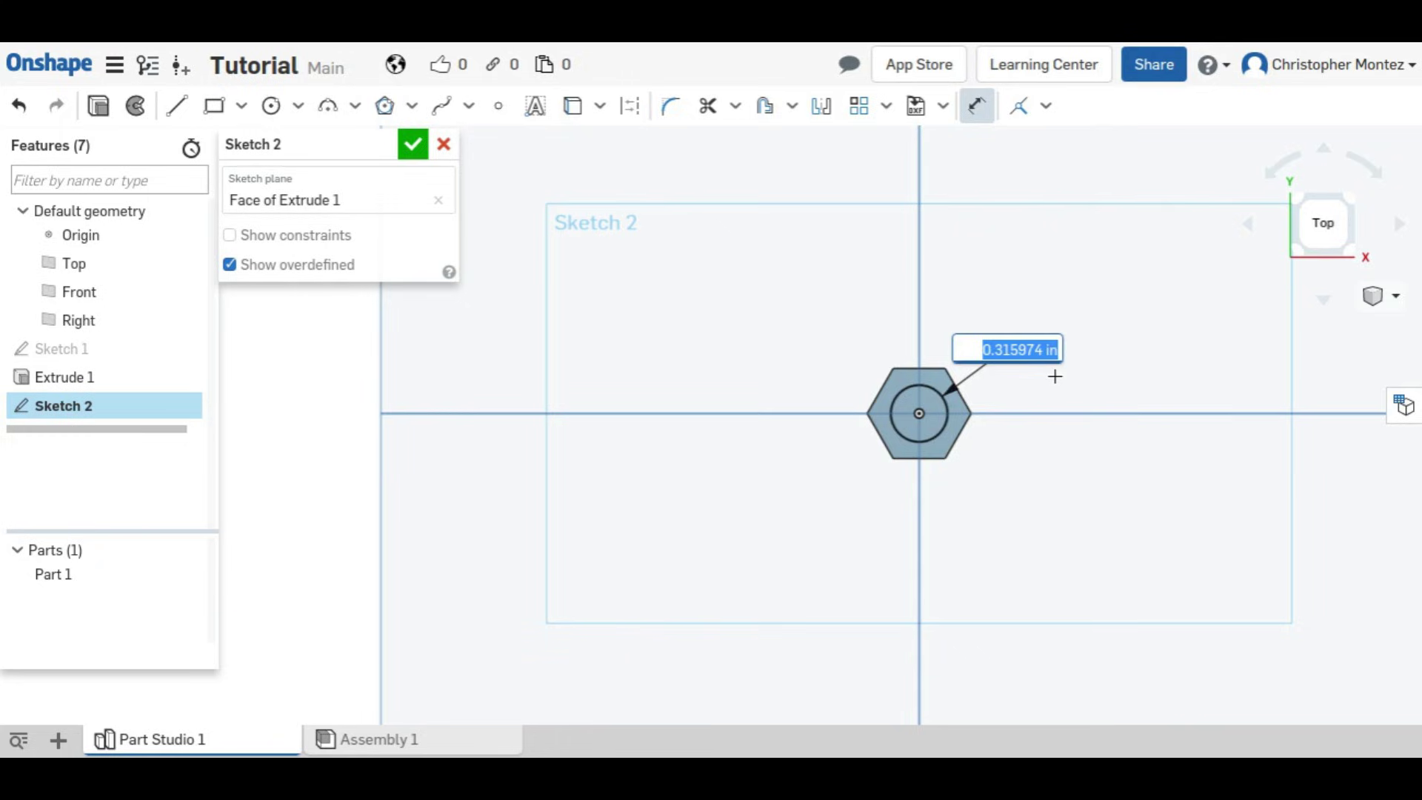
pyautogui.write('0.25')
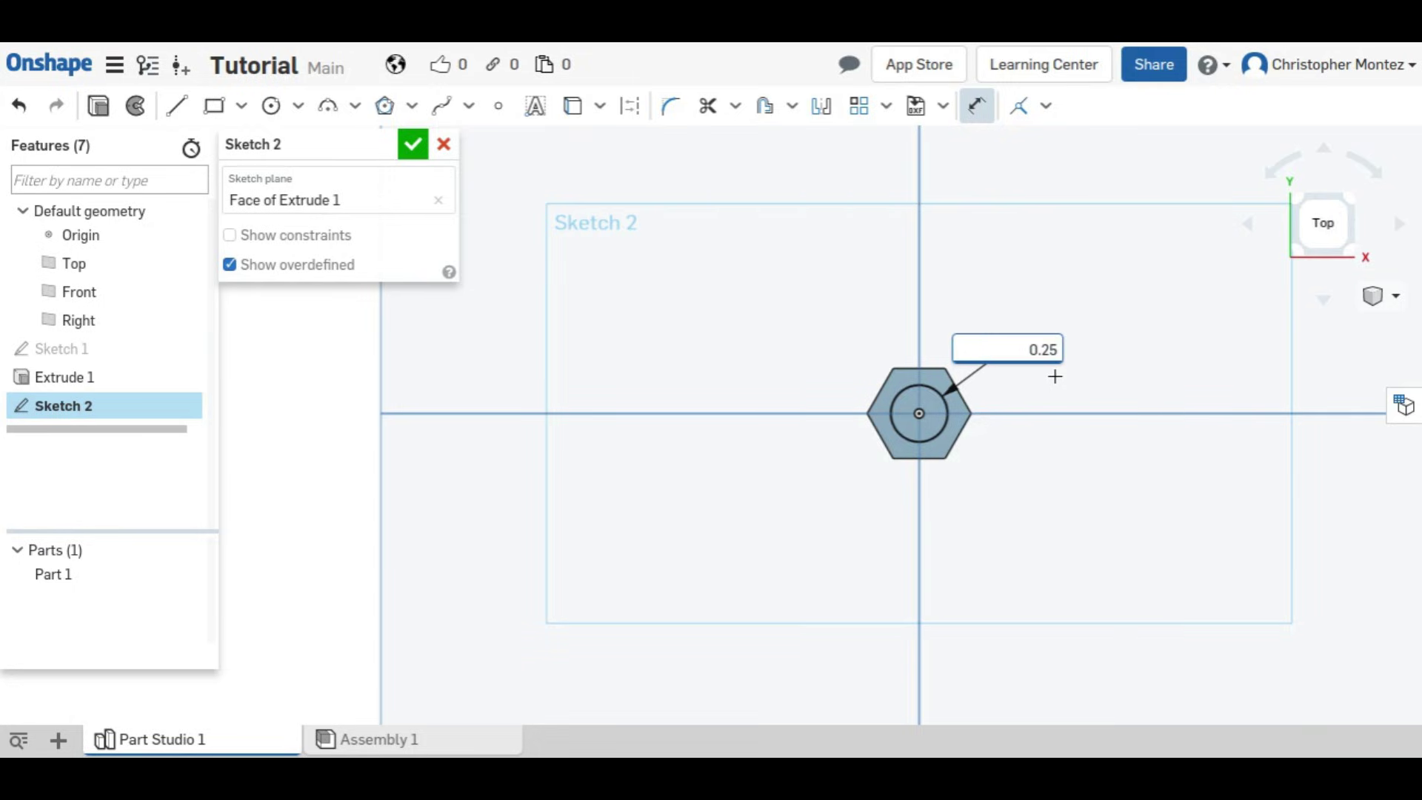
pyautogui.press('Return')
pyautogui.click(412, 145)
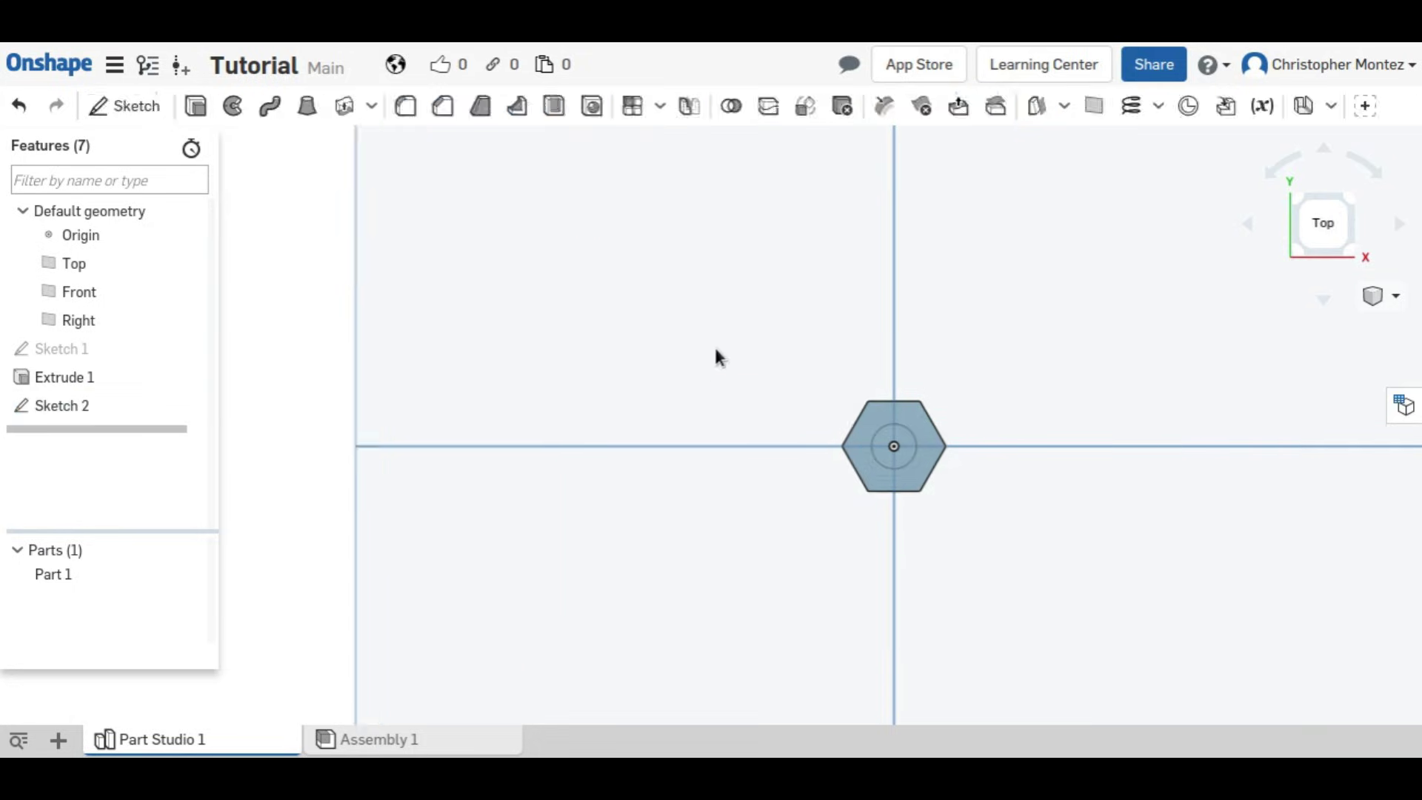
# - Extrude the circle to a blind depth of 1 in, adding it to the hexagonal head as the shank
pyautogui.click(196, 108)
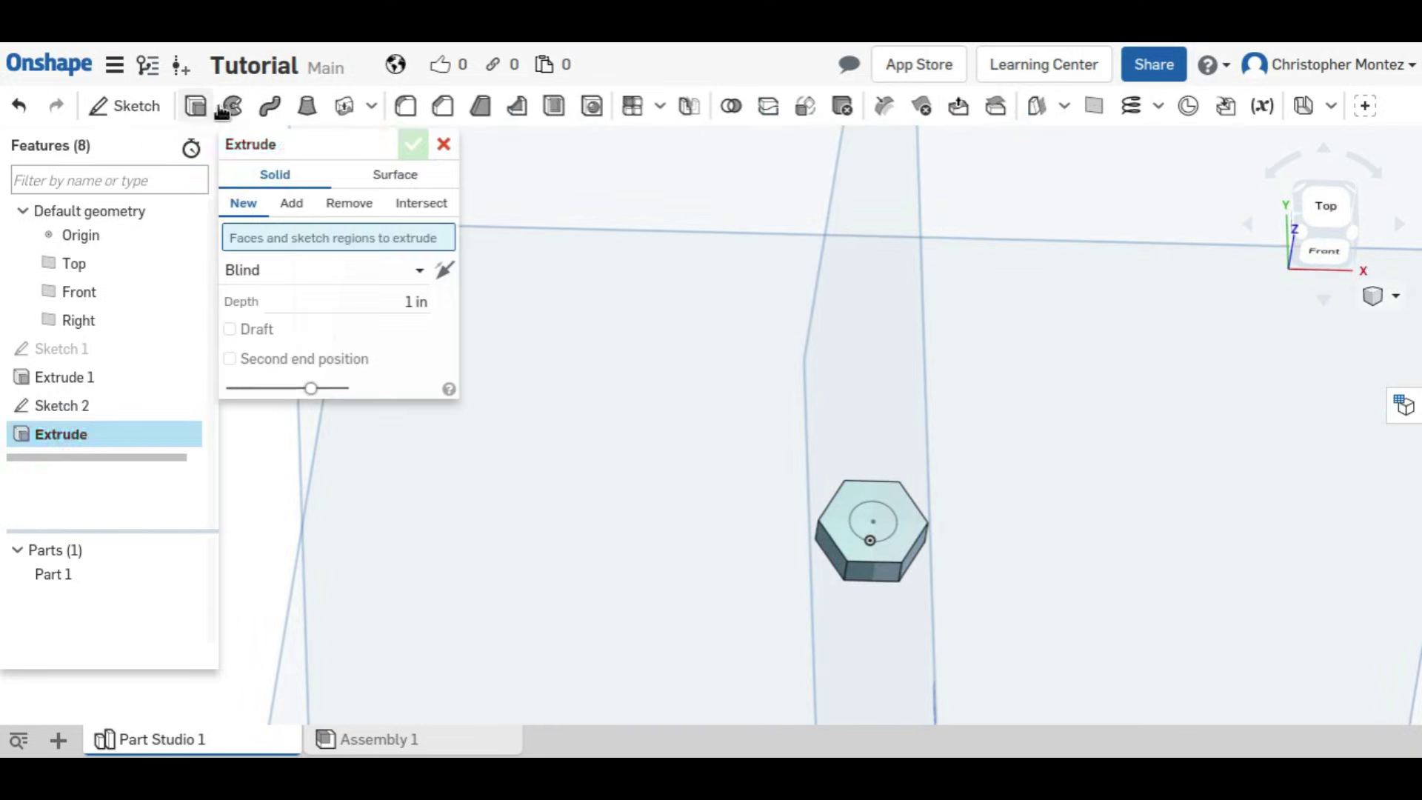
pyautogui.click(881, 503)
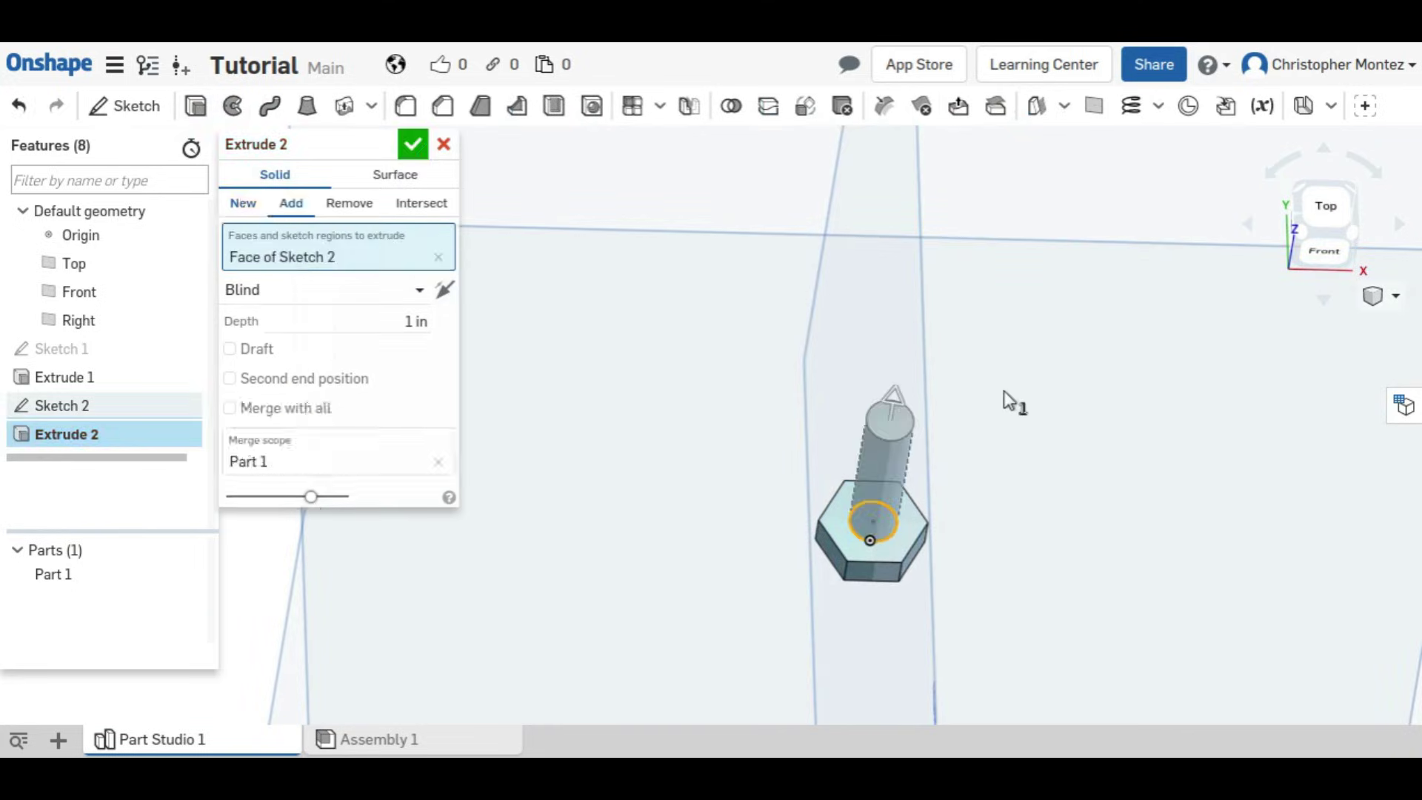
pyautogui.moveTo(692, 459); pyautogui.dragTo(770, 315, button='right')
pyautogui.click(414, 145)
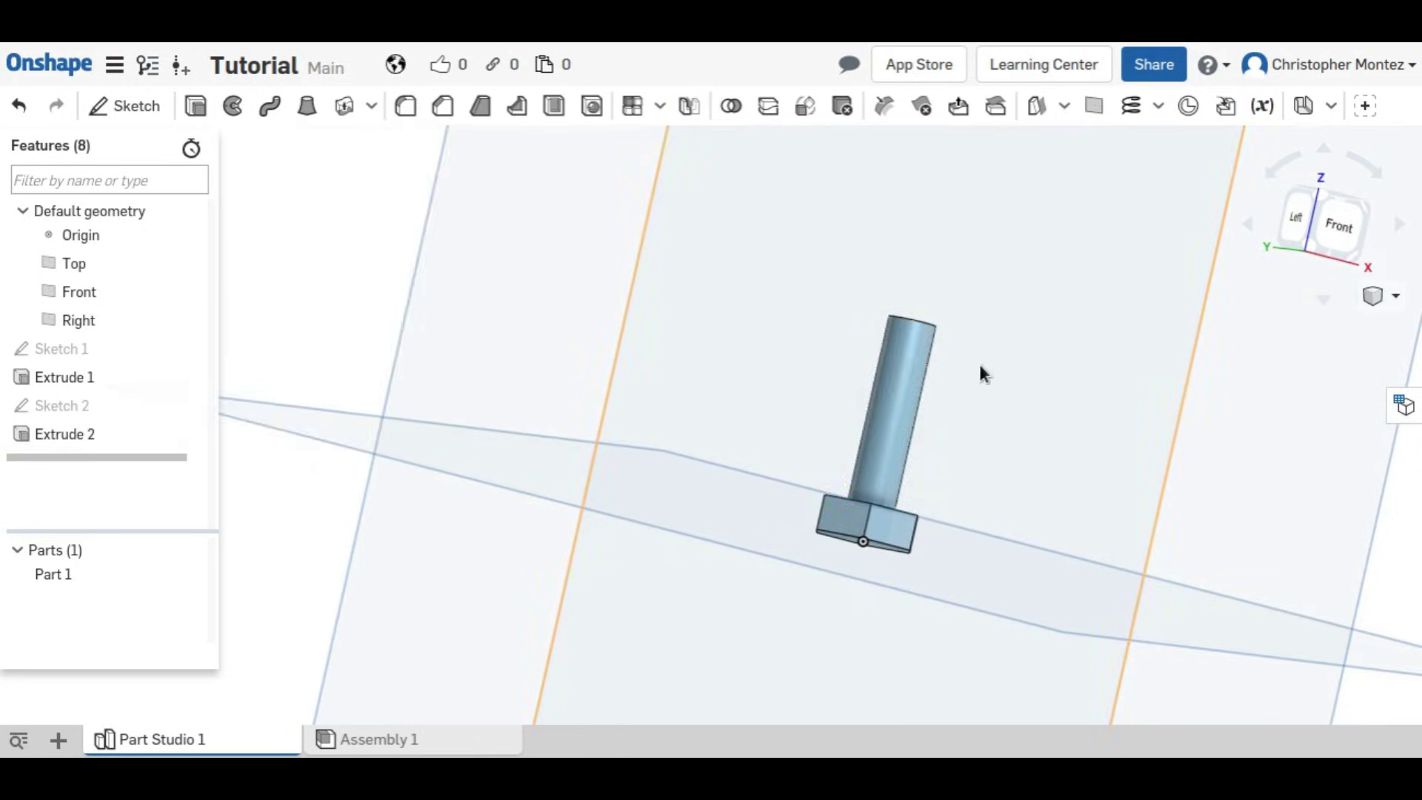
# - Start a sketch on the outer face of the hexagonal head, opposite the shank, viewed from the bottom
pyautogui.moveTo(979, 362); pyautogui.dragTo(854, 507, button='right')
pyautogui.moveTo(796, 562); pyautogui.dragTo(666, 641, button='right')
pyautogui.moveTo(1156, 407); pyautogui.dragTo(1318, 226, button='right')
pyautogui.click(1318, 227)
pyautogui.scroll(3, 873, 418)
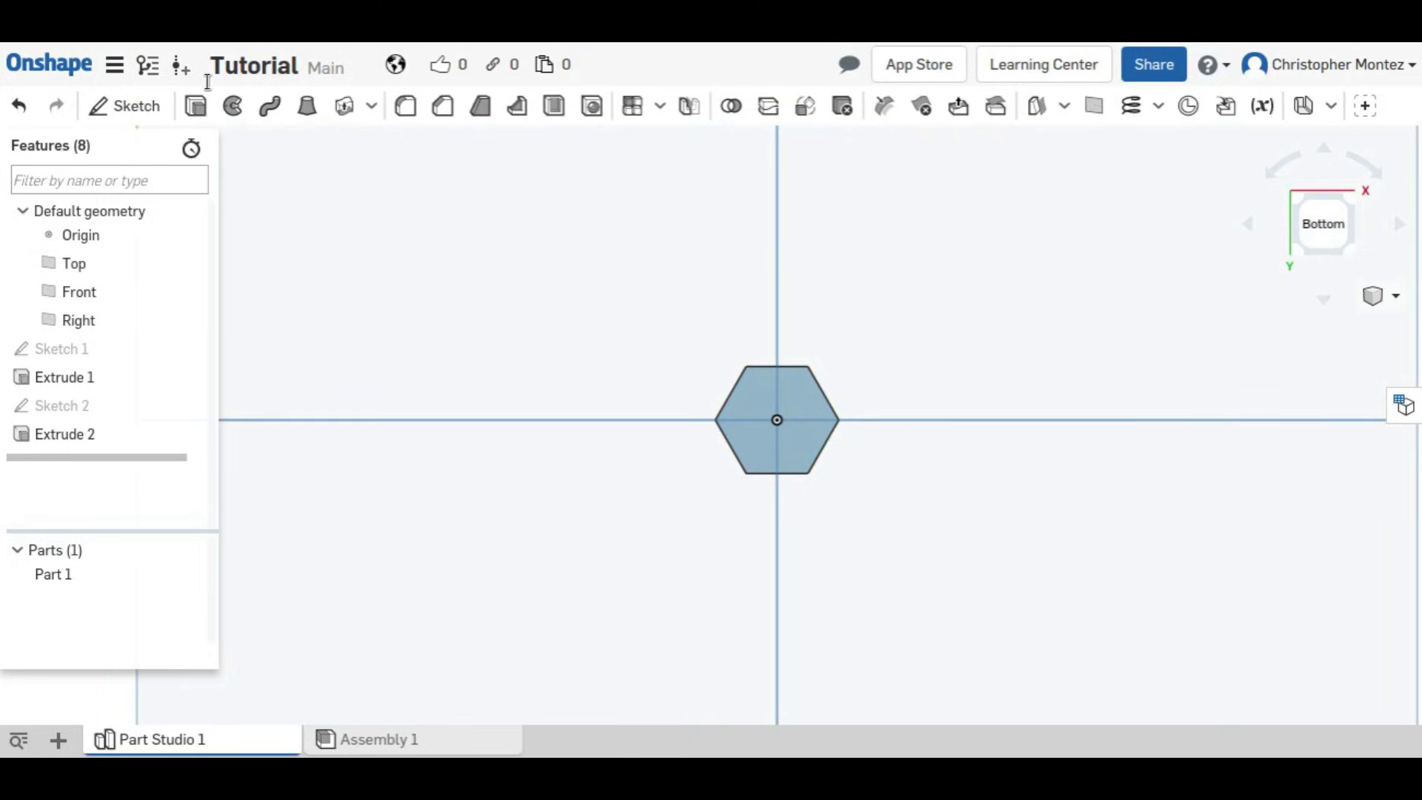
pyautogui.click(145, 107)
pyautogui.click(796, 397)
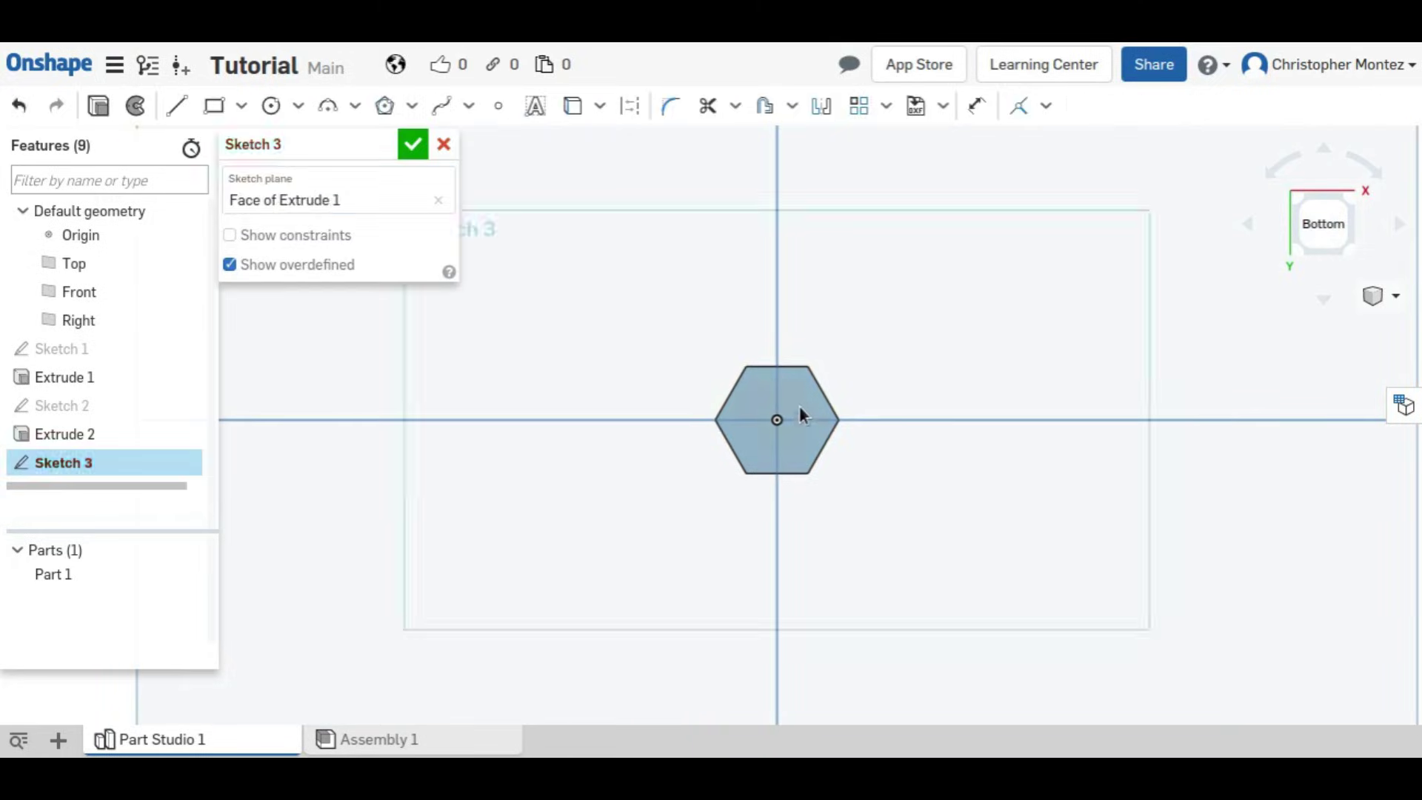
# - Draw two circles centered on the origin: one 0.5 in in diameter touching the hexagon's sides, and one about 1.377 in in diameter around the head
pyautogui.click(265, 113)
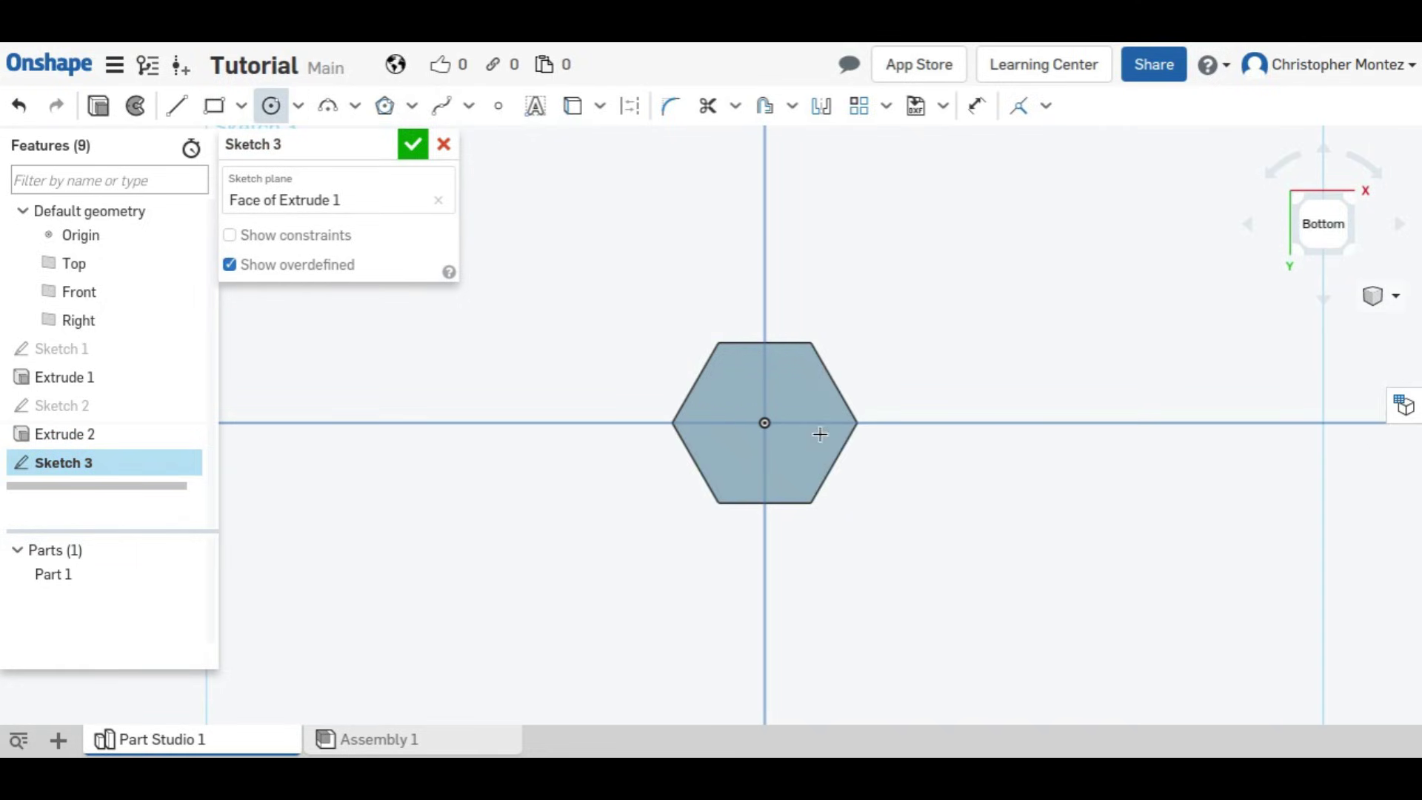
pyautogui.click(764, 423)
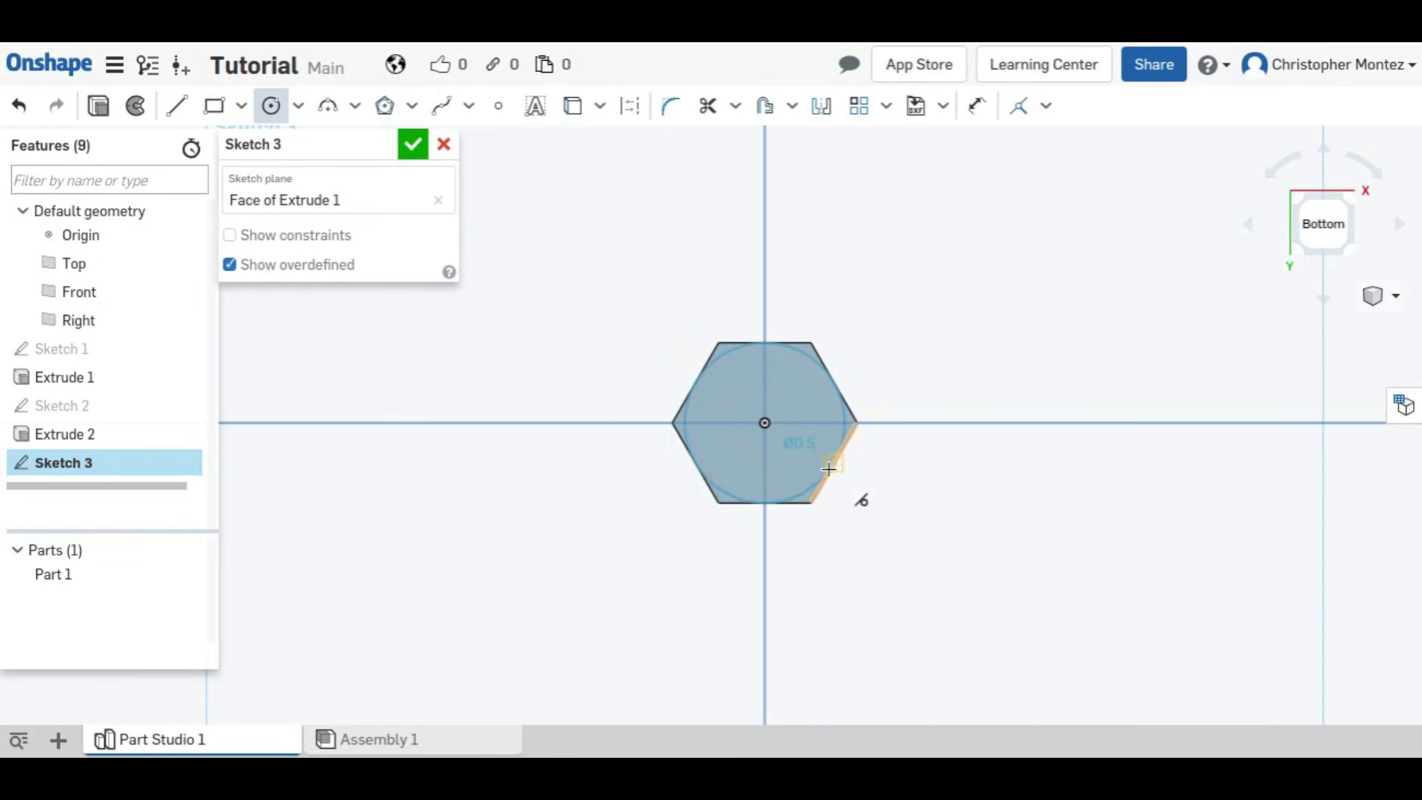
pyautogui.click(837, 461)
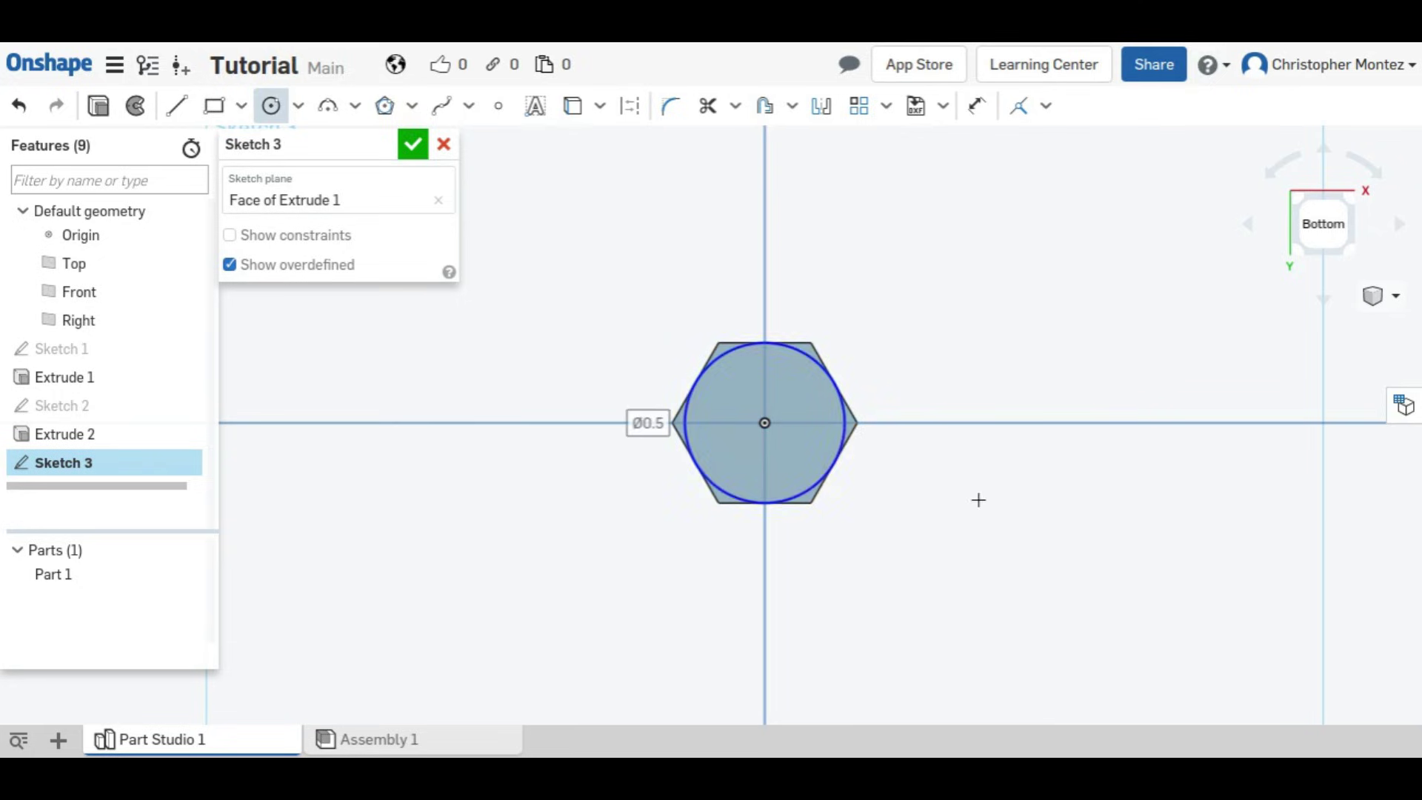
pyautogui.click(764, 423)
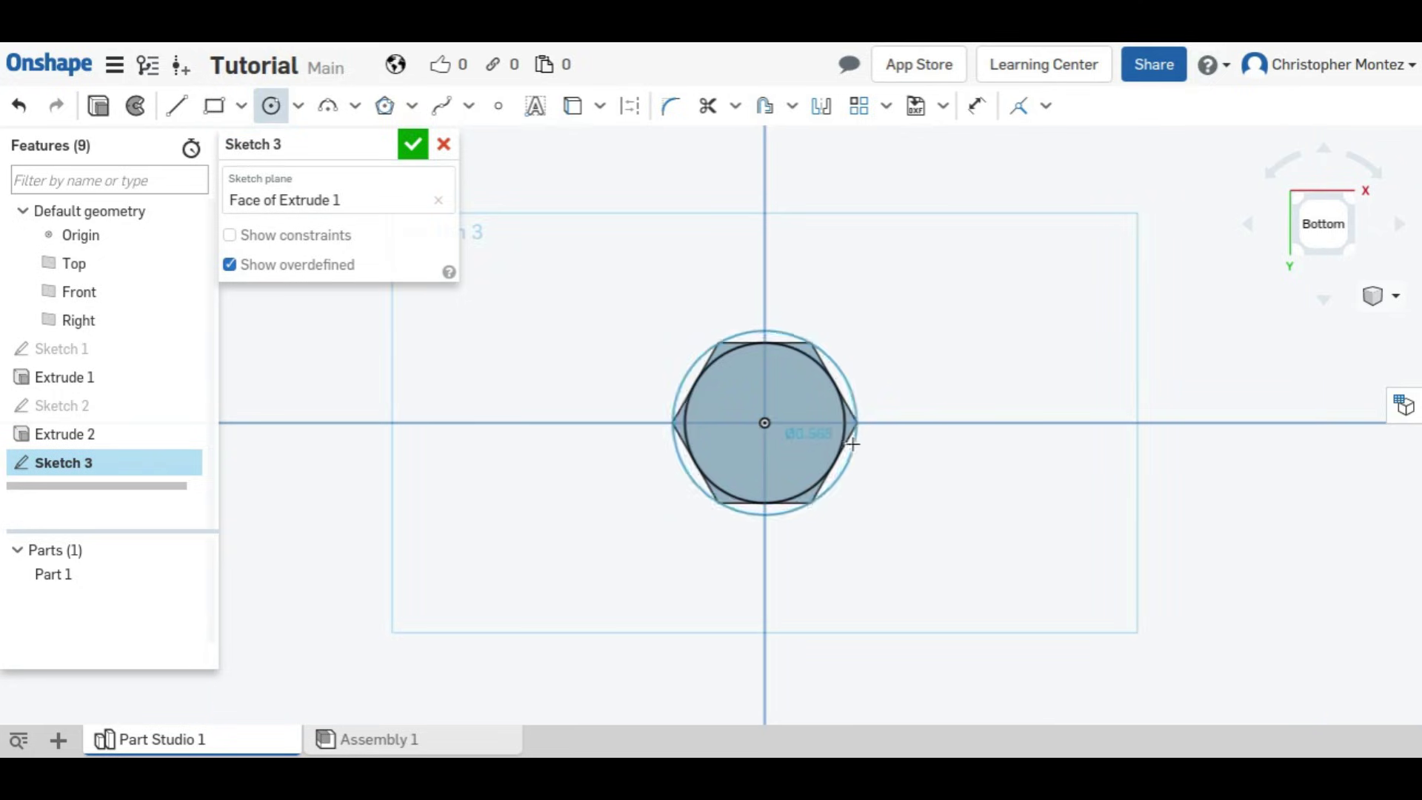
pyautogui.click(984, 436)
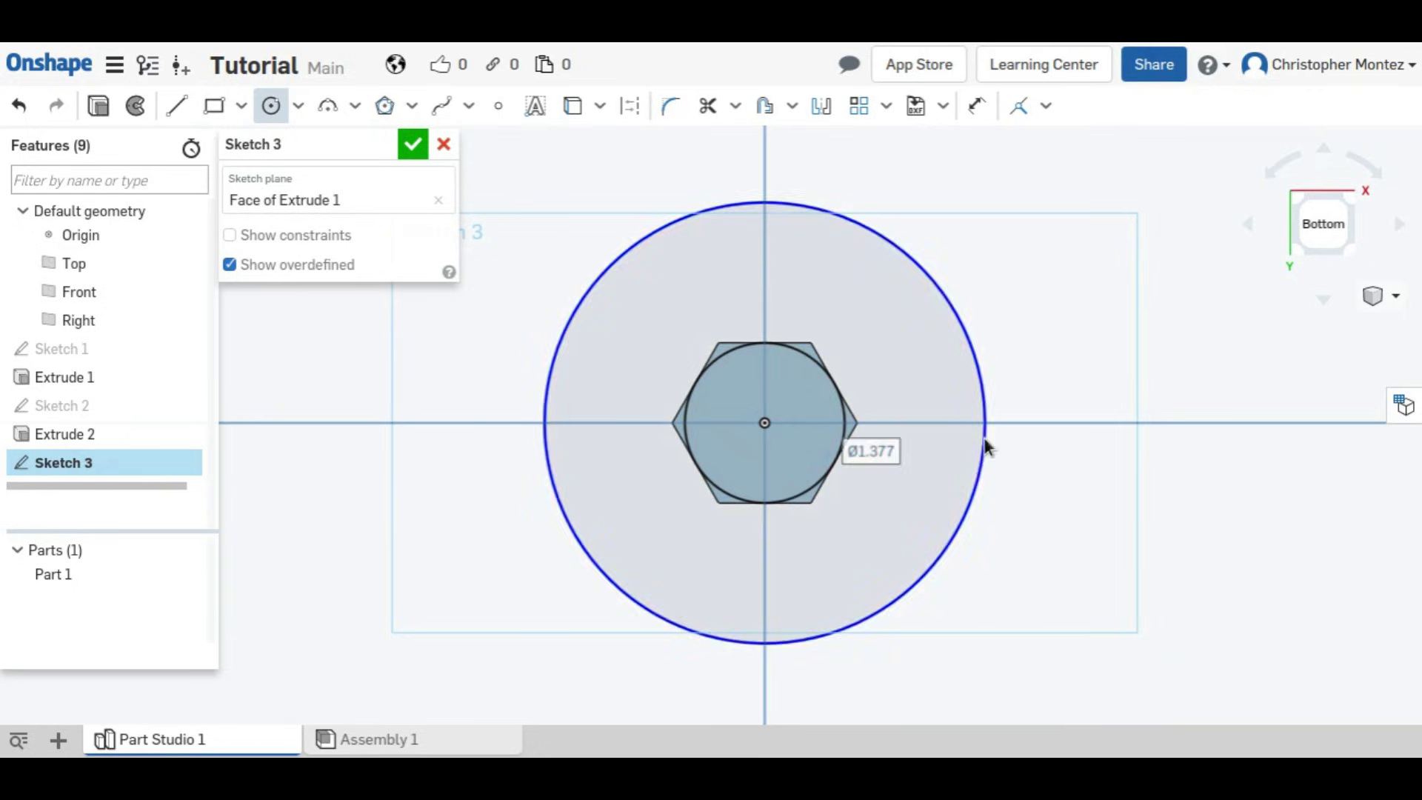
pyautogui.press('Escape')
# - Dimension the outer circle's diameter as 1 in and close the sketch
pyautogui.click(955, 330)
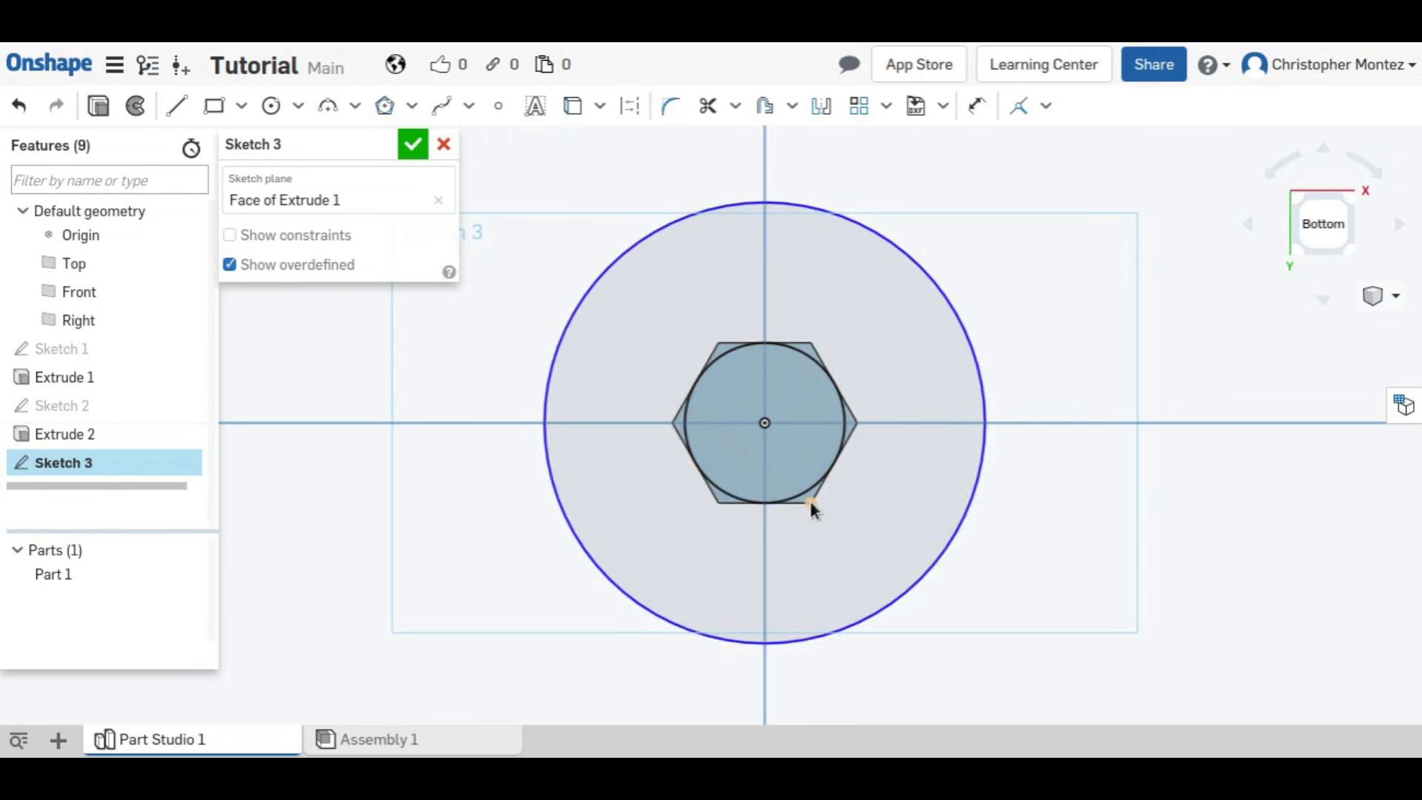
pyautogui.press('d')
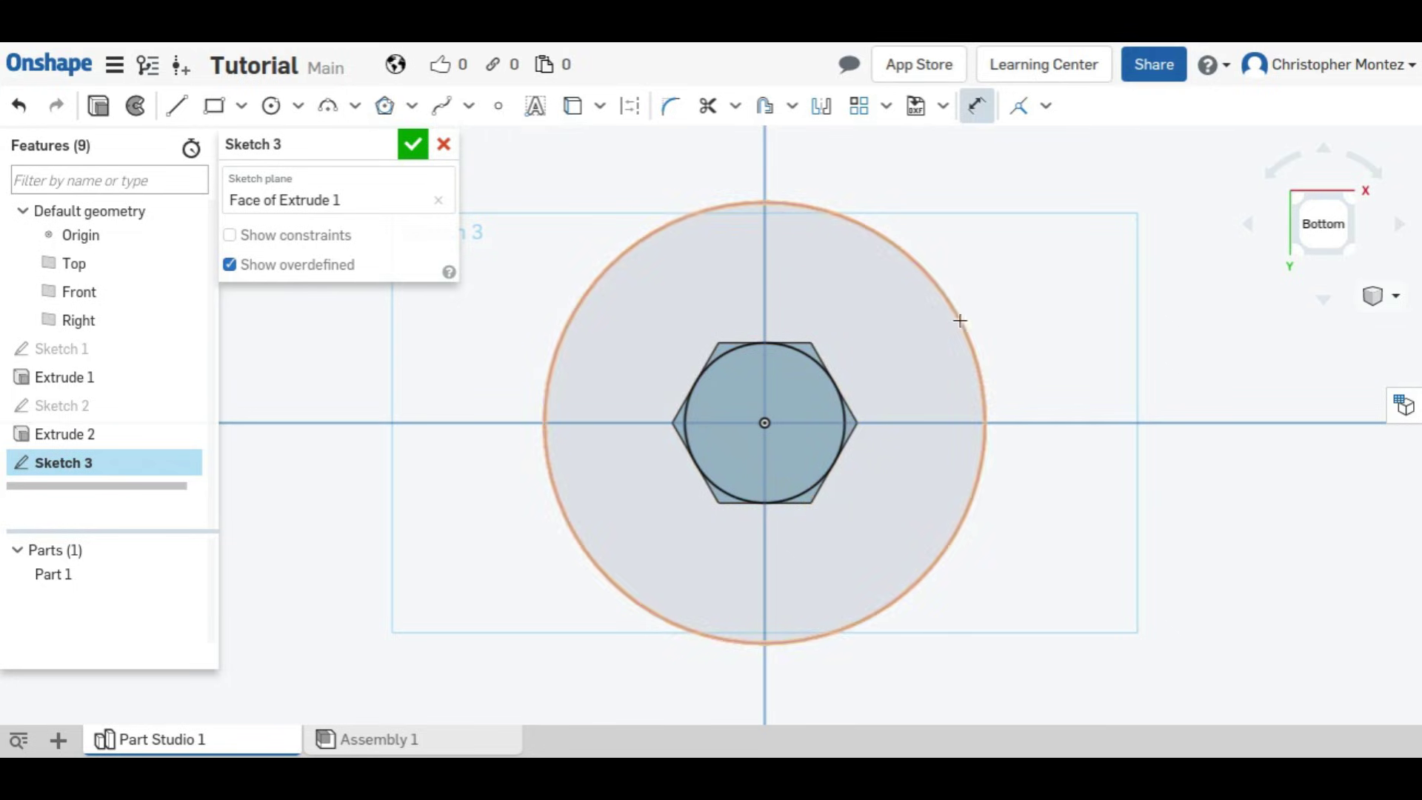
pyautogui.click(957, 318)
pyautogui.click(1019, 287)
pyautogui.press('Return')
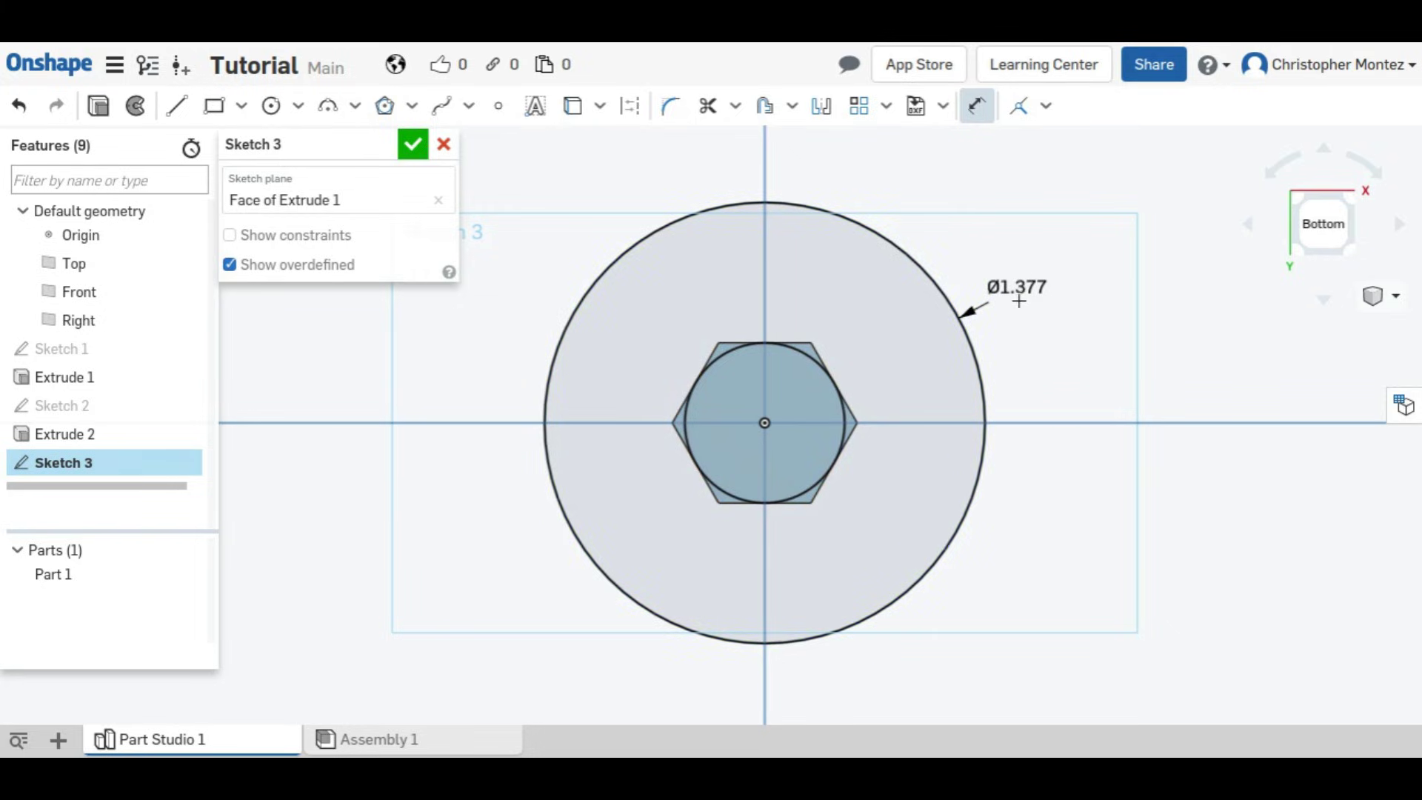
pyautogui.doubleClick(1022, 287)
pyautogui.press('Escape')
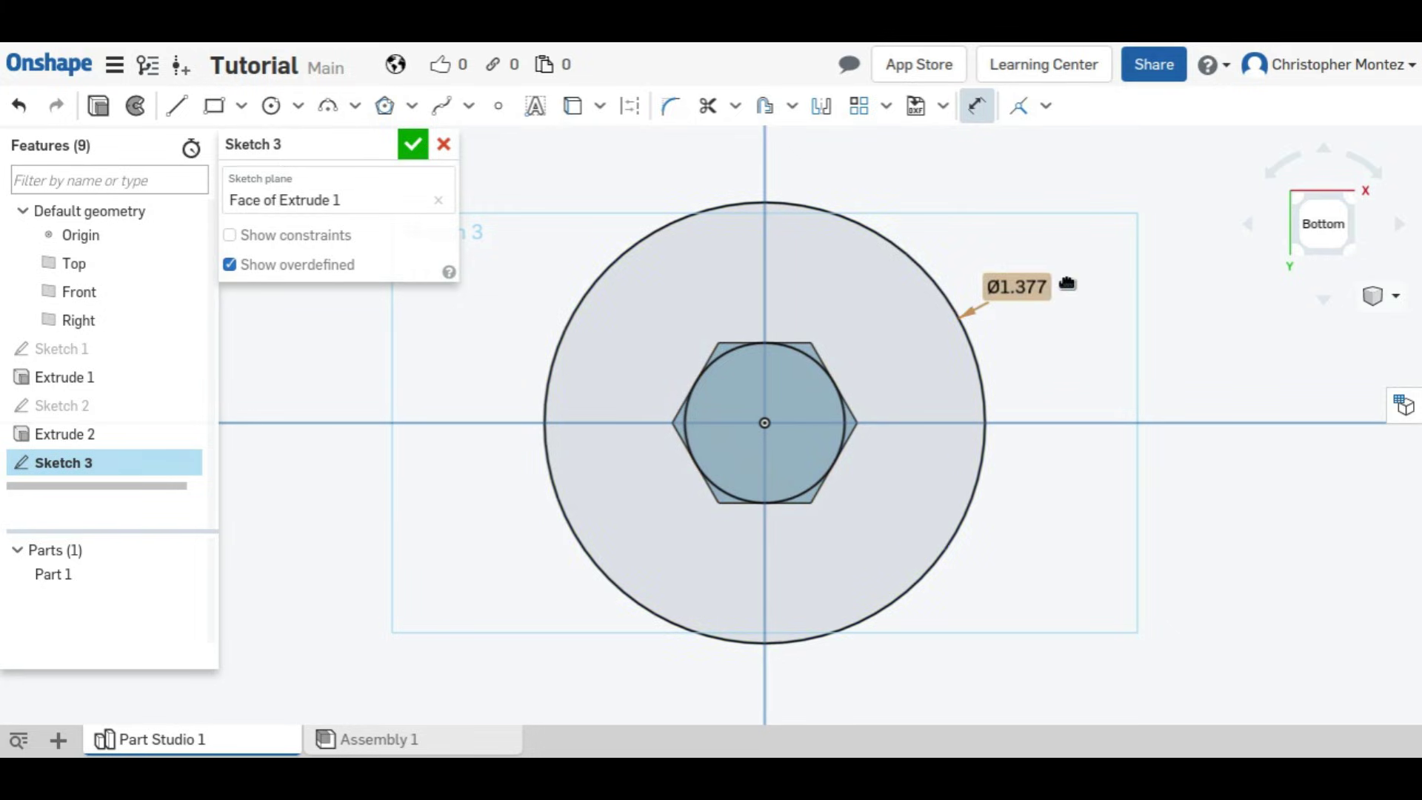
pyautogui.doubleClick(1053, 286)
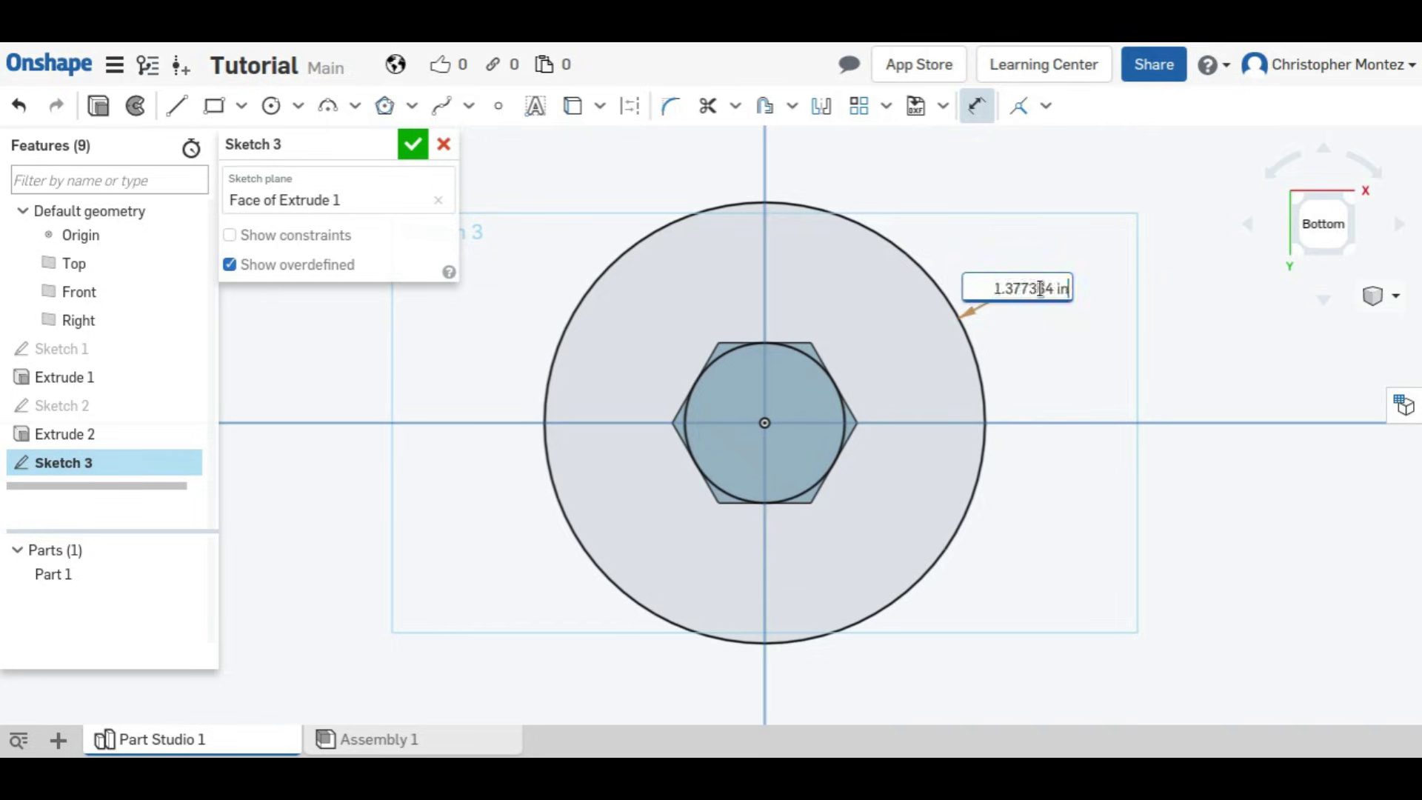
pyautogui.write('1')
pyautogui.press('Return')
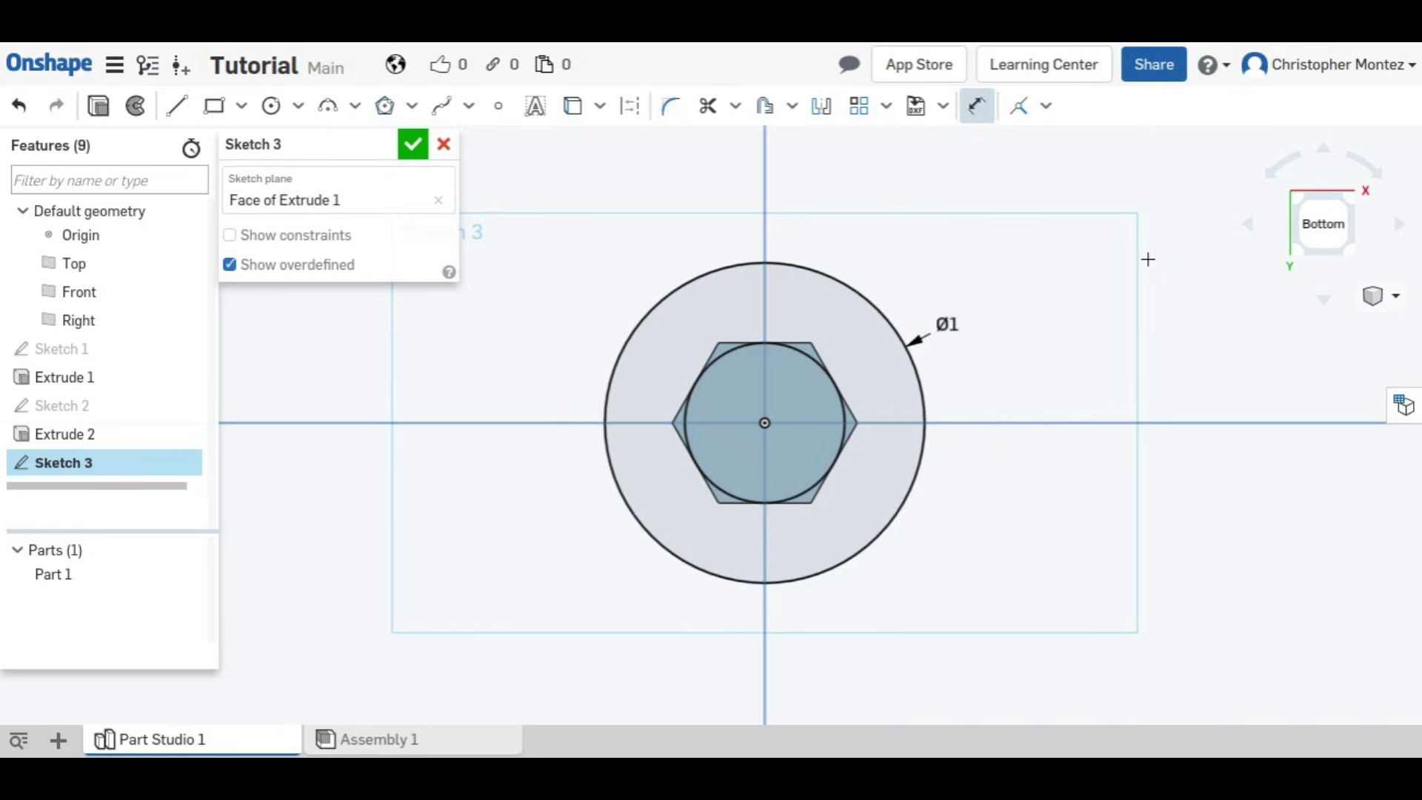
pyautogui.click(412, 143)
# - Start an extrude and select the outer ring and the hexagon corner regions outside the inscribed circle
pyautogui.moveTo(809, 286); pyautogui.dragTo(820, 331, button='middle')
pyautogui.moveTo(820, 331); pyautogui.dragTo(822, 265, button='right')
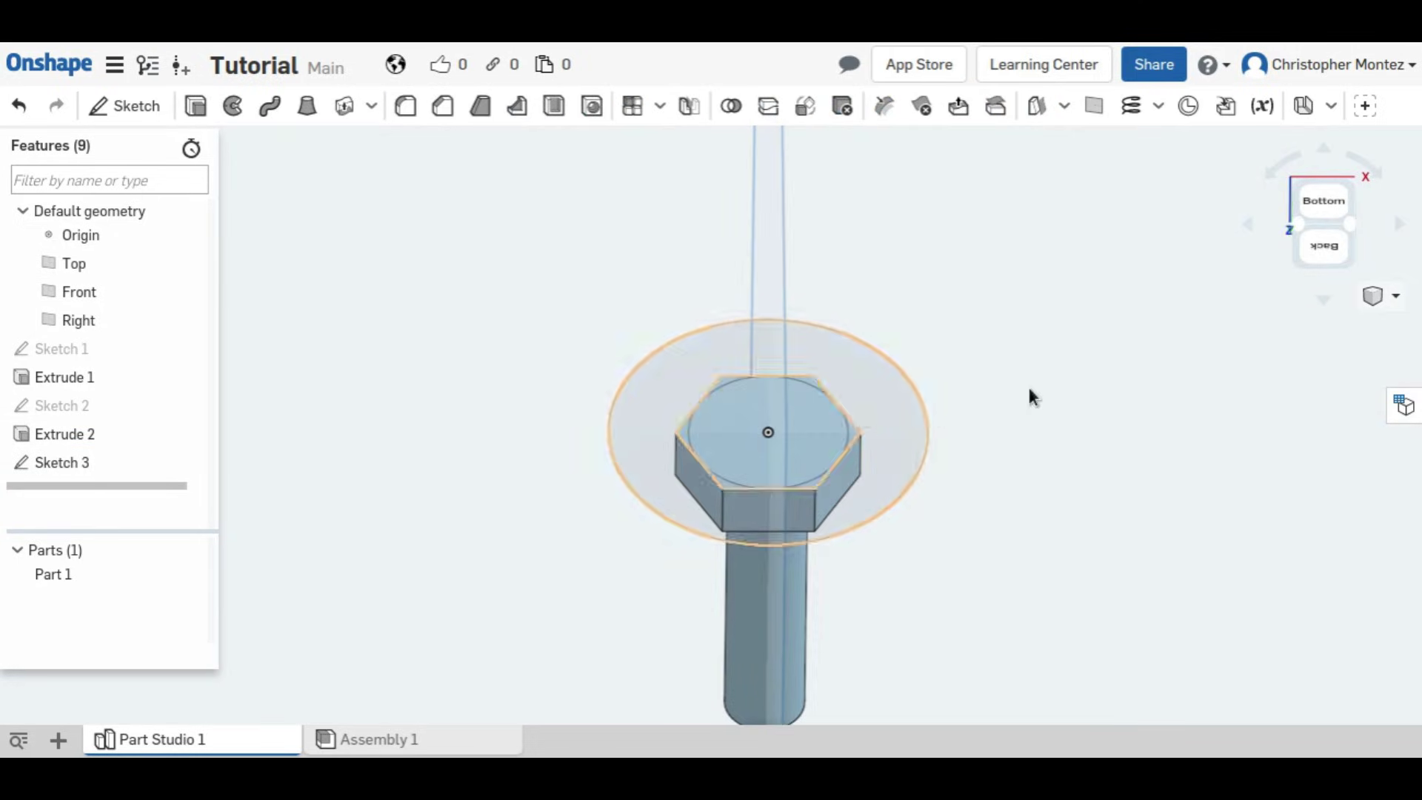
pyautogui.click(1324, 249)
pyautogui.scroll(10, 809, 433)
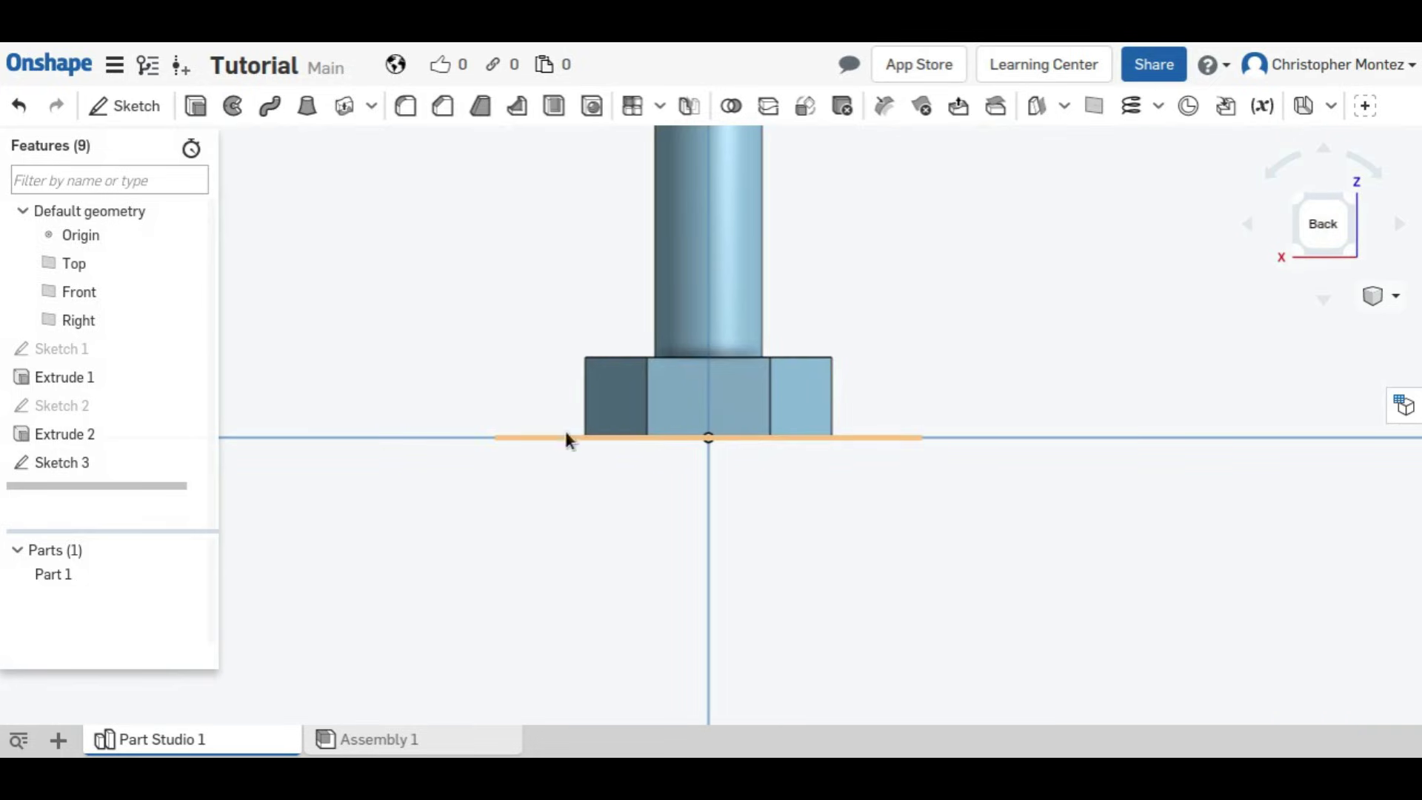
pyautogui.click(196, 106)
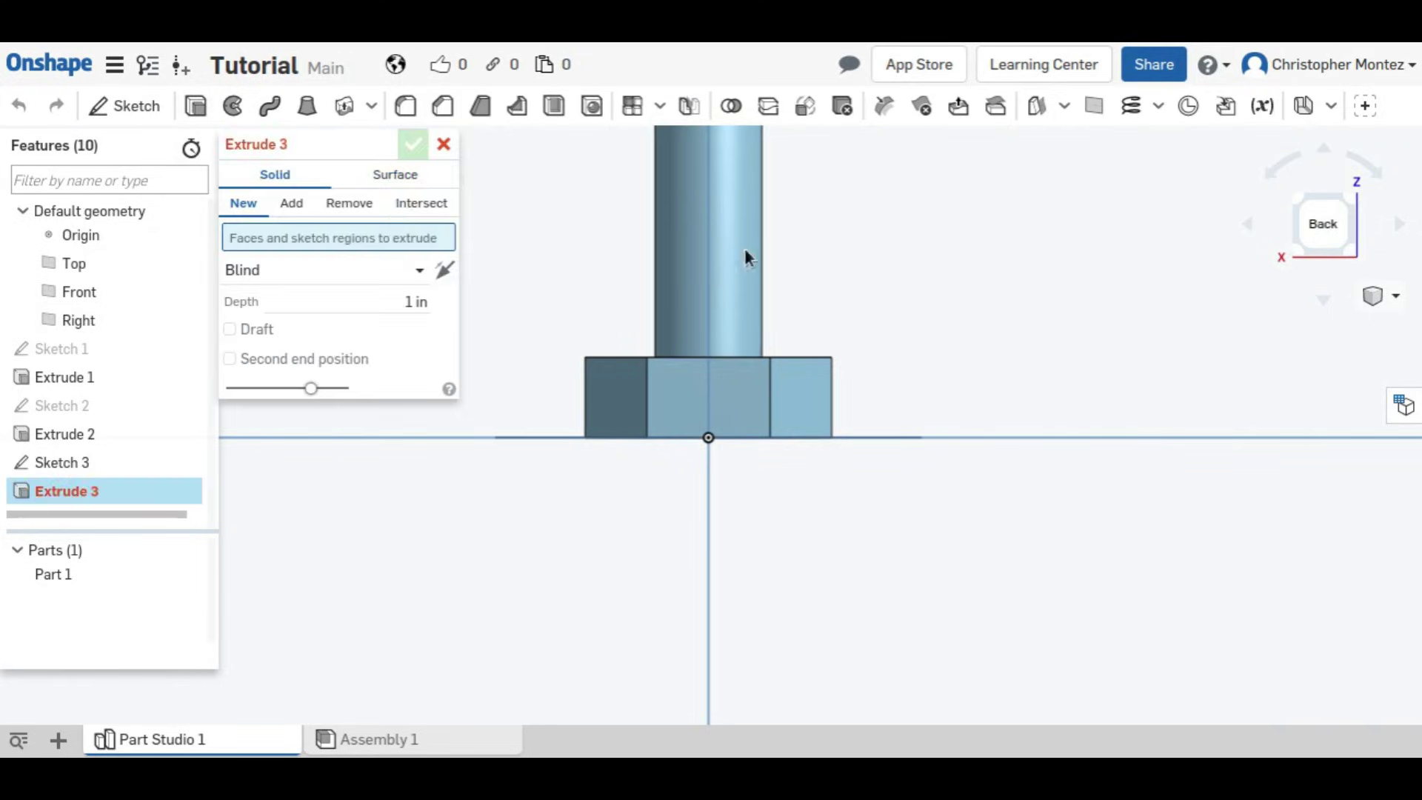
pyautogui.moveTo(744, 247); pyautogui.dragTo(847, 264, button='right')
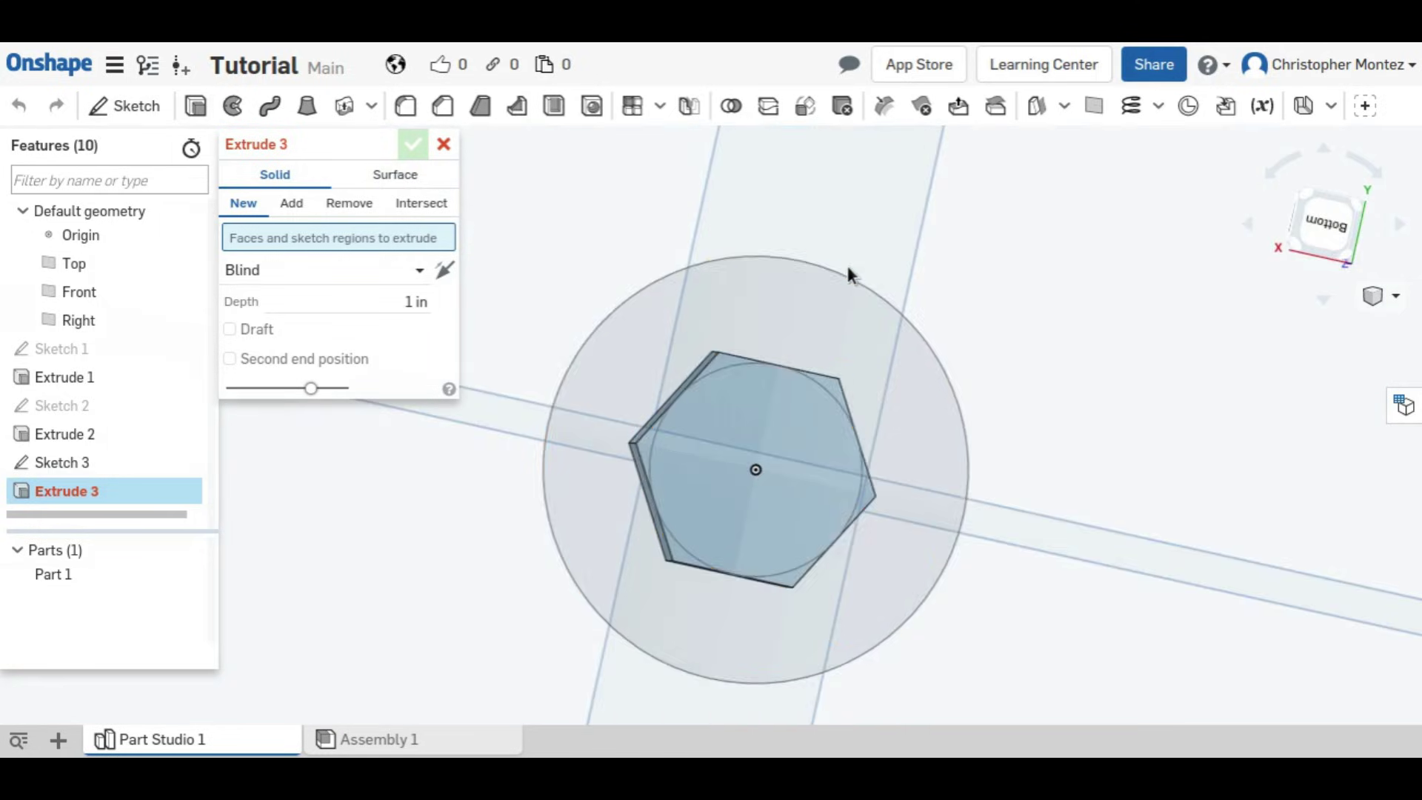
pyautogui.click(895, 404)
pyautogui.click(829, 389)
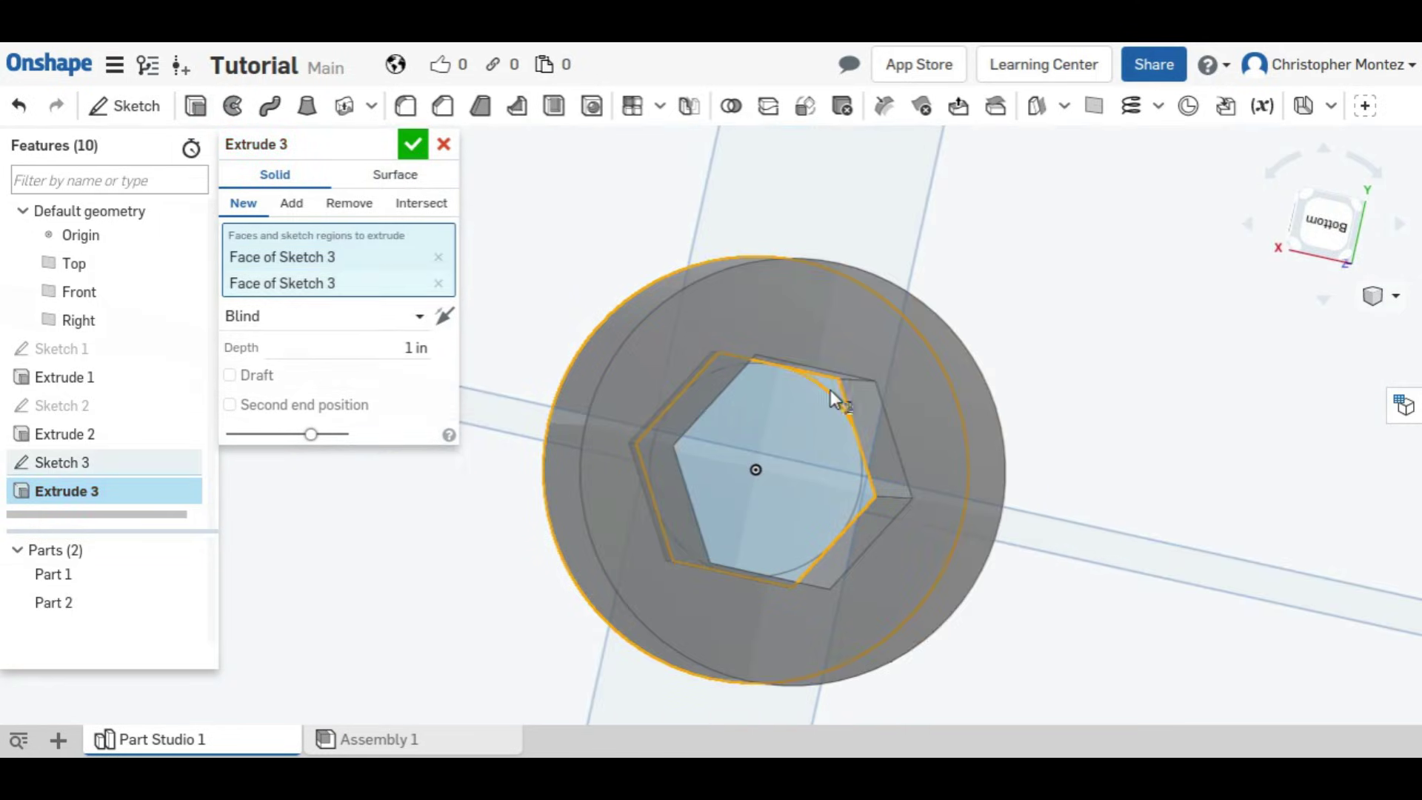
pyautogui.click(720, 364)
pyautogui.click(675, 550)
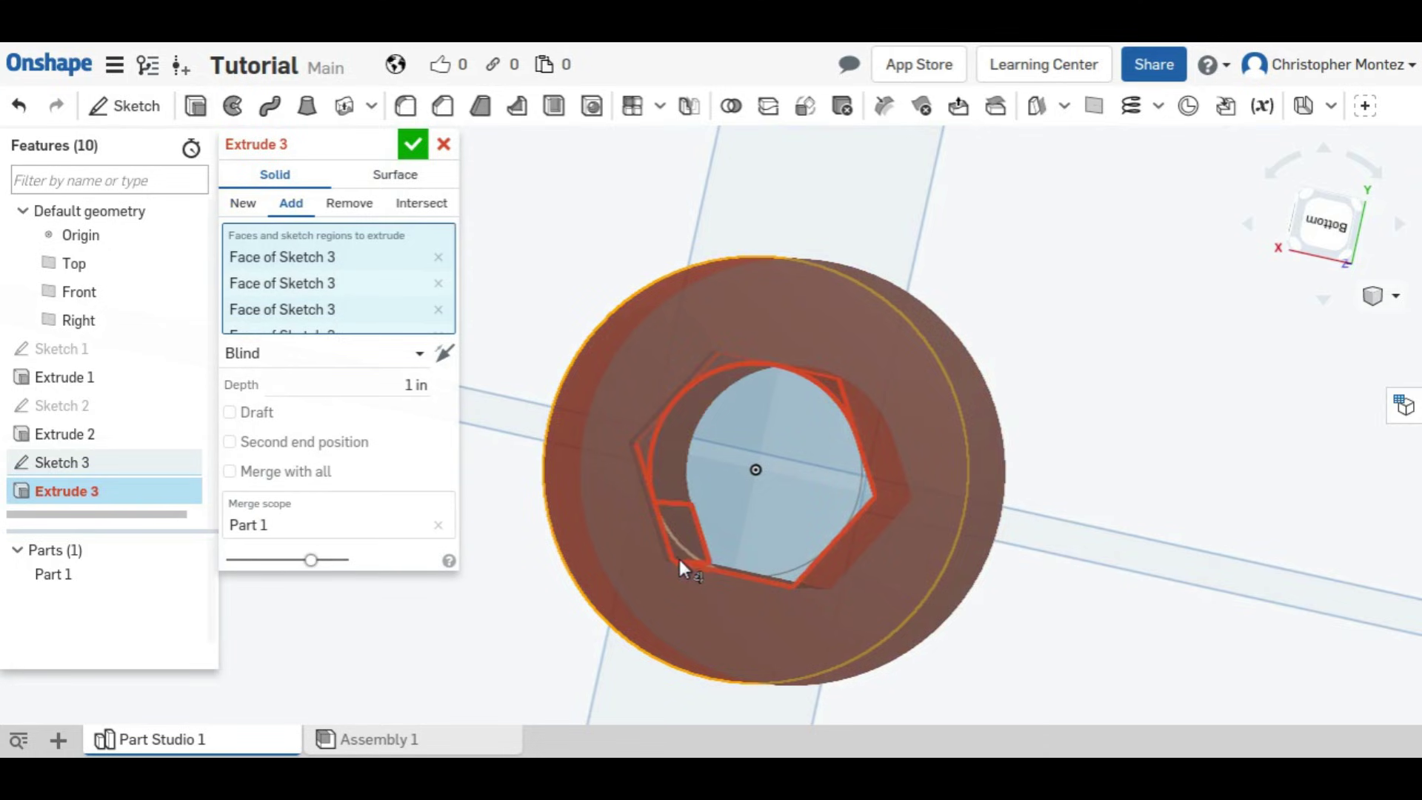
pyautogui.click(801, 582)
pyautogui.click(851, 528)
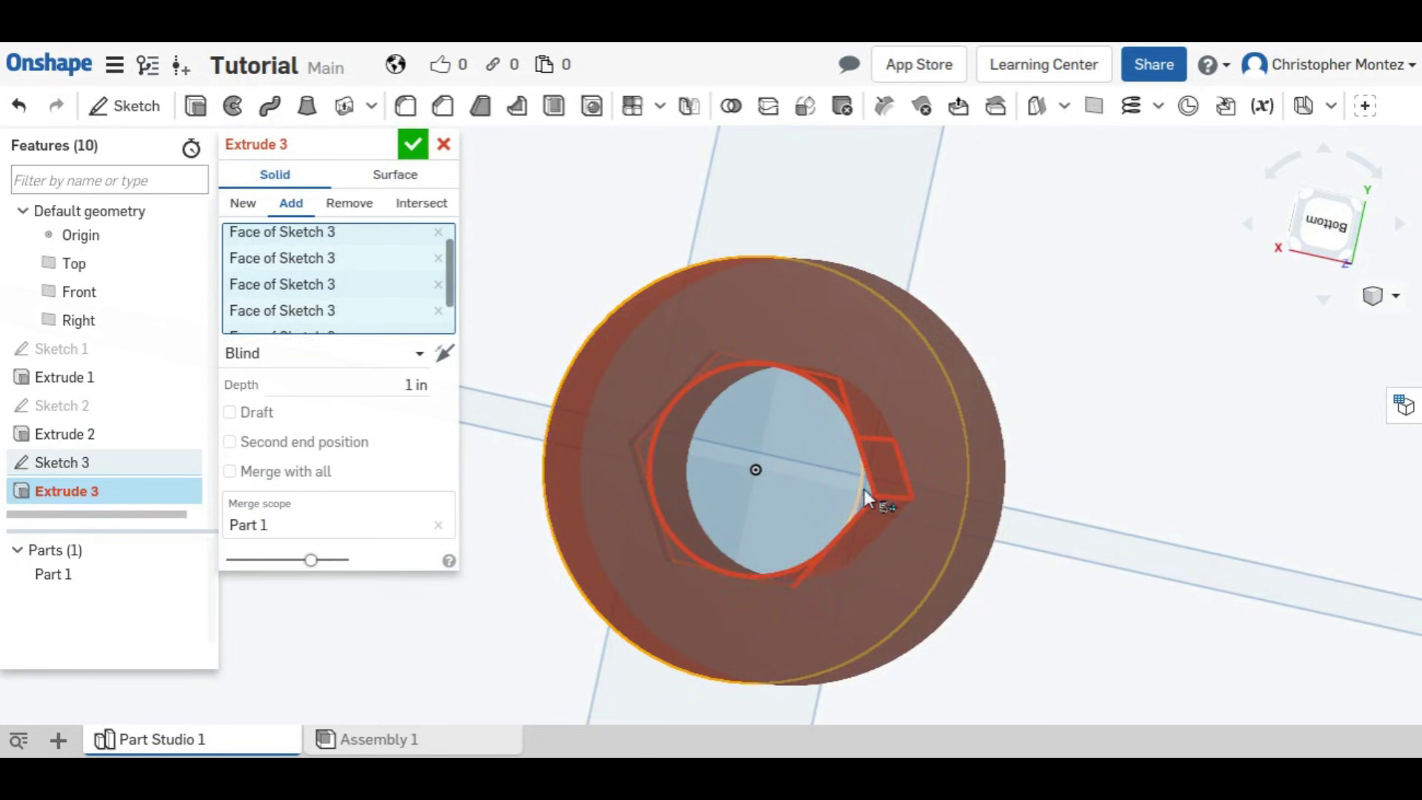
# - Switch the extrude to remove material from the bolt head and inspect the cut from the side
pyautogui.moveTo(854, 514); pyautogui.dragTo(770, 414, button='right')
pyautogui.click(366, 206)
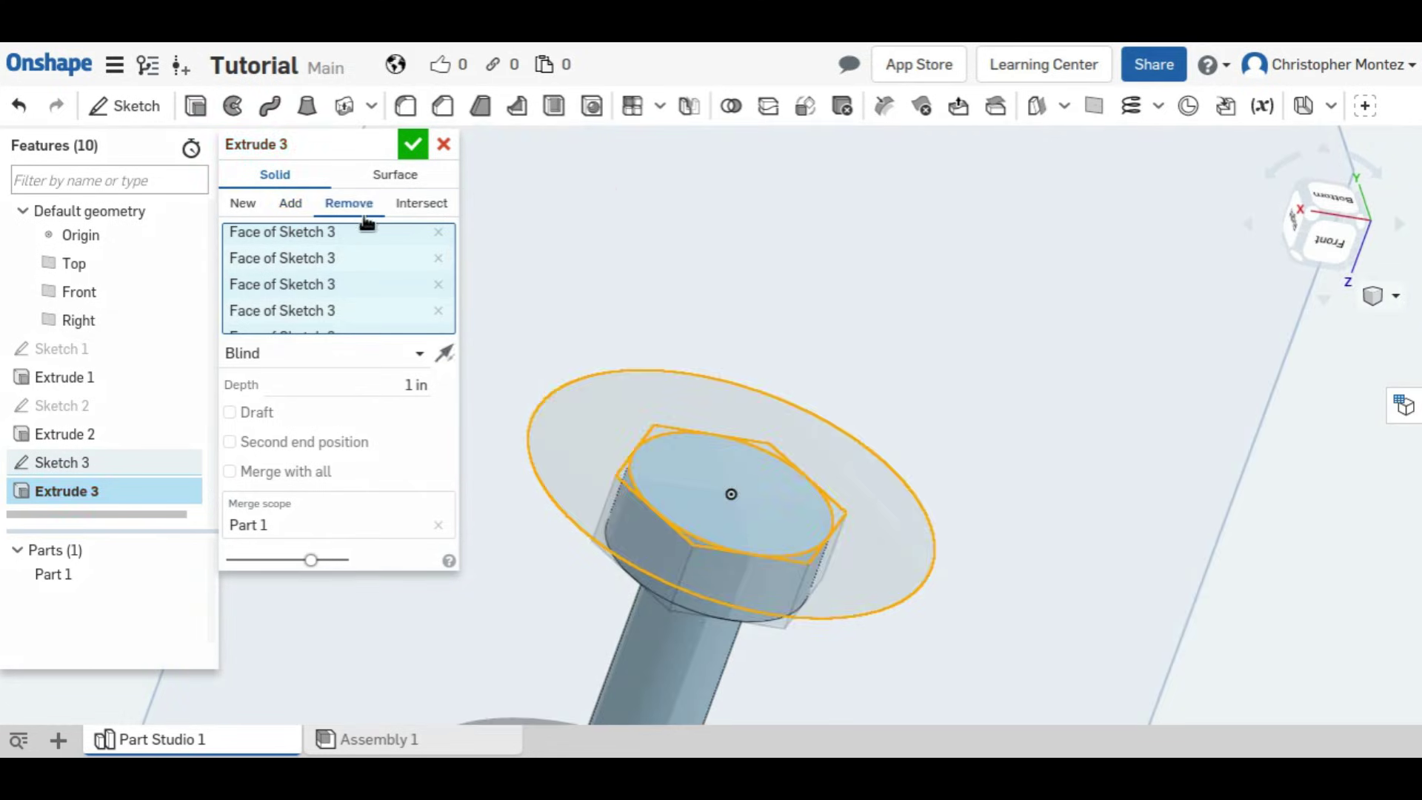
pyautogui.moveTo(810, 451); pyautogui.dragTo(802, 311, button='right')
pyautogui.scroll(5, 713, 481)
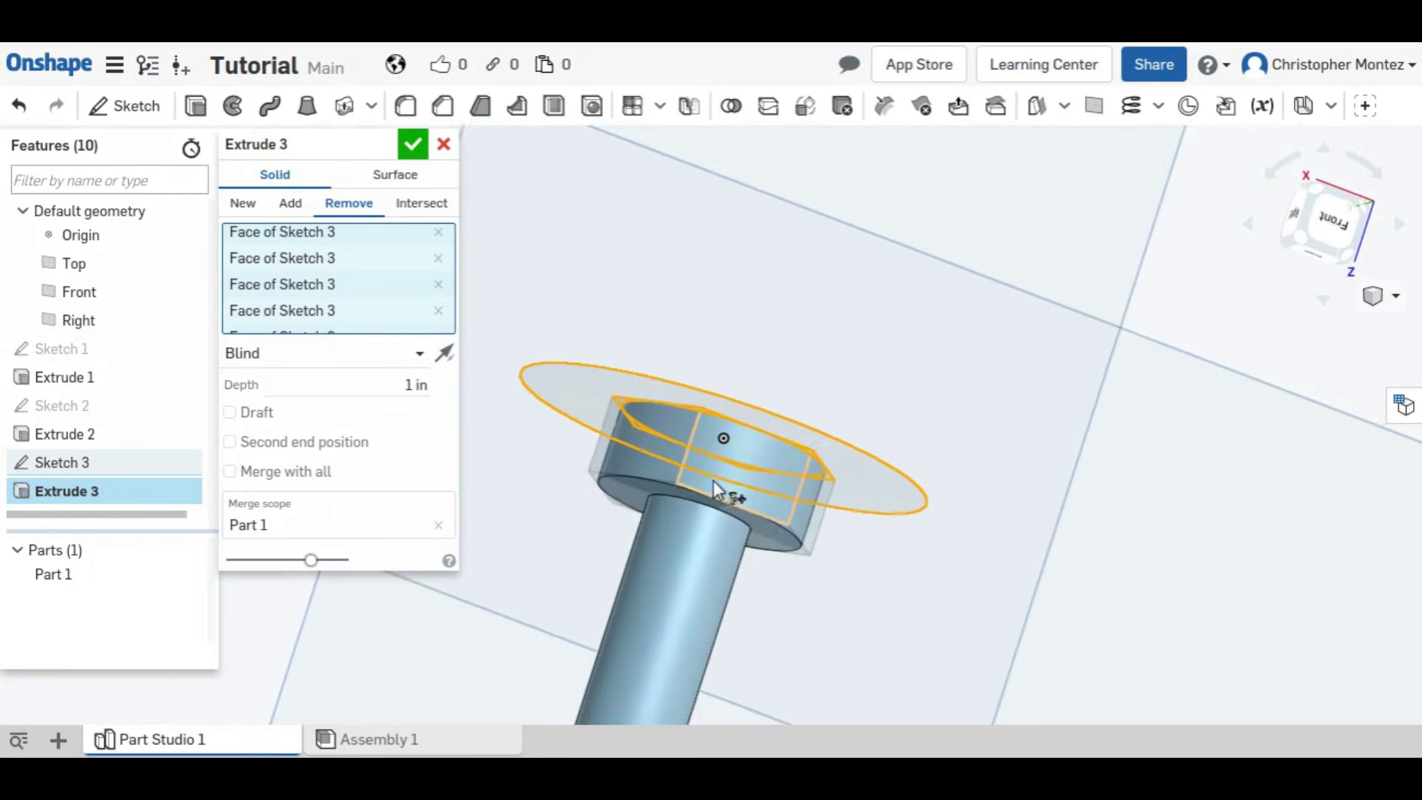
pyautogui.moveTo(718, 457); pyautogui.dragTo(707, 389, button='right')
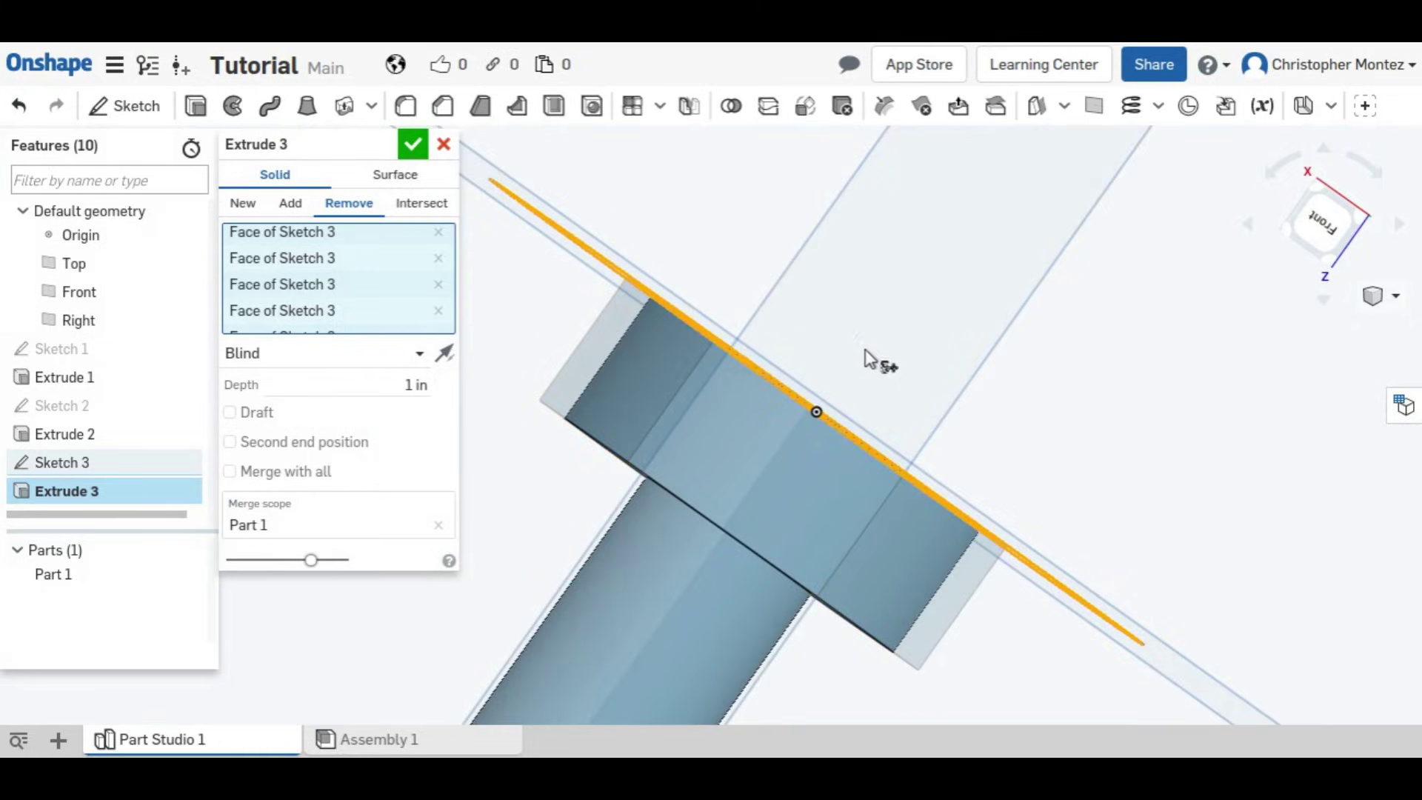
pyautogui.moveTo(752, 445); pyautogui.dragTo(818, 404, button='right')
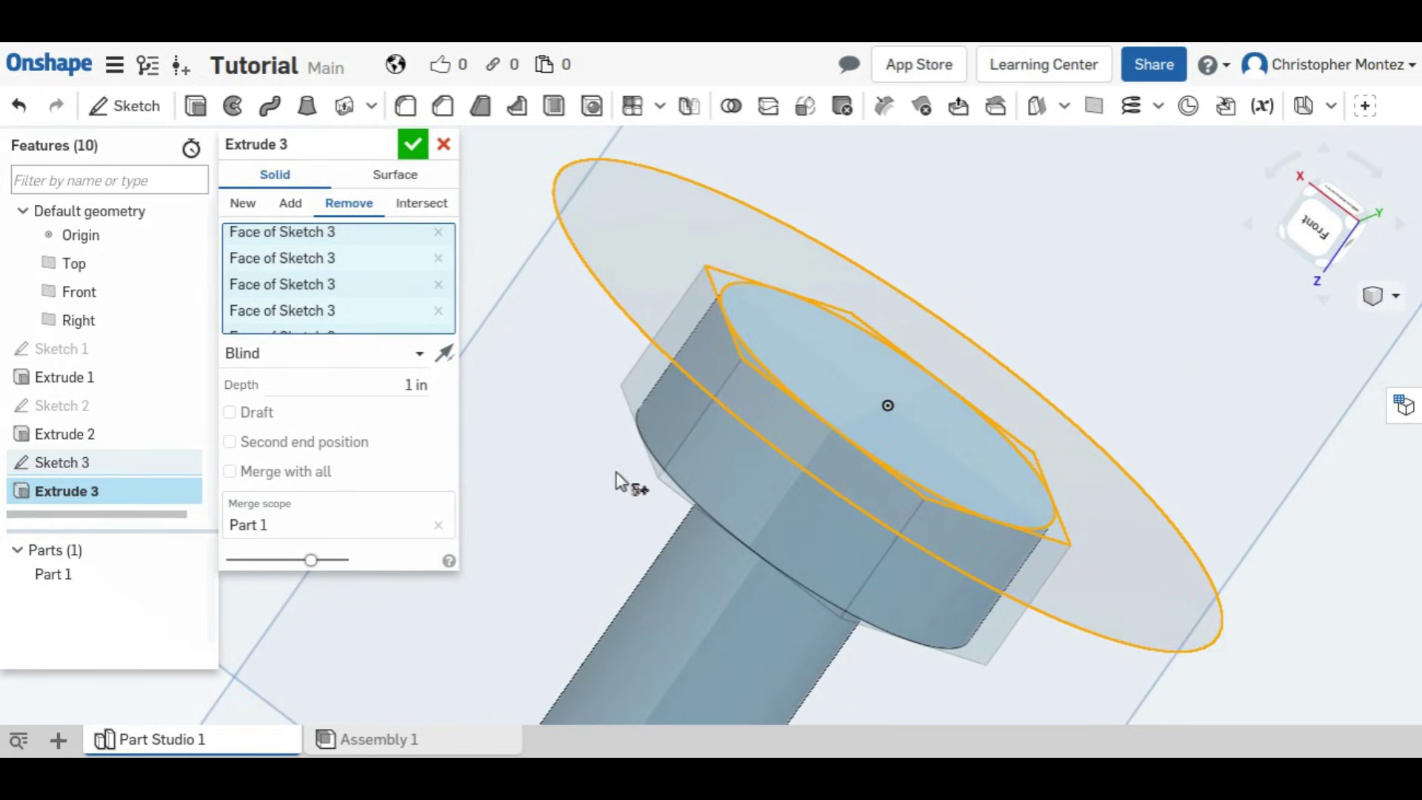
# - Enable draft on the cut and reverse the draft direction
pyautogui.click(230, 413)
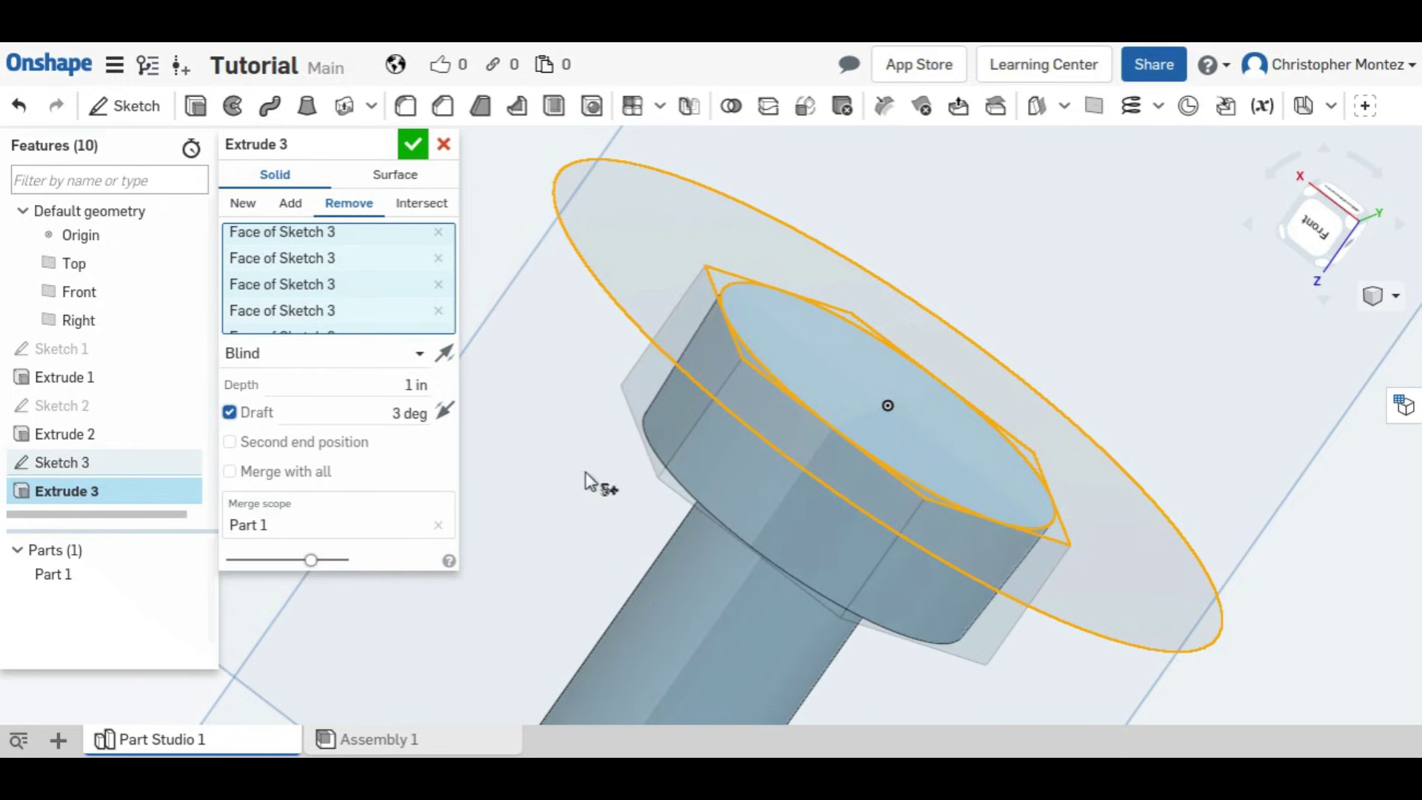
pyautogui.press('Up')
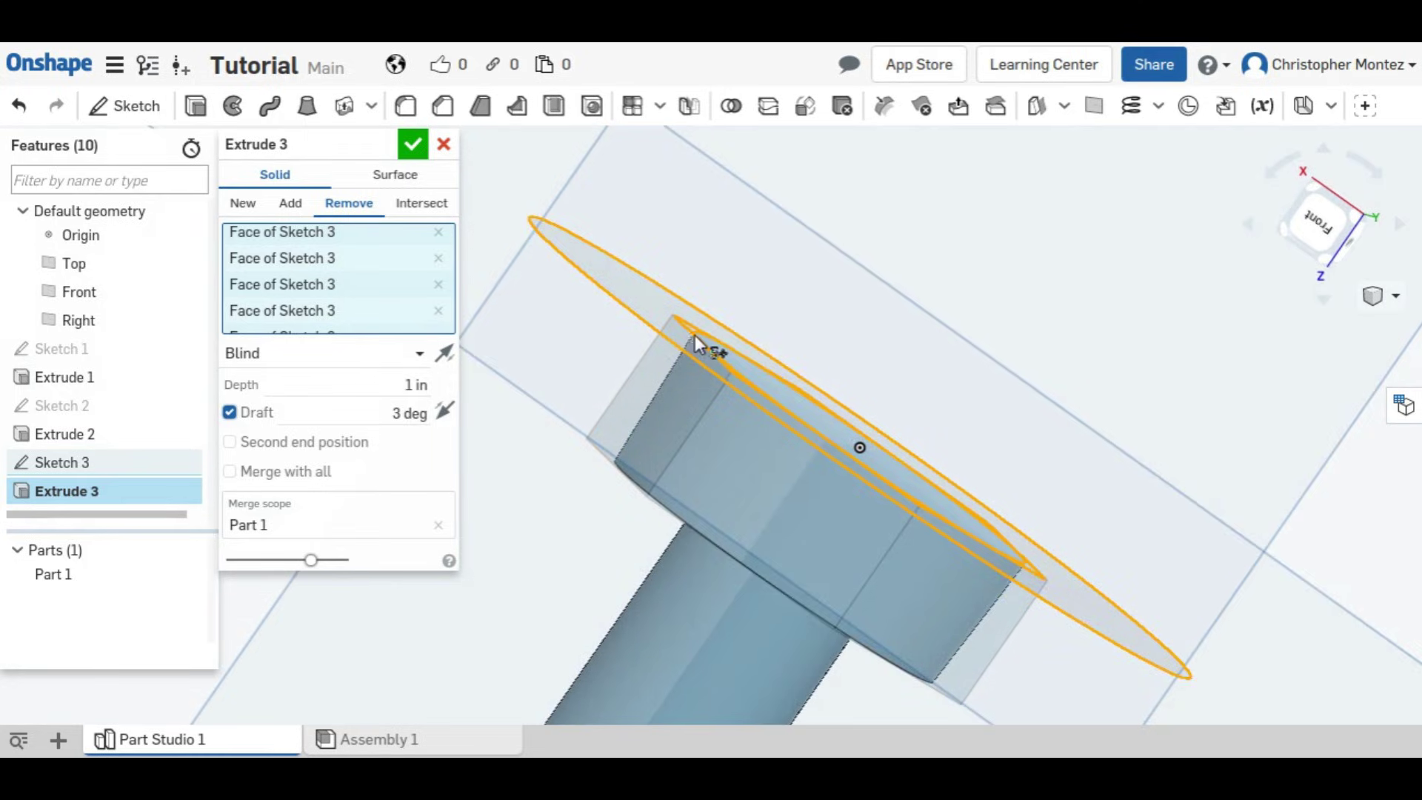
pyautogui.click(447, 413)
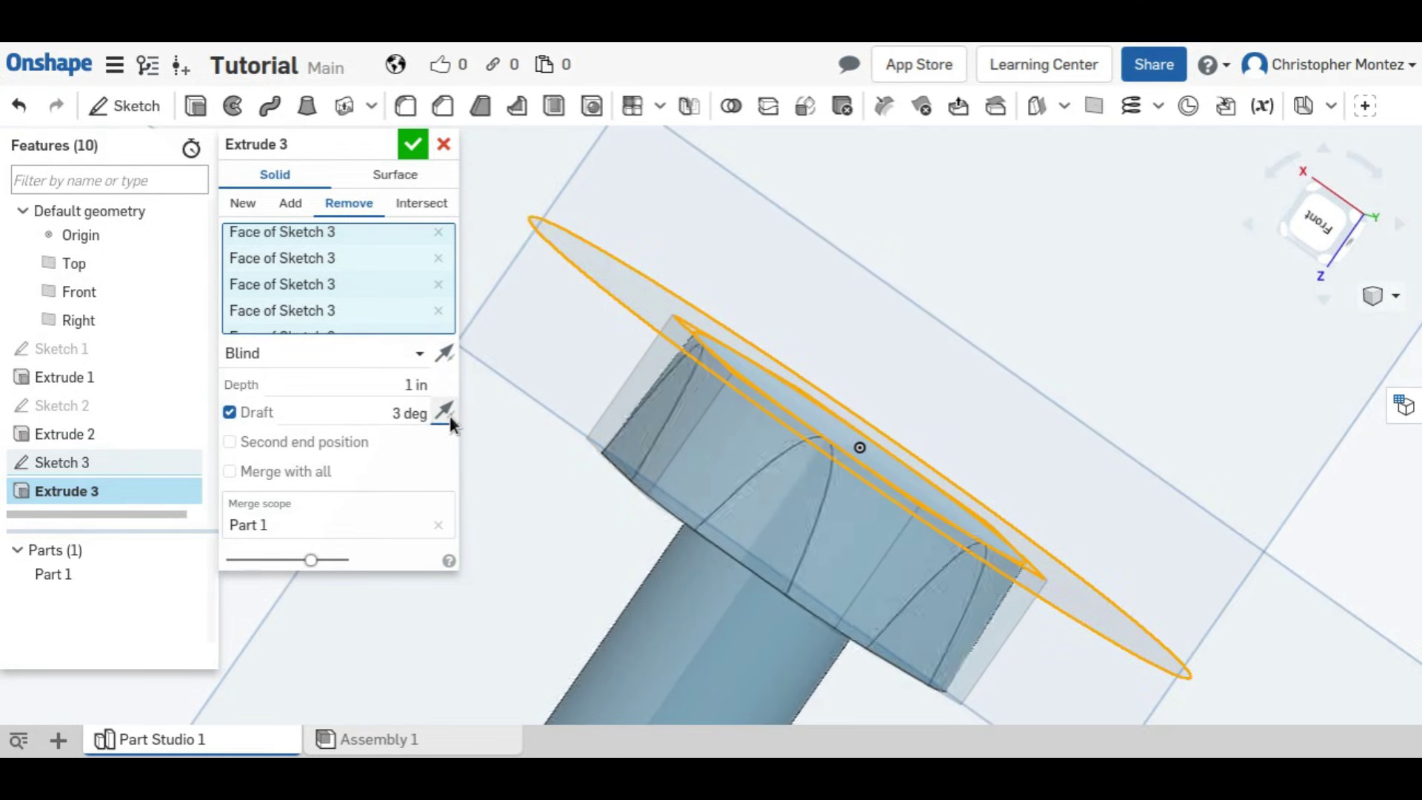
pyautogui.moveTo(730, 508); pyautogui.dragTo(726, 463, button='right')
# - Set the draft angle to 60 deg and accept the cut that chamfers the head's corners
pyautogui.click(385, 400)
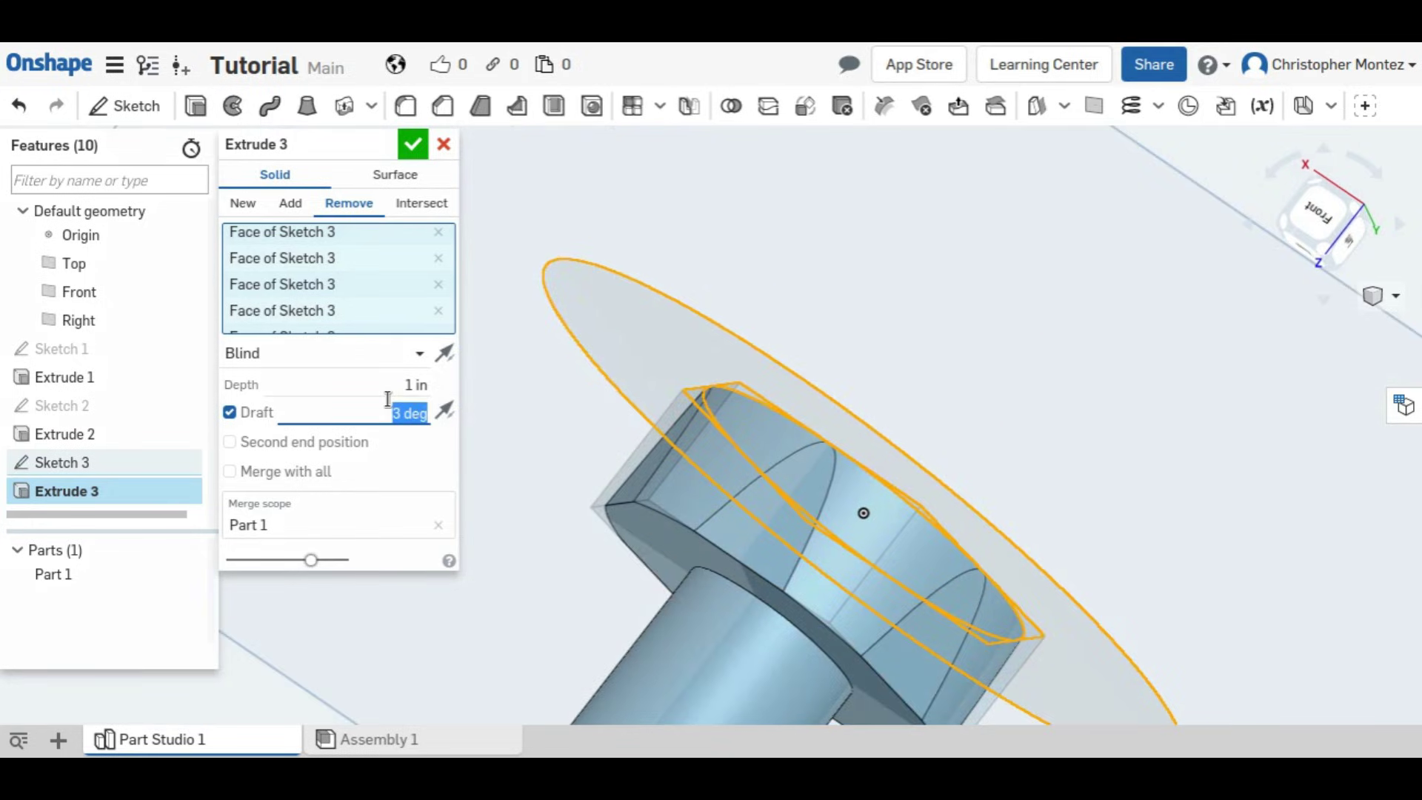
pyautogui.write('60')
pyautogui.press('Return')
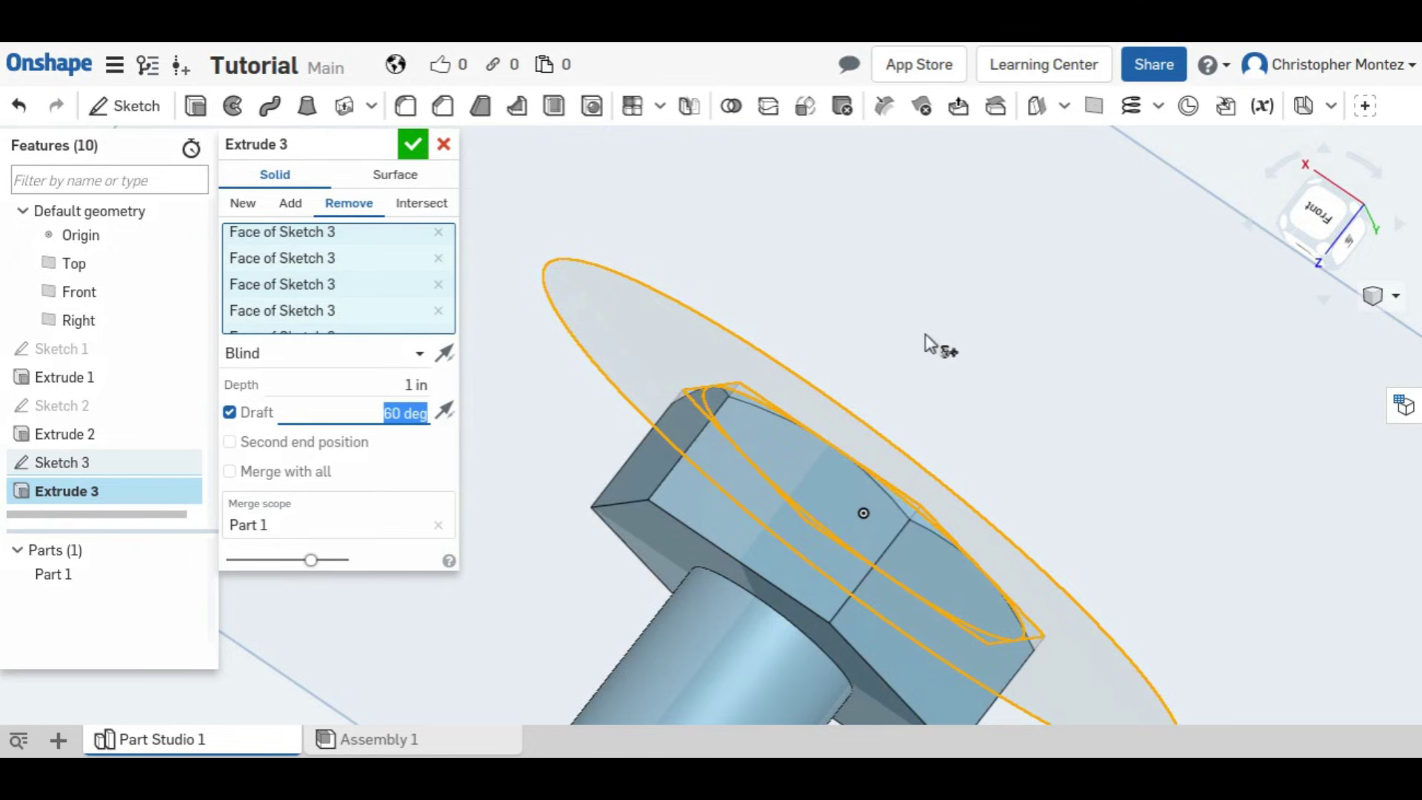
pyautogui.moveTo(925, 335); pyautogui.dragTo(730, 457, button='right')
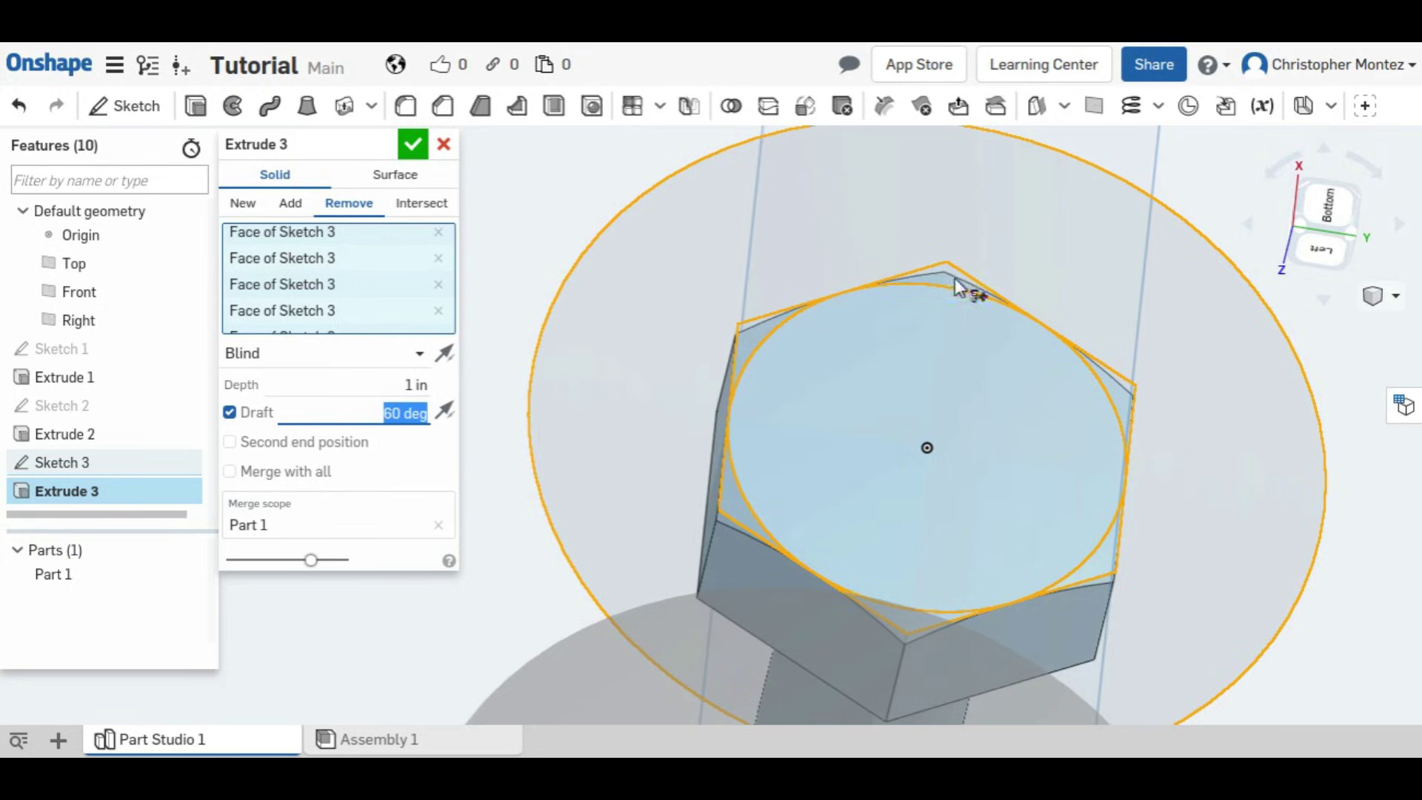
pyautogui.click(413, 148)
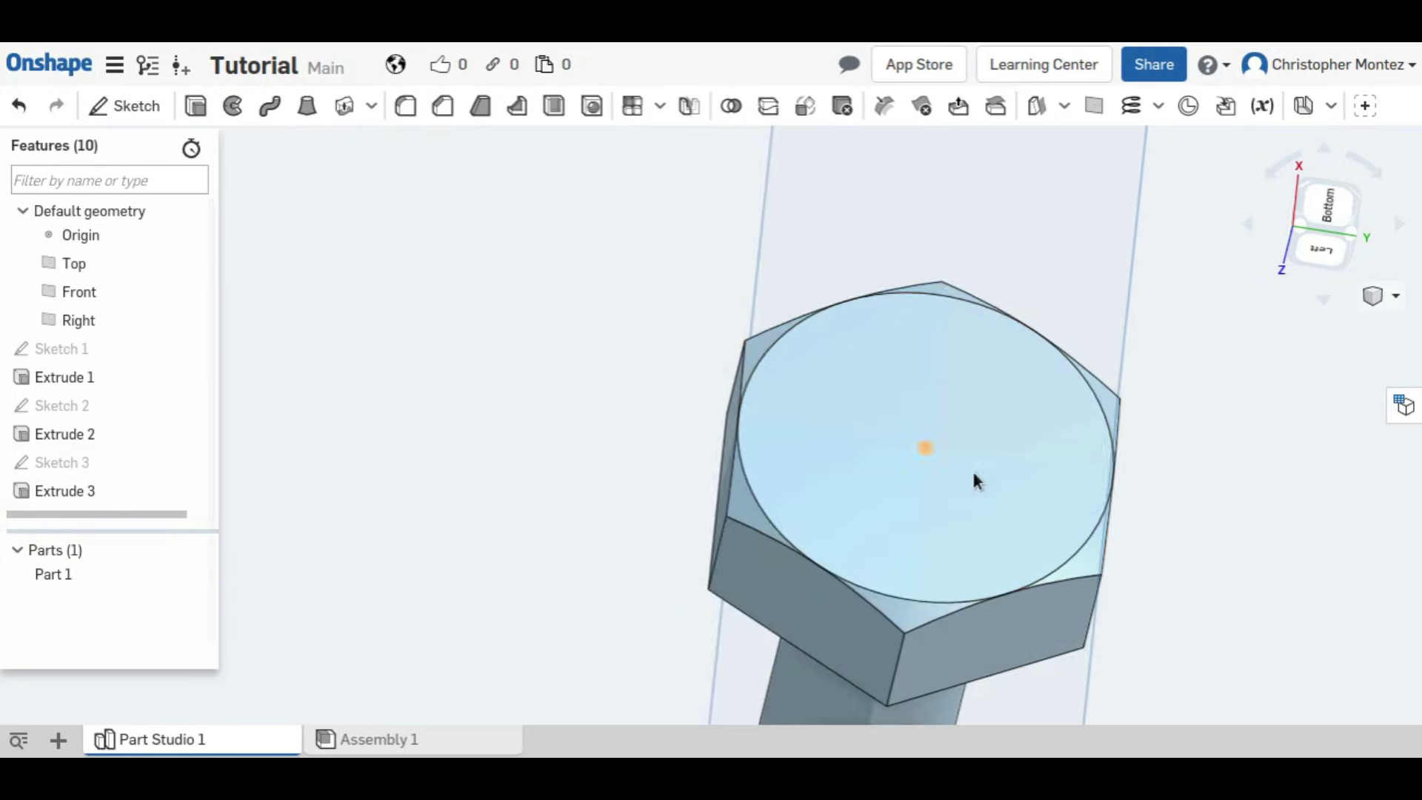
# - Start a sketch on the face of the hexagonal head that meets the shank and view it from the top
pyautogui.moveTo(974, 479); pyautogui.dragTo(858, 540, button='right')
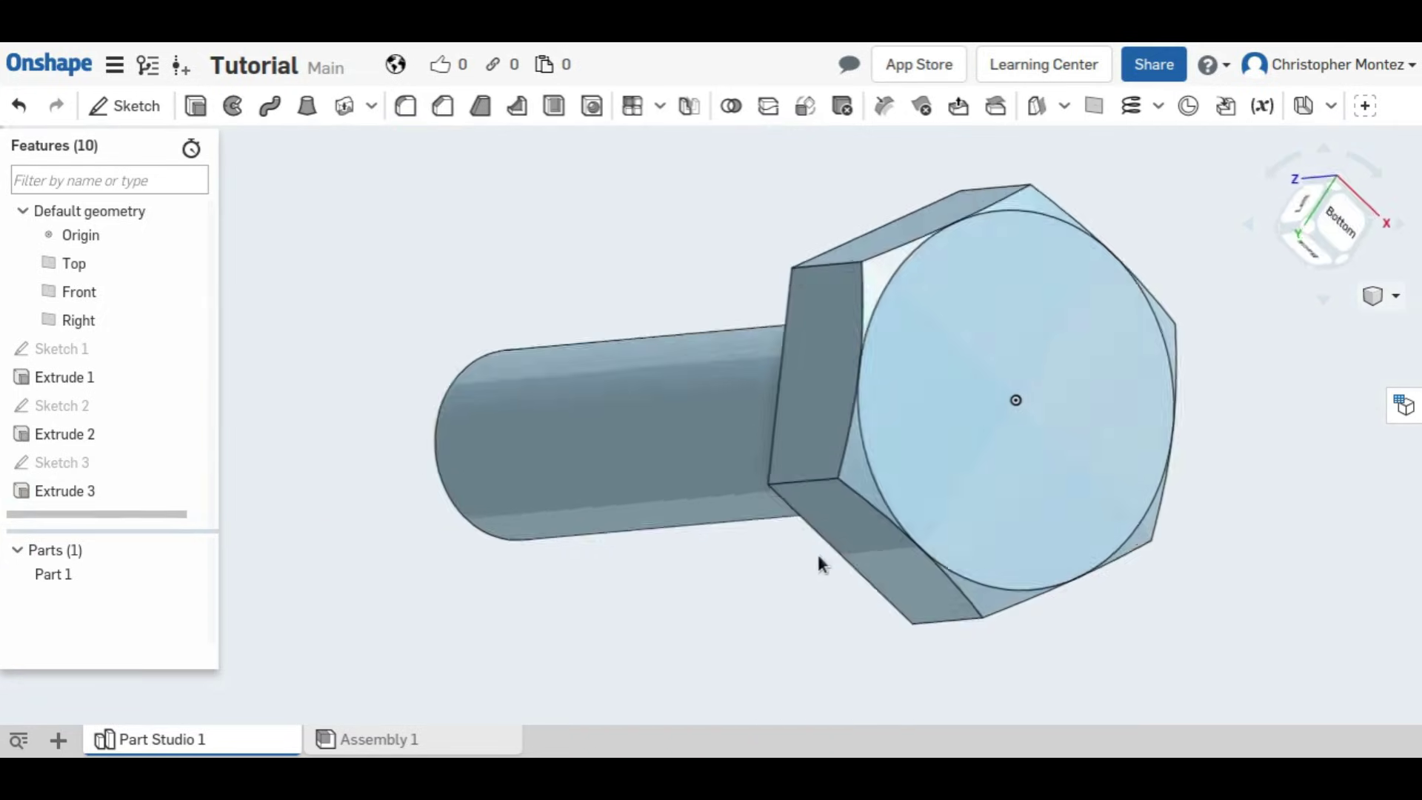
pyautogui.moveTo(817, 560); pyautogui.dragTo(1000, 501, button='right')
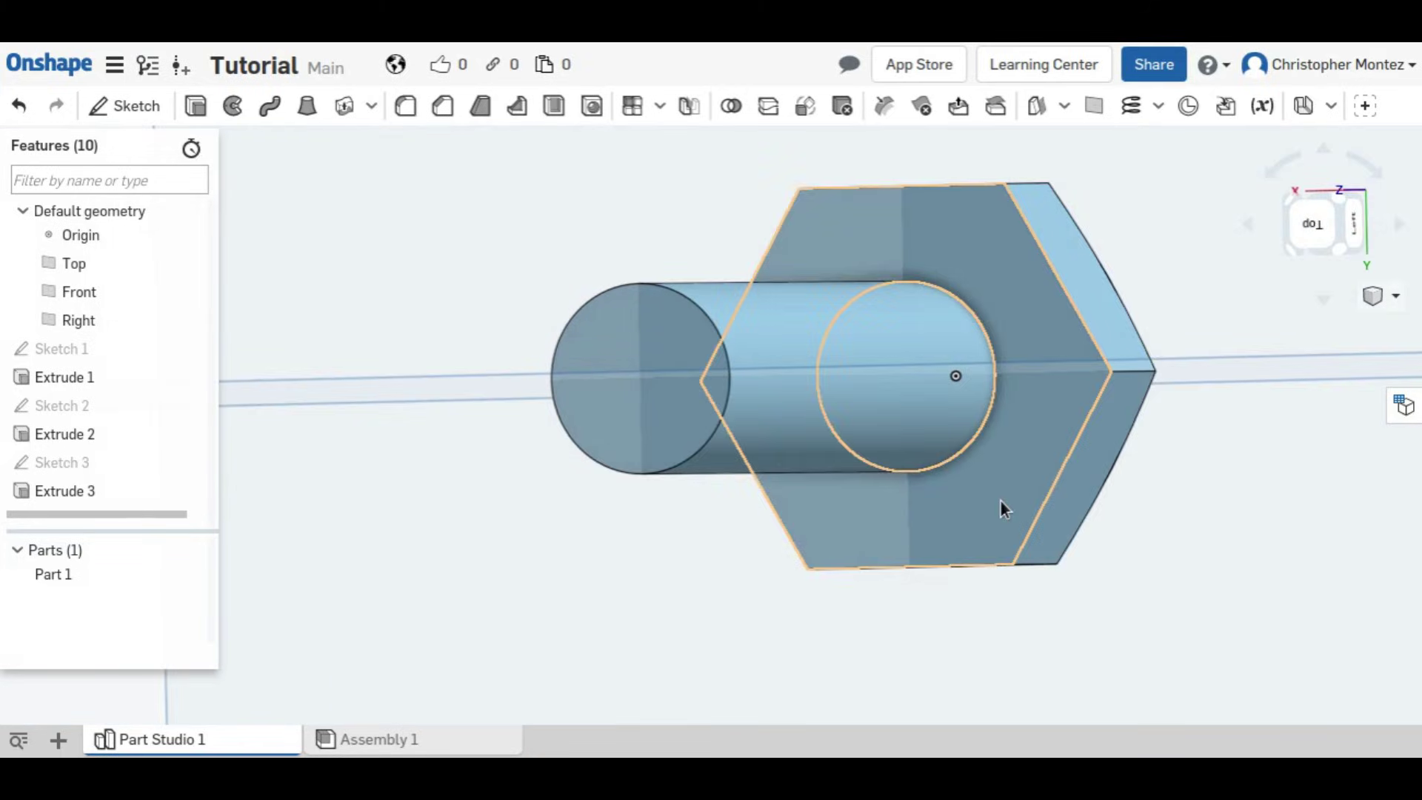
pyautogui.click(111, 106)
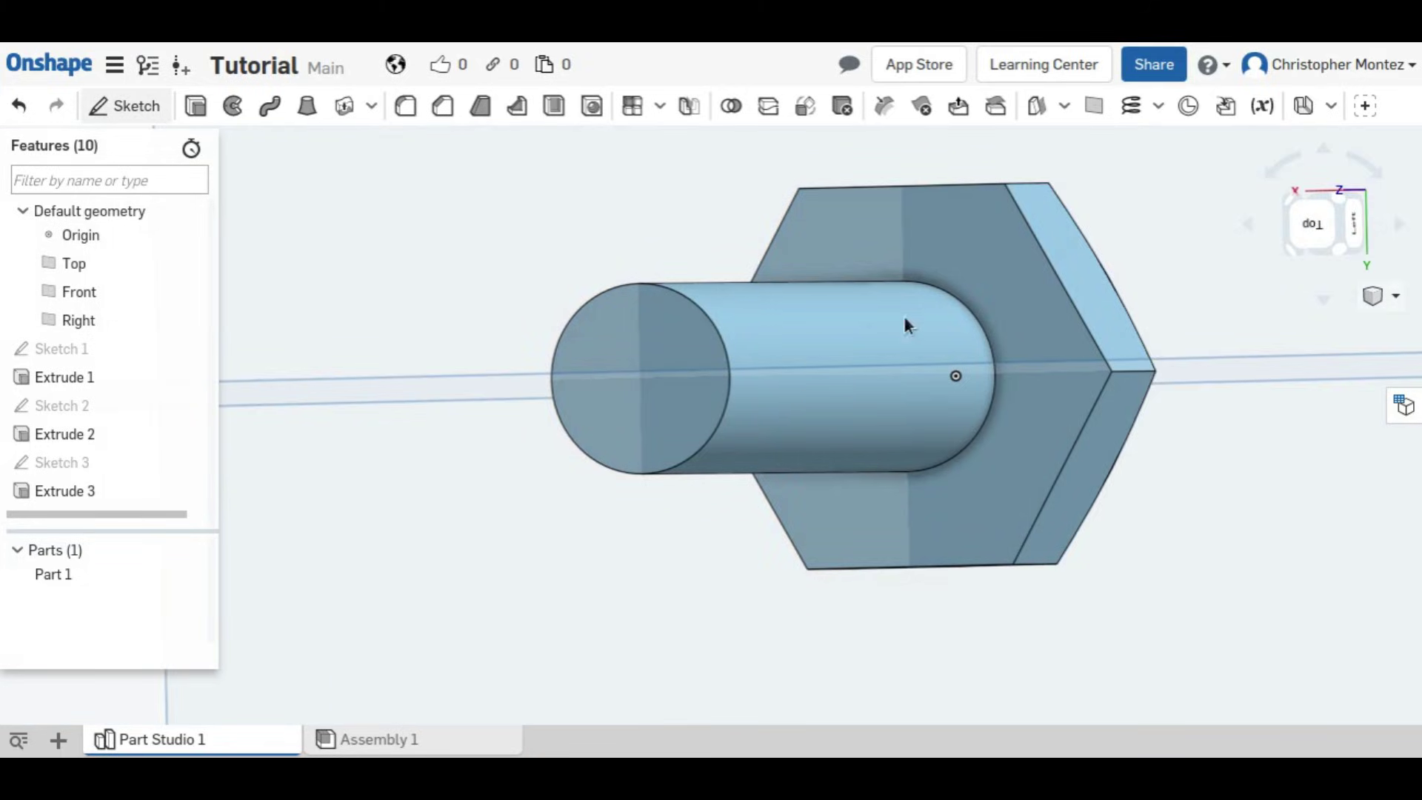
pyautogui.click(1000, 230)
pyautogui.click(1301, 227)
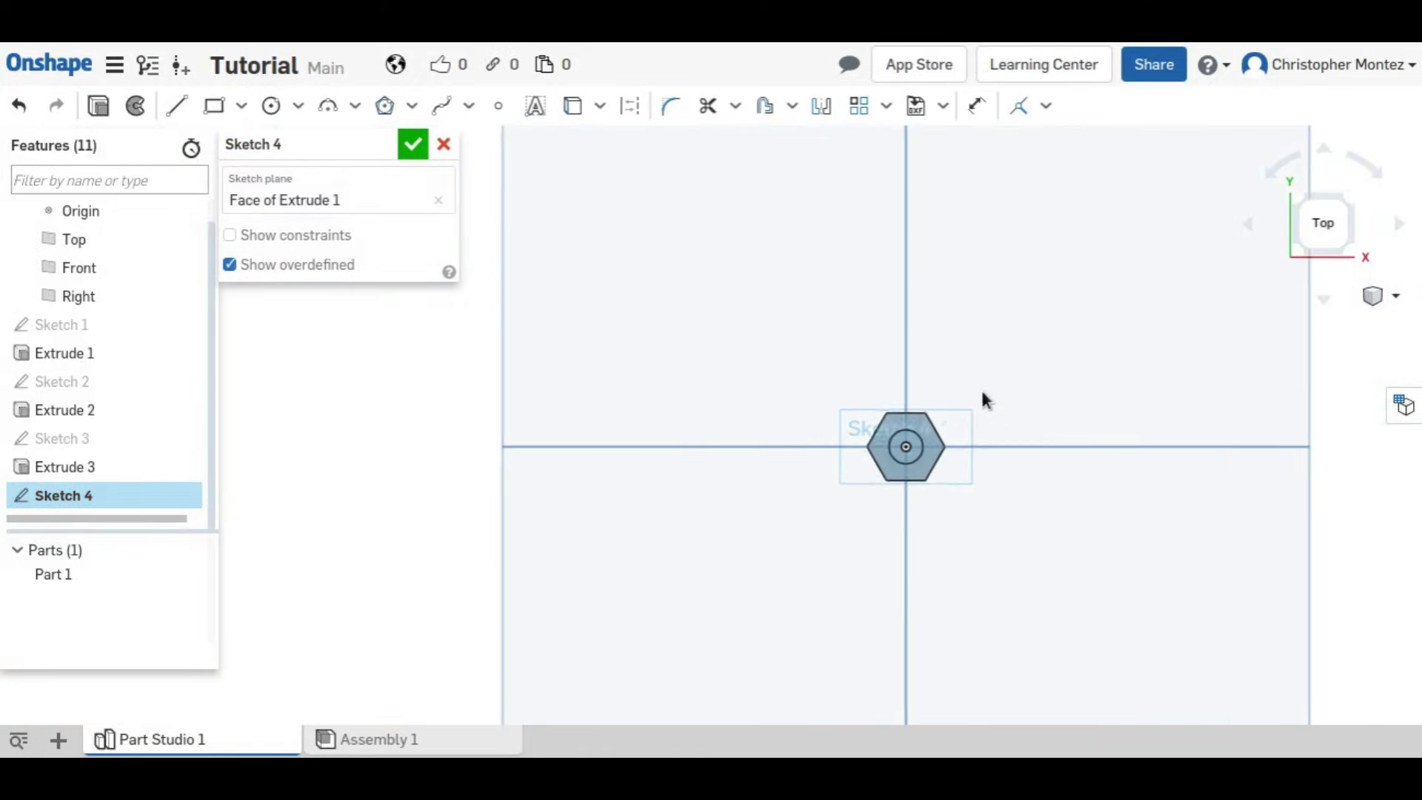
# - Draw a circle centred on the shank and inscribed in the hexagonal head, about 0.5 in in diameter
pyautogui.scroll(5, 882, 450)
pyautogui.click(271, 106)
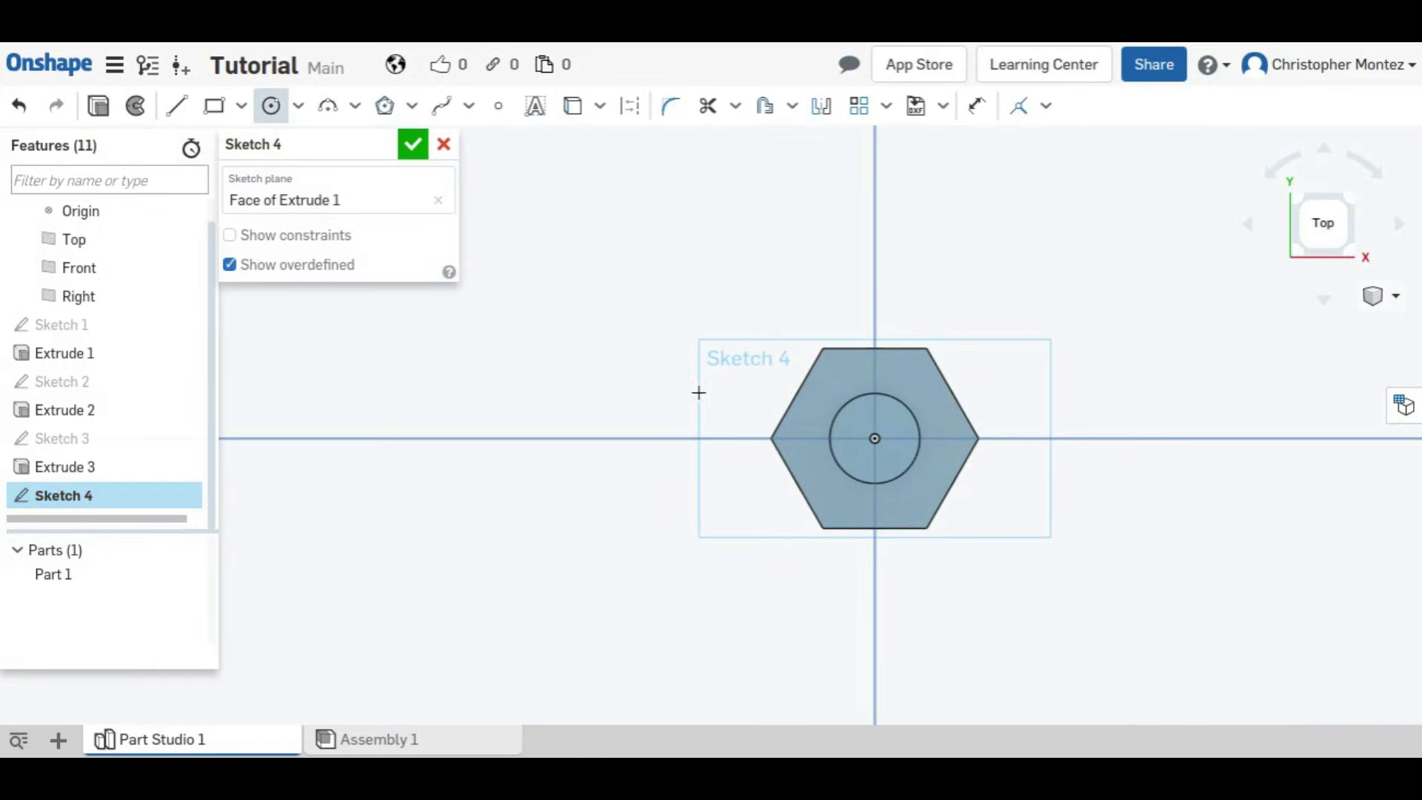
pyautogui.click(876, 440)
pyautogui.click(955, 485)
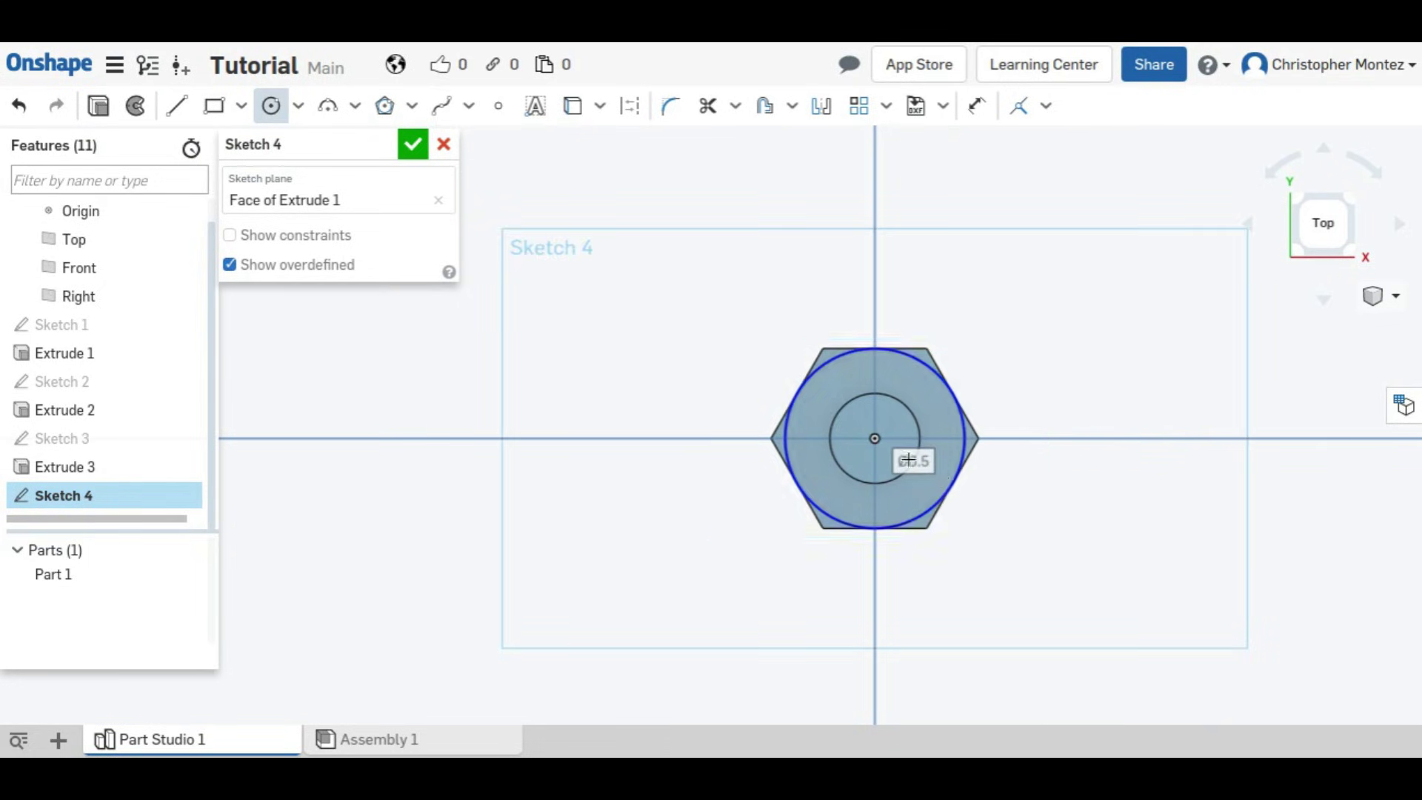
# - Draw a larger concentric circle around the head, set its diameter to 1 in and accept the sketch
pyautogui.click(870, 436)
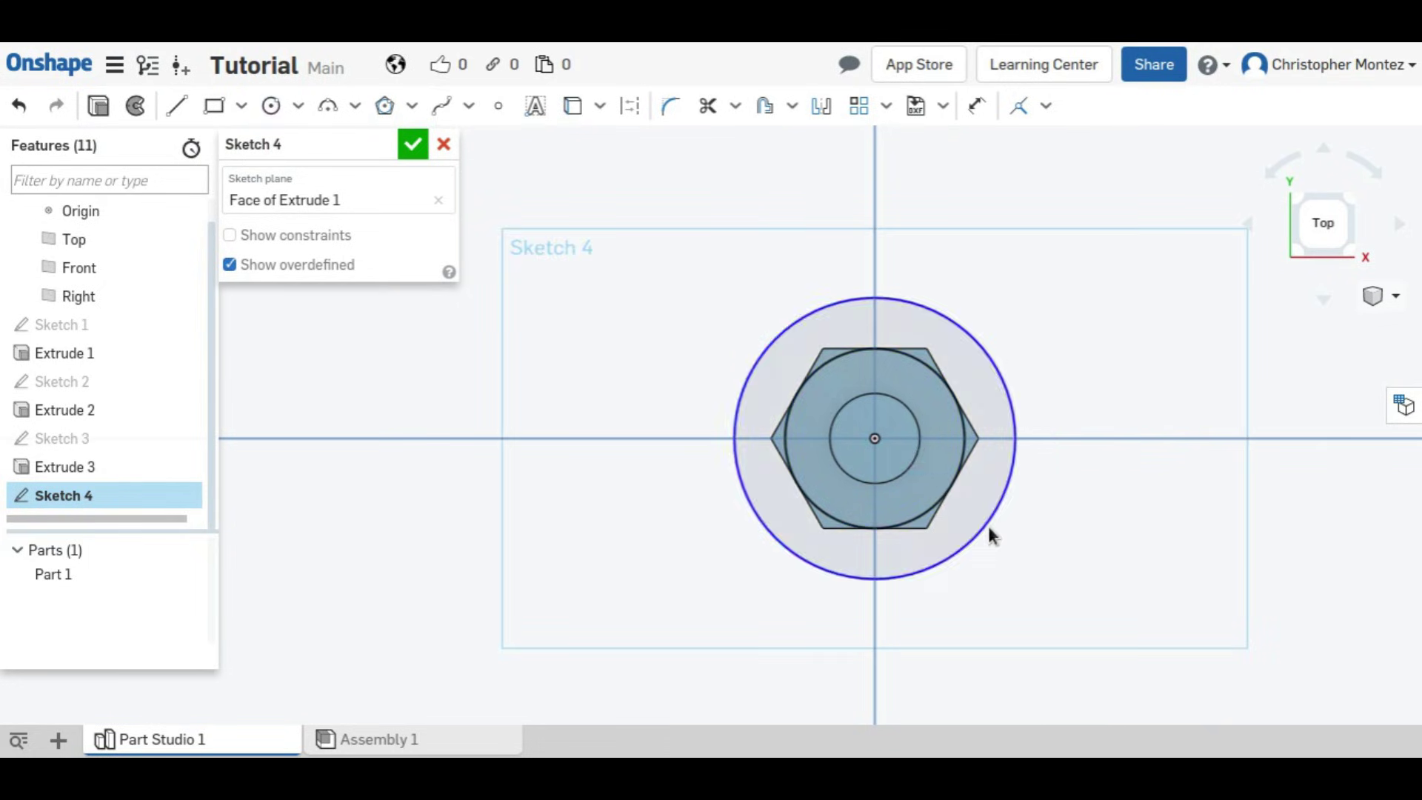
pyautogui.click(985, 521)
pyautogui.click(984, 522)
pyautogui.click(1079, 314)
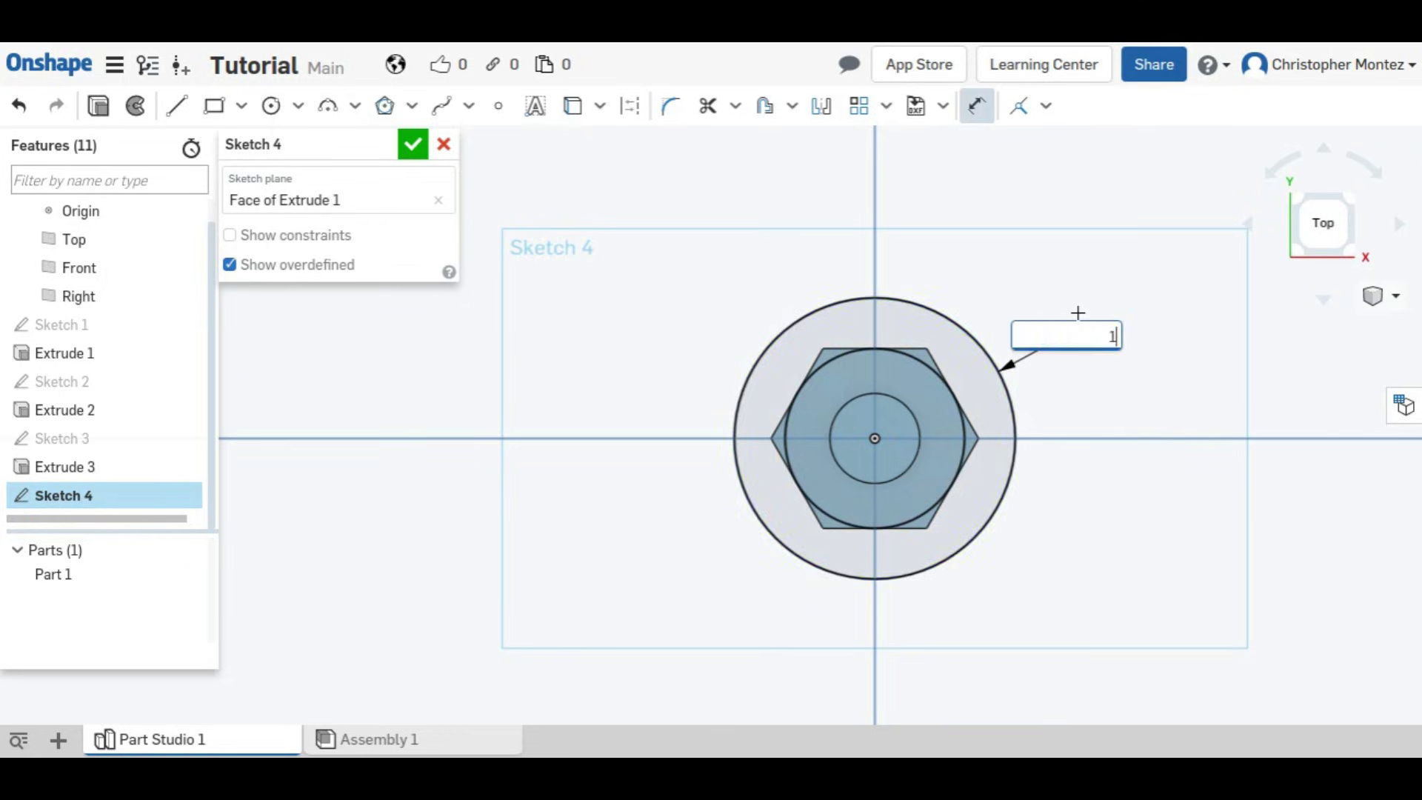
pyautogui.write('1')
pyautogui.press('Return')
pyautogui.click(413, 145)
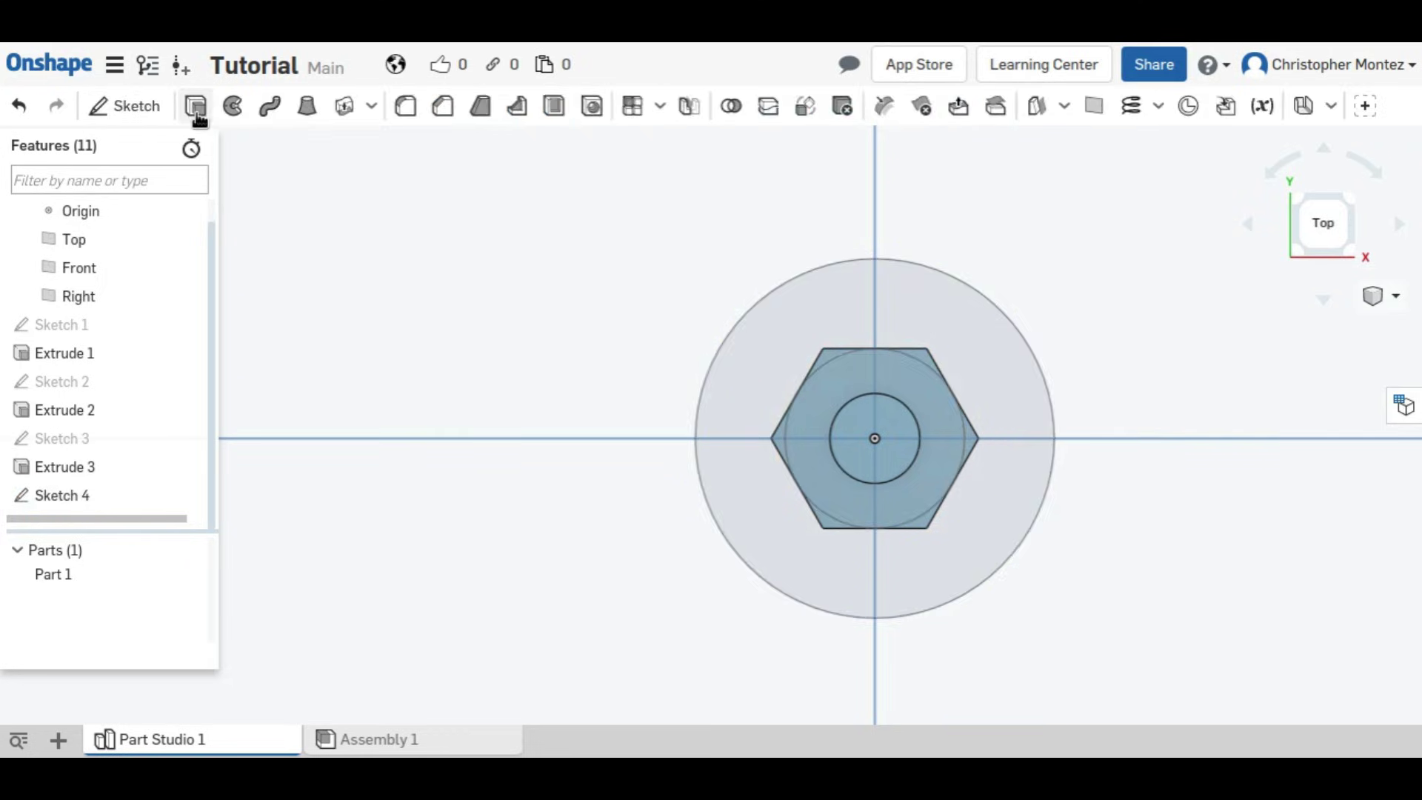
# - Extrude the ring outside the hexagon and its six corner regions as a cut that removes material from the head
pyautogui.click(195, 106)
pyautogui.click(970, 437)
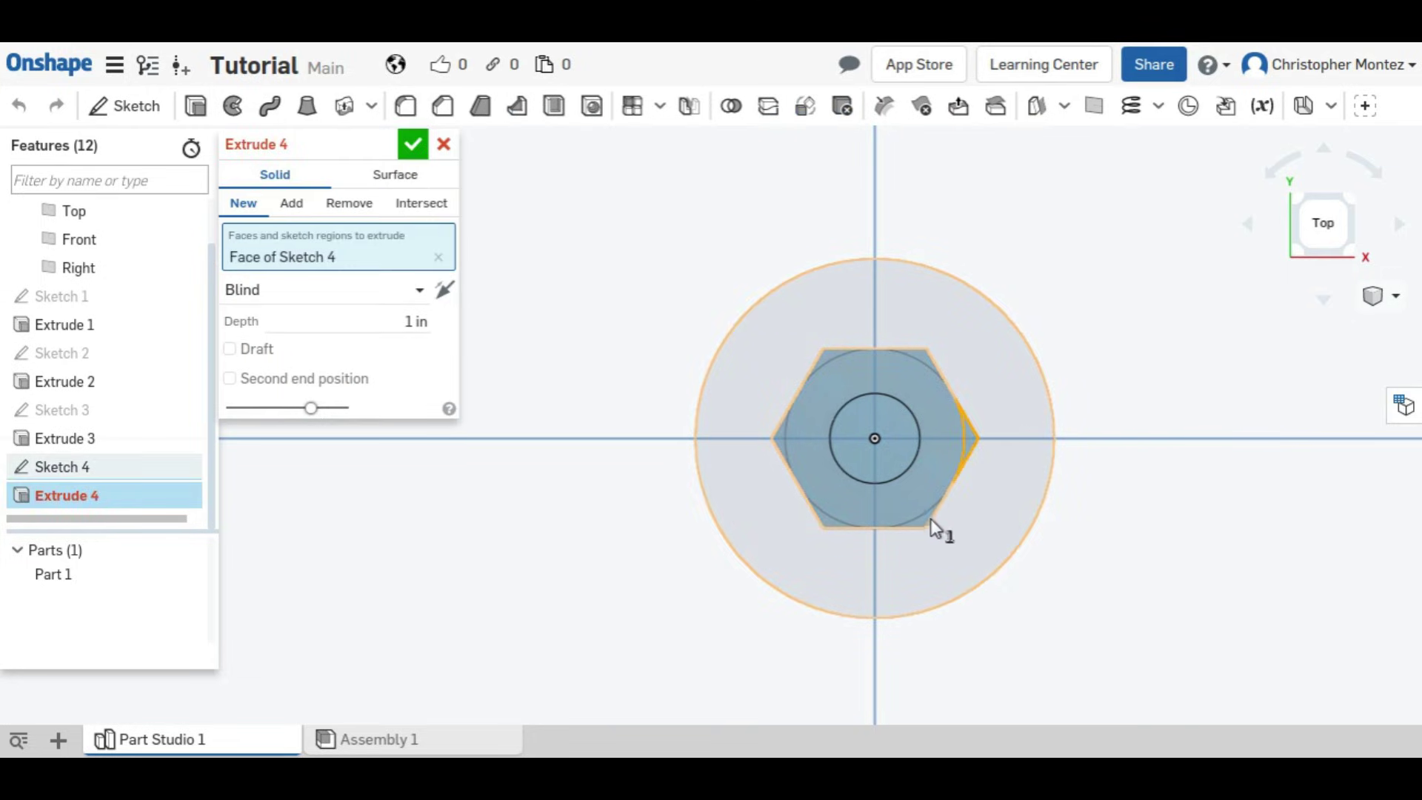
pyautogui.click(881, 524)
pyautogui.click(823, 522)
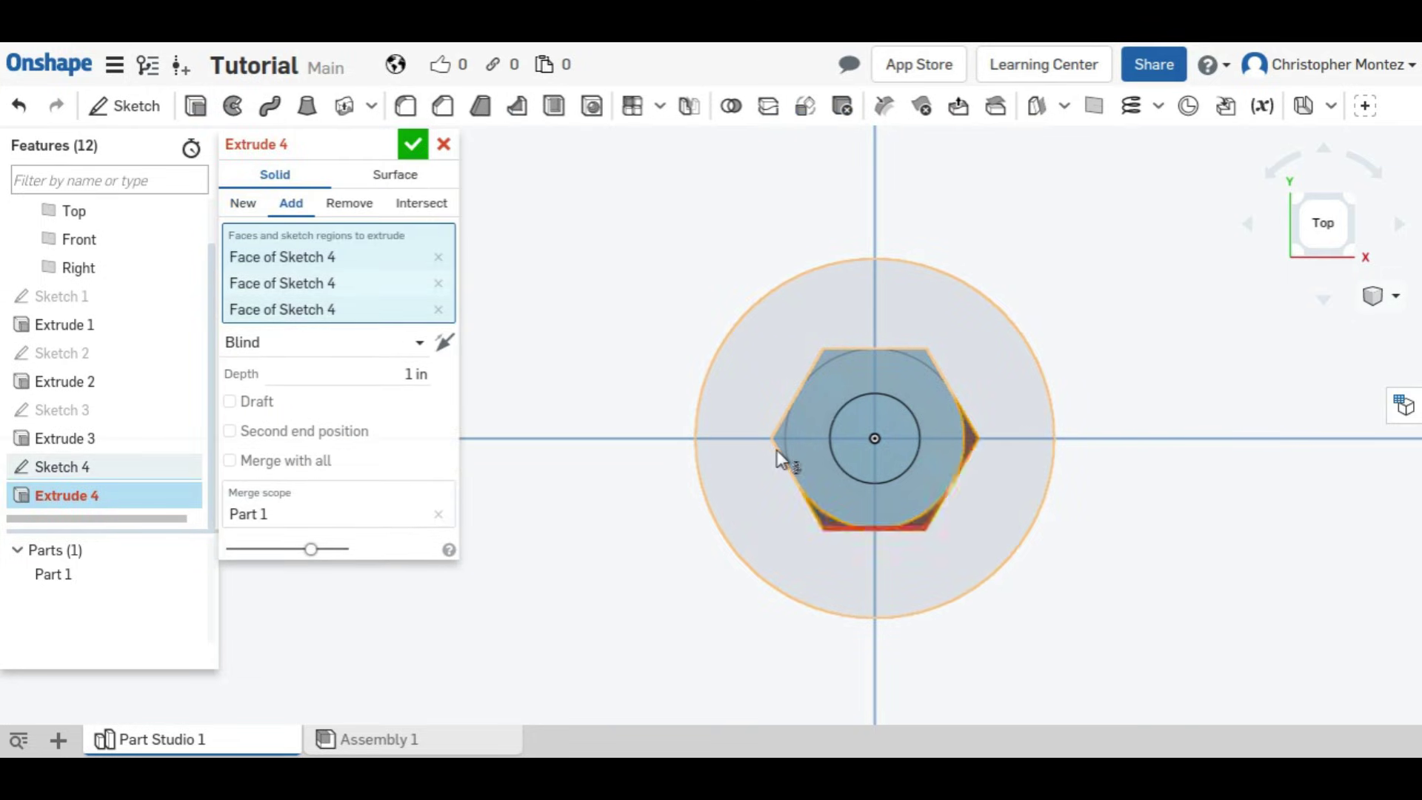
pyautogui.click(777, 446)
pyautogui.click(846, 349)
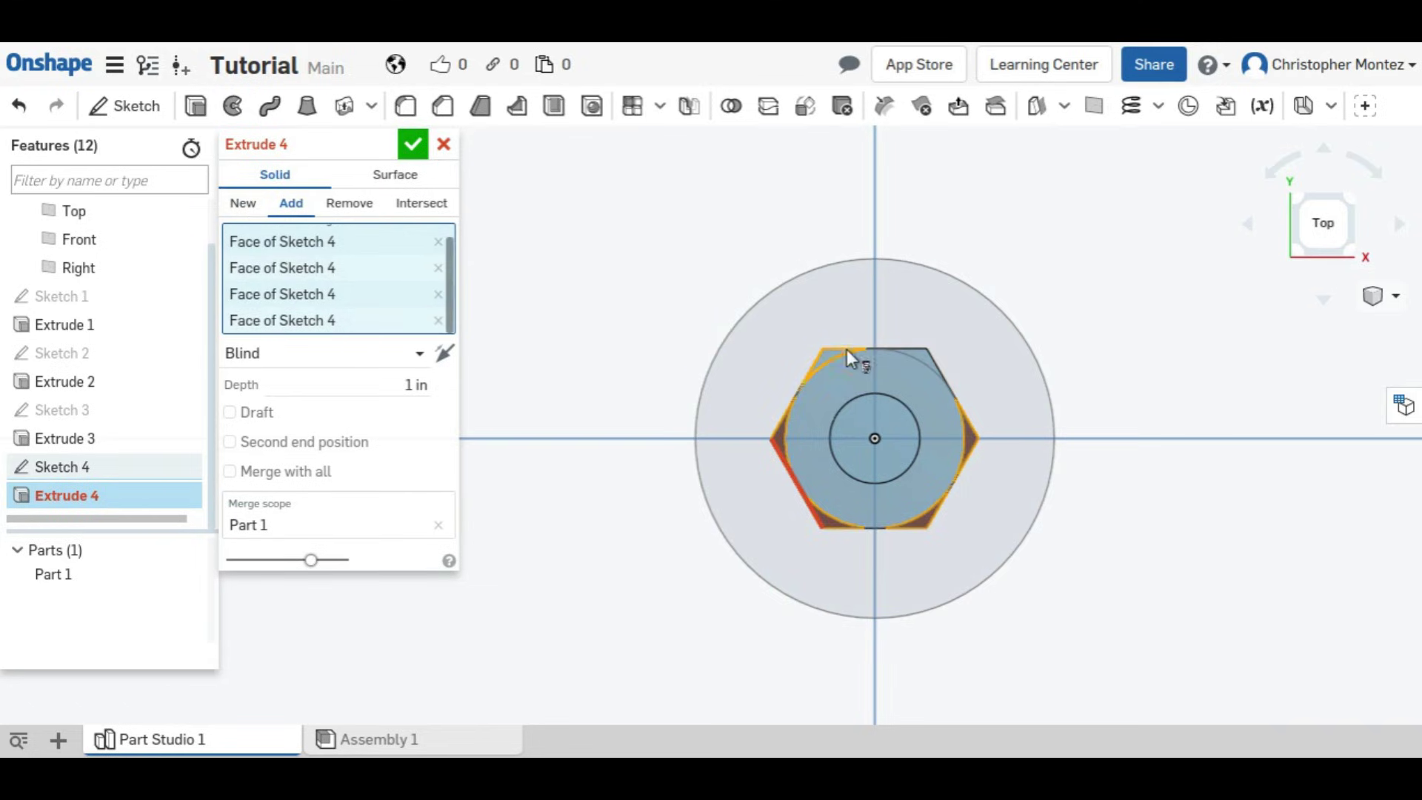
pyautogui.click(915, 354)
pyautogui.click(938, 311)
pyautogui.moveTo(1009, 463); pyautogui.dragTo(749, 502, button='right')
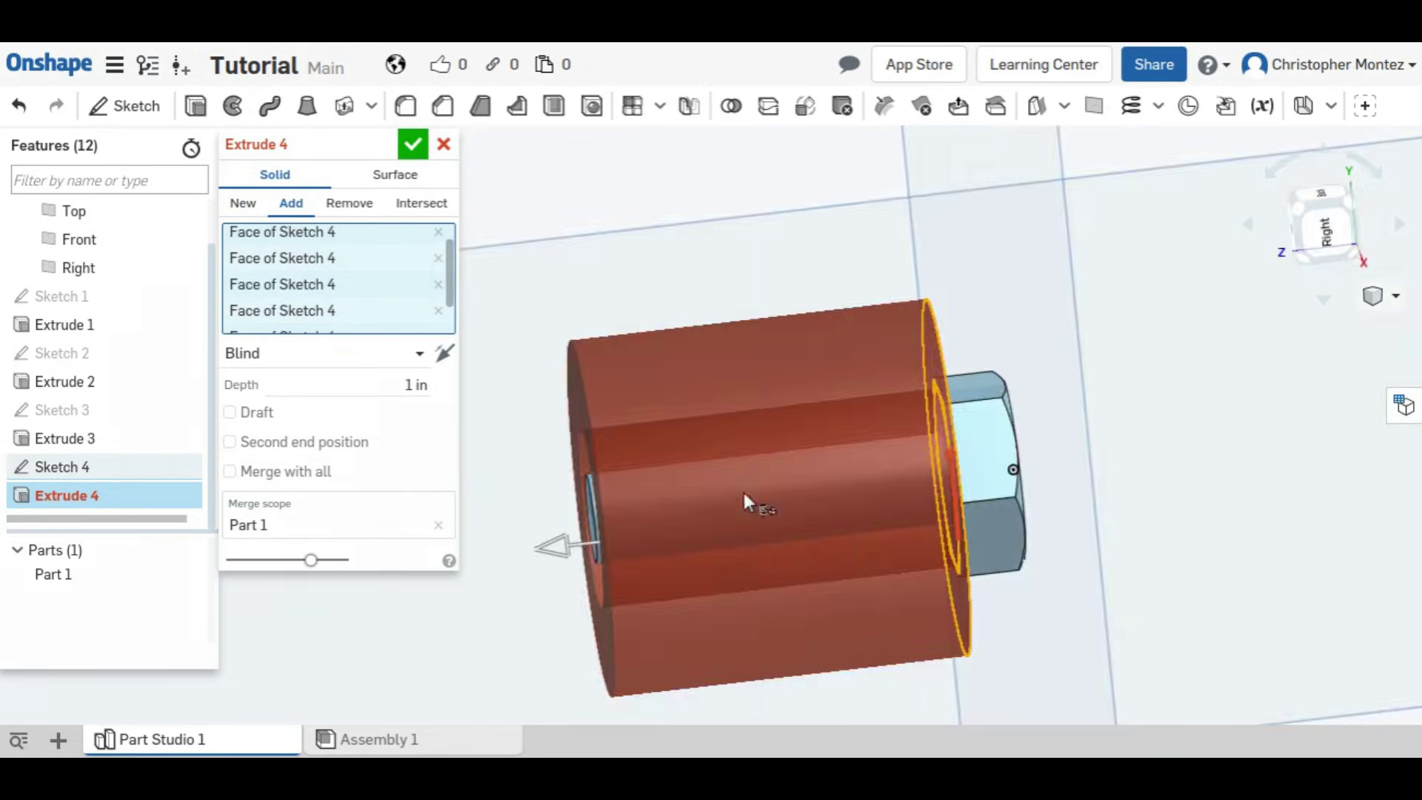
pyautogui.click(362, 209)
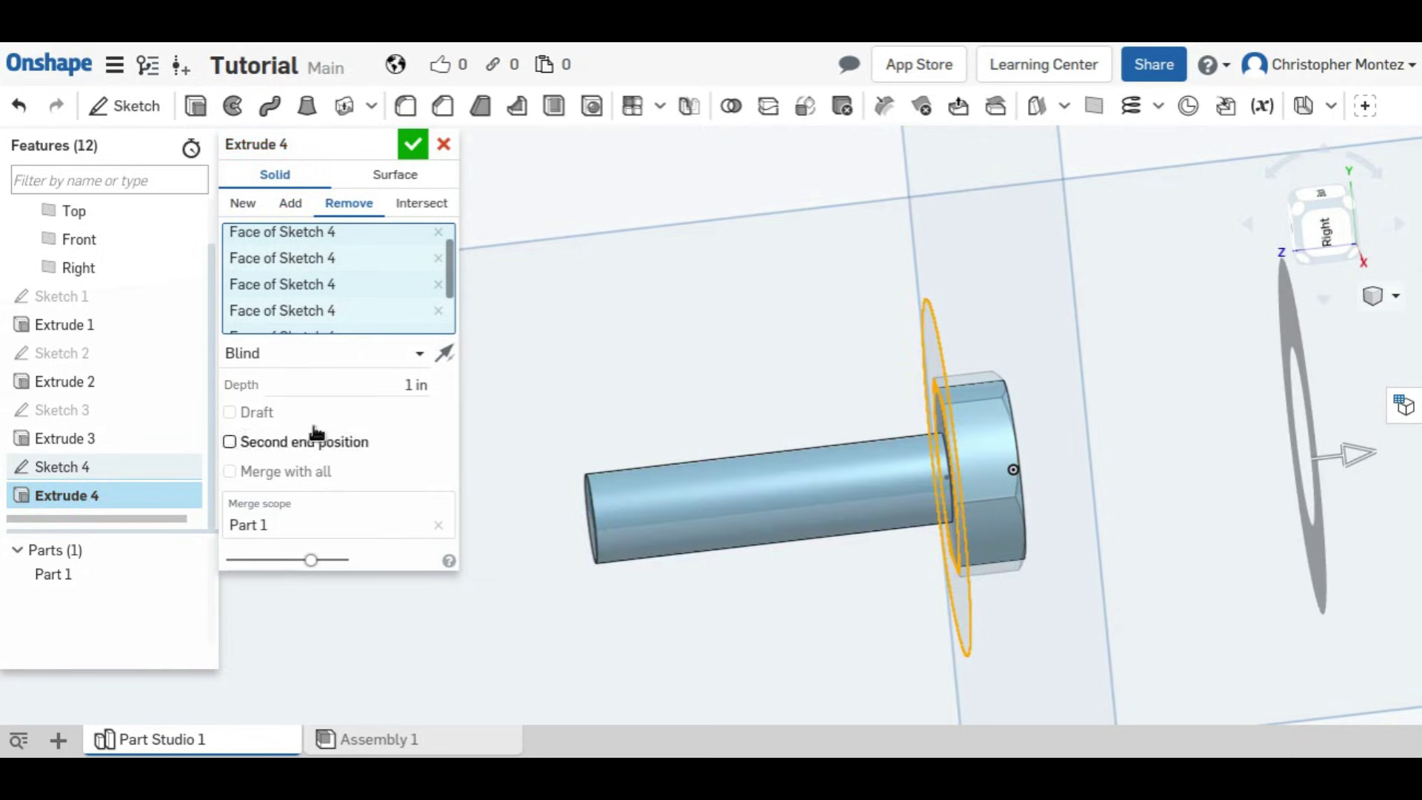
# - Enable a 60 deg draft on the cut, reverse the draft direction and accept the solid extrude
pyautogui.click(266, 412)
pyautogui.click(393, 412)
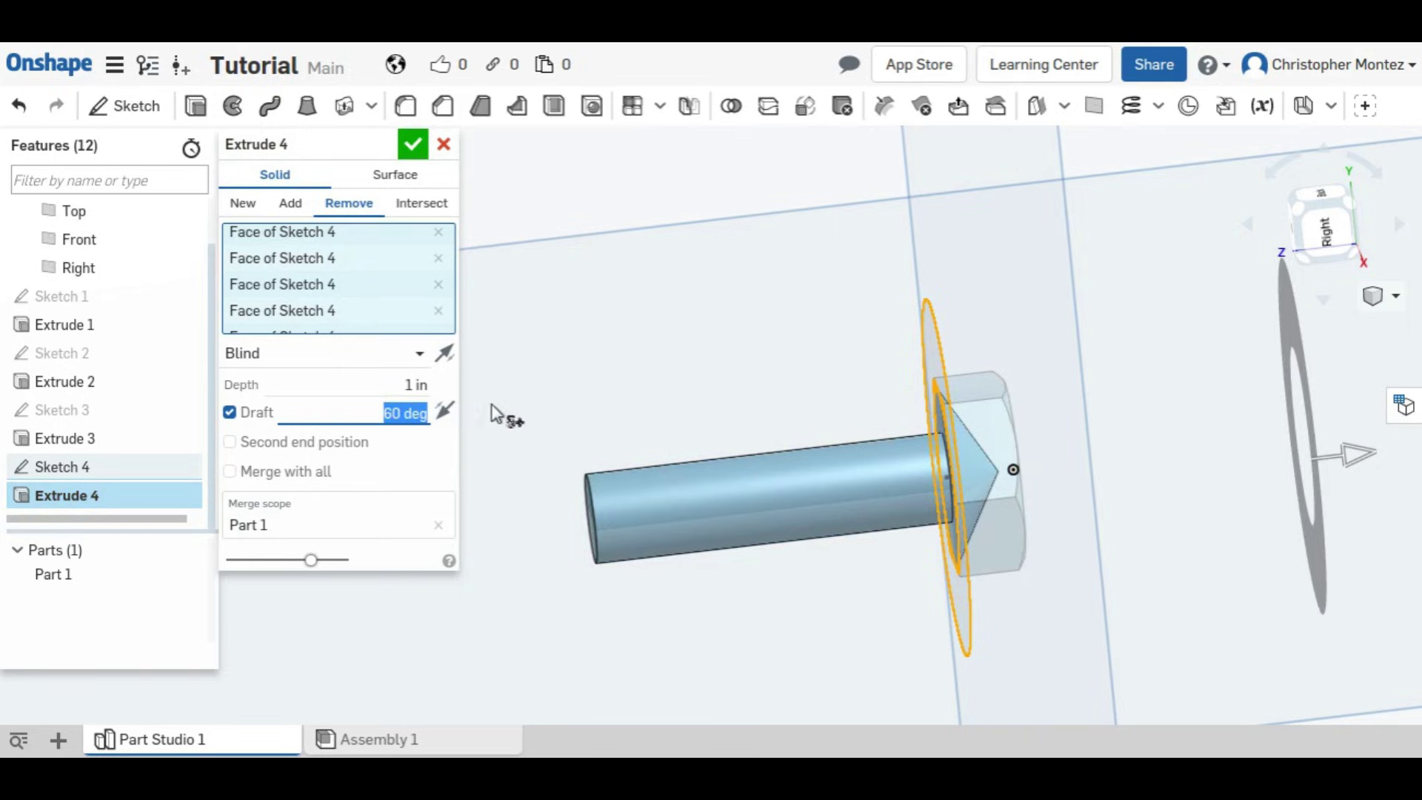
pyautogui.click(444, 411)
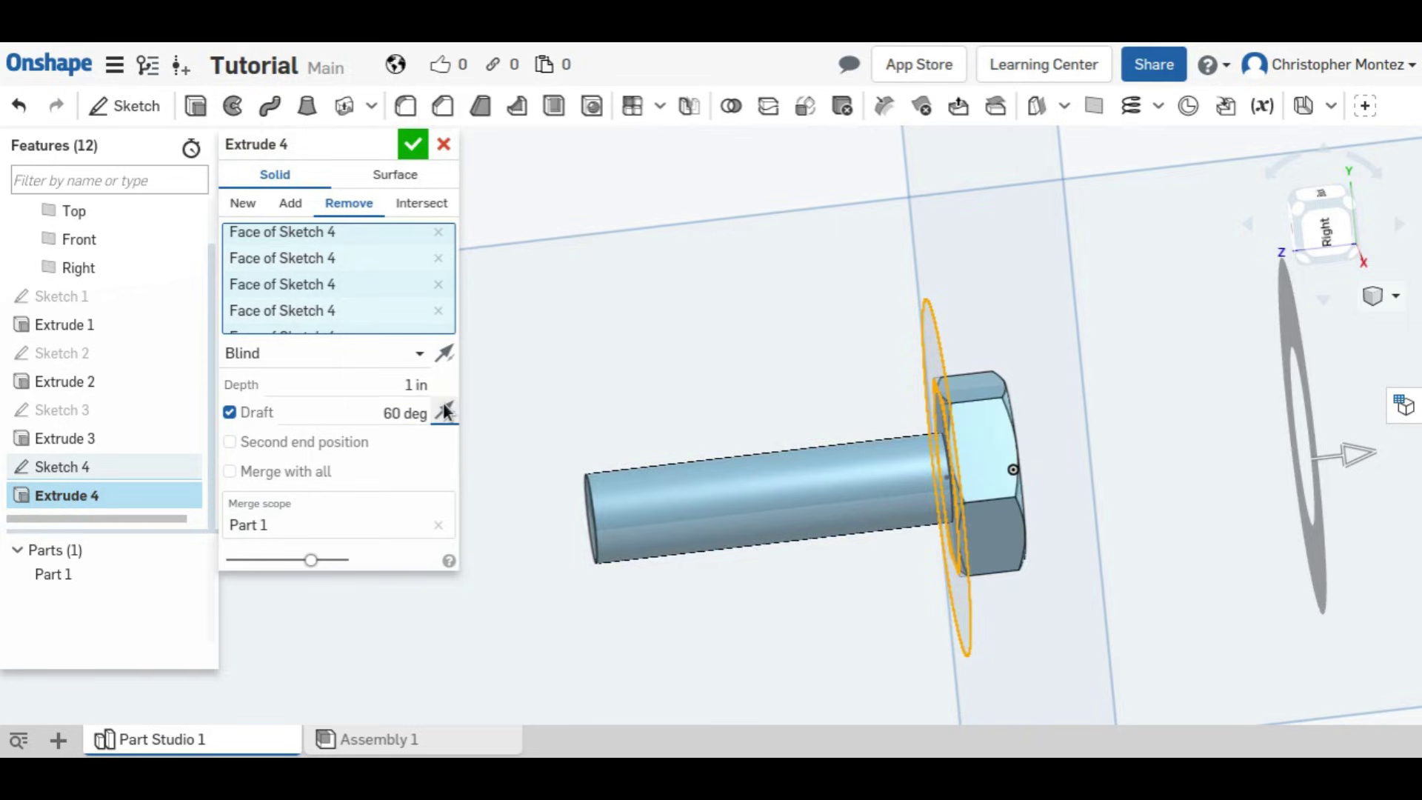
pyautogui.click(411, 173)
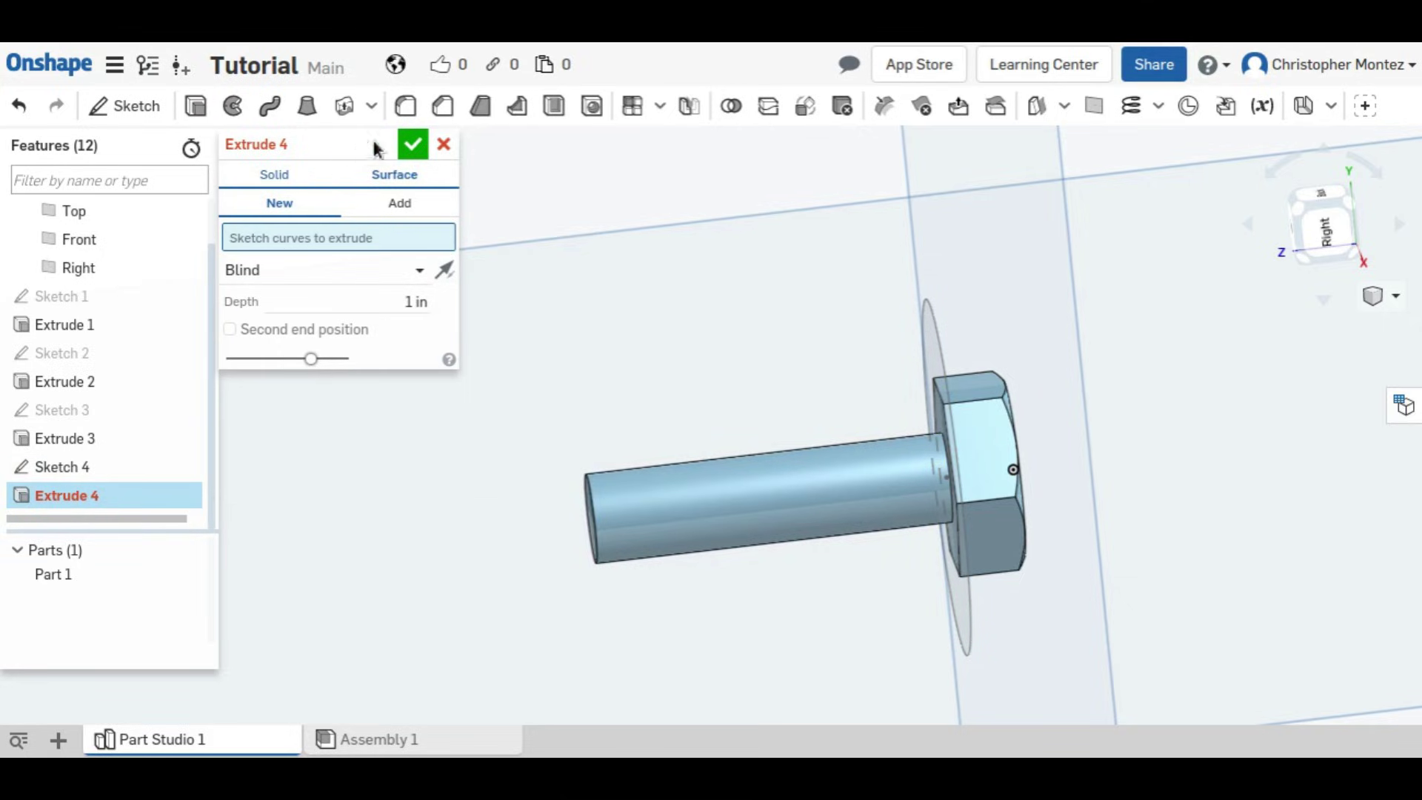
pyautogui.click(273, 174)
pyautogui.click(412, 144)
# - Inspect the chamfered head from several angles and create a helix on the shank's cylindrical face
pyautogui.moveTo(792, 367); pyautogui.dragTo(910, 304, button='right')
pyautogui.scroll(3, 940, 293)
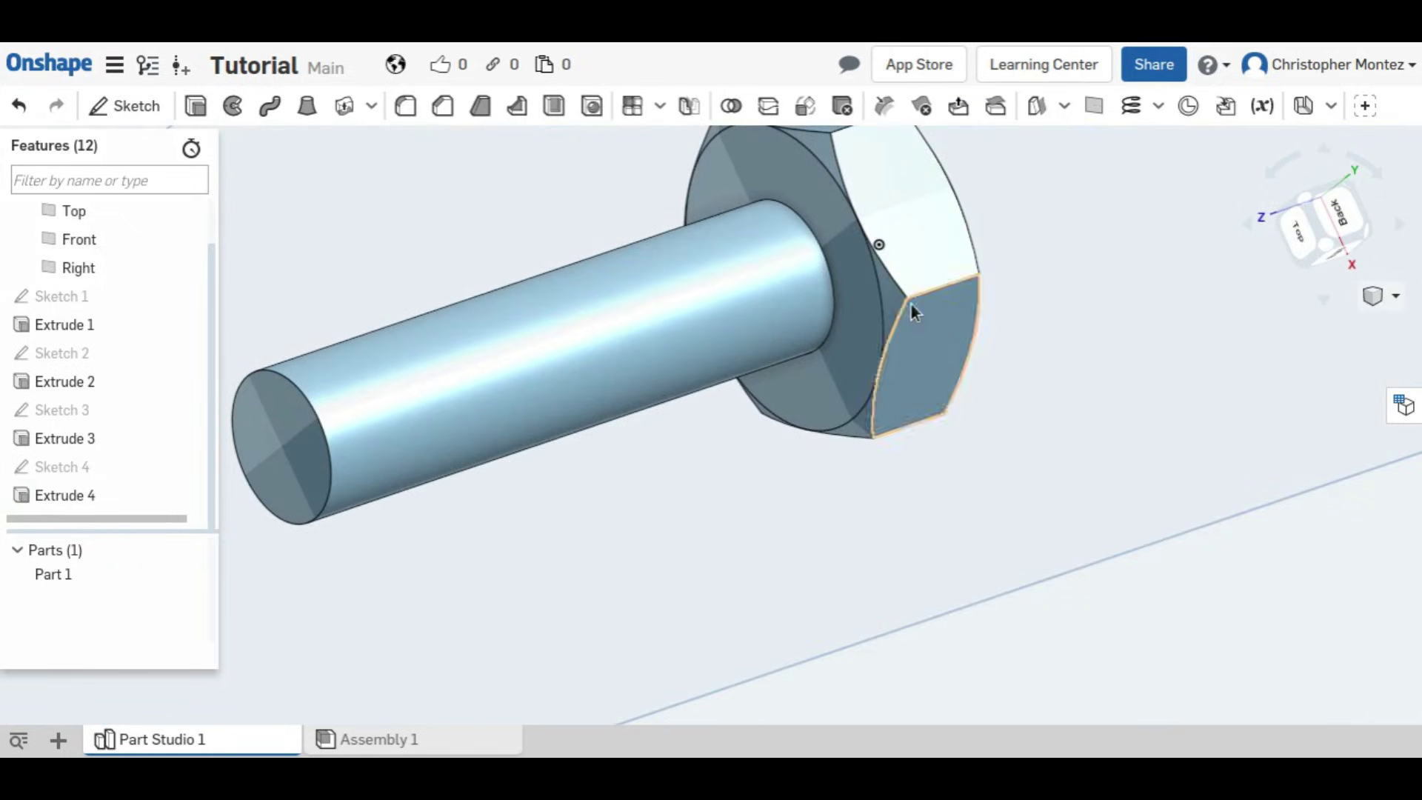
pyautogui.scroll(-5, 992, 337)
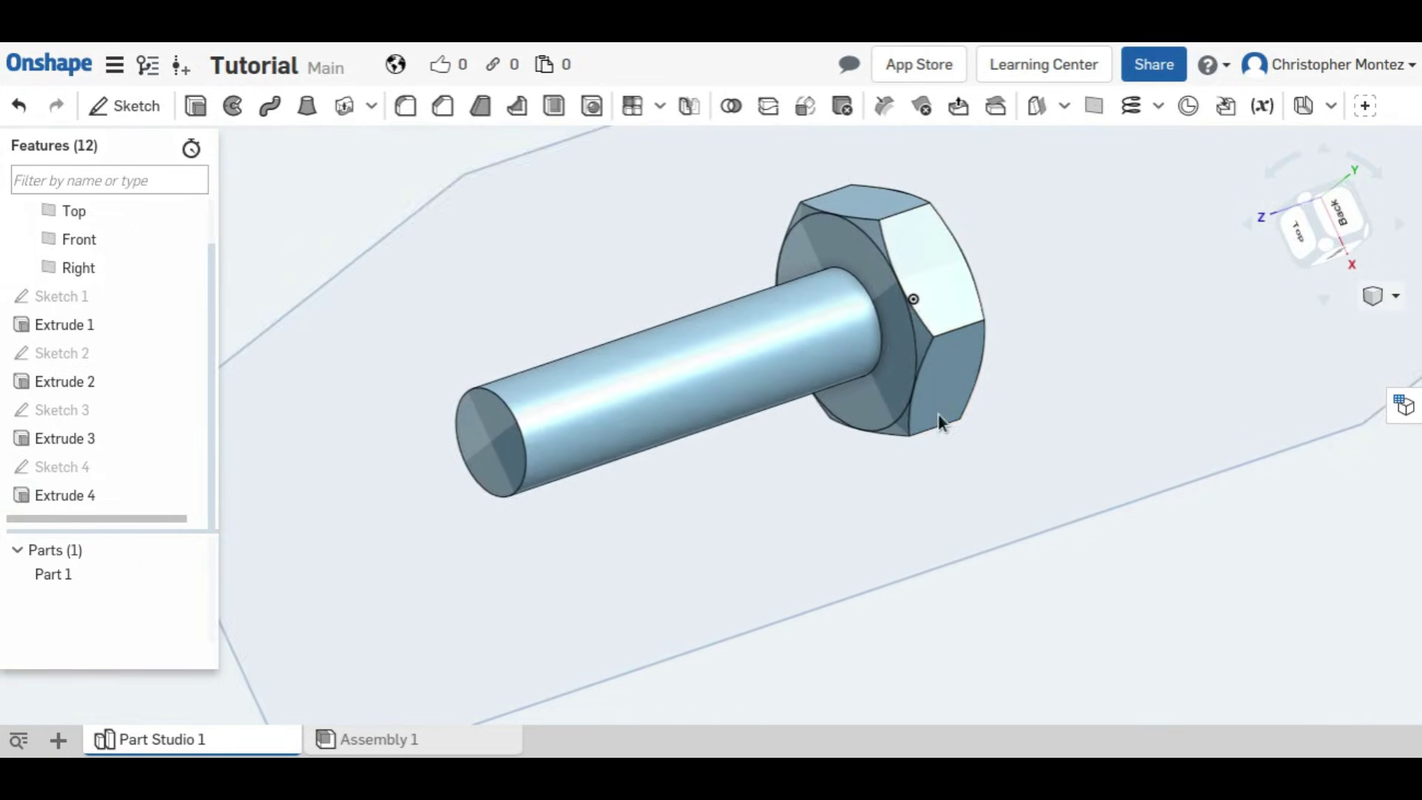
pyautogui.moveTo(937, 424); pyautogui.dragTo(1160, 439, button='right')
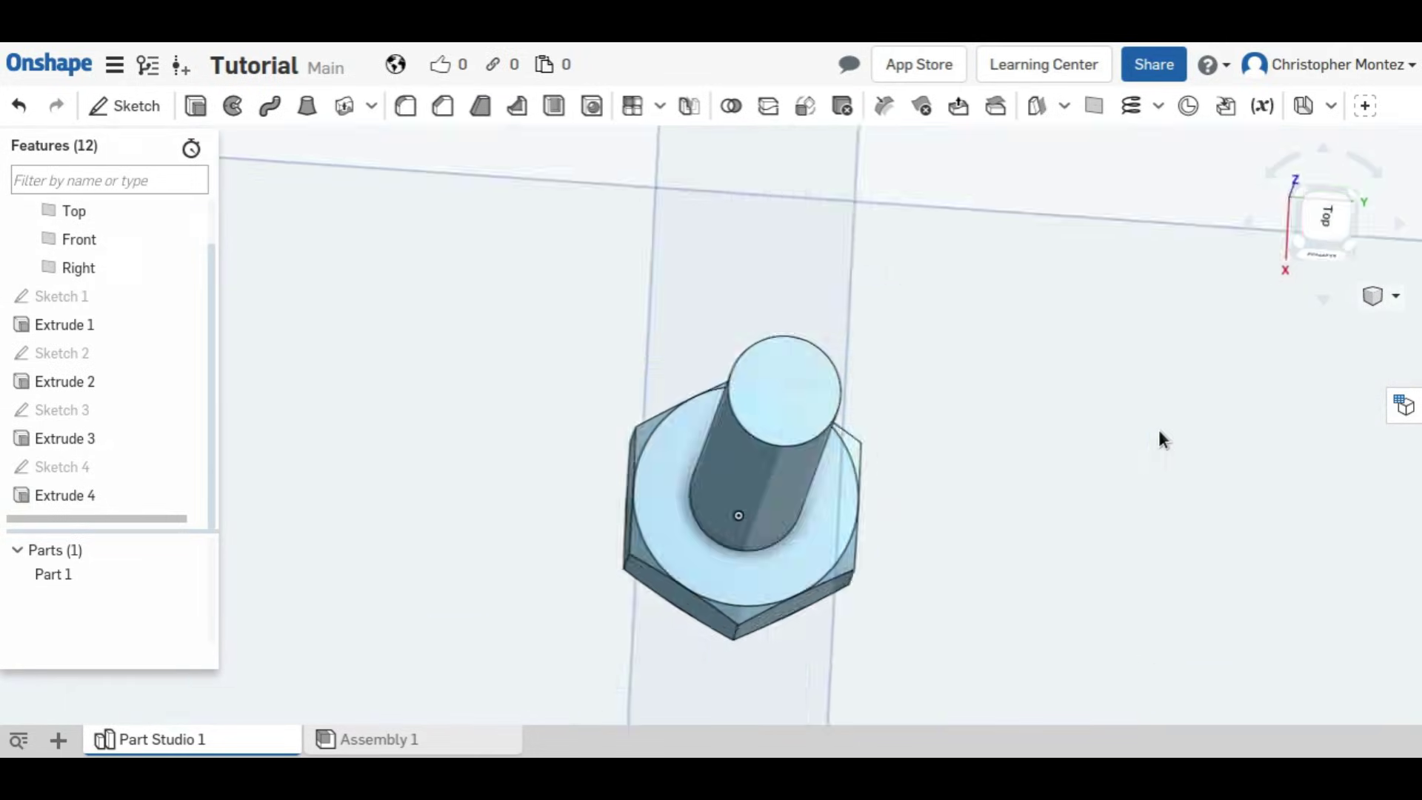
pyautogui.hotkey('shift', '7')
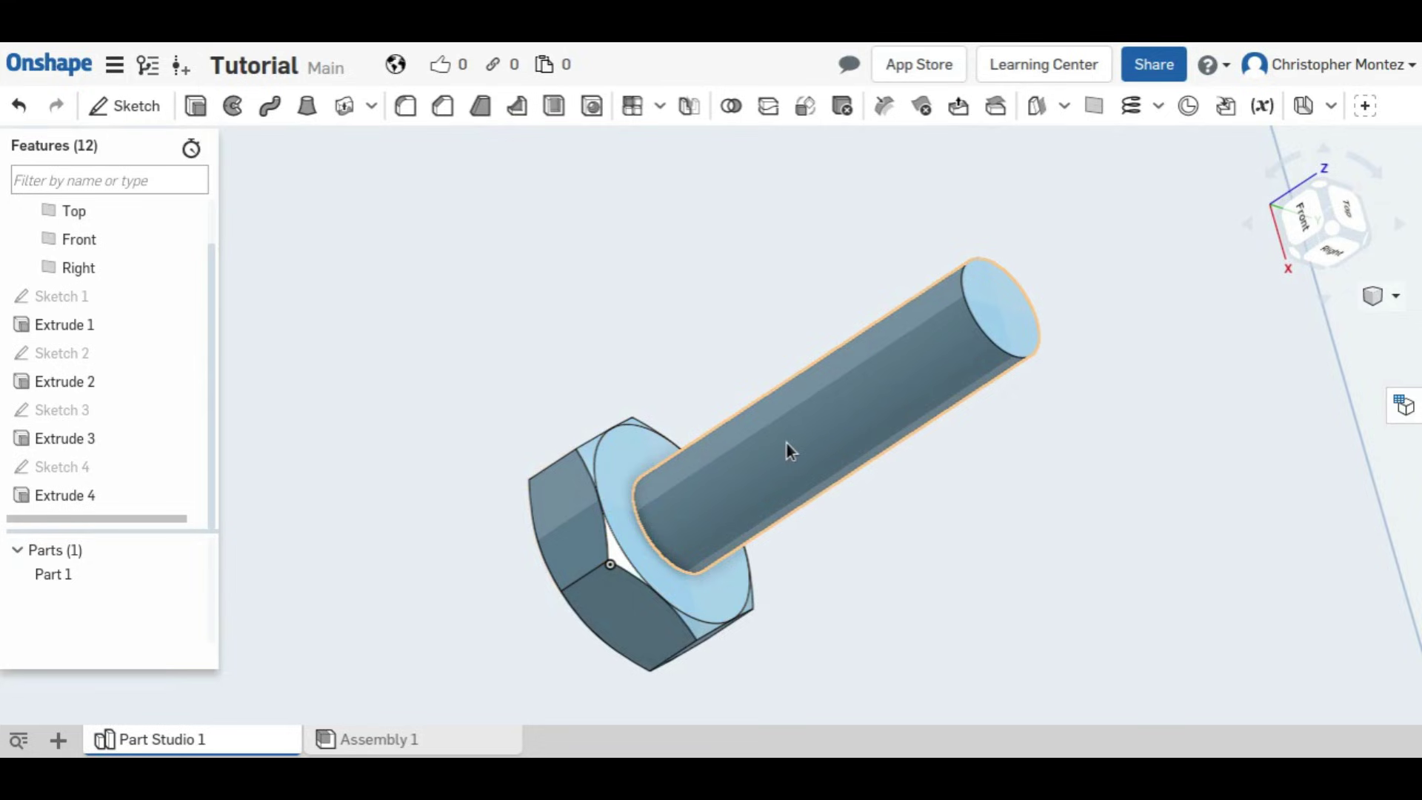
pyautogui.moveTo(786, 443); pyautogui.dragTo(993, 263, button='right')
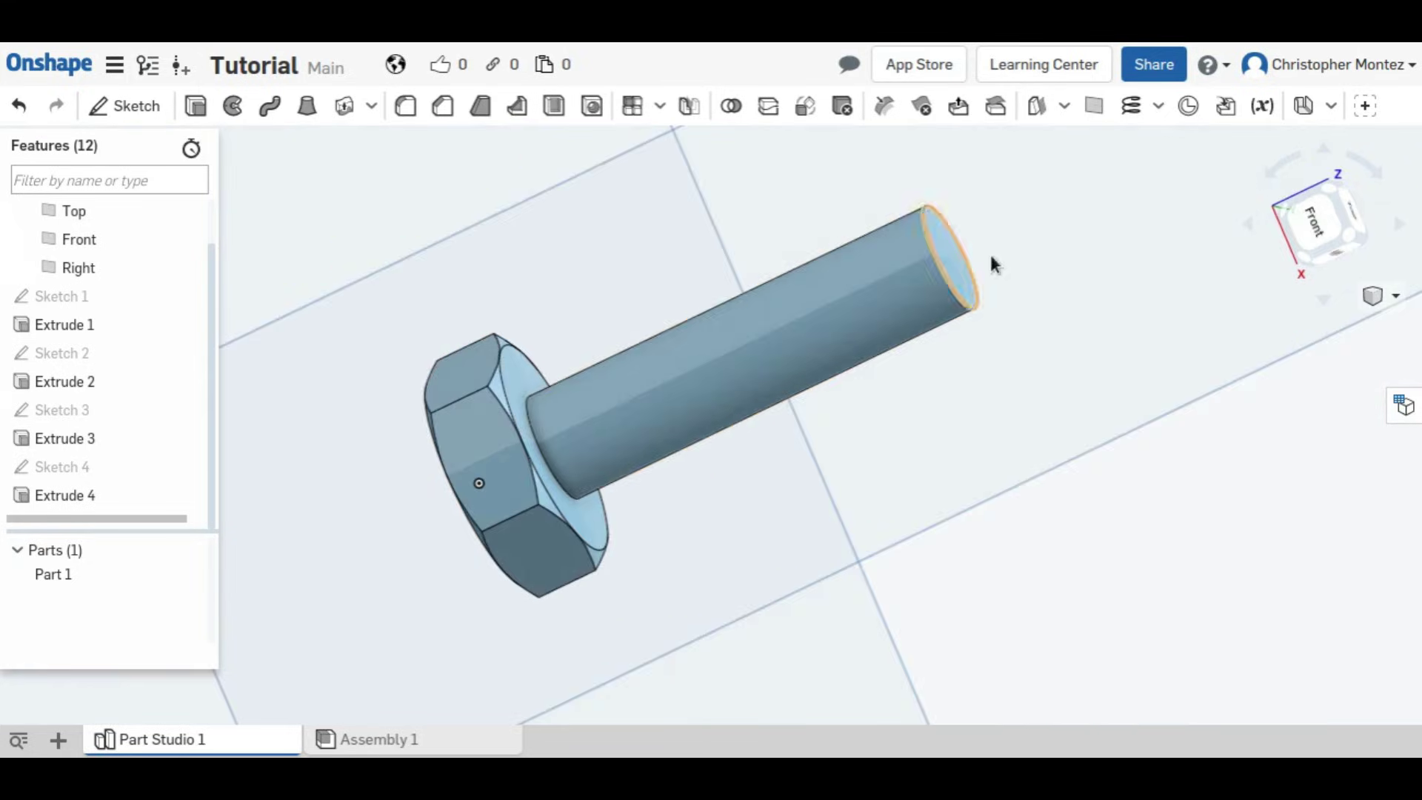
pyautogui.click(1132, 107)
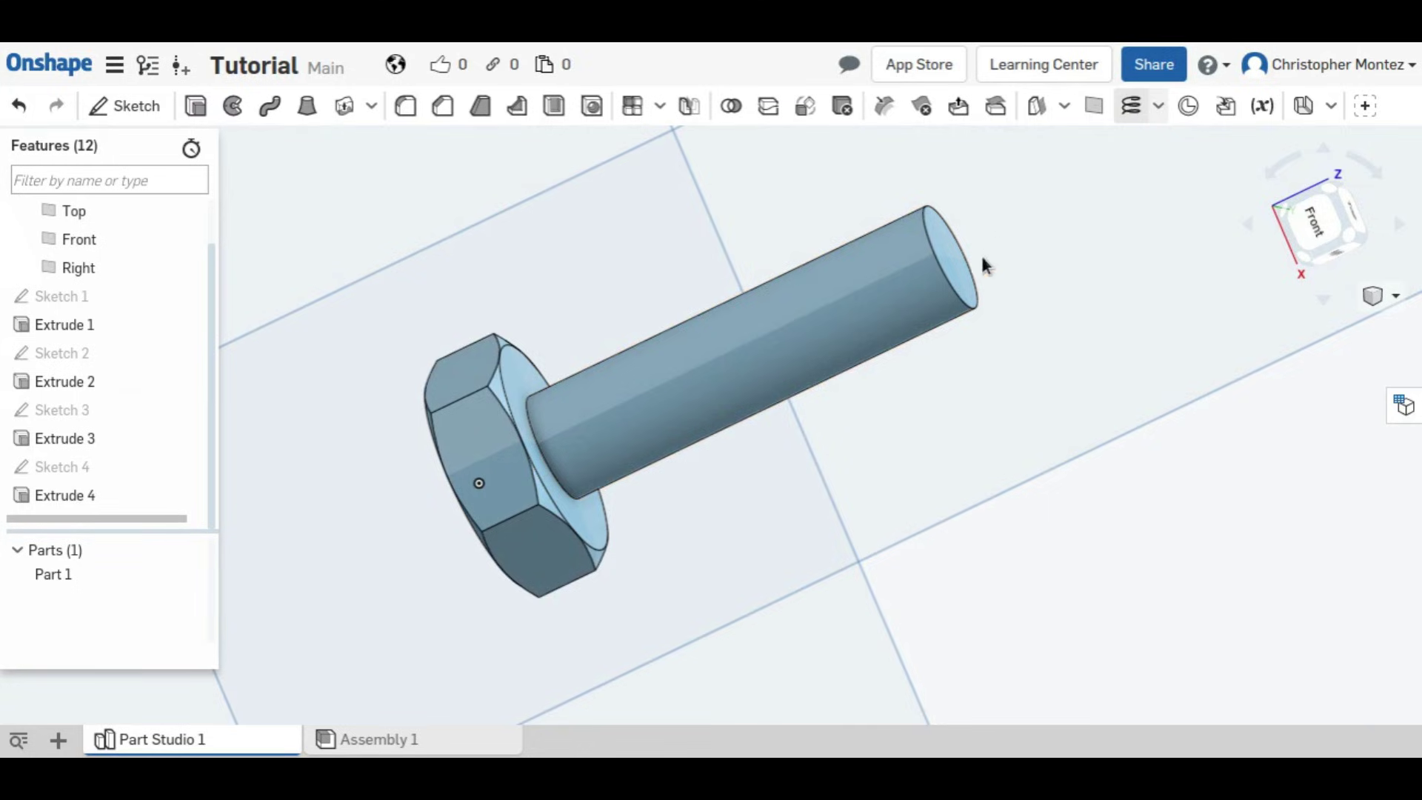
pyautogui.click(685, 353)
pyautogui.moveTo(653, 428); pyautogui.dragTo(984, 289, button='right')
# - Try to add a second helix with 28 revolutions without a selected face, and undo both helices
pyautogui.click(1130, 106)
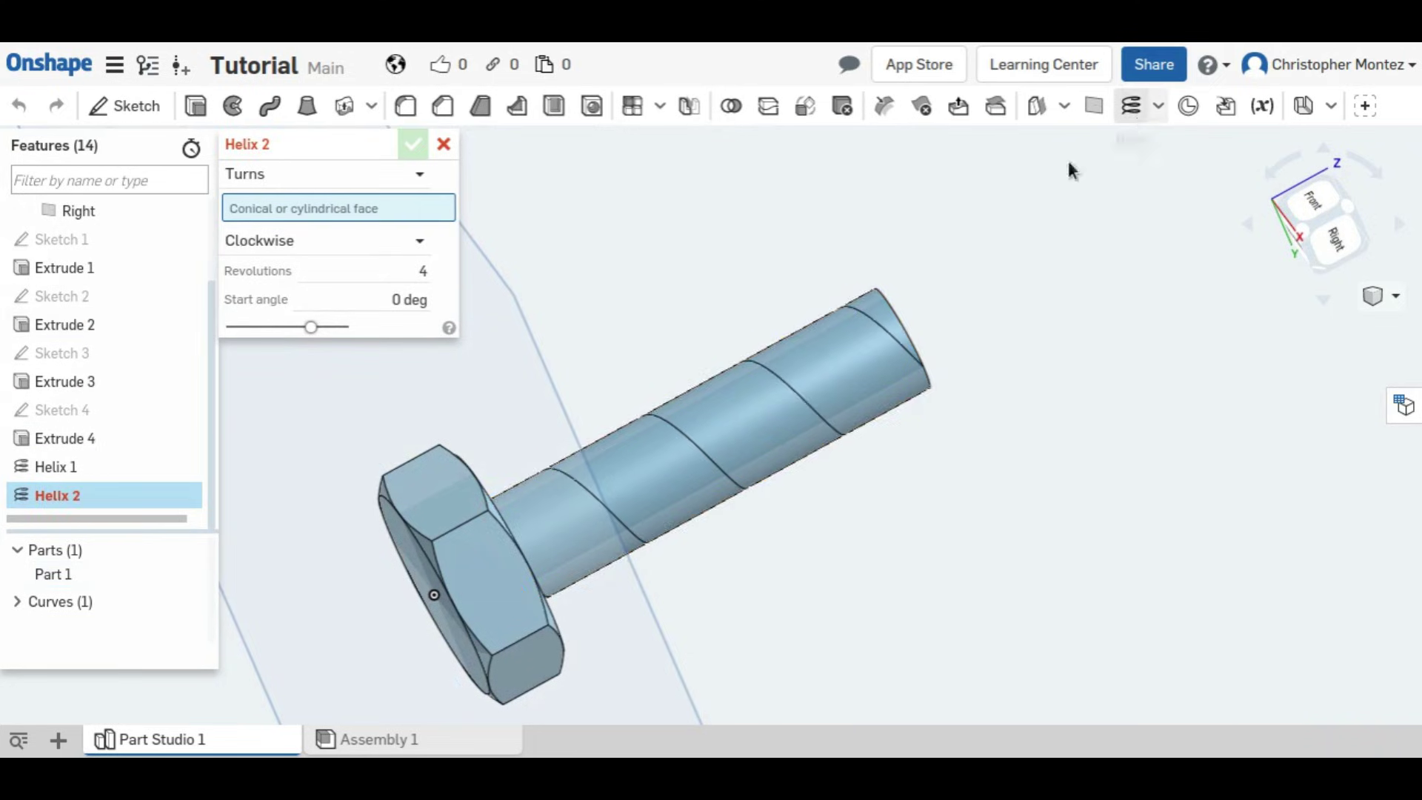
pyautogui.moveTo(803, 394); pyautogui.dragTo(858, 311, button='right')
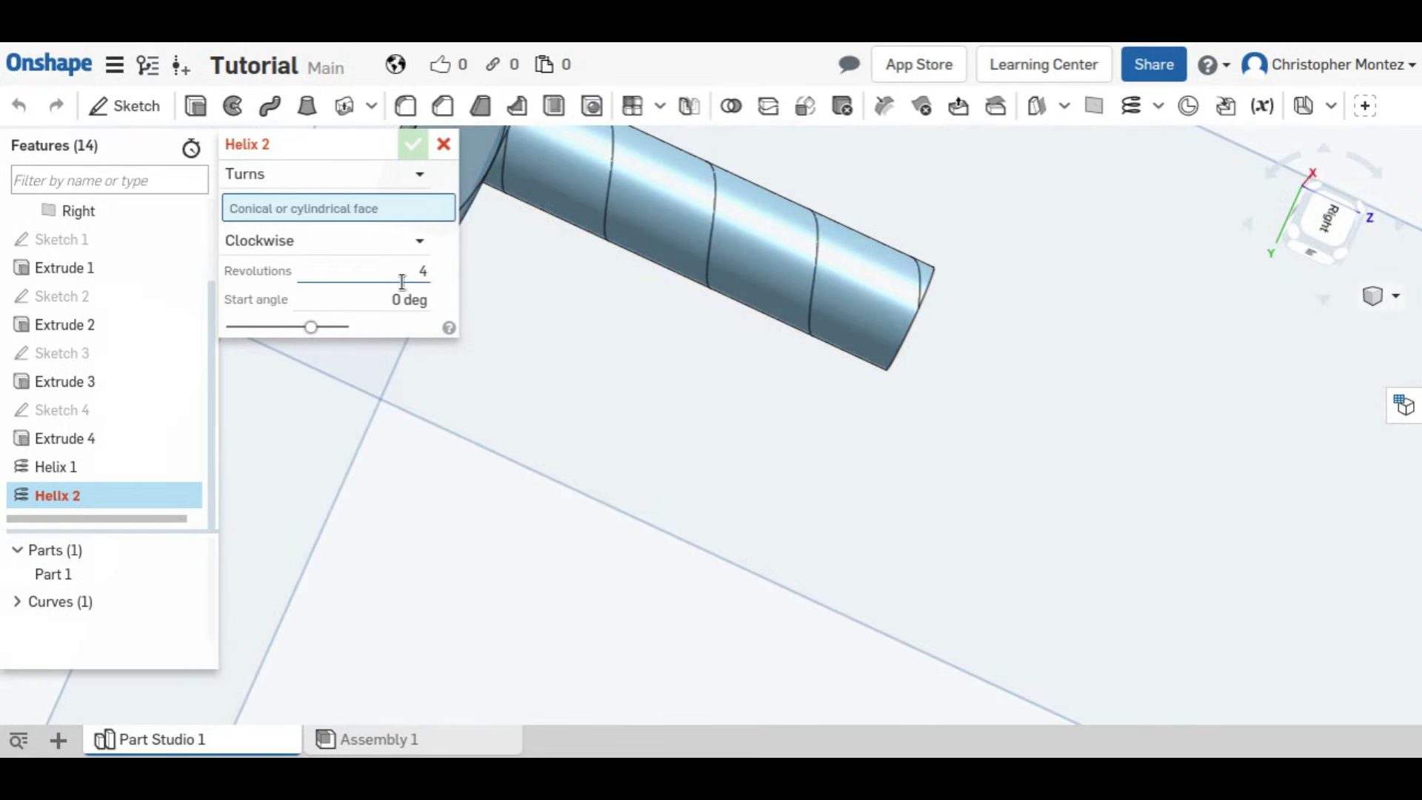
pyautogui.press('f')
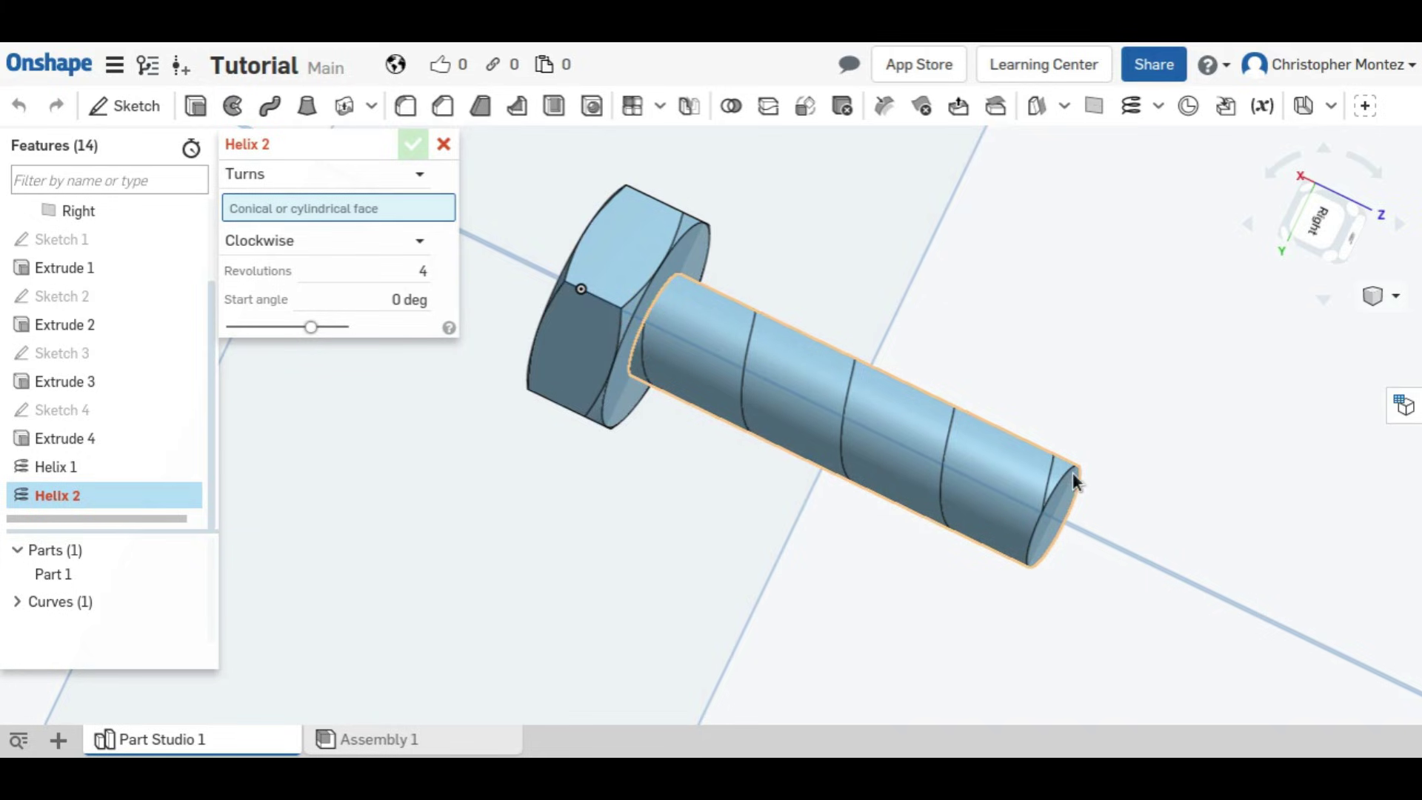
pyautogui.click(367, 271)
pyautogui.write('2')
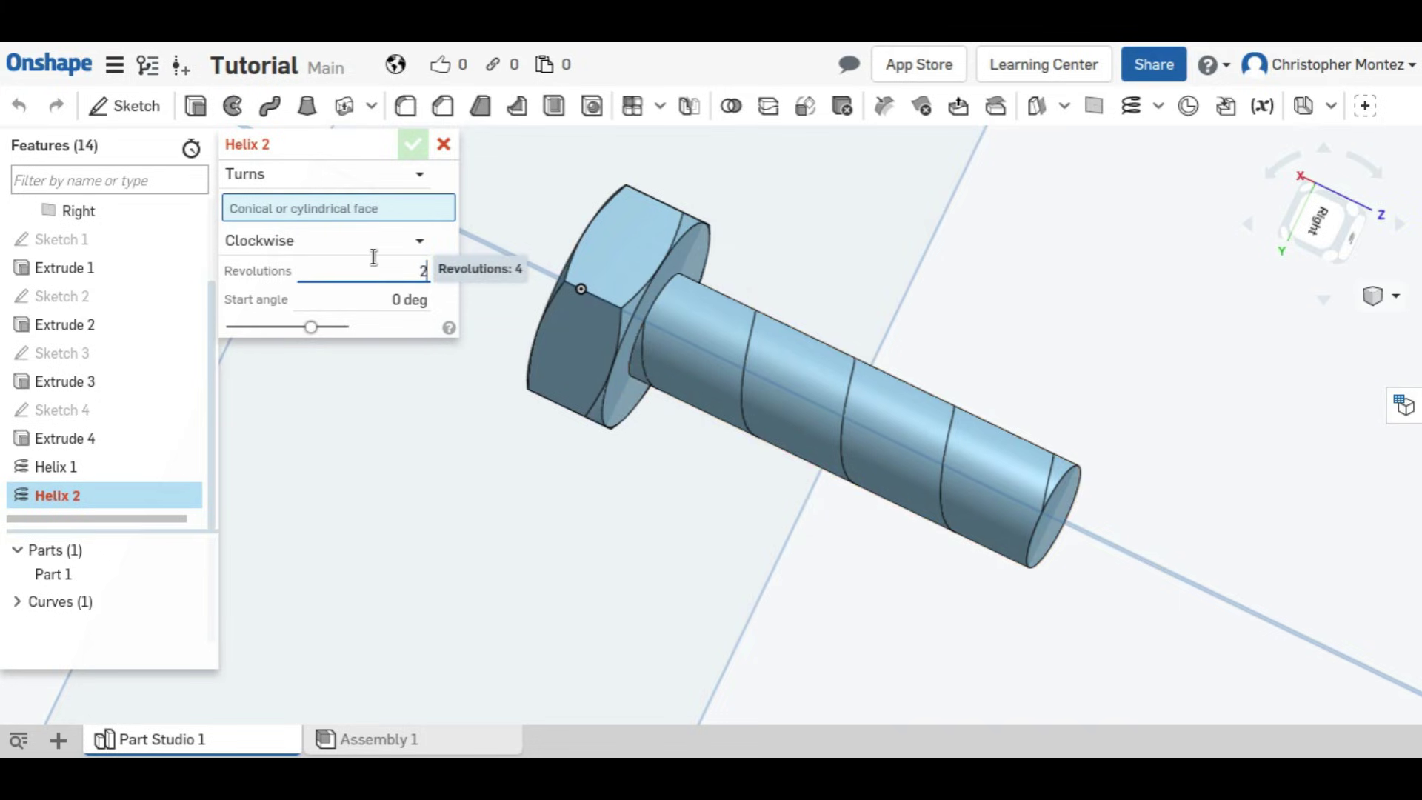
pyautogui.write('8')
pyautogui.press('Return')
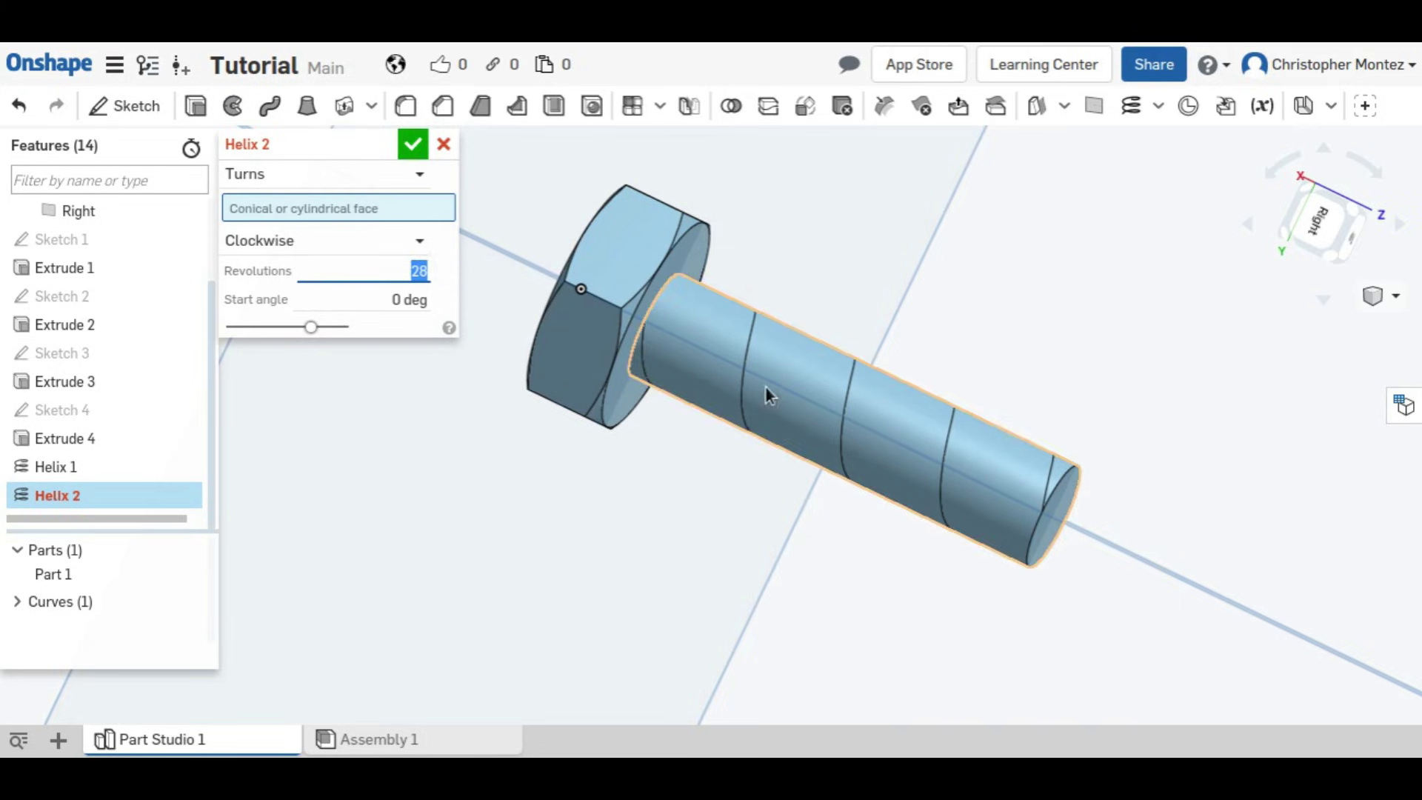
pyautogui.press('Return')
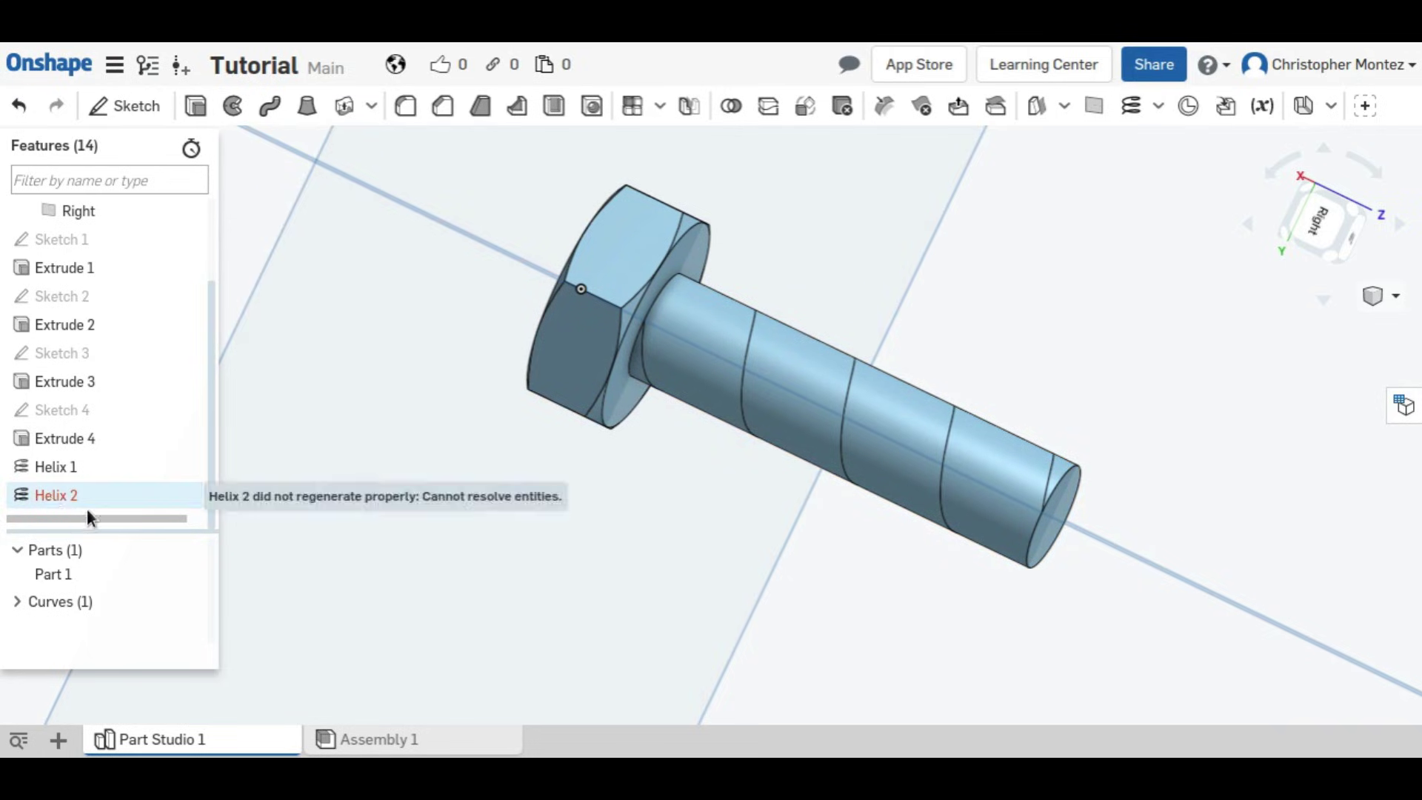
pyautogui.hotkey('ctrl', 'z')
pyautogui.hotkey('ctrl', 'z')
# - Create a clockwise helix on the shank's cylindrical face with 28 revolutions
pyautogui.click(1131, 105)
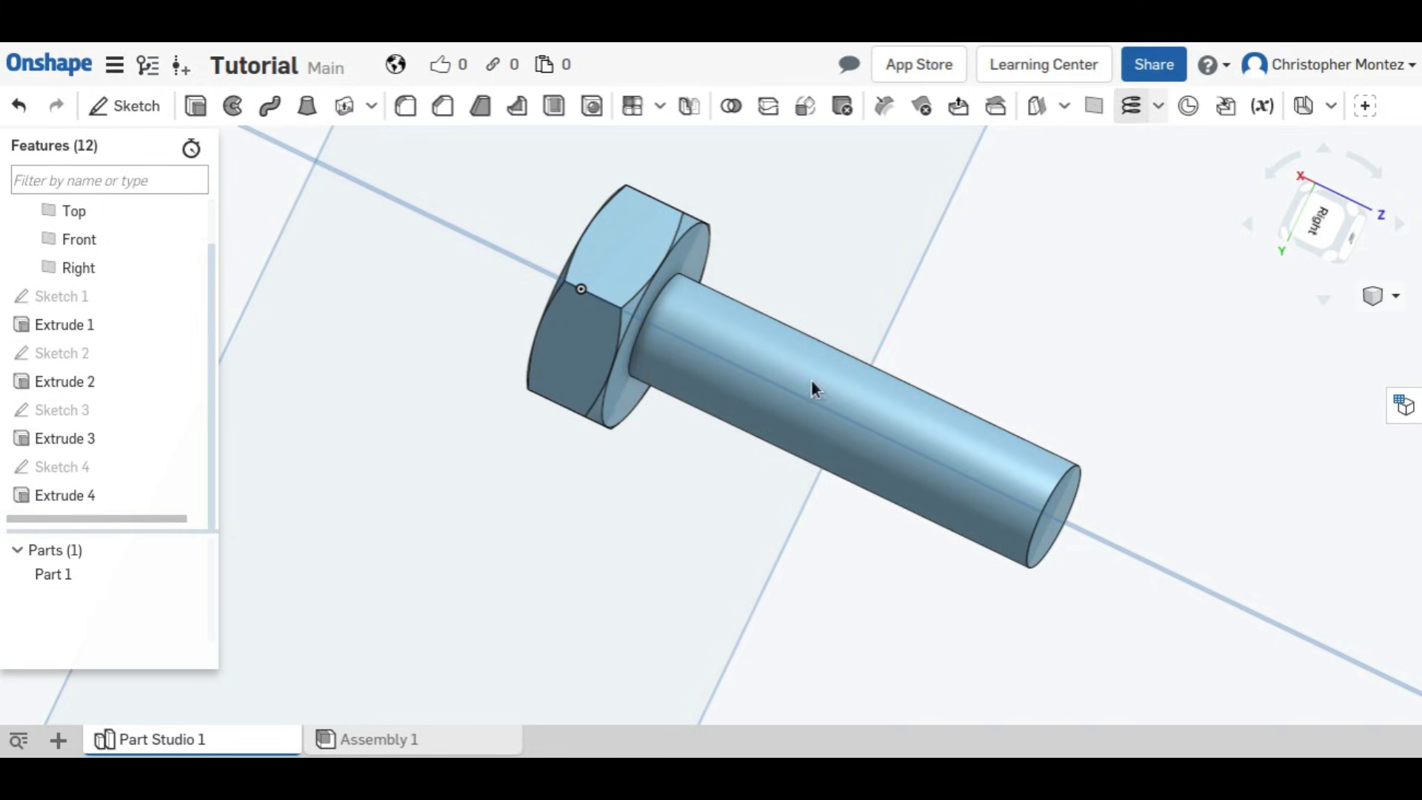
pyautogui.click(803, 385)
pyautogui.click(406, 291)
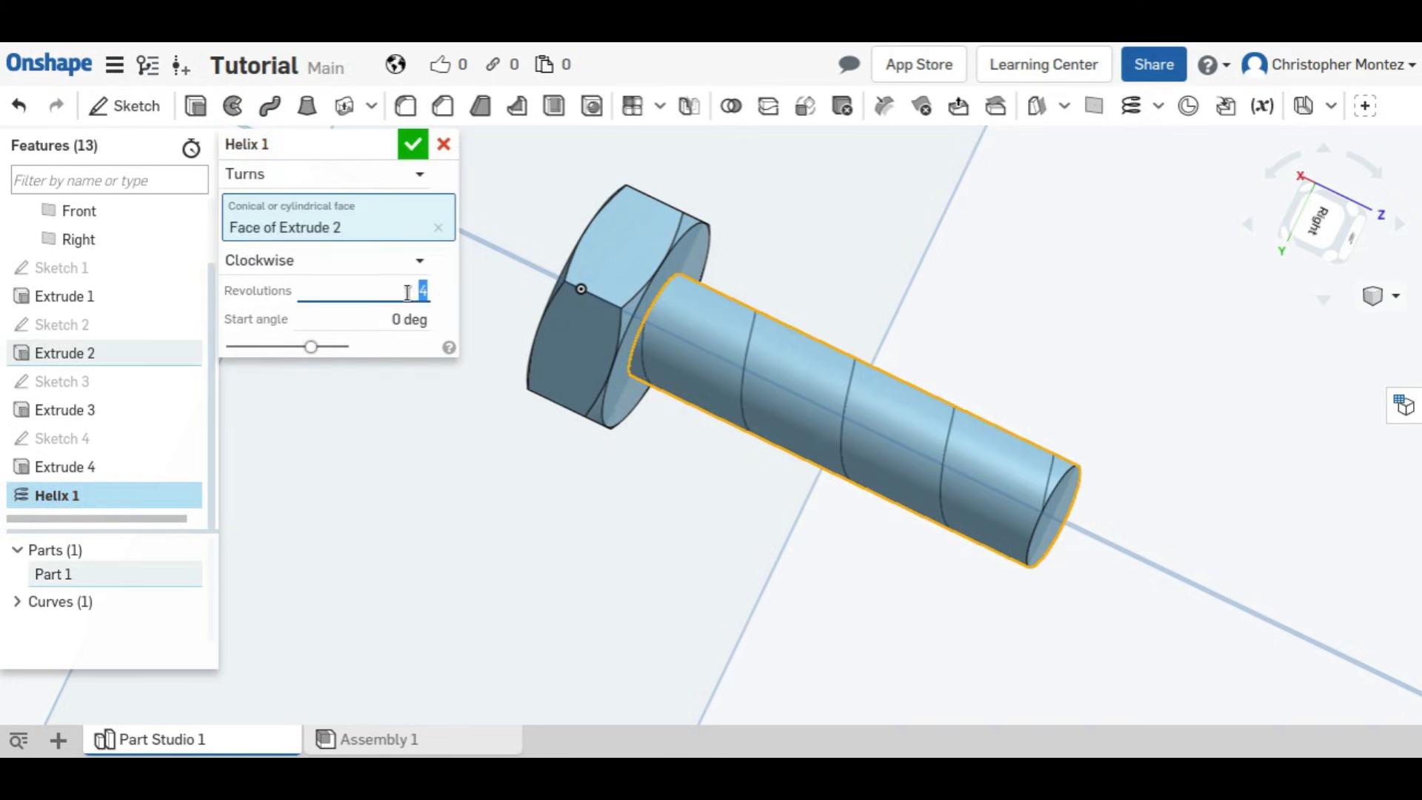
pyautogui.write('28')
pyautogui.press('Return')
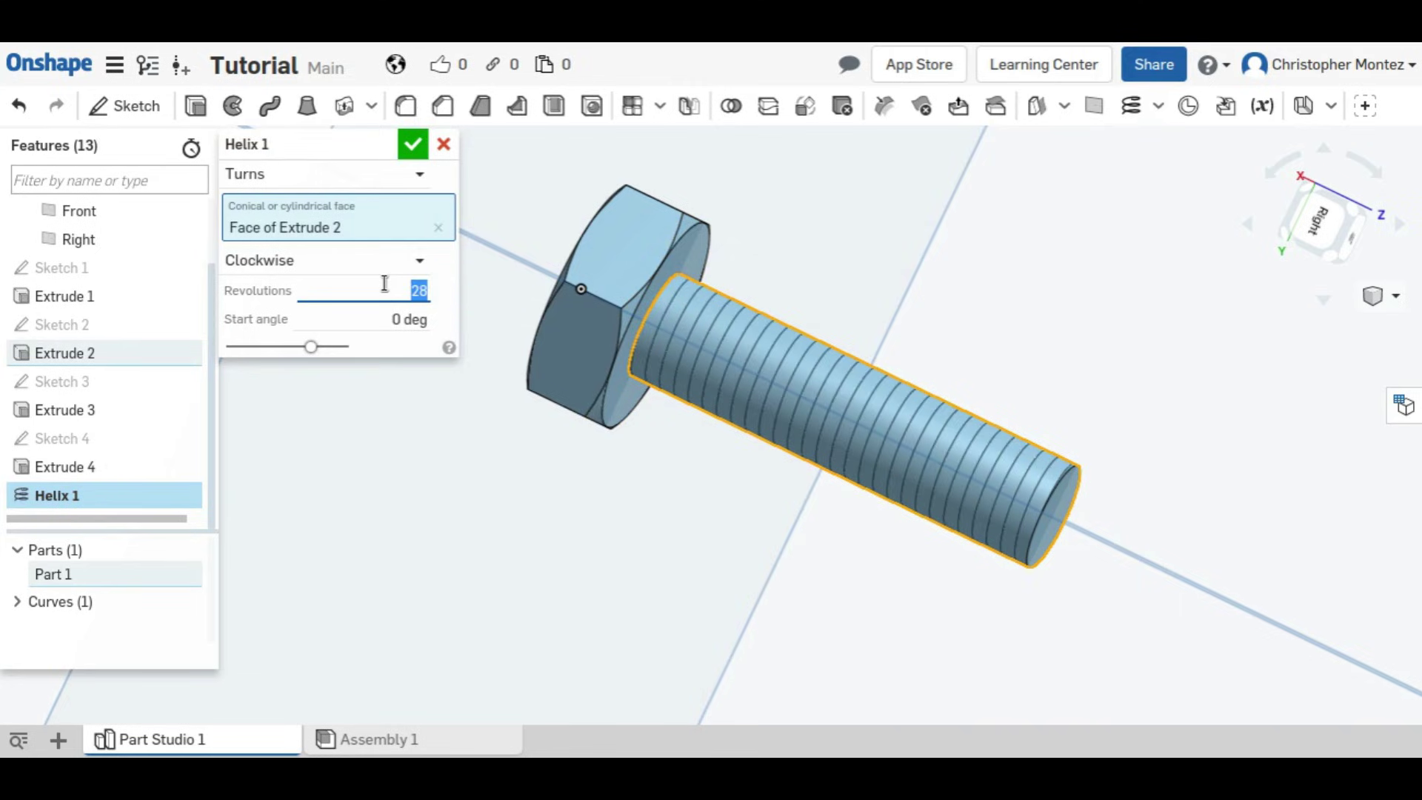
# - Define the helix by pitch instead of turns, set the helical pitch to 1/28 in and accept it
pyautogui.moveTo(942, 477); pyautogui.dragTo(971, 477, button='right')
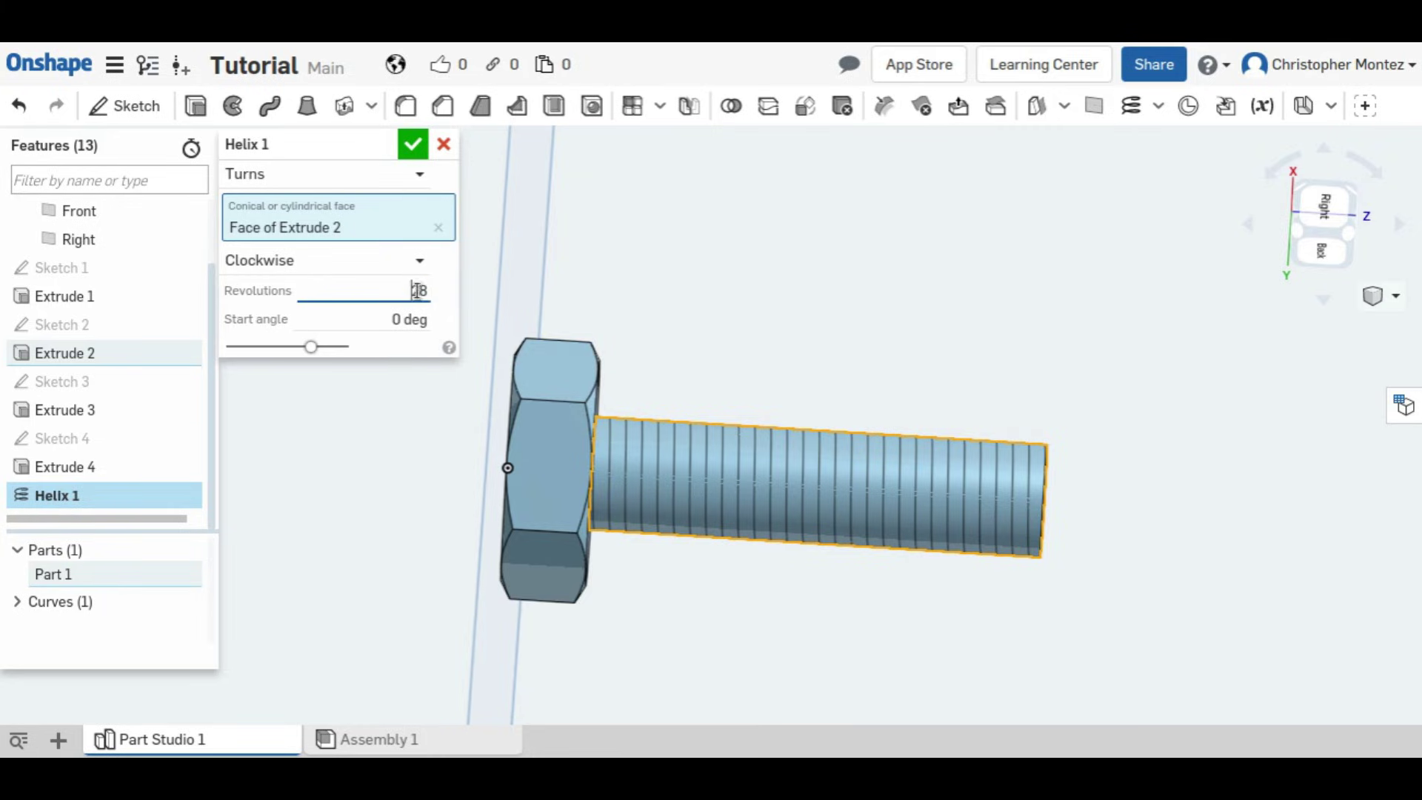
pyautogui.click(337, 185)
pyautogui.click(368, 235)
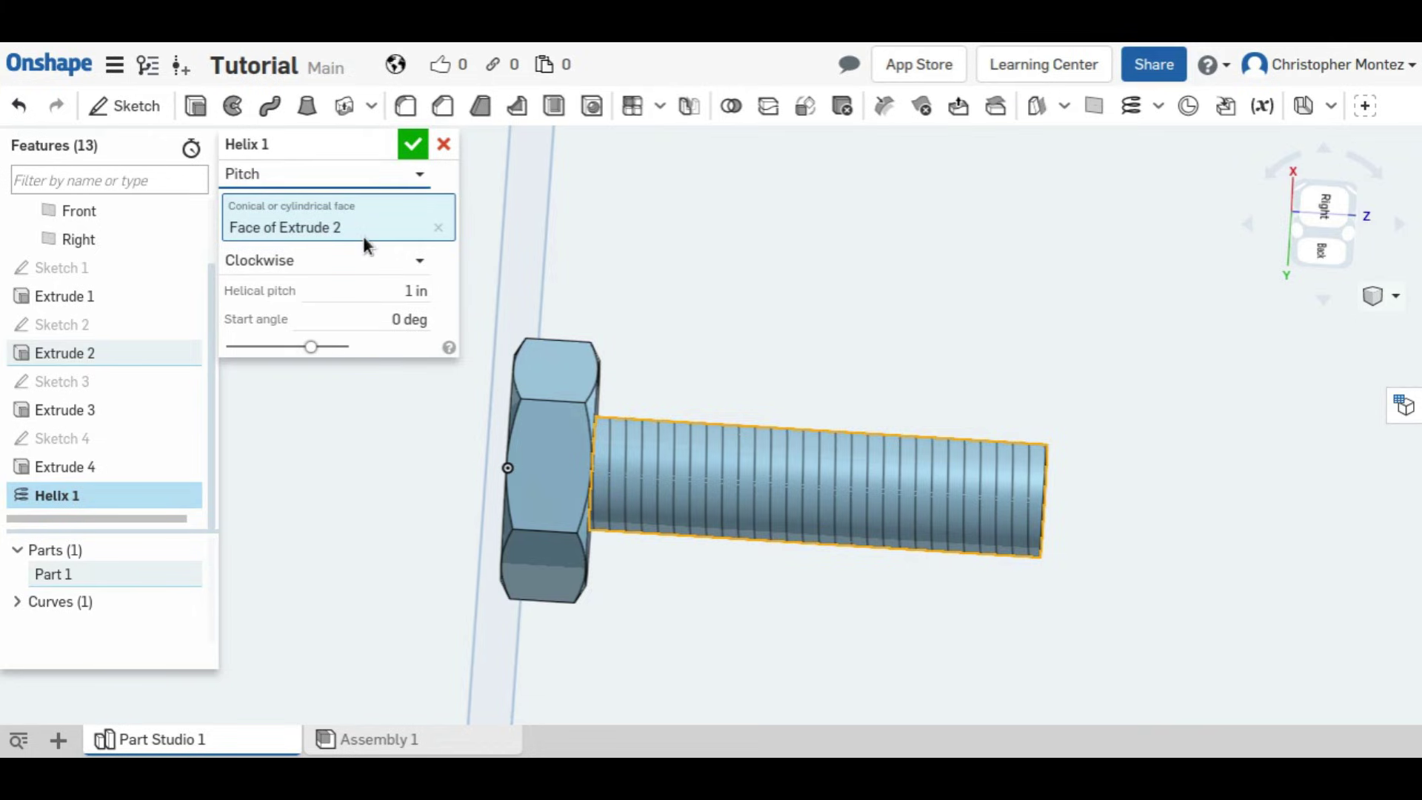
pyautogui.click(407, 292)
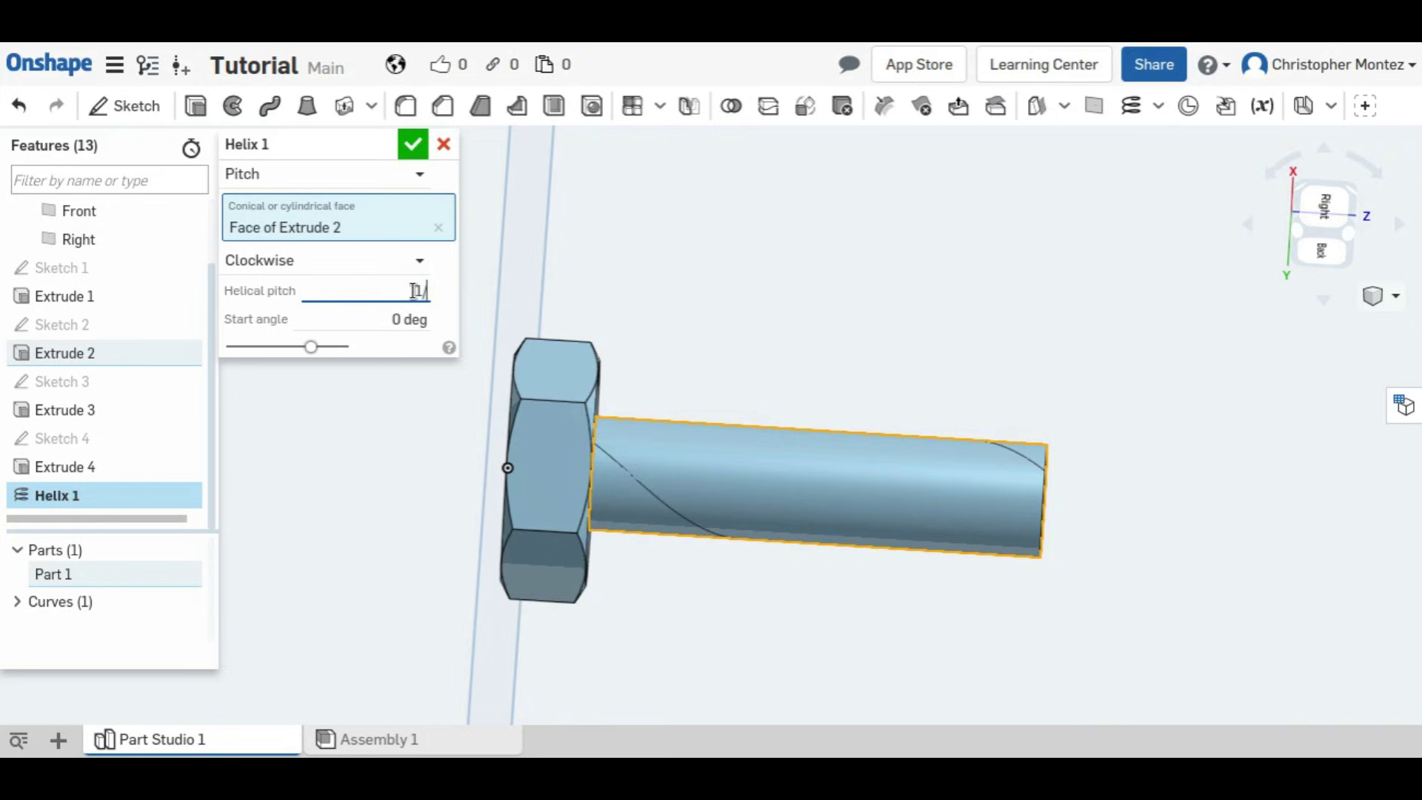
pyautogui.write('1/28')
pyautogui.press('Return')
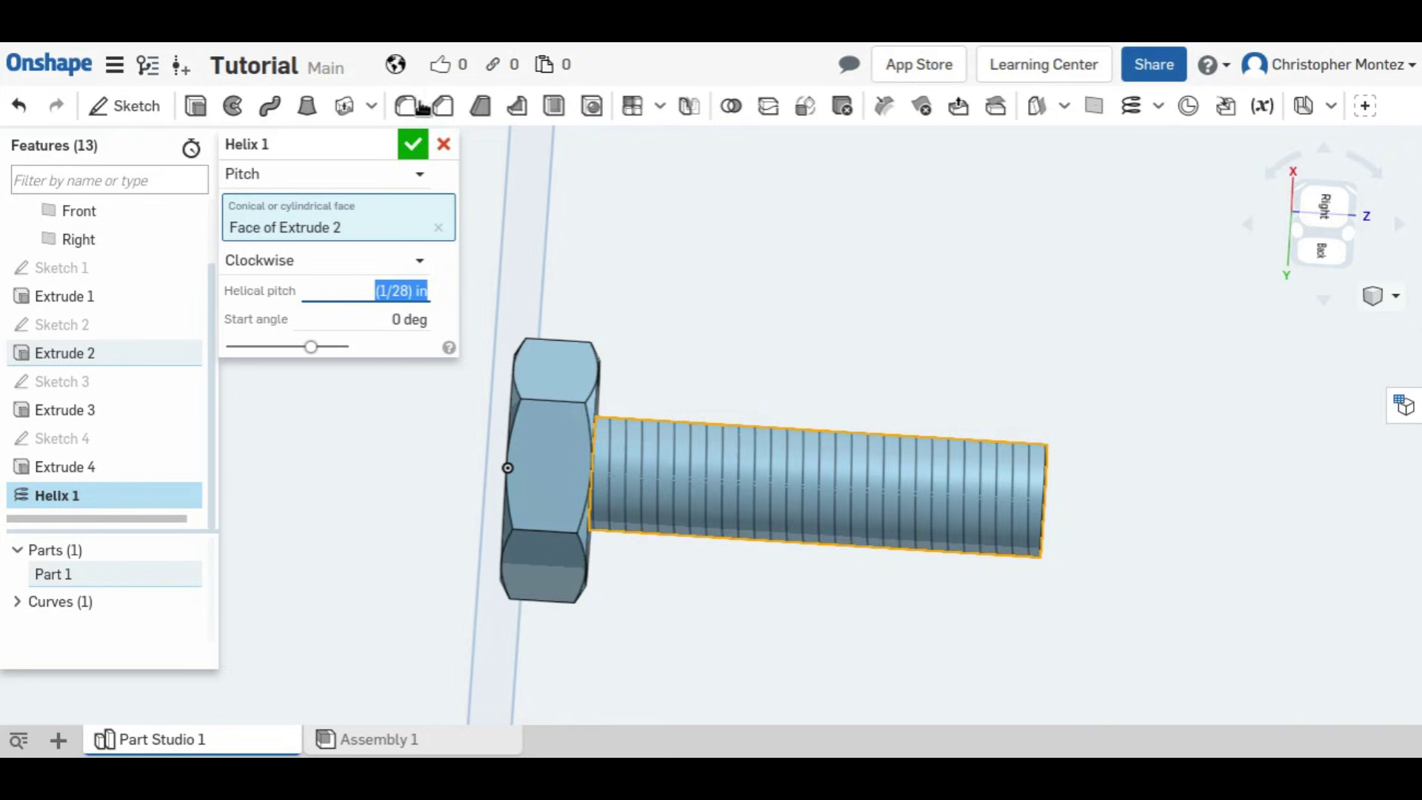
pyautogui.click(412, 145)
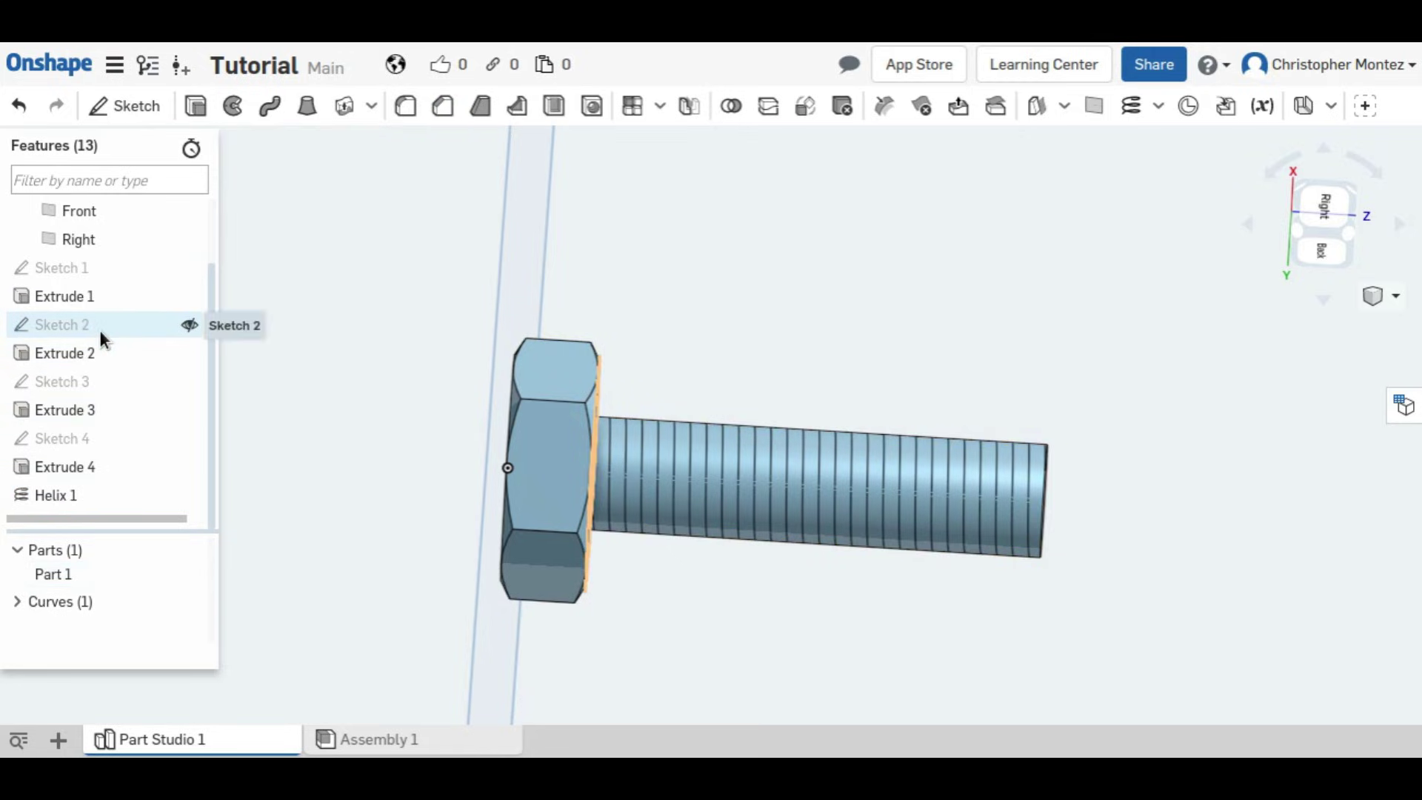
# - Set the depth of the shank's extrusion to 2 in and accept it
pyautogui.doubleClick(91, 357)
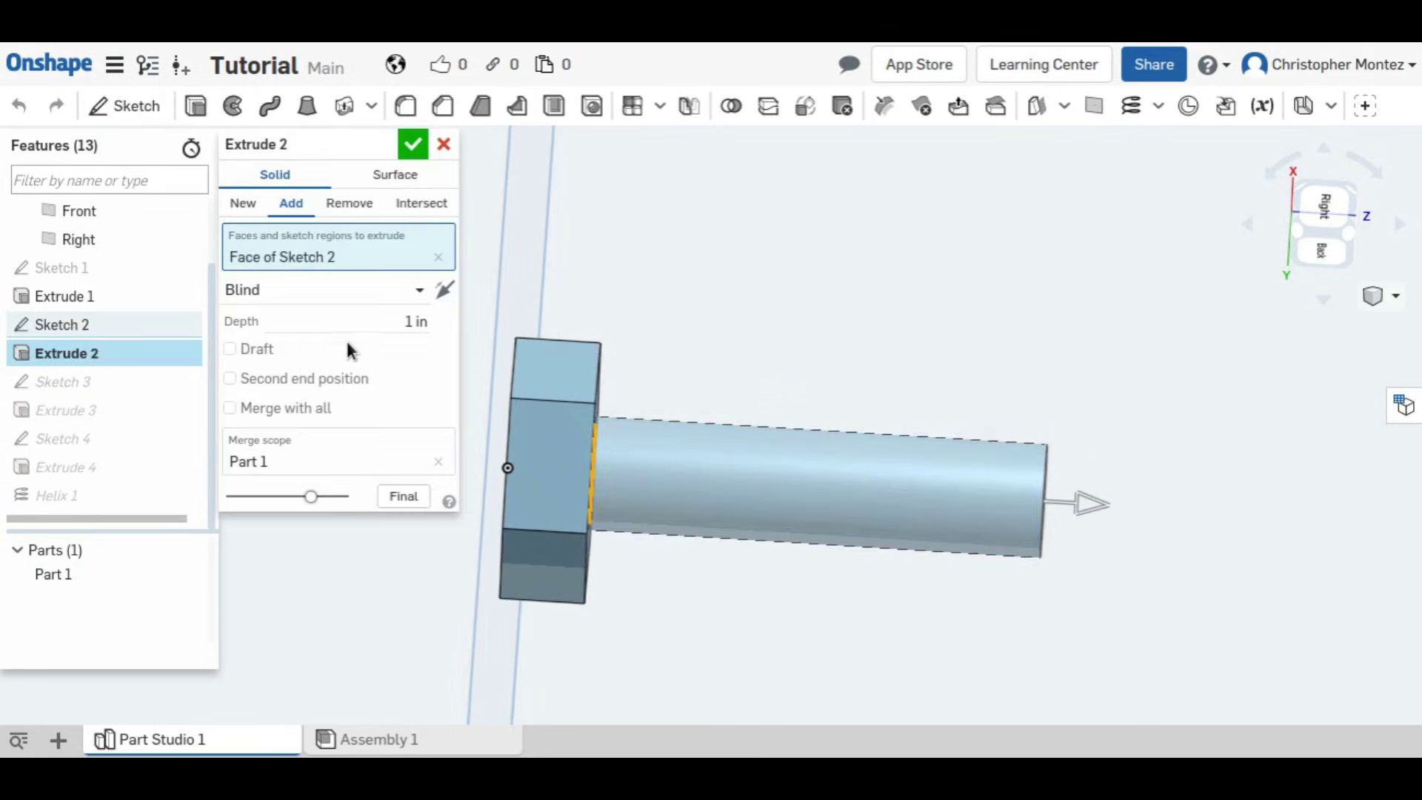
pyautogui.click(392, 318)
pyautogui.write('2')
pyautogui.press('Return')
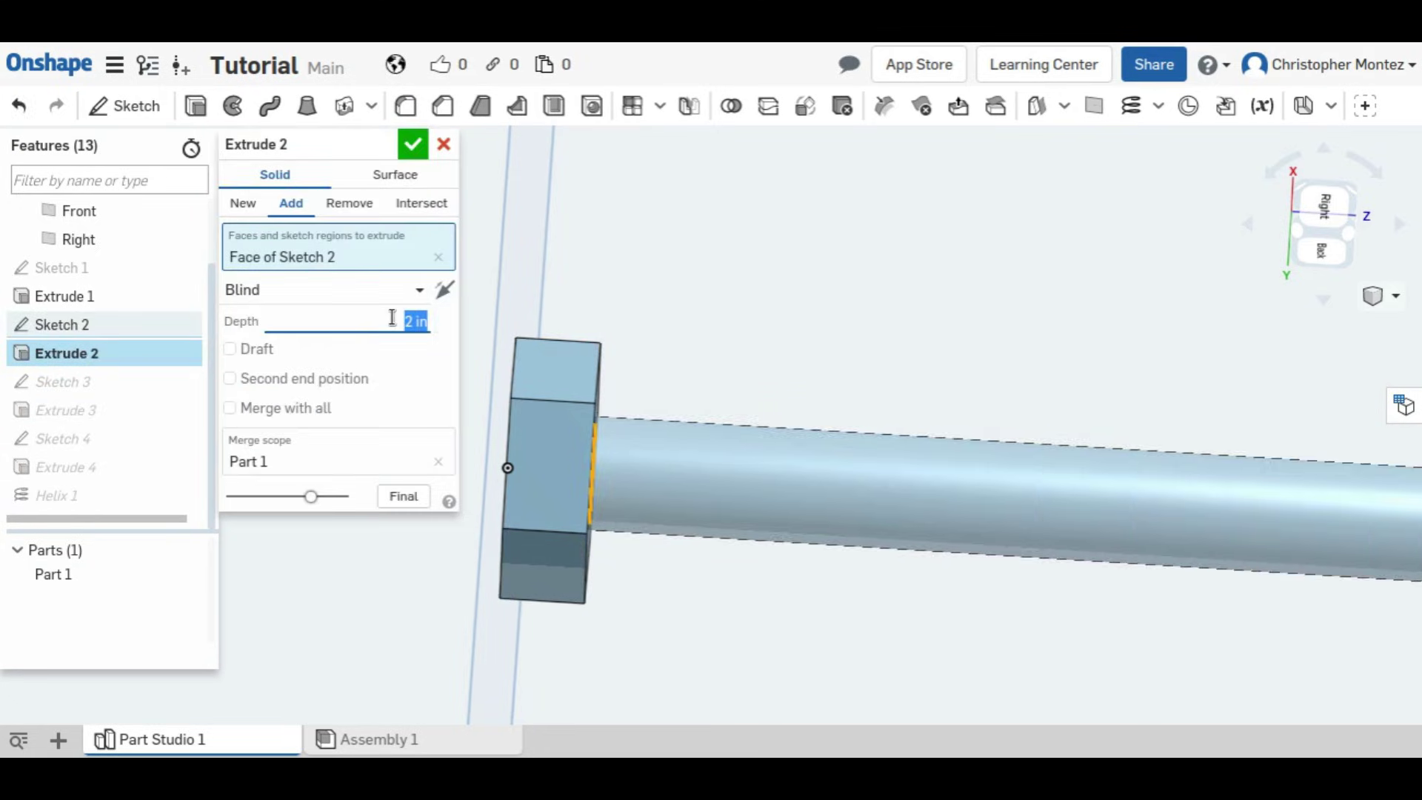
pyautogui.click(424, 147)
pyautogui.press('f')
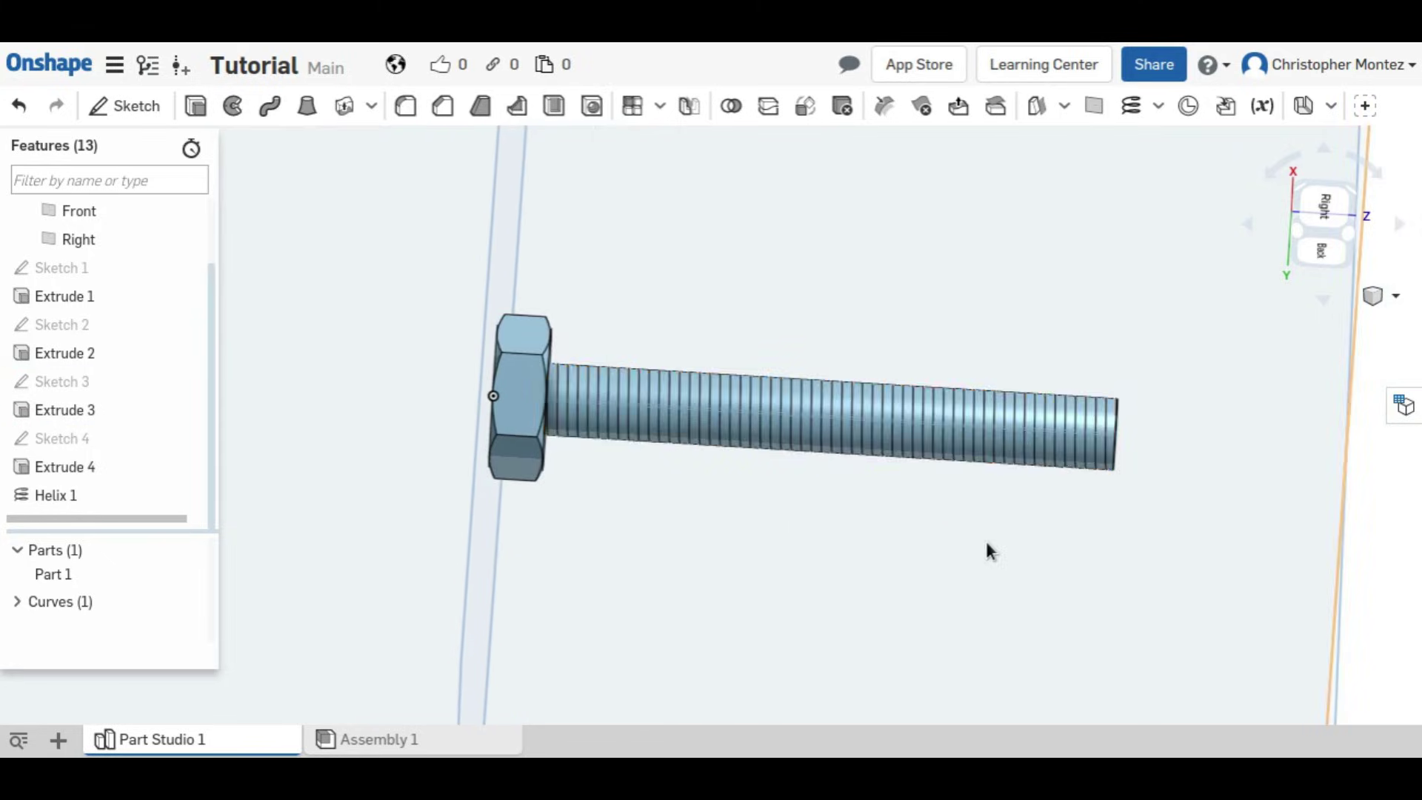
# - Define the shank's helix by turns with 28 revolutions and accept it
pyautogui.doubleClick(77, 498)
pyautogui.click(385, 182)
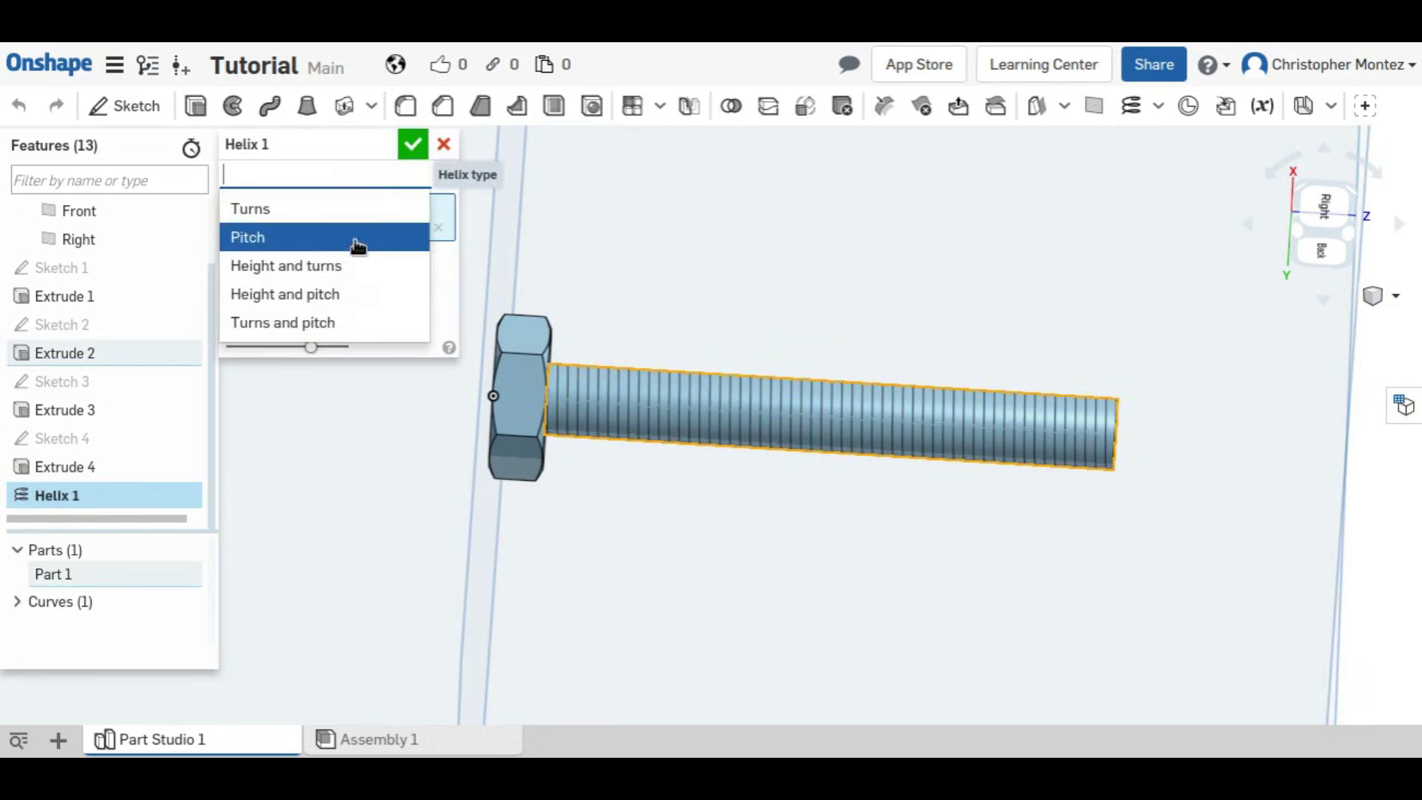
pyautogui.click(326, 210)
pyautogui.click(392, 292)
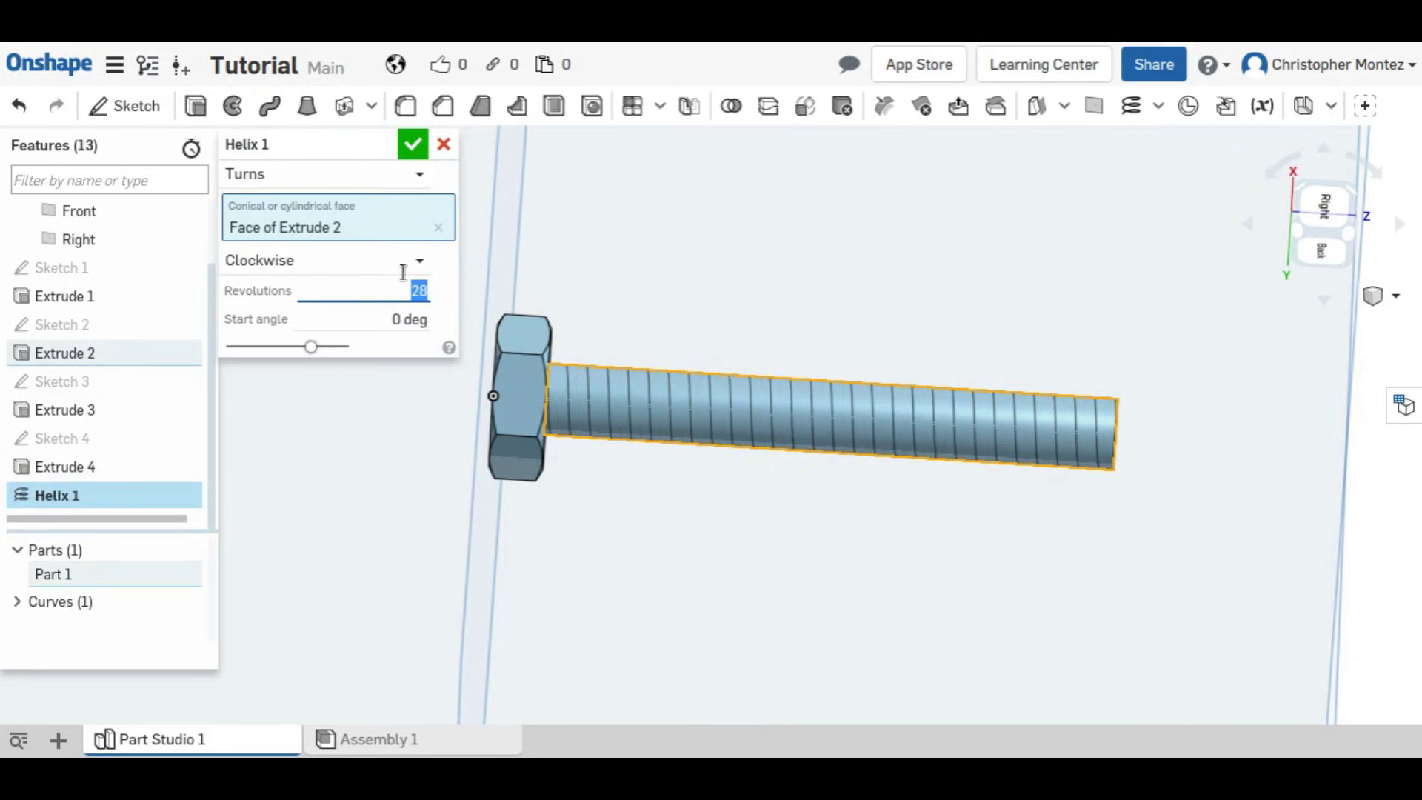
pyautogui.click(413, 145)
pyautogui.moveTo(902, 517); pyautogui.dragTo(872, 568, button='middle')
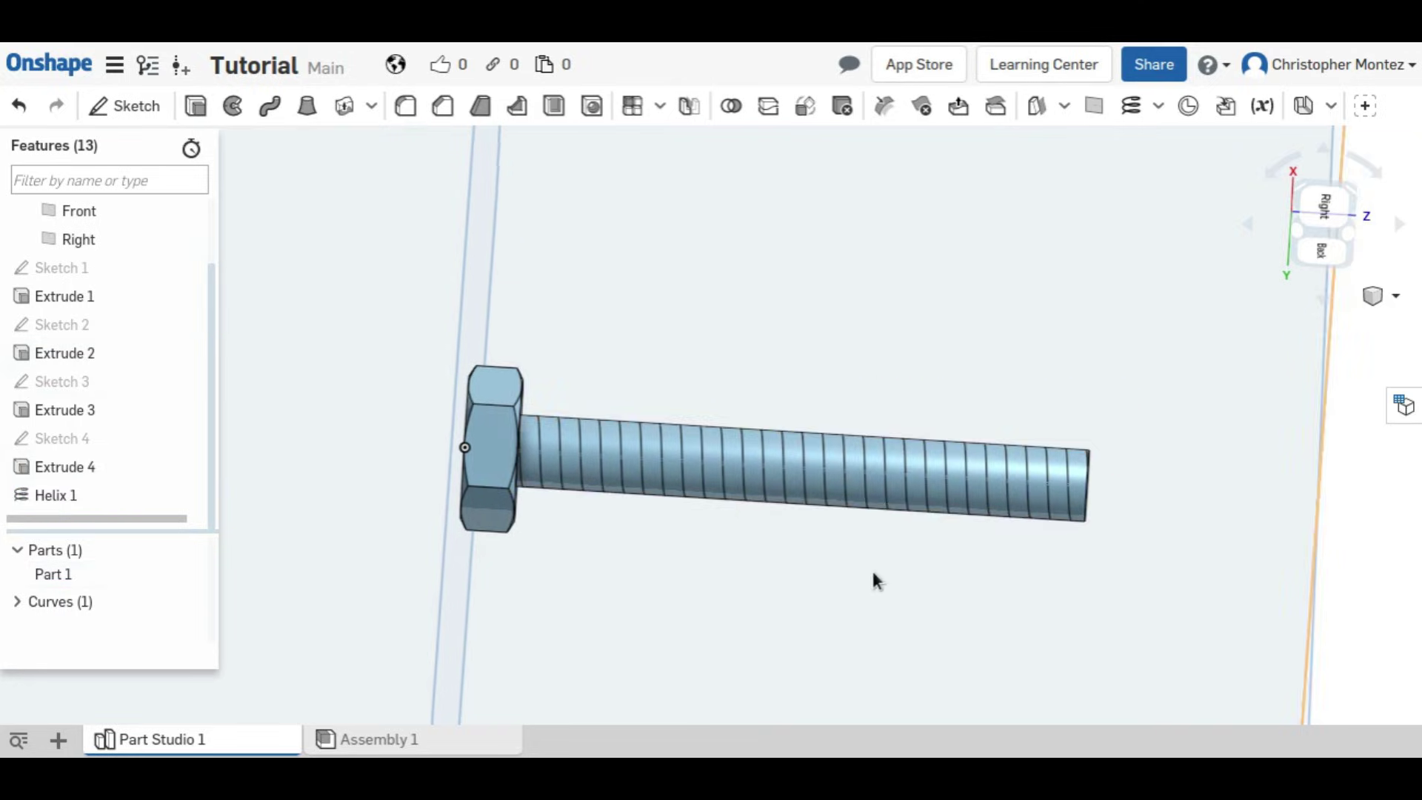
pyautogui.moveTo(873, 573); pyautogui.dragTo(825, 530, button='right')
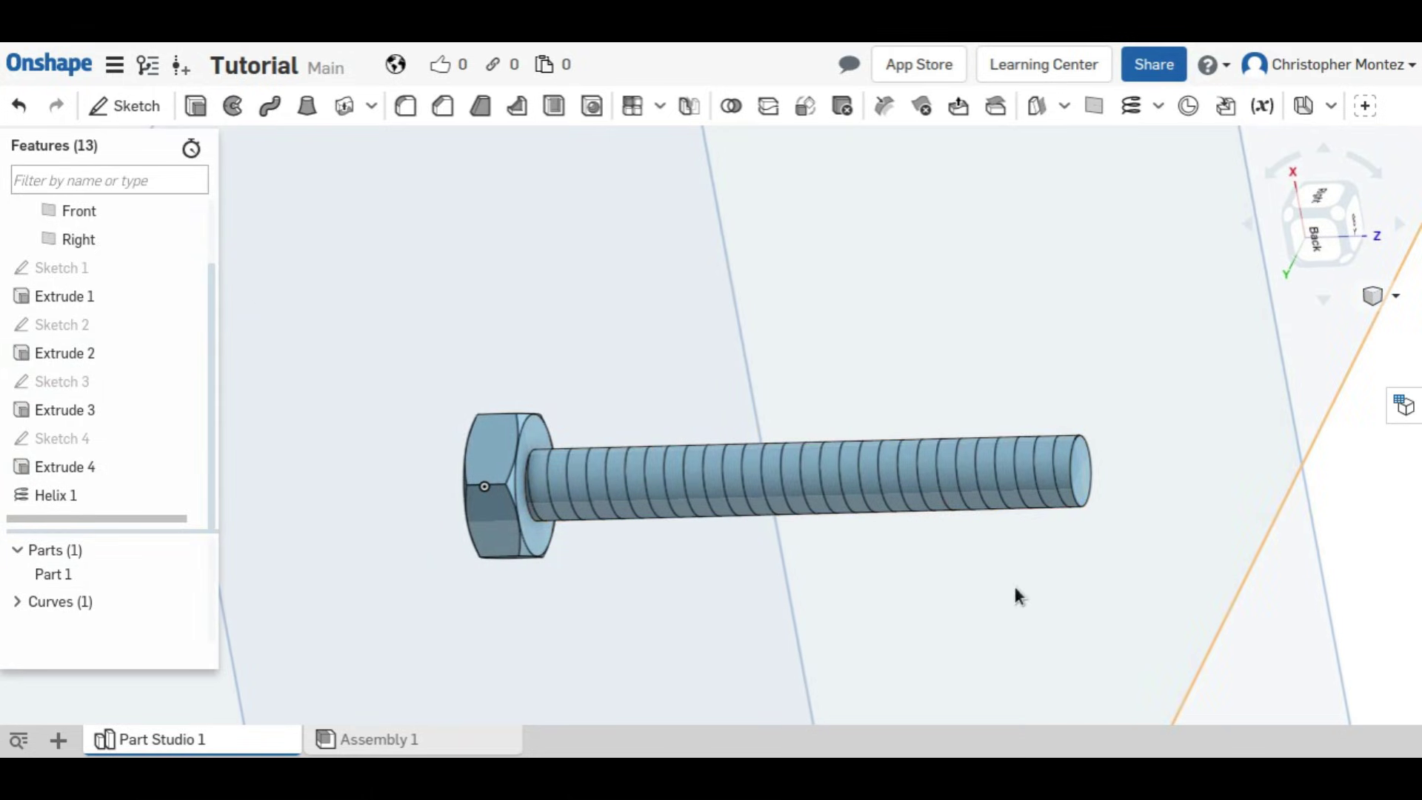
# - Define the shank's helix by pitch again, with a helical pitch of 1/28 in
pyautogui.doubleClick(62, 501)
pyautogui.click(300, 174)
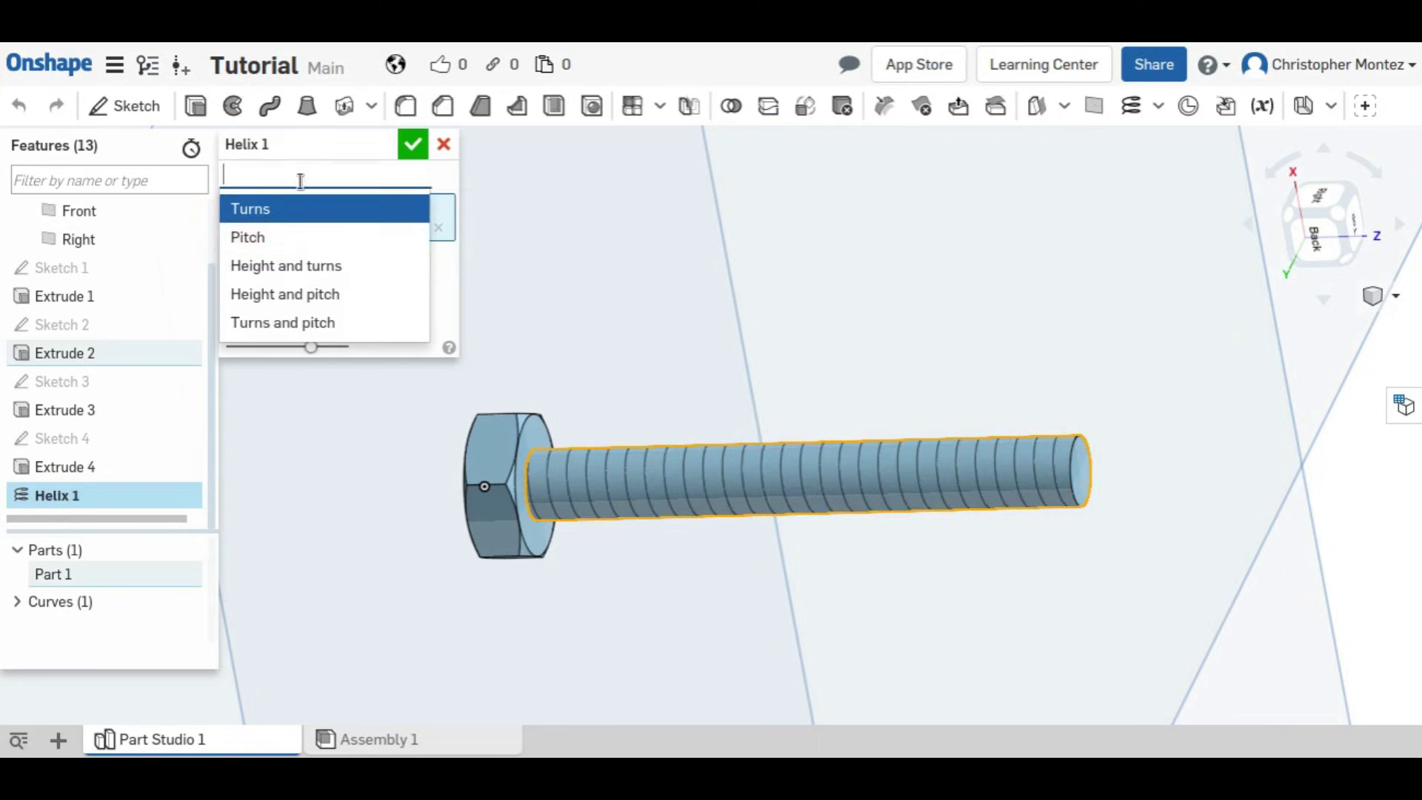
pyautogui.click(403, 237)
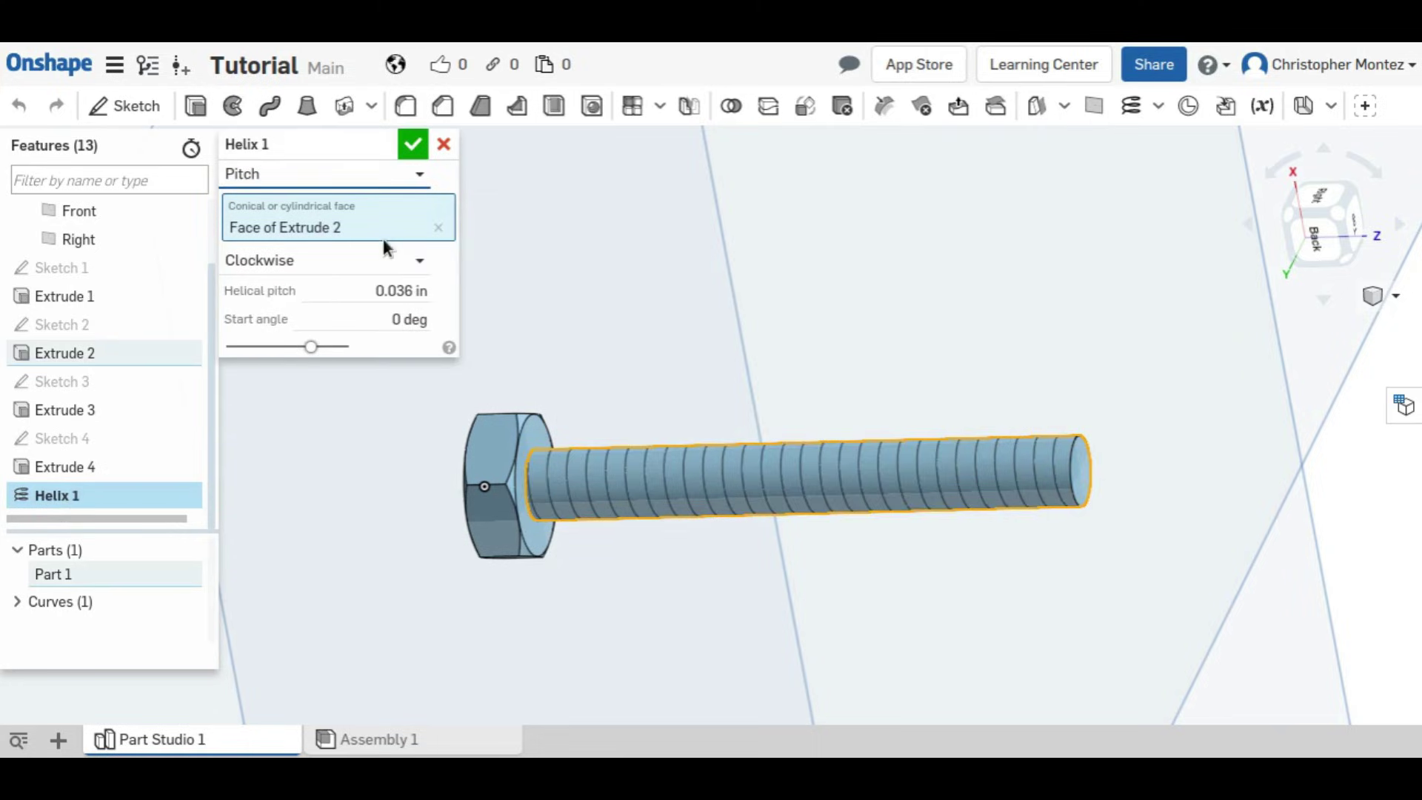
pyautogui.click(391, 291)
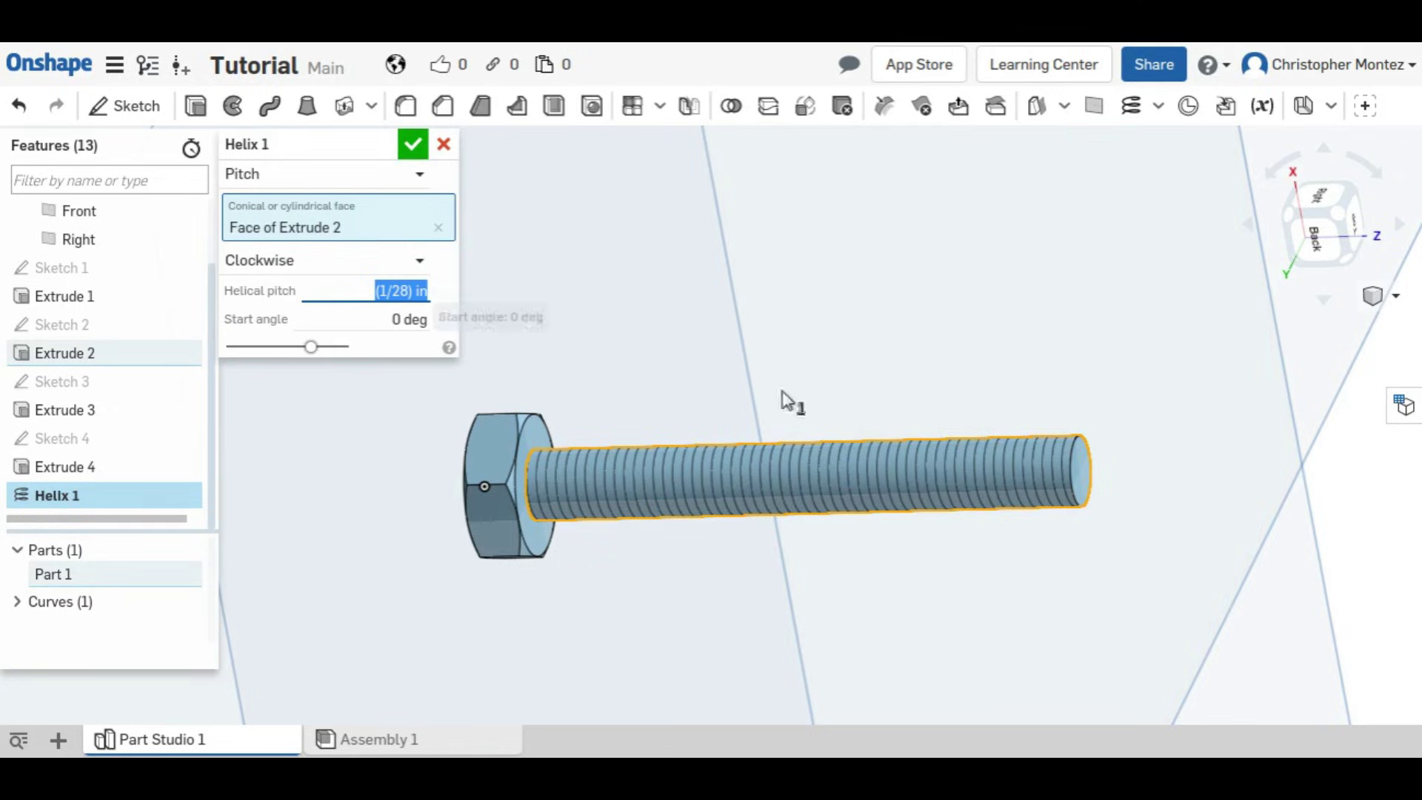
pyautogui.press('Return')
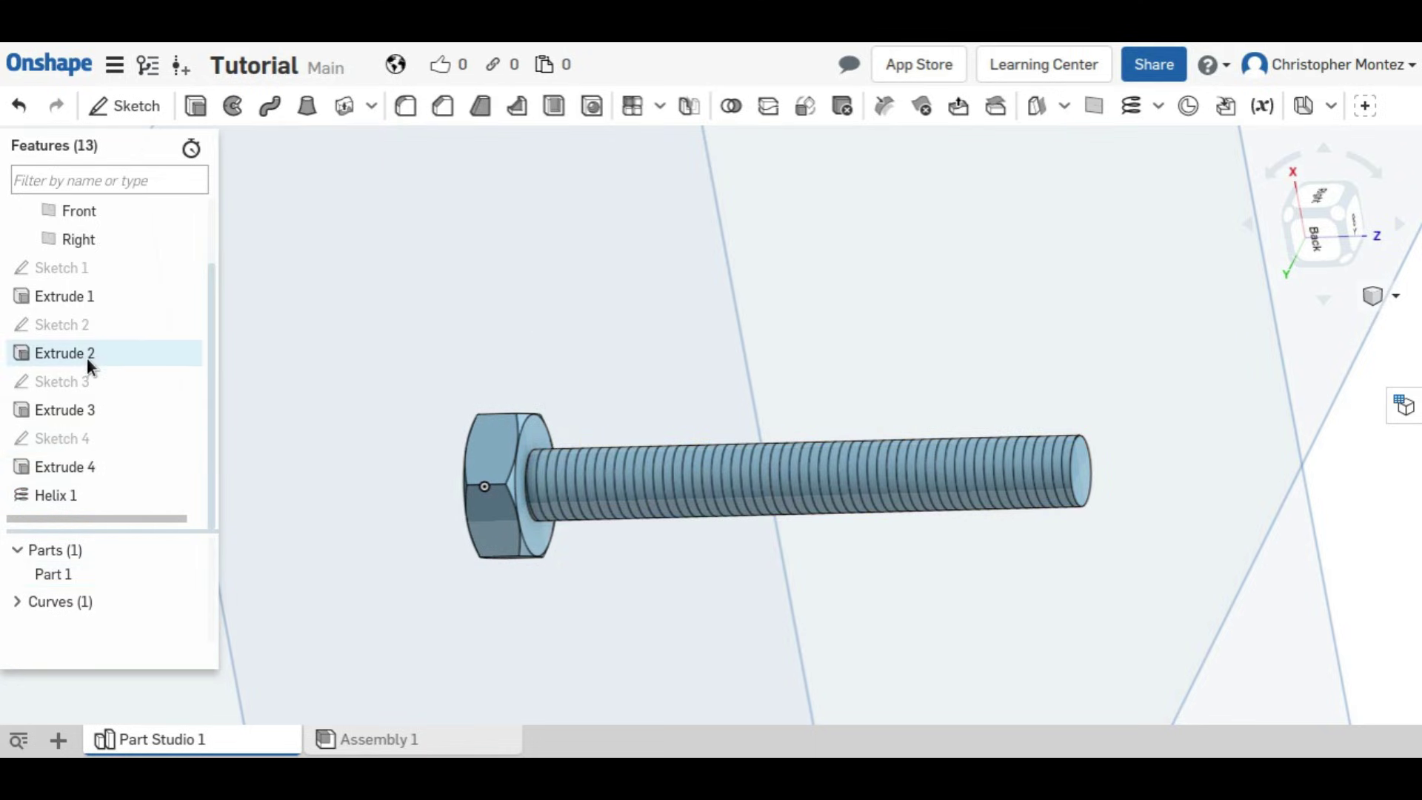
# - Set the depth of the shank's extrusion to 1 in and accept it
pyautogui.doubleClick(82, 354)
pyautogui.click(342, 313)
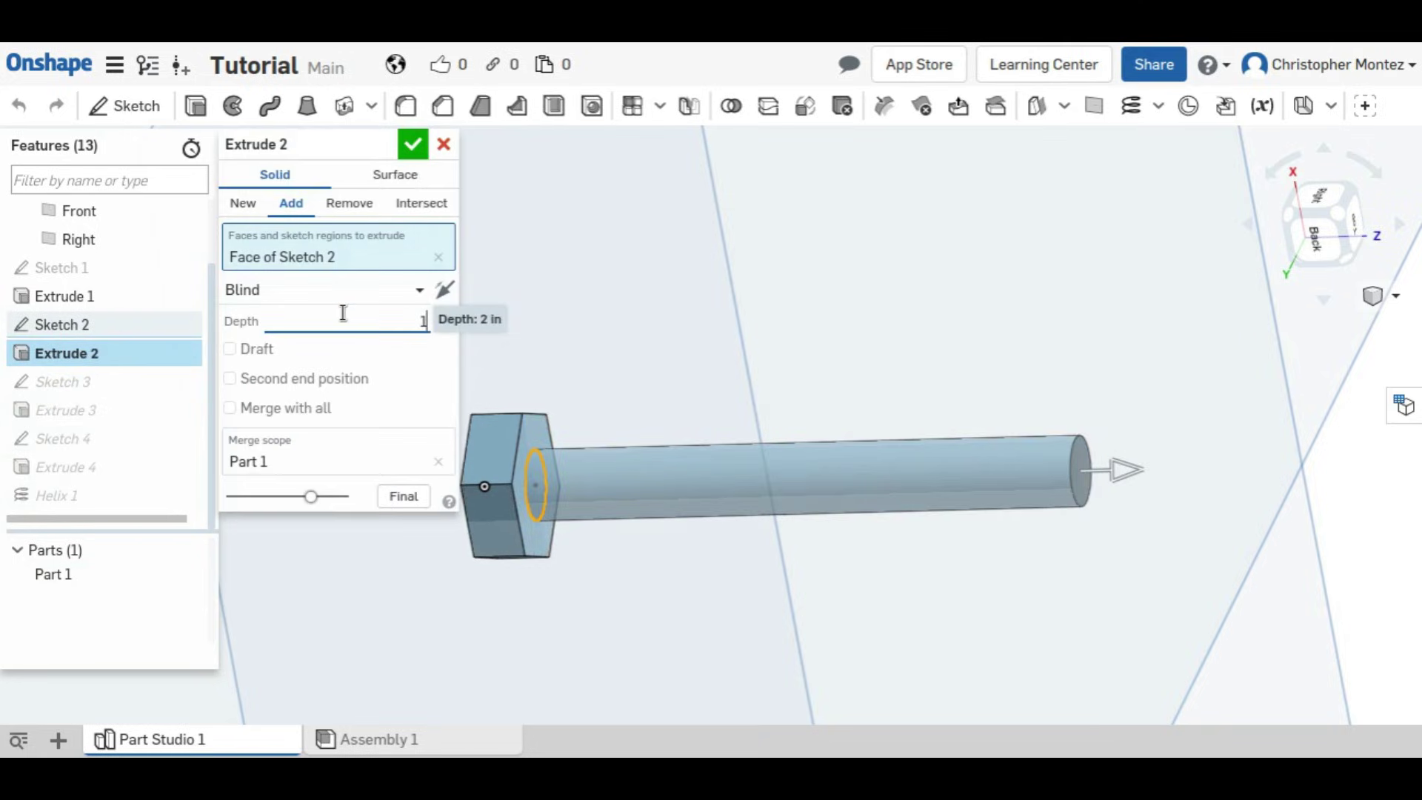
pyautogui.click(413, 144)
pyautogui.moveTo(653, 498); pyautogui.dragTo(766, 537, button='right')
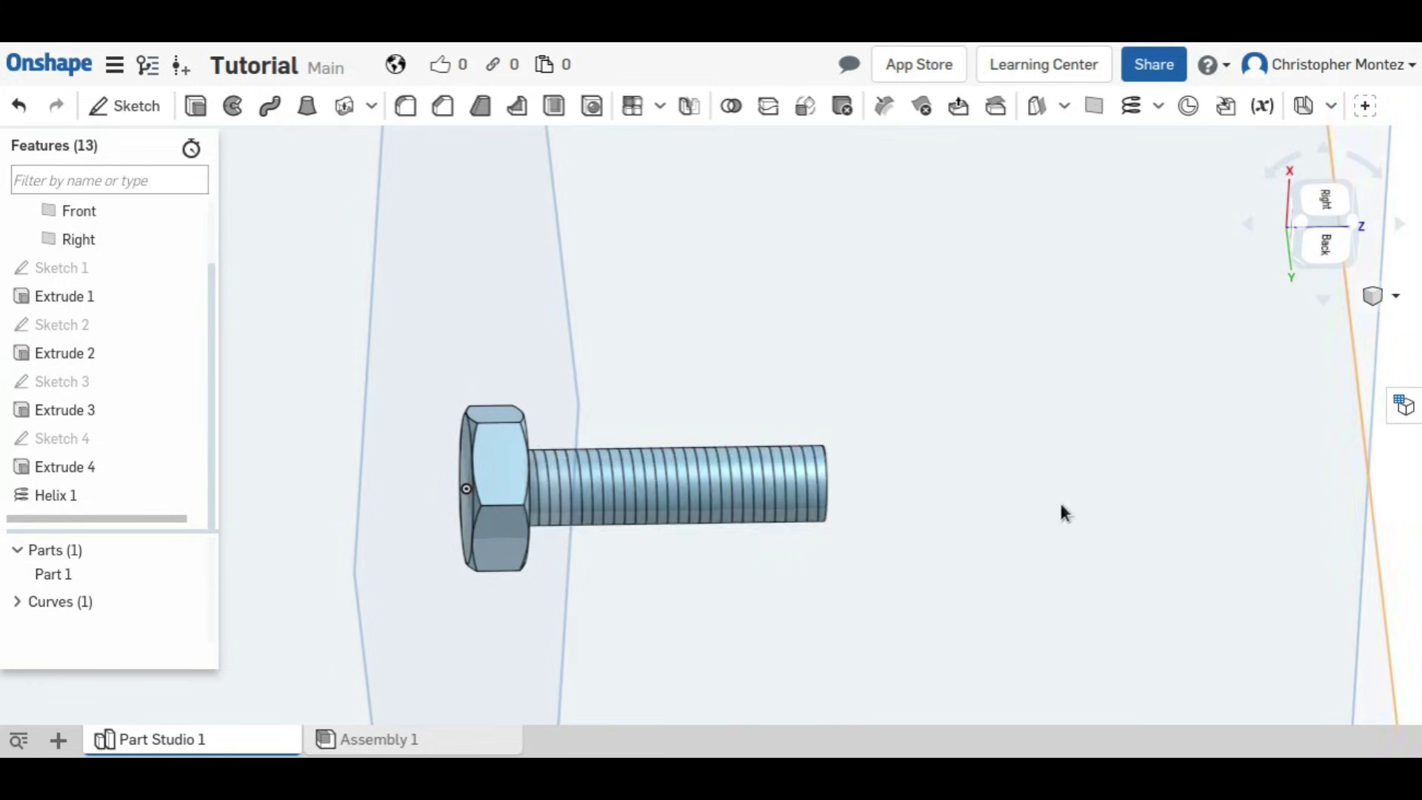
# - Start a new sketch on the Front plane for the thread profile
pyautogui.click(1325, 197)
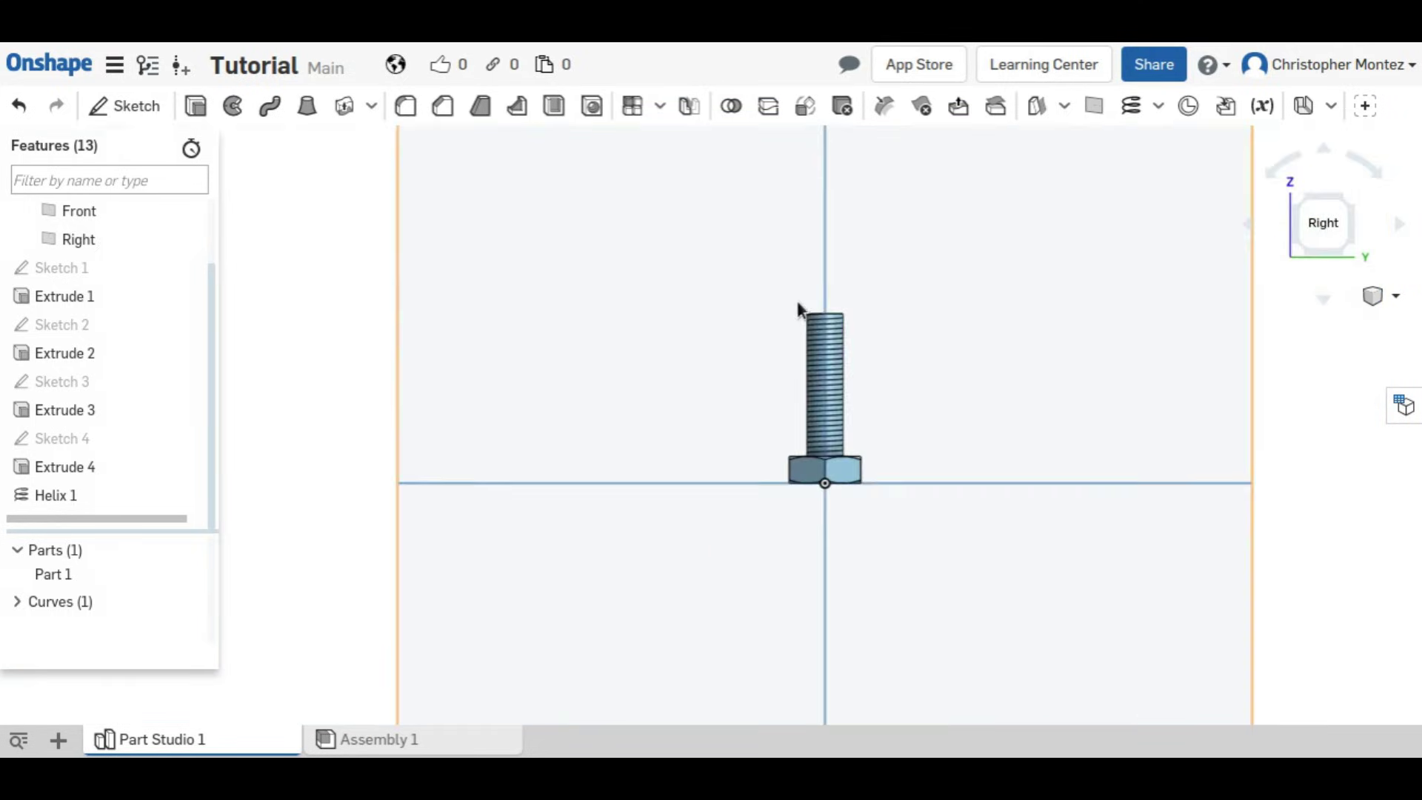
pyautogui.scroll(3, 833, 311)
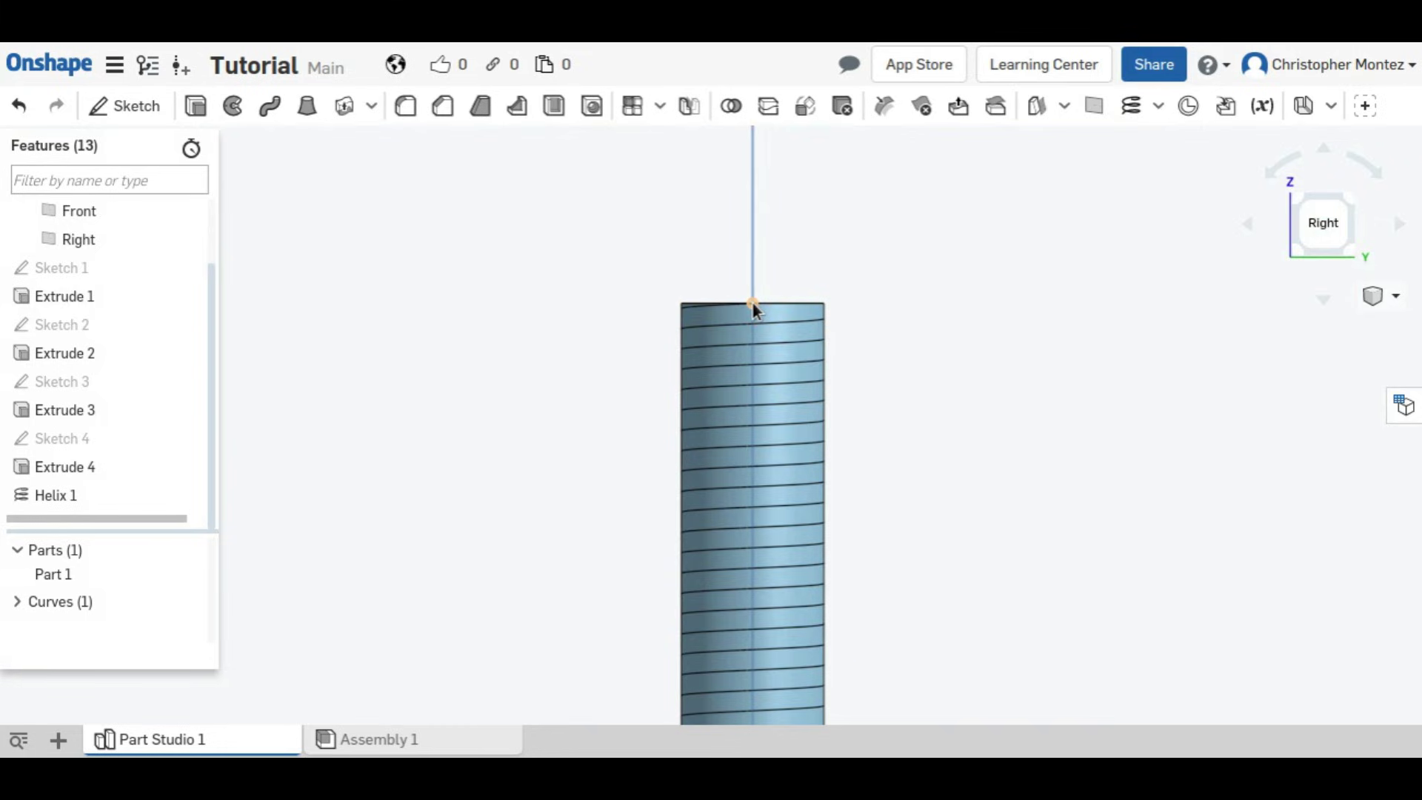
pyautogui.moveTo(753, 307); pyautogui.dragTo(822, 314, button='right')
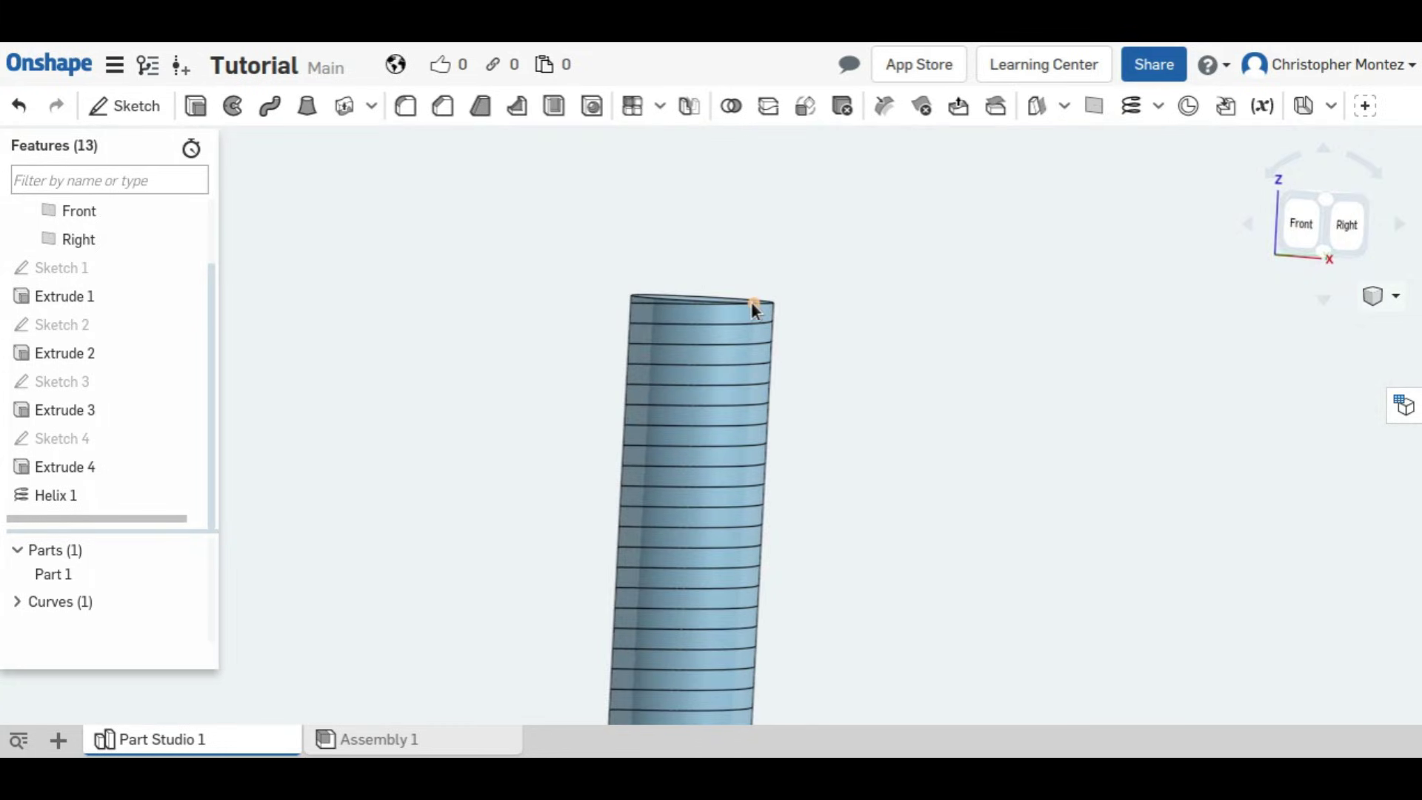
pyautogui.scroll(-5, 759, 310)
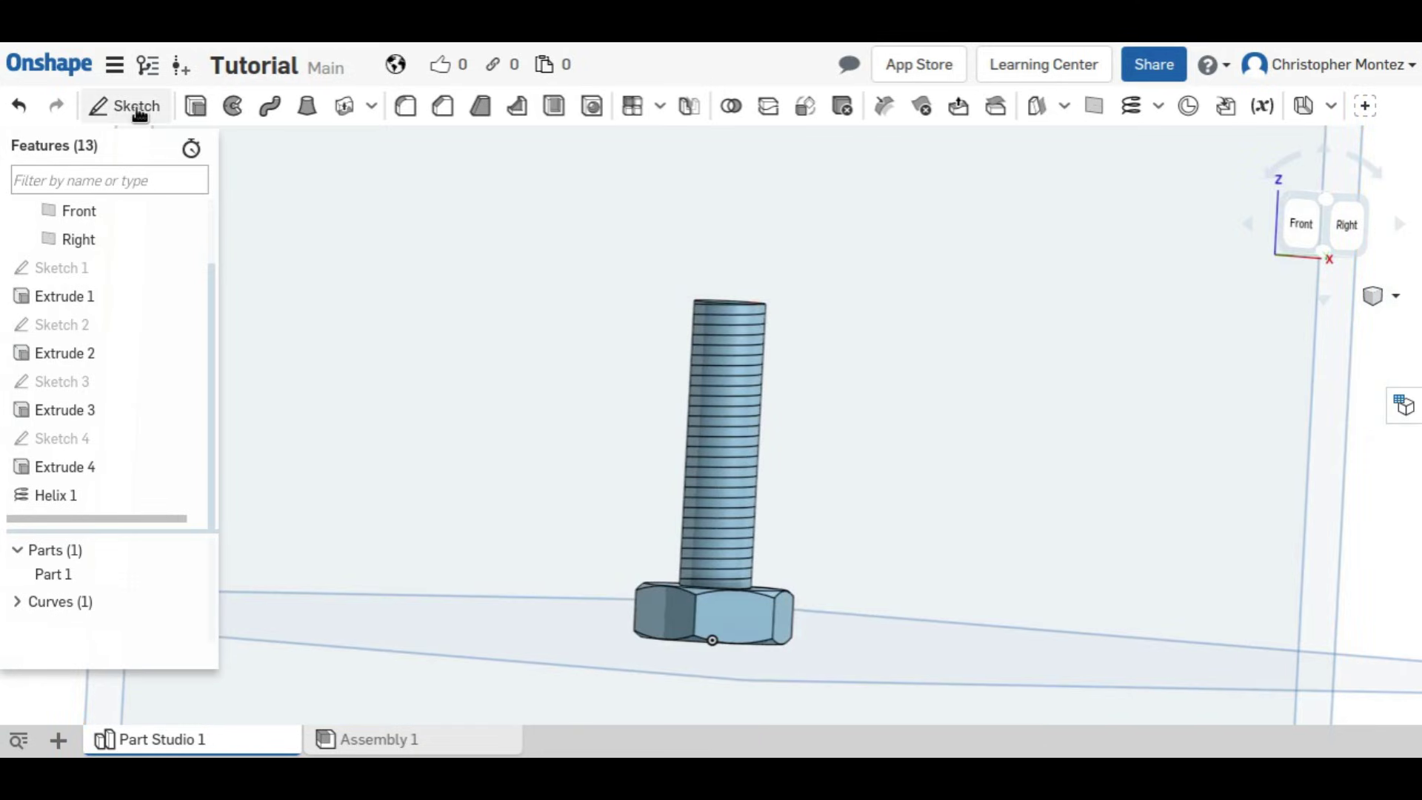
pyautogui.click(133, 106)
pyautogui.moveTo(838, 266); pyautogui.dragTo(811, 303, button='middle')
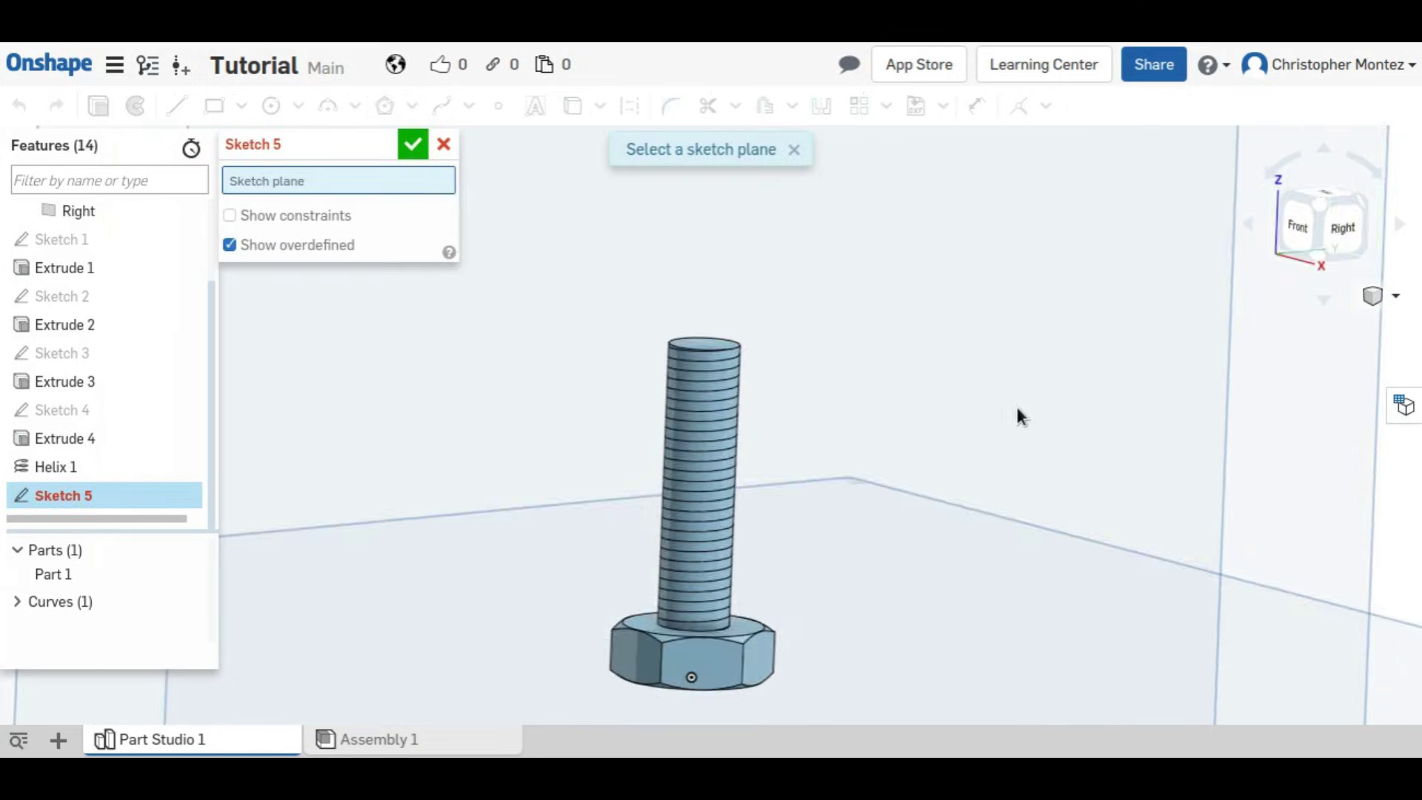
pyautogui.moveTo(1015, 405); pyautogui.dragTo(979, 460, button='right')
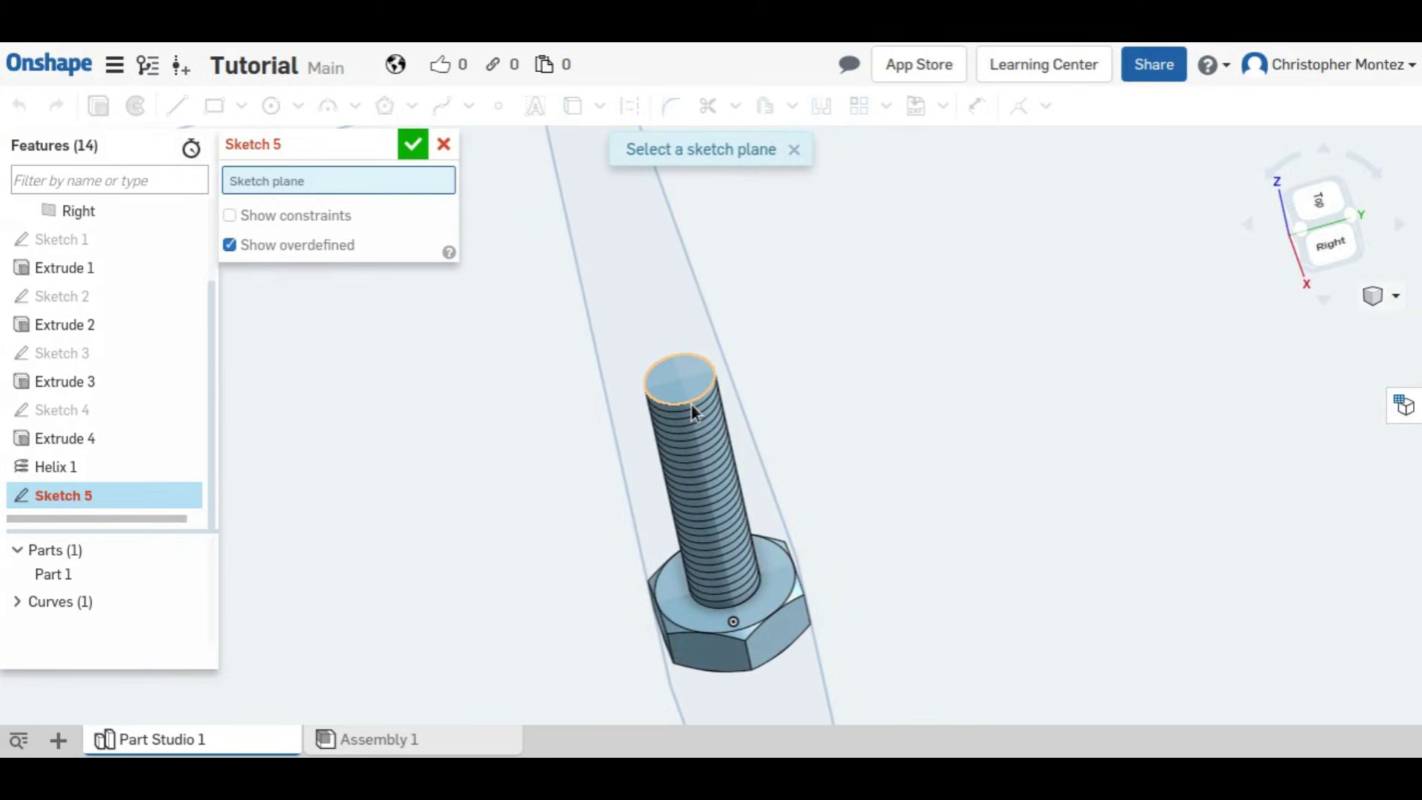
pyautogui.click(763, 474)
pyautogui.moveTo(759, 464); pyautogui.dragTo(844, 393, button='right')
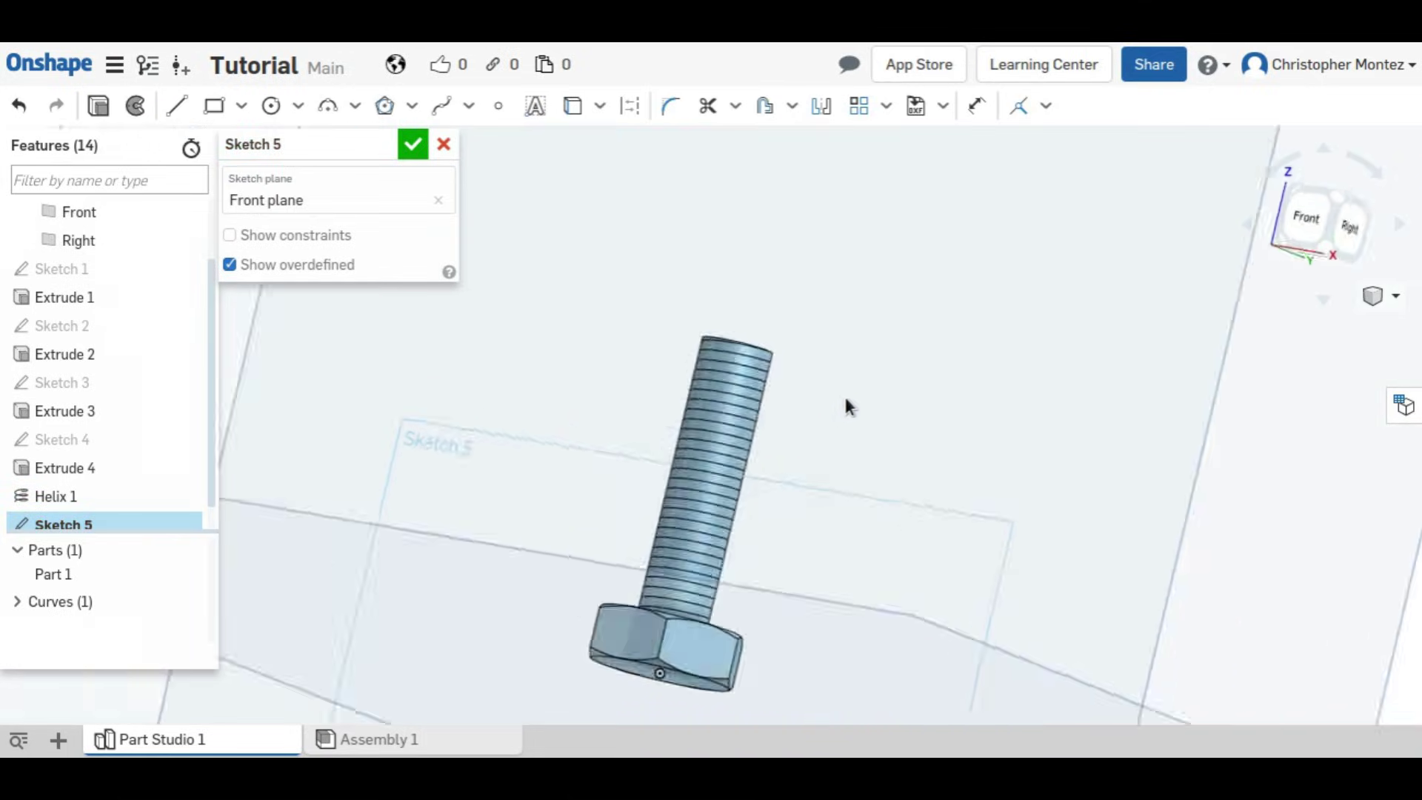
# - Sketch a closed triangle beside the shank's free end, pointing toward the shank, with a vertical outer side about 0.14 in long
pyautogui.click(1300, 221)
pyautogui.scroll(10, 950, 348)
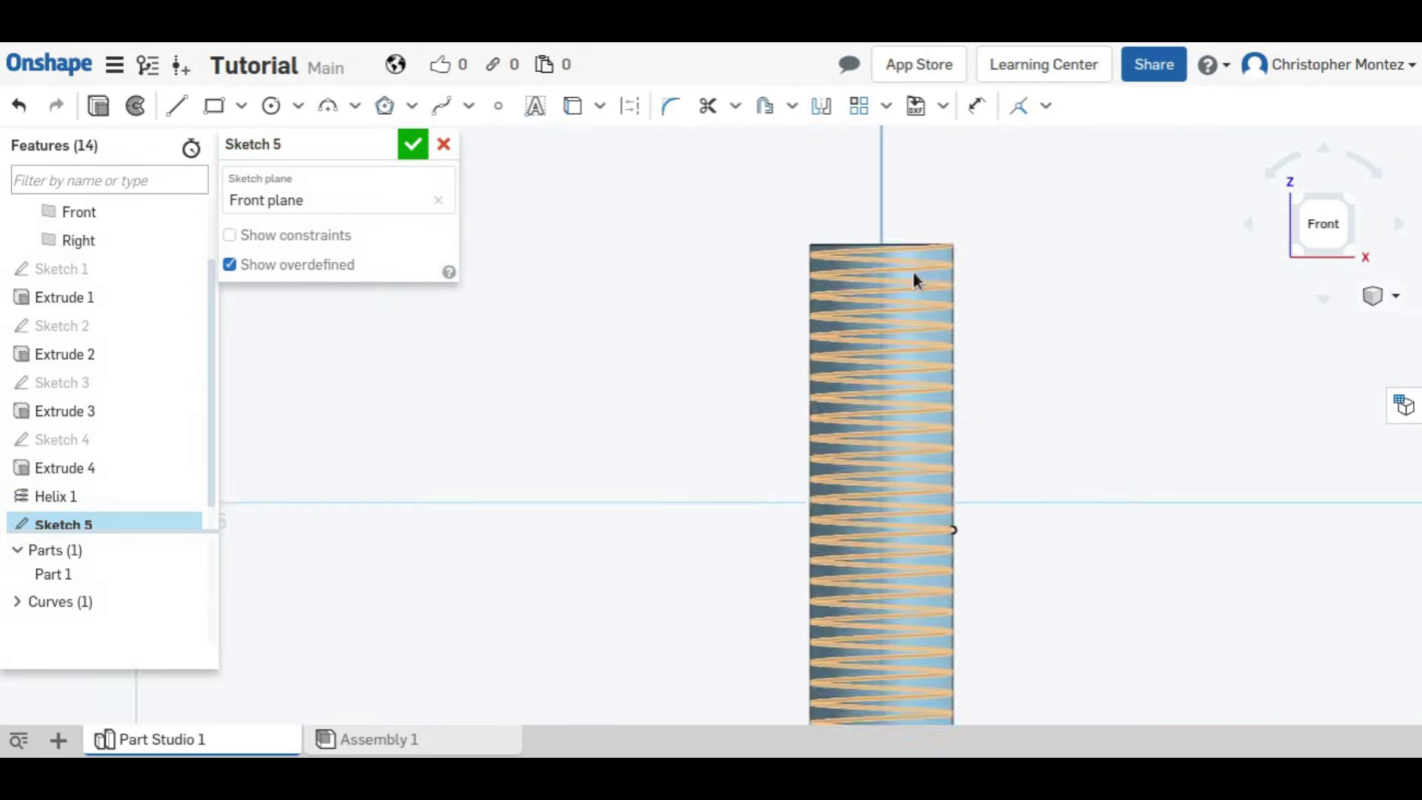
pyautogui.click(176, 105)
pyautogui.moveTo(953, 222); pyautogui.dragTo(946, 319, button='middle')
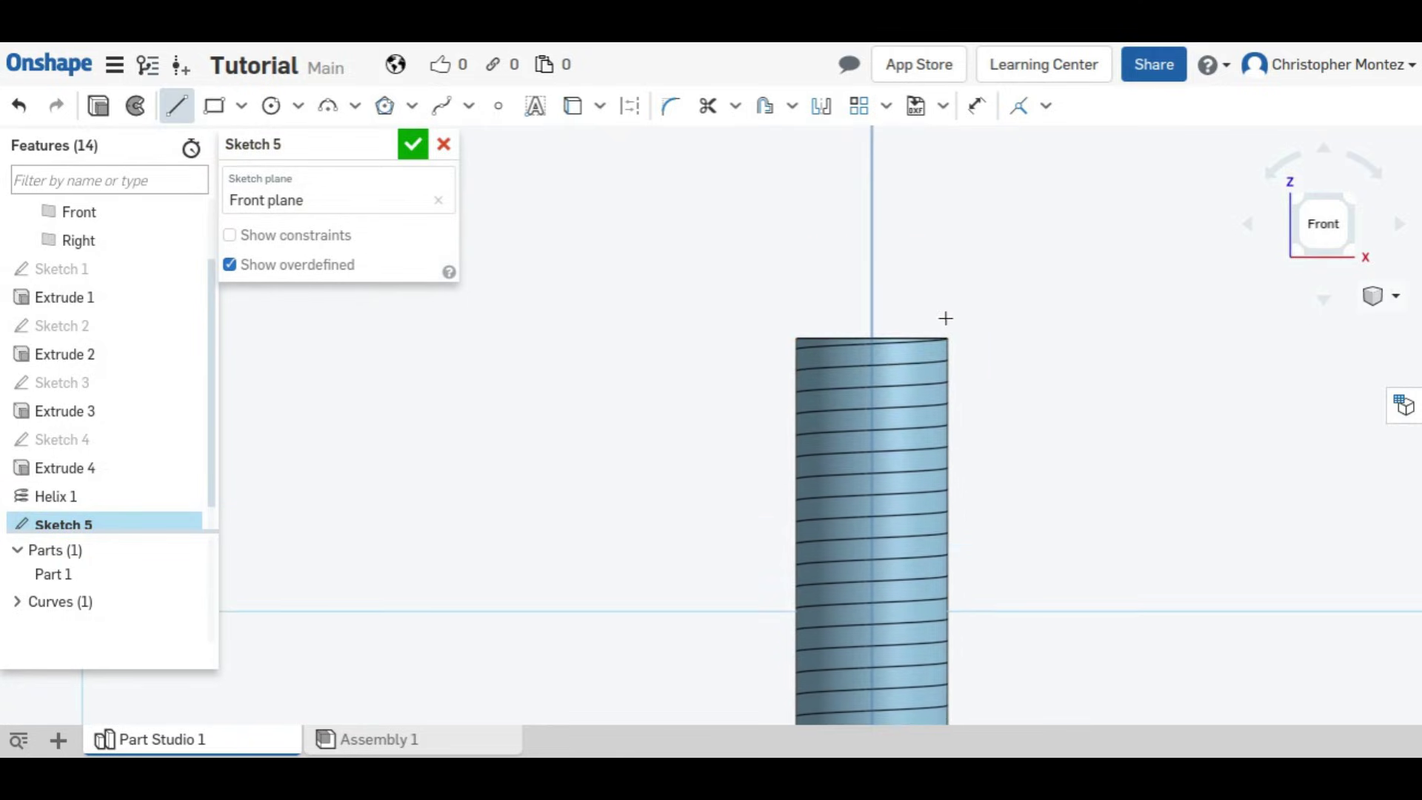
pyautogui.click(958, 315)
pyautogui.click(1009, 363)
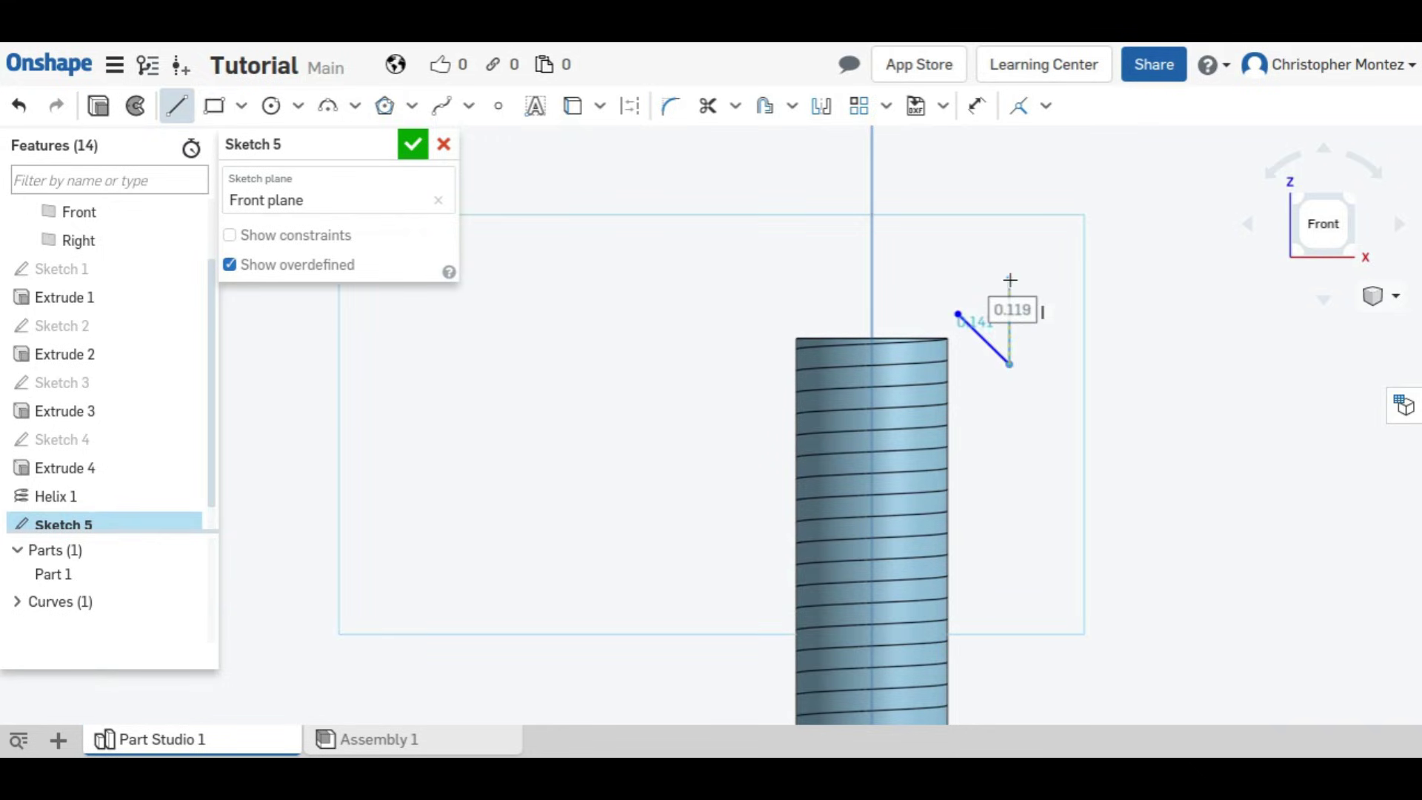
pyautogui.click(1009, 280)
pyautogui.click(957, 315)
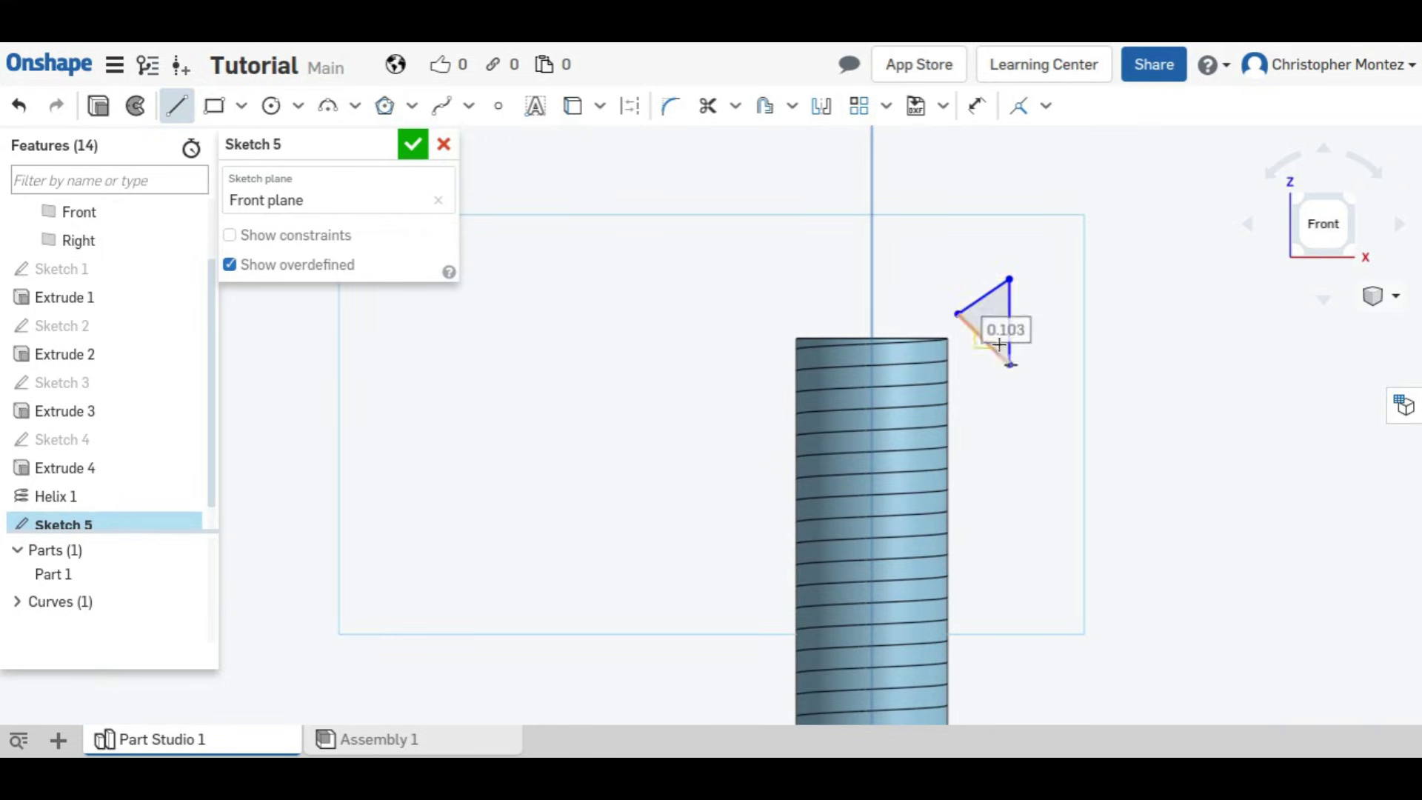
pyautogui.press('Escape')
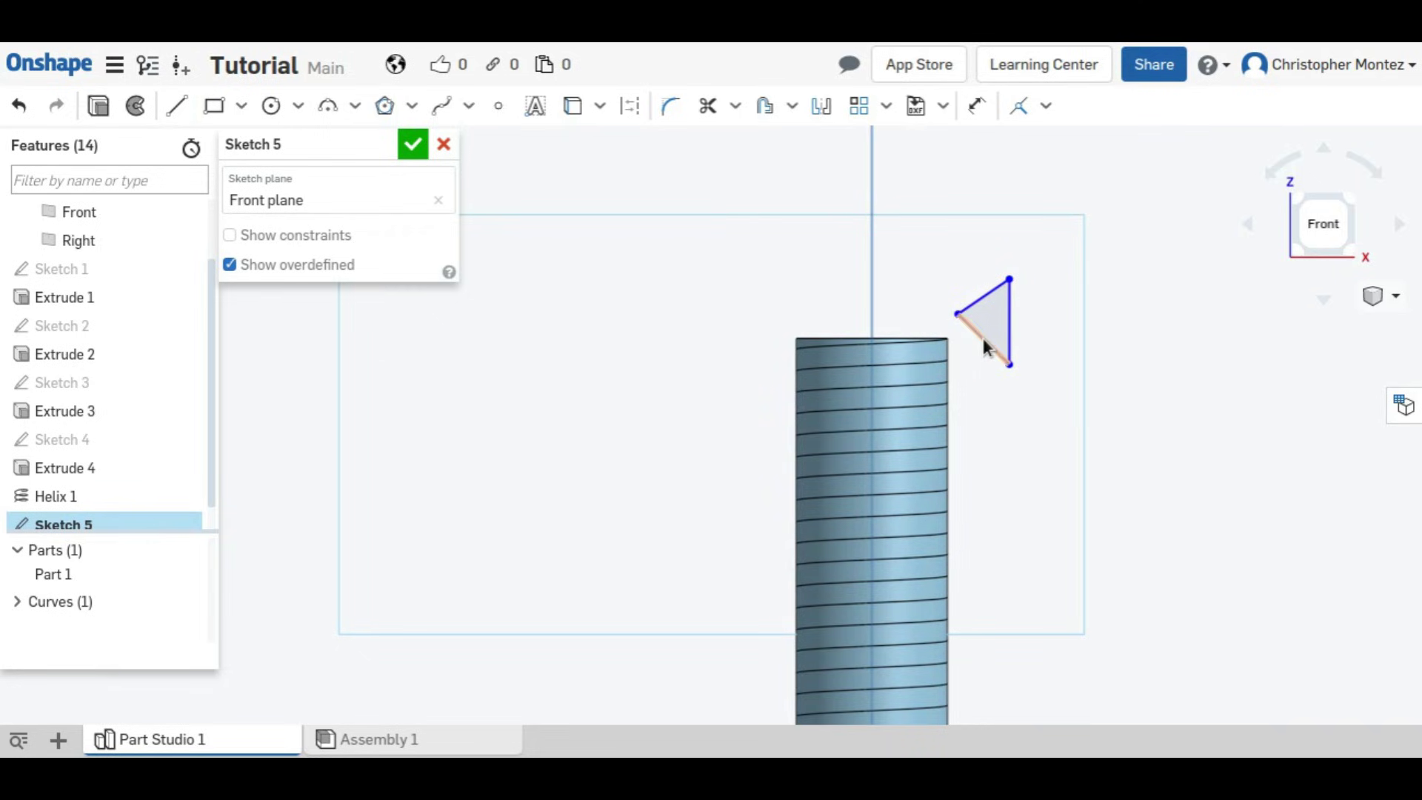
# - Make the triangle's three sides equal in length with an Equal constraint
pyautogui.click(985, 339)
pyautogui.click(1009, 324)
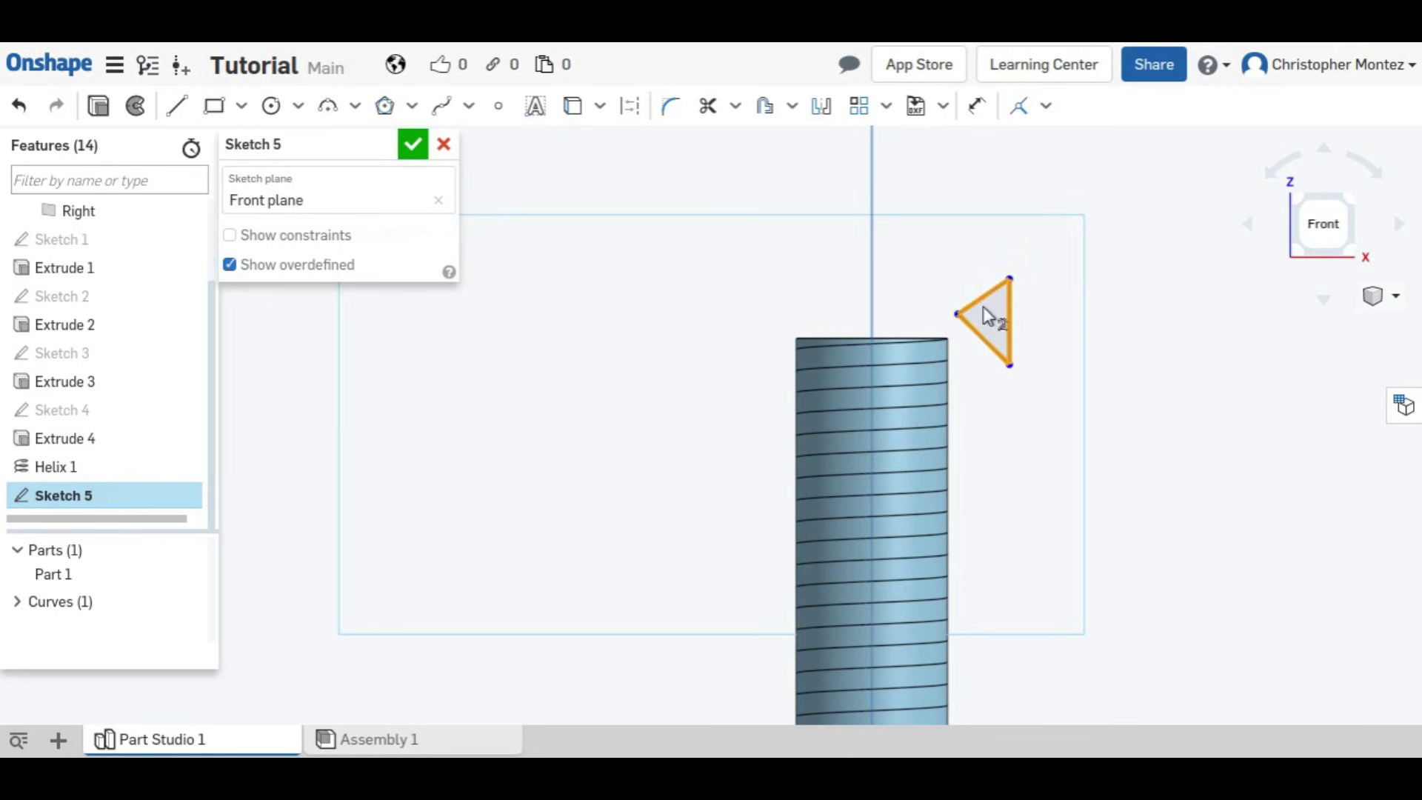
pyautogui.click(1046, 111)
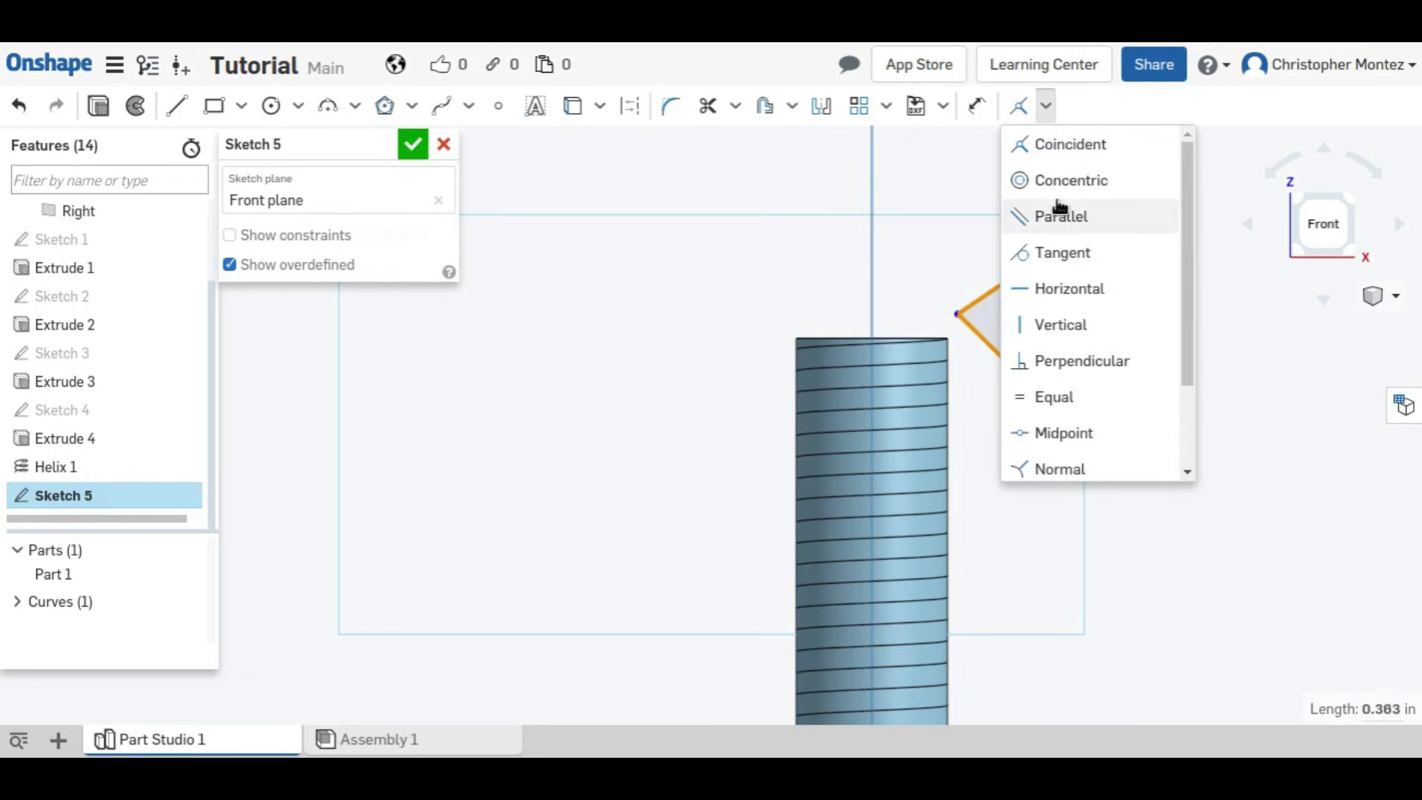
pyautogui.click(1069, 393)
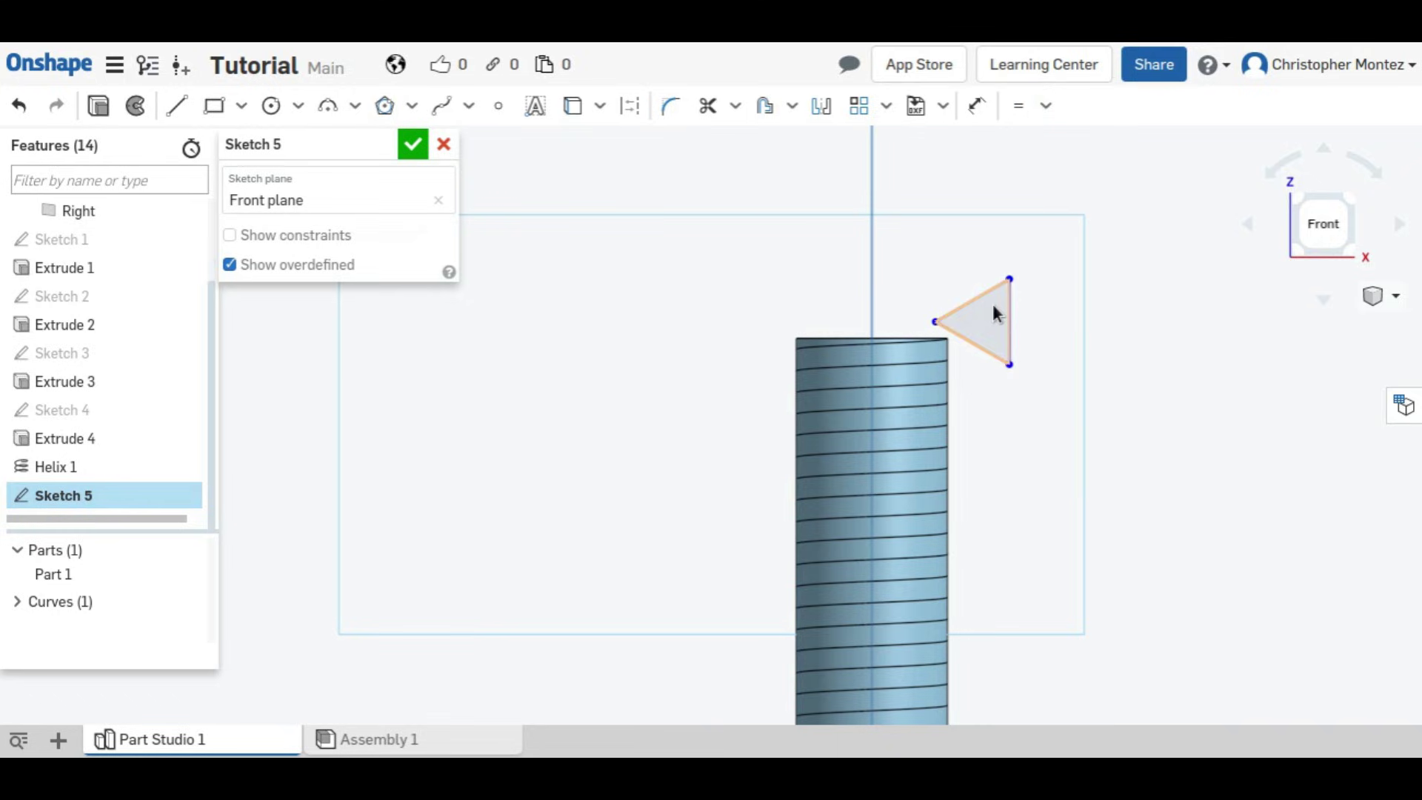
# - Enlarge the triangle by its upper corner and move its lower corner just beyond the shank's end edge, at about X 0.14, Z 1.20 in
pyautogui.scroll(-3, 1011, 363)
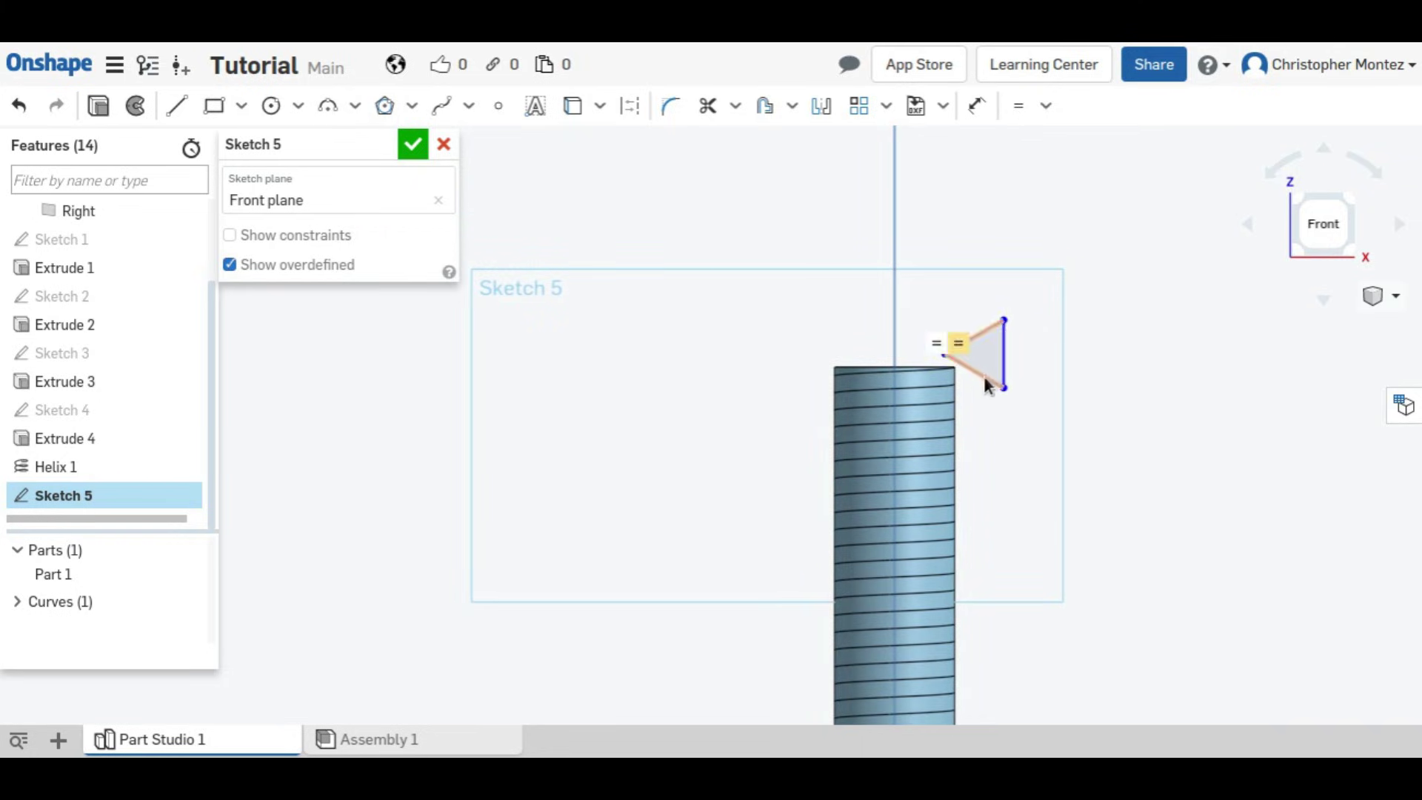
pyautogui.moveTo(1003, 319)
pyautogui.mouseDown()
pyautogui.moveTo(958, 267)
pyautogui.moveTo(994, 186)
pyautogui.mouseUp()
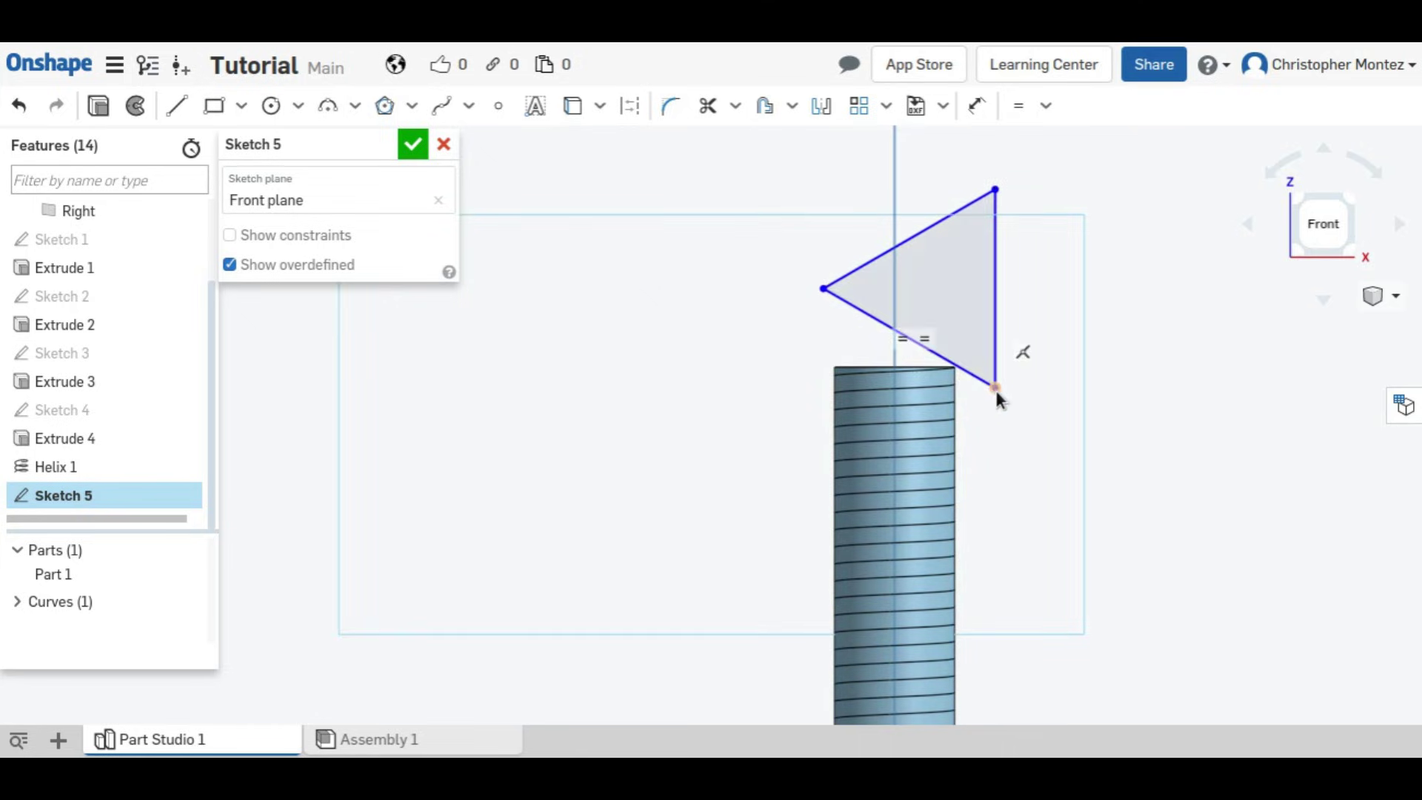
pyautogui.moveTo(995, 390); pyautogui.dragTo(960, 360)
# - Attach the triangle's lower corner to the helix at the shank's end edge with a Pierce constraint
pyautogui.scroll(6, 960, 360)
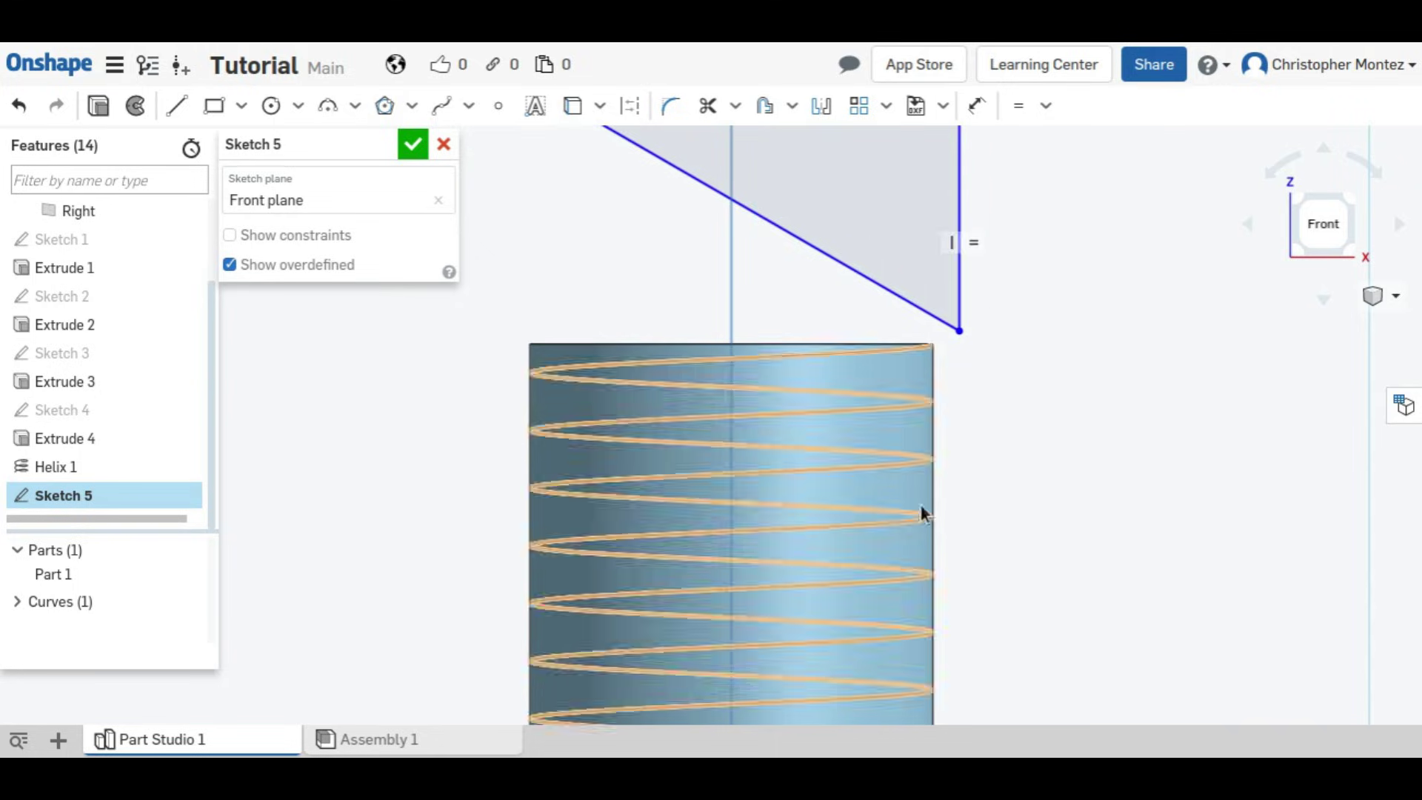
pyautogui.scroll(-3, 933, 488)
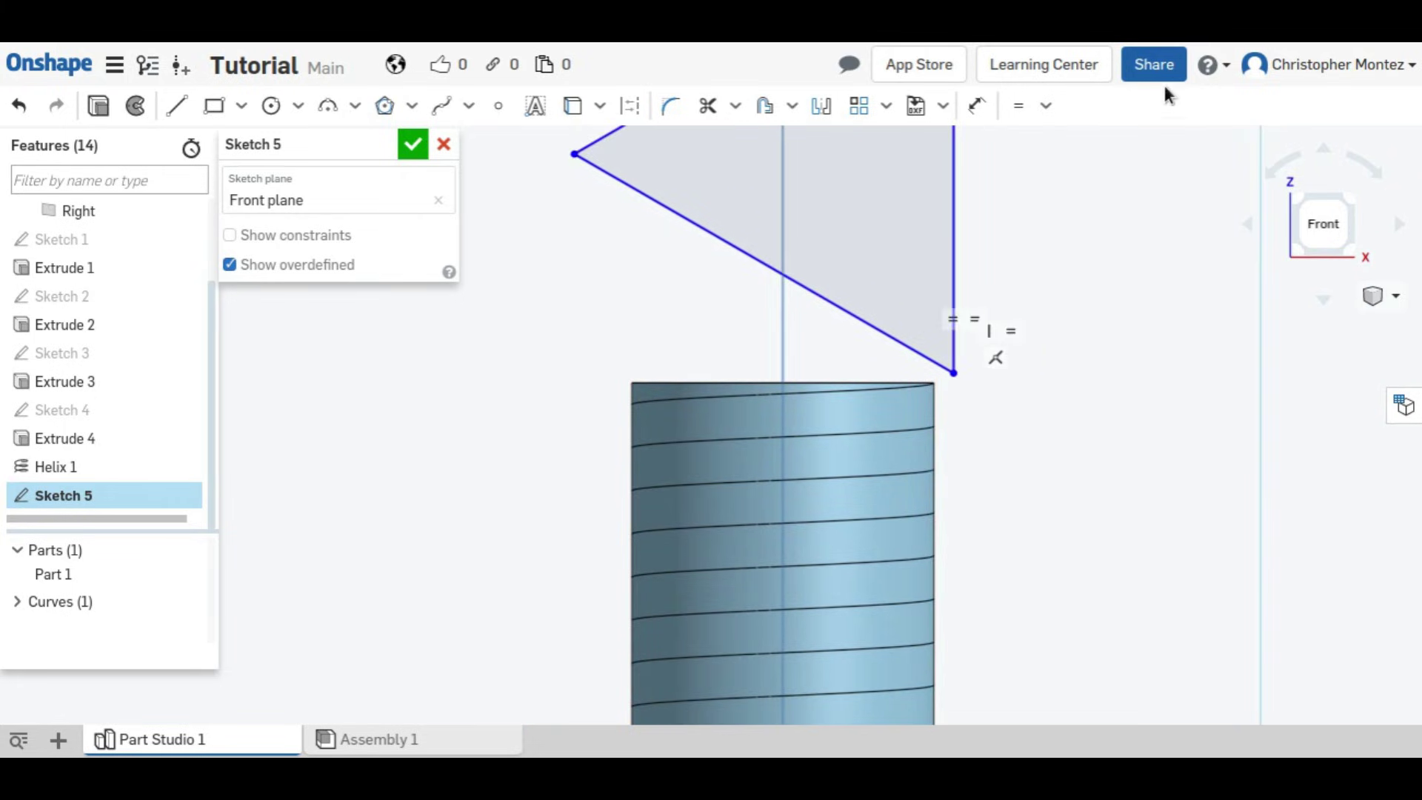
pyautogui.click(1045, 105)
pyautogui.scroll(-2, 1107, 383)
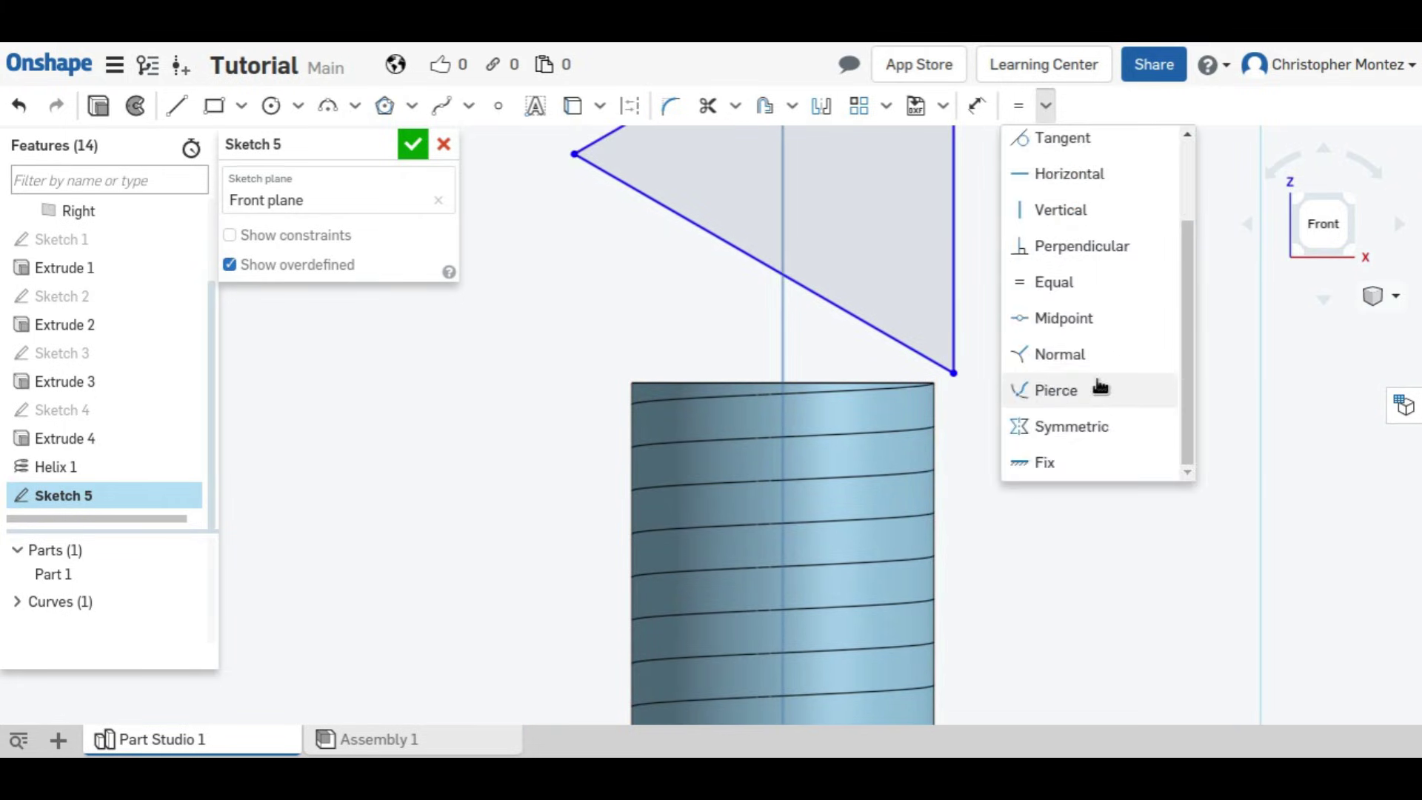
pyautogui.click(1048, 404)
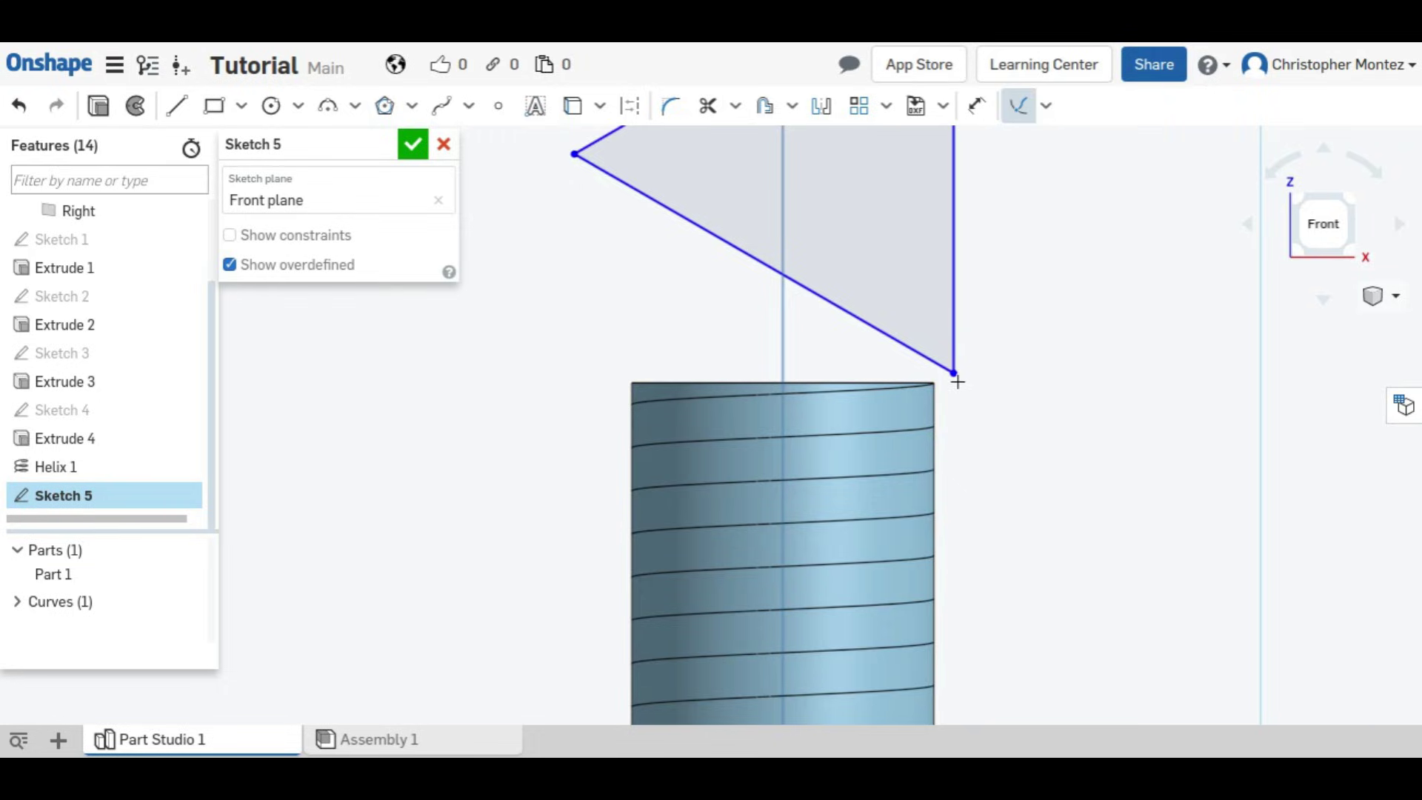
pyautogui.click(954, 373)
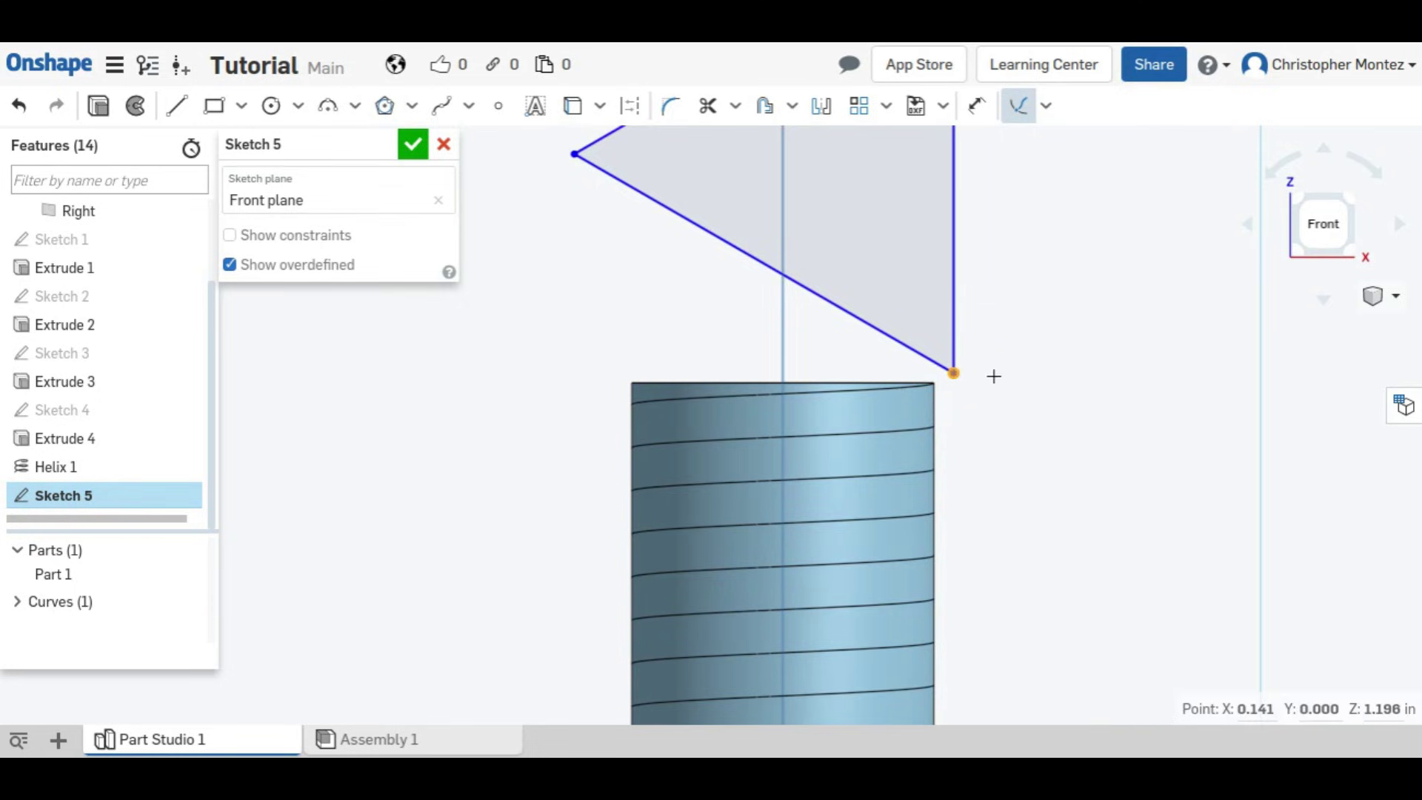
pyautogui.click(876, 393)
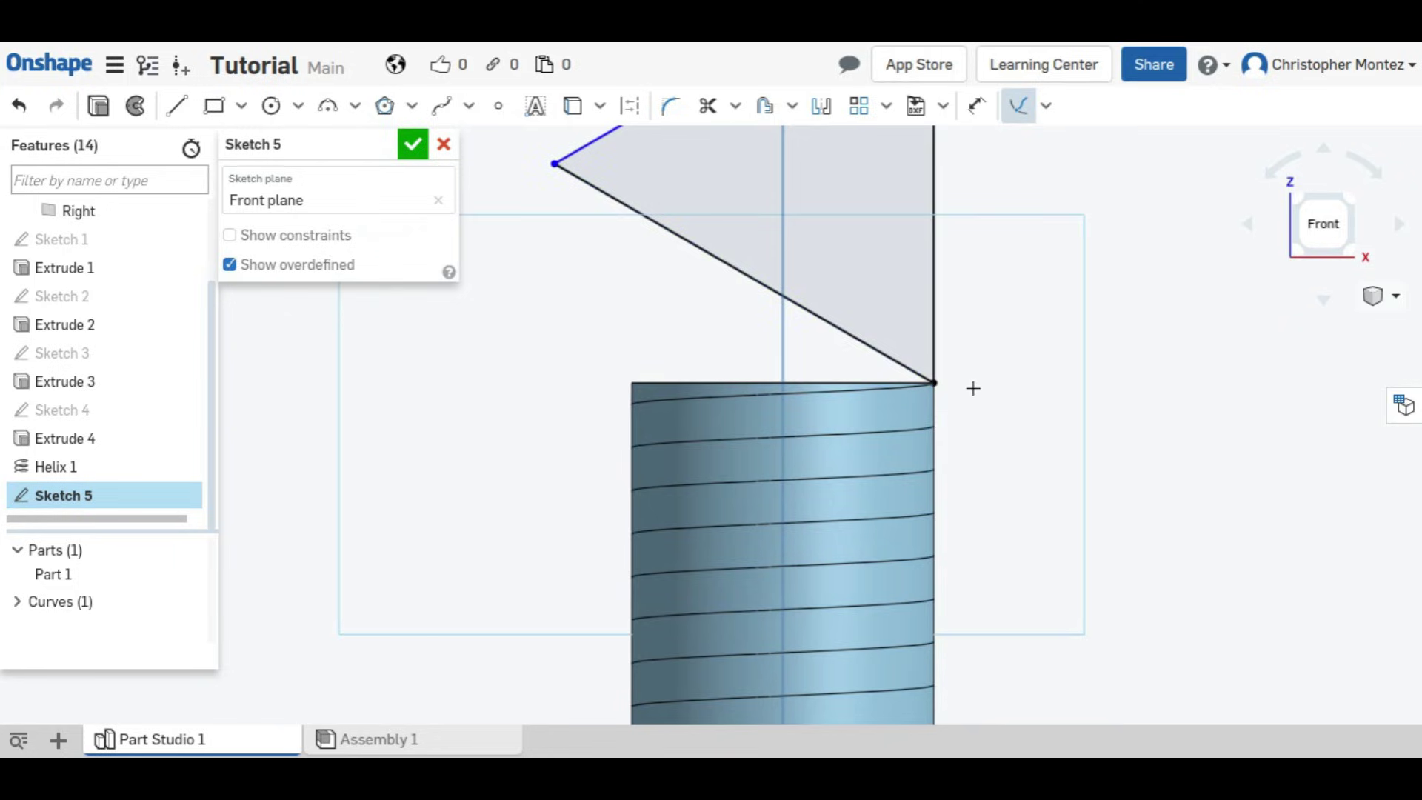
# - Dimension the triangle's vertical outer side at 1/28 in
pyautogui.scroll(-3, 909, 344)
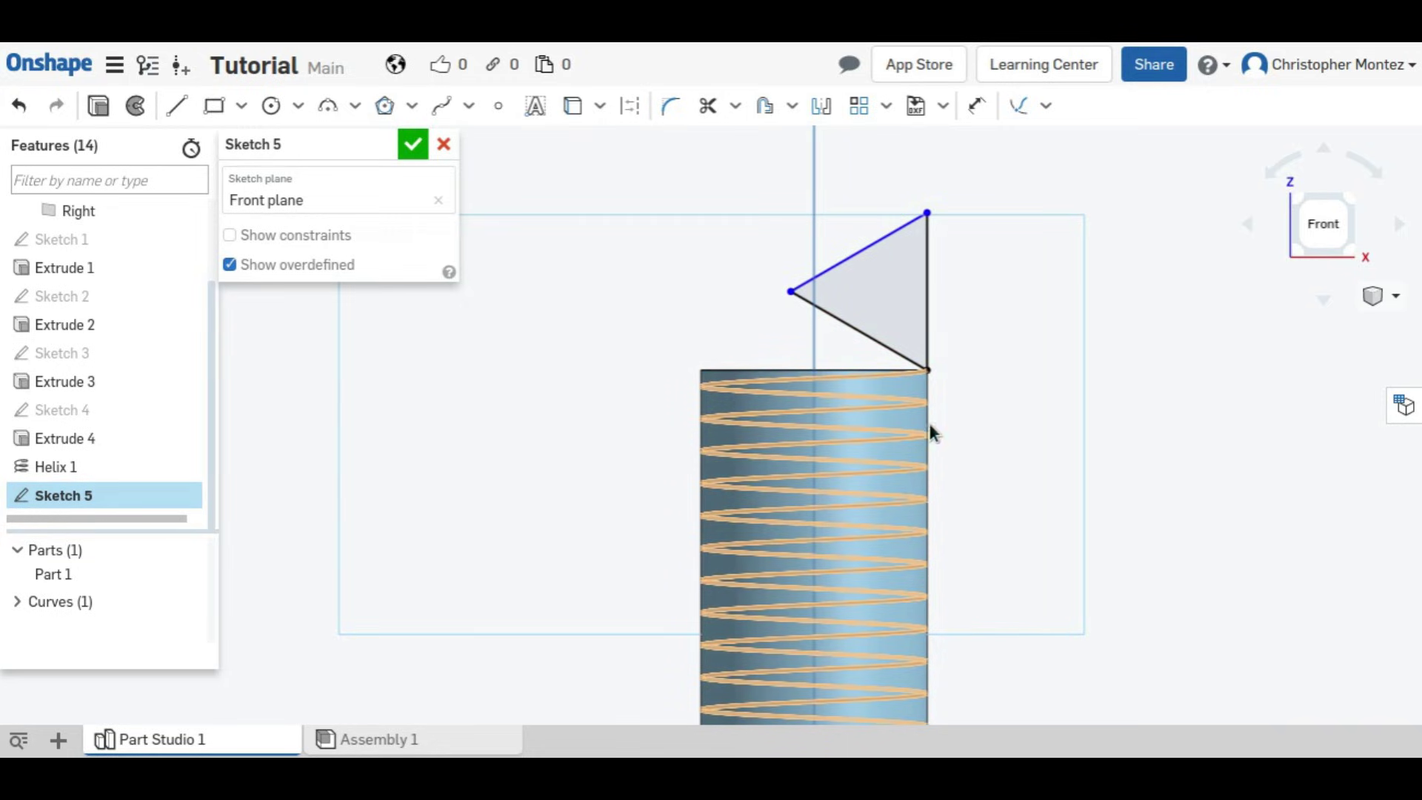
pyautogui.click(977, 105)
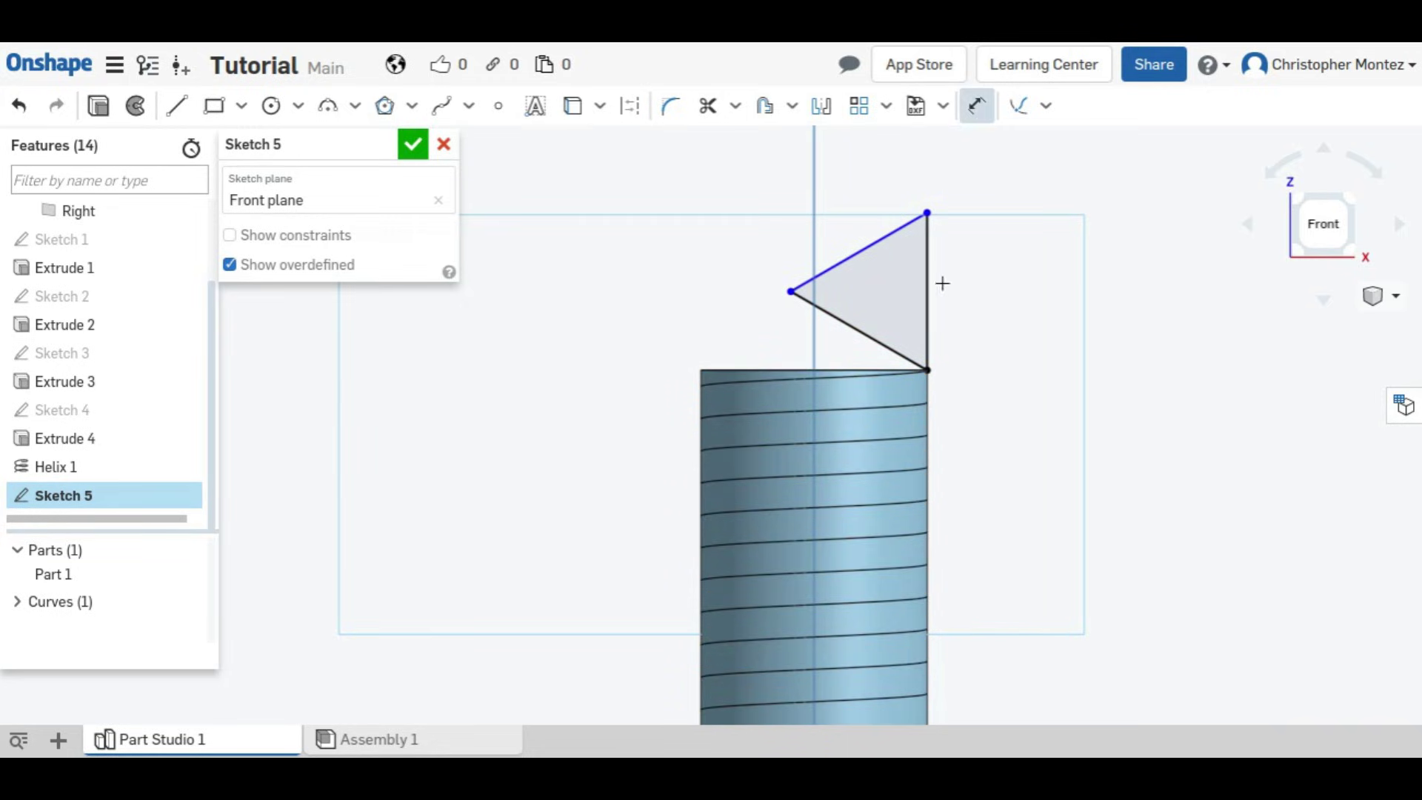
pyautogui.click(928, 292)
pyautogui.click(1030, 297)
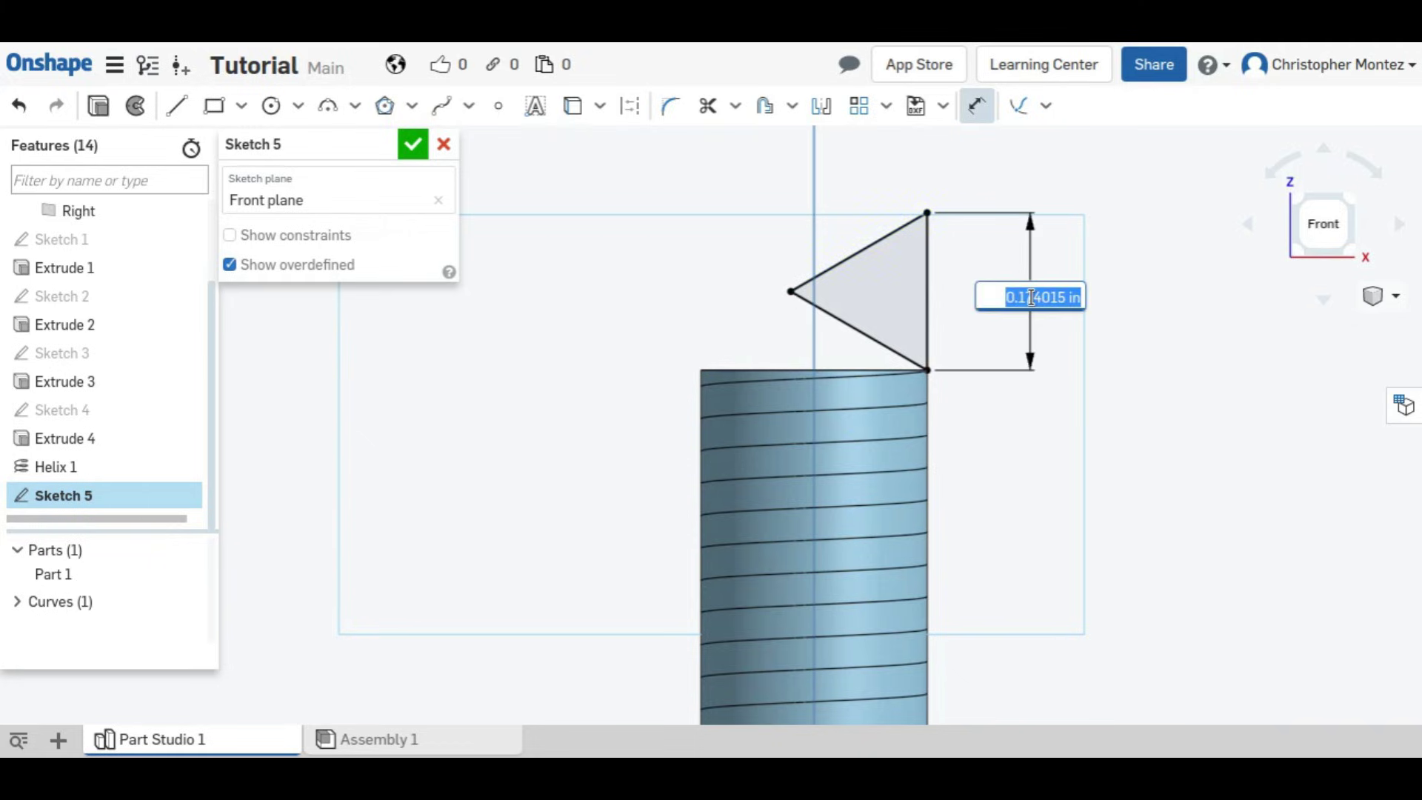
pyautogui.write('1/28')
pyautogui.press('Return')
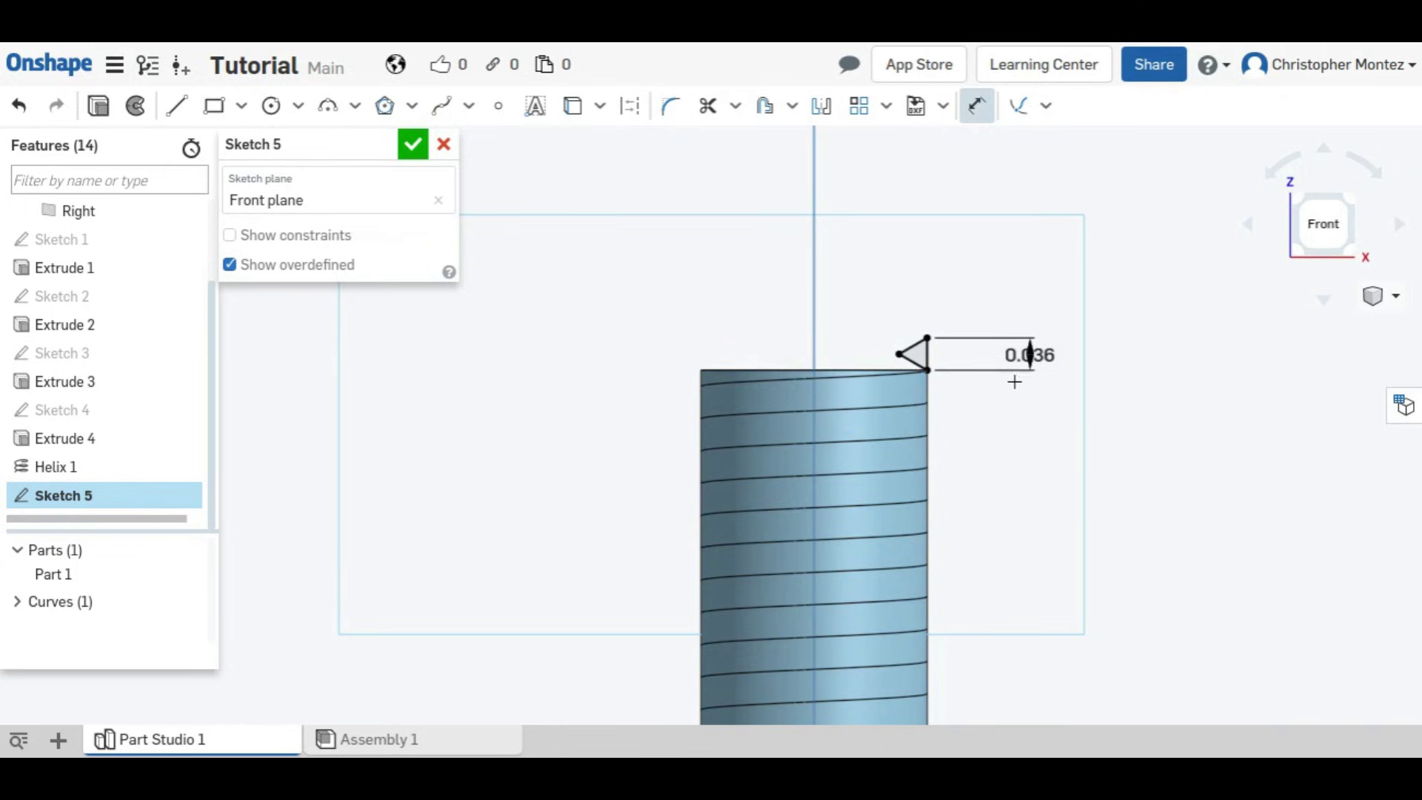
# - Set the triangle's side dimension to 0.035 in and finish the thread profile sketch
pyautogui.scroll(3, 966, 383)
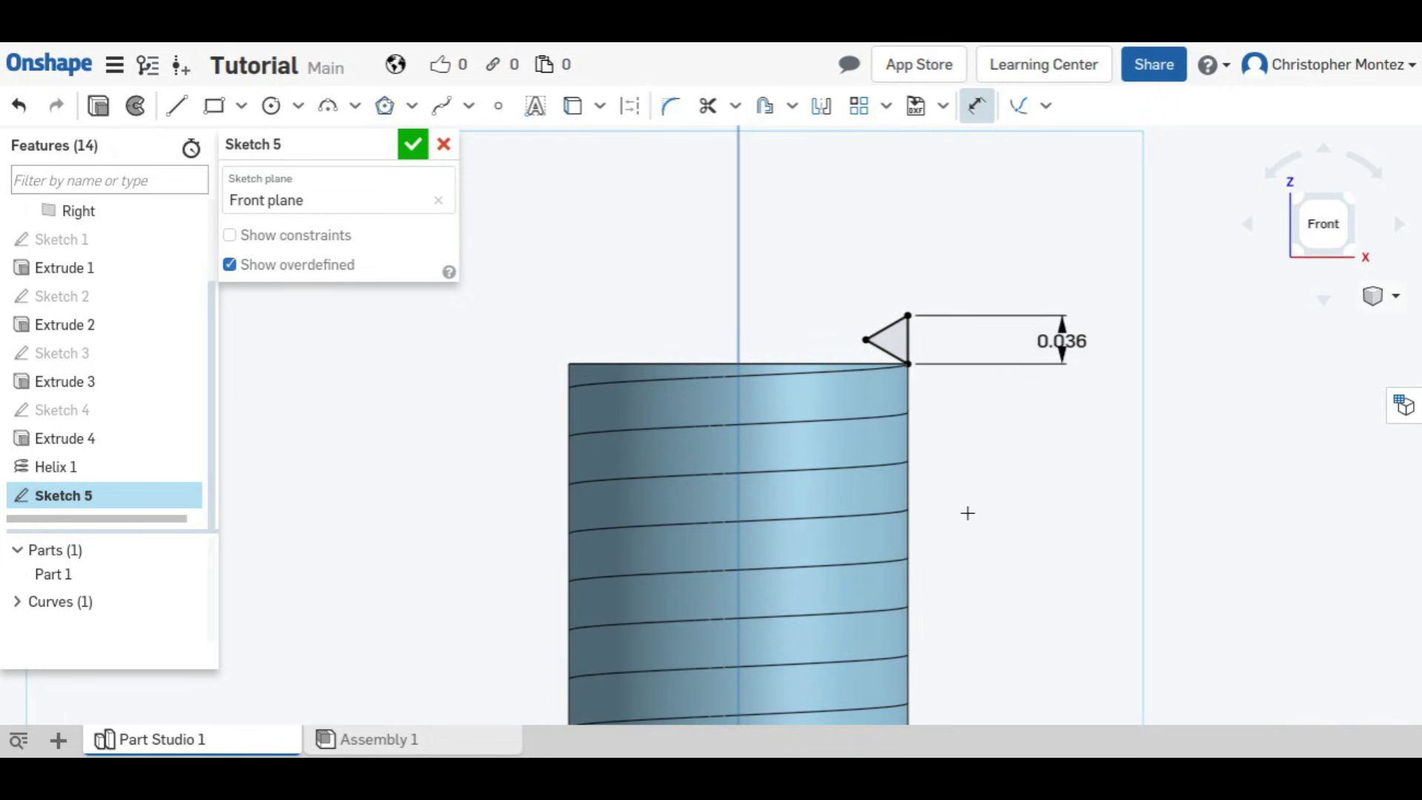
pyautogui.doubleClick(1078, 345)
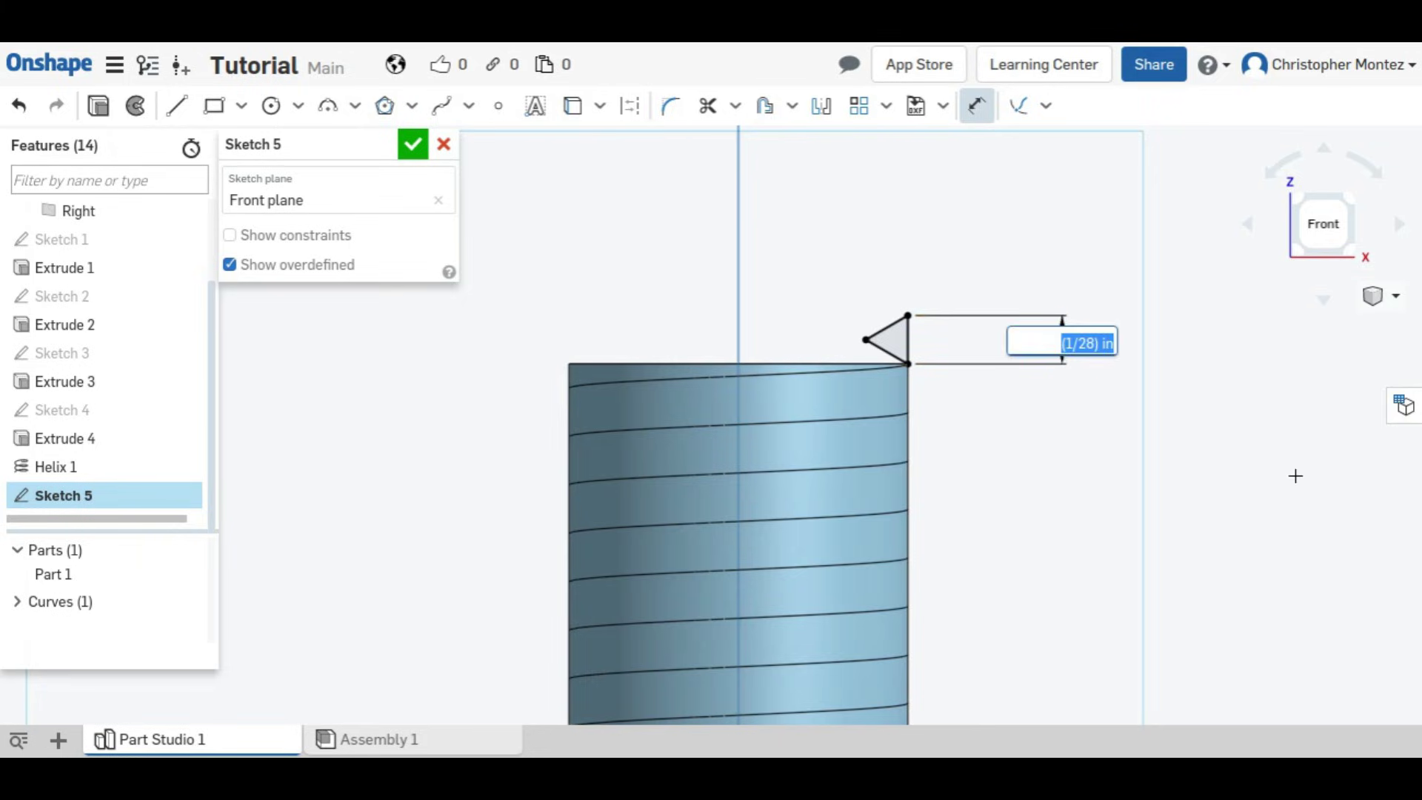
pyautogui.write('0.035')
pyautogui.press('Return')
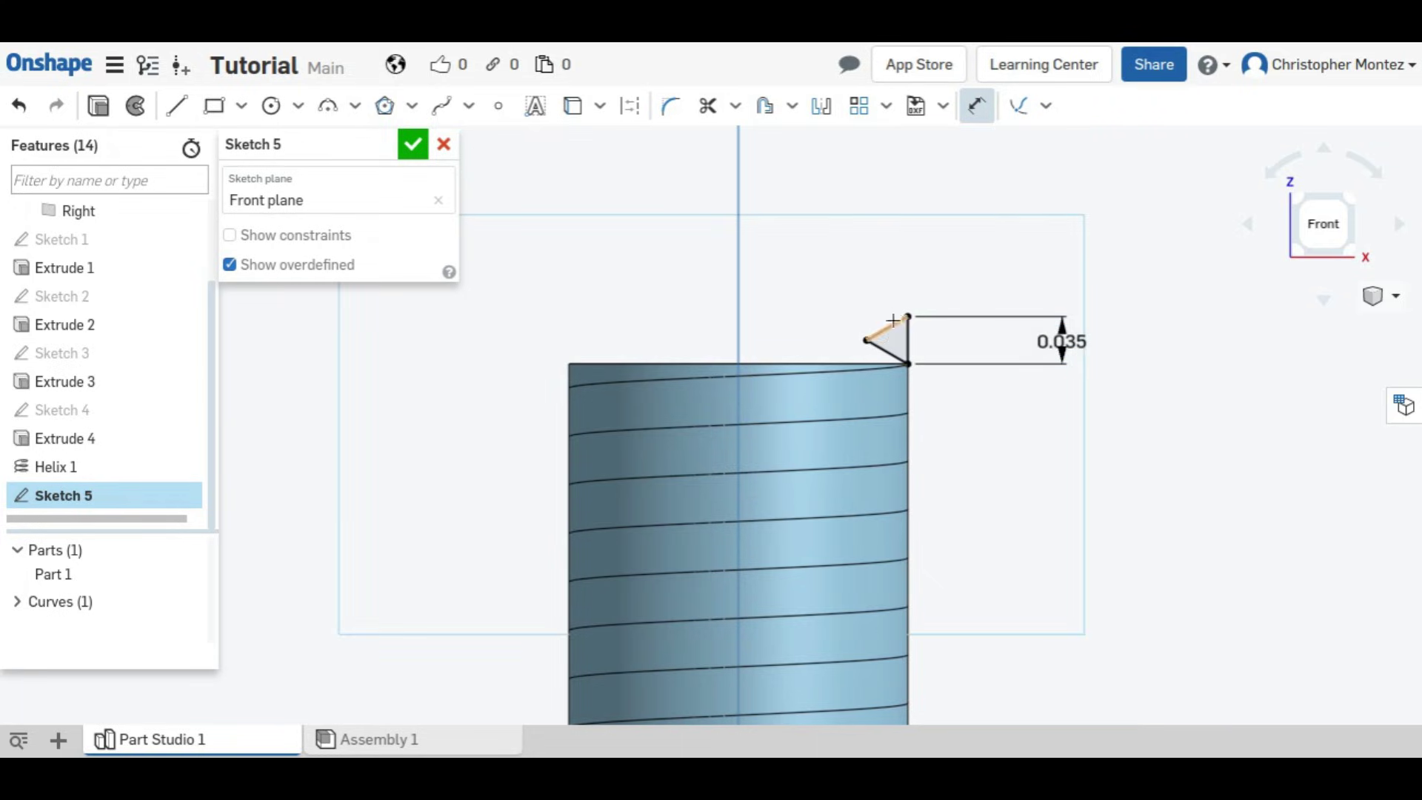
pyautogui.scroll(-1, 1049, 493)
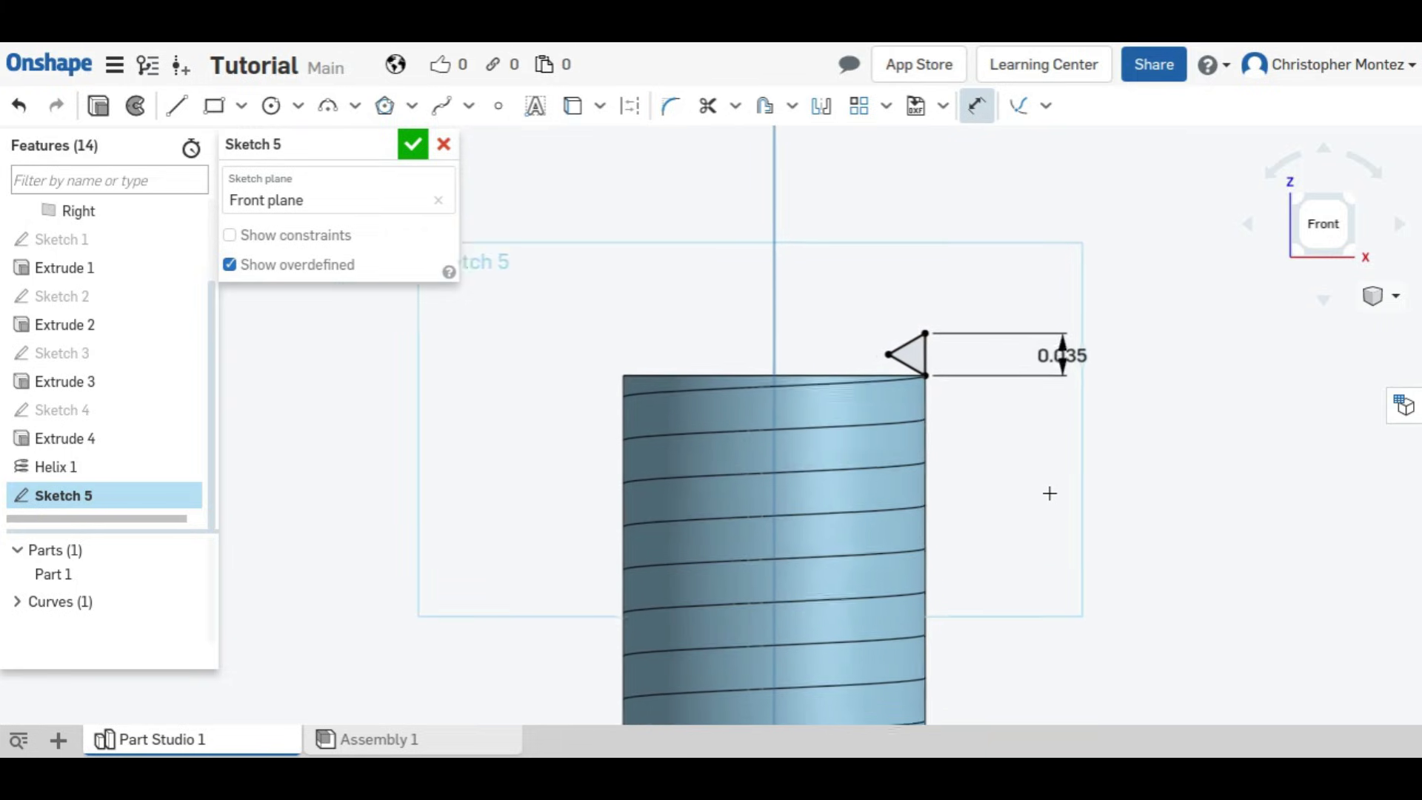
pyautogui.scroll(-3, 1028, 419)
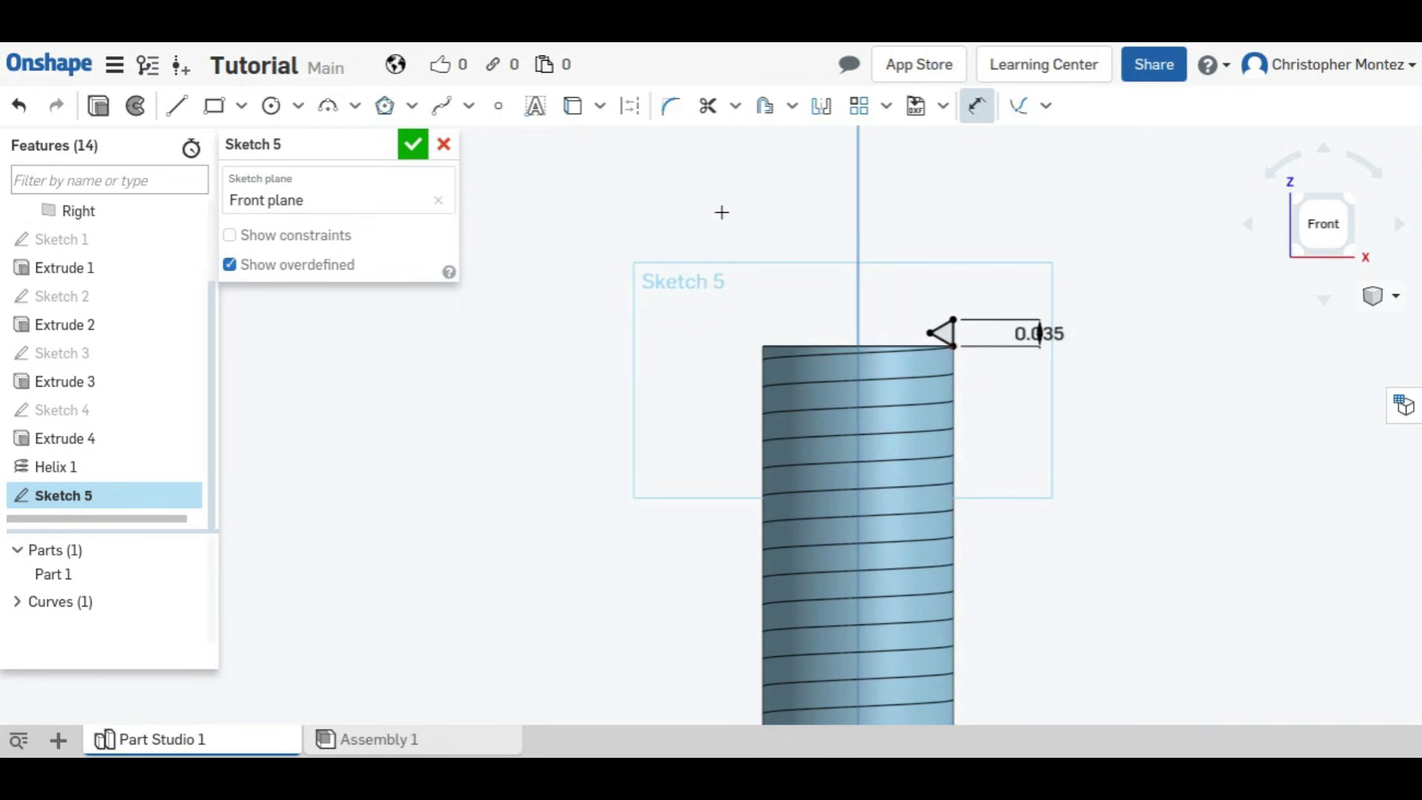
pyautogui.click(413, 144)
# - Cut the thread into the shank with a solid Remove Sweep of the triangular profile along the helix
pyautogui.moveTo(766, 406)
pyautogui.mouseDown(button='right')
pyautogui.moveTo(931, 505)
pyautogui.moveTo(912, 340)
pyautogui.moveTo(866, 308)
pyautogui.moveTo(828, 368)
pyautogui.moveTo(891, 434)
pyautogui.mouseUp(button='right')
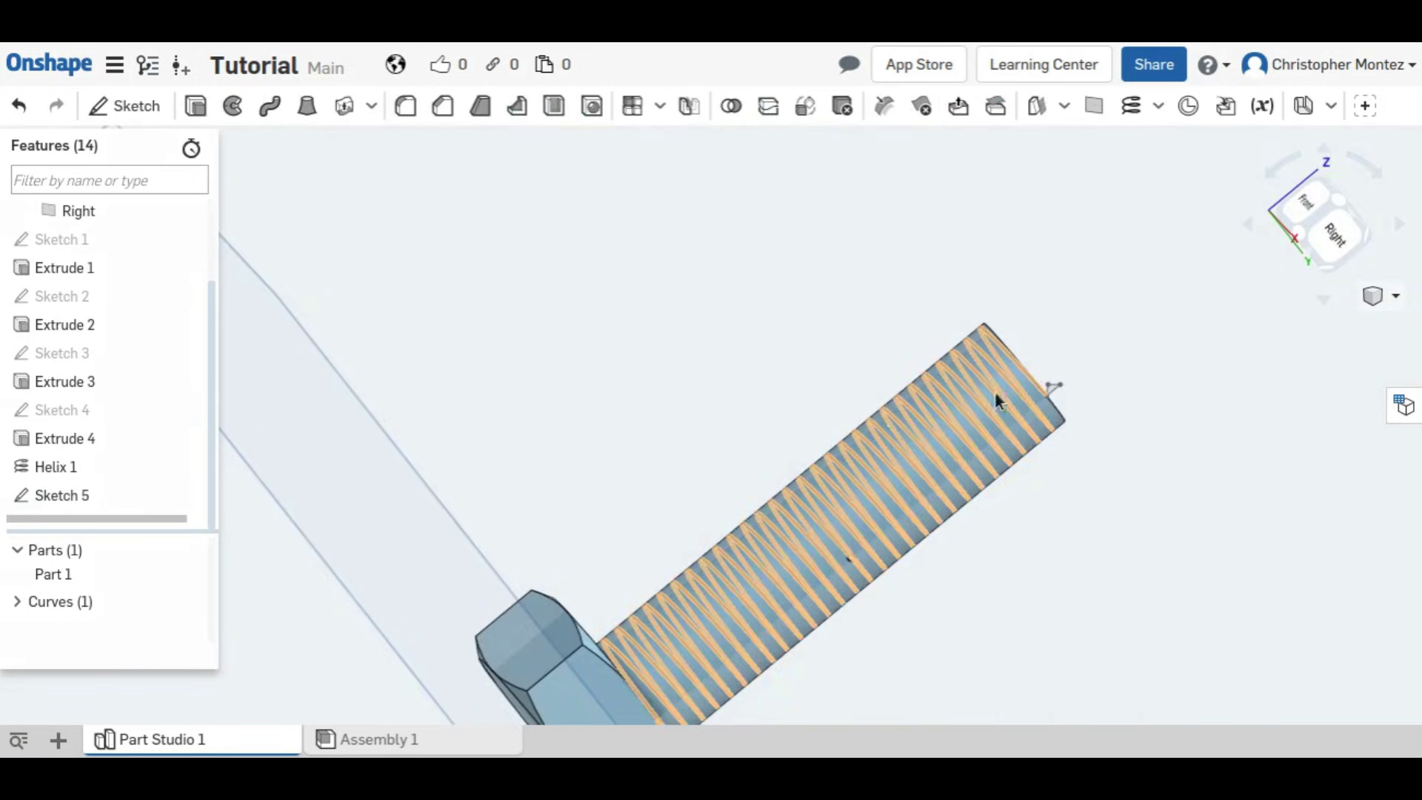
pyautogui.click(270, 106)
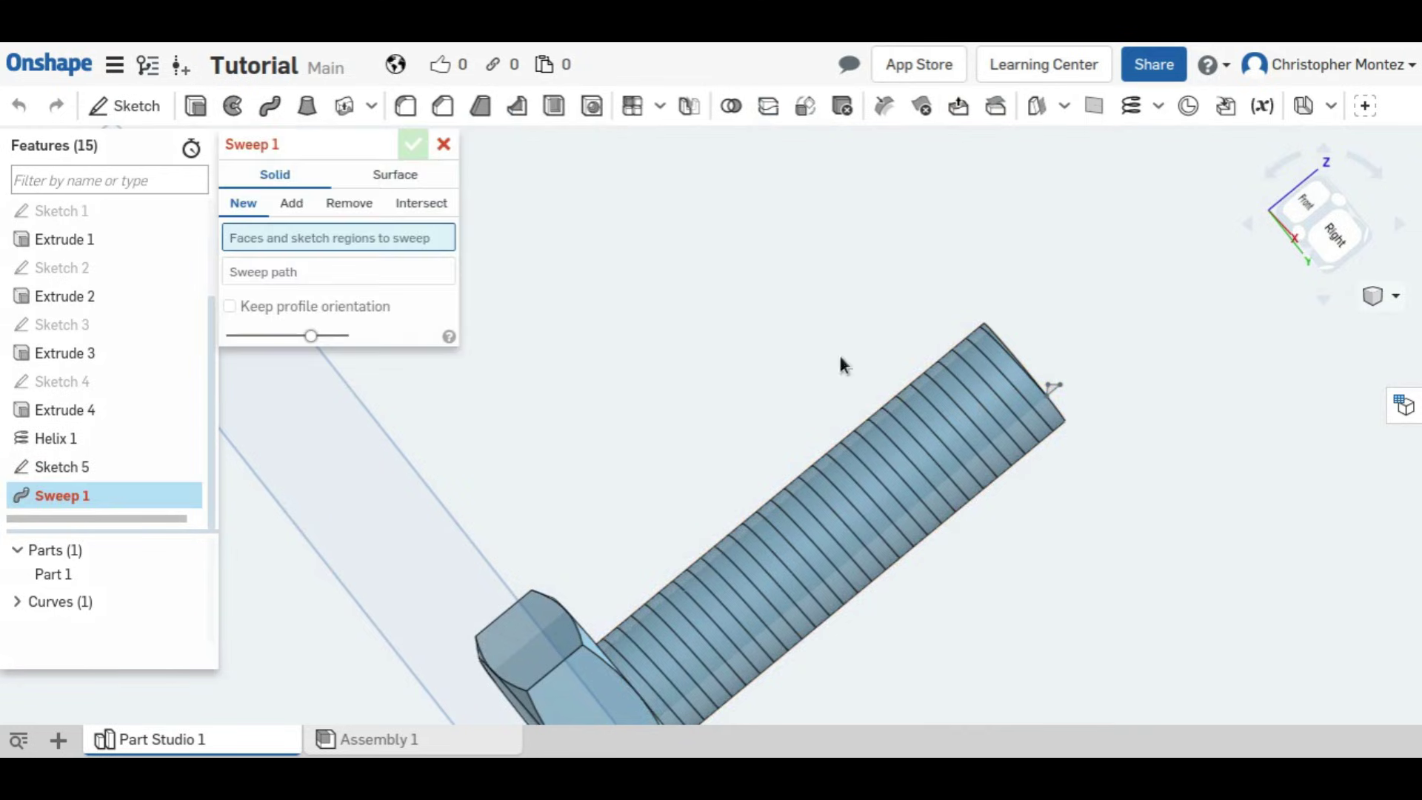
pyautogui.scroll(5, 1072, 375)
pyautogui.click(1054, 421)
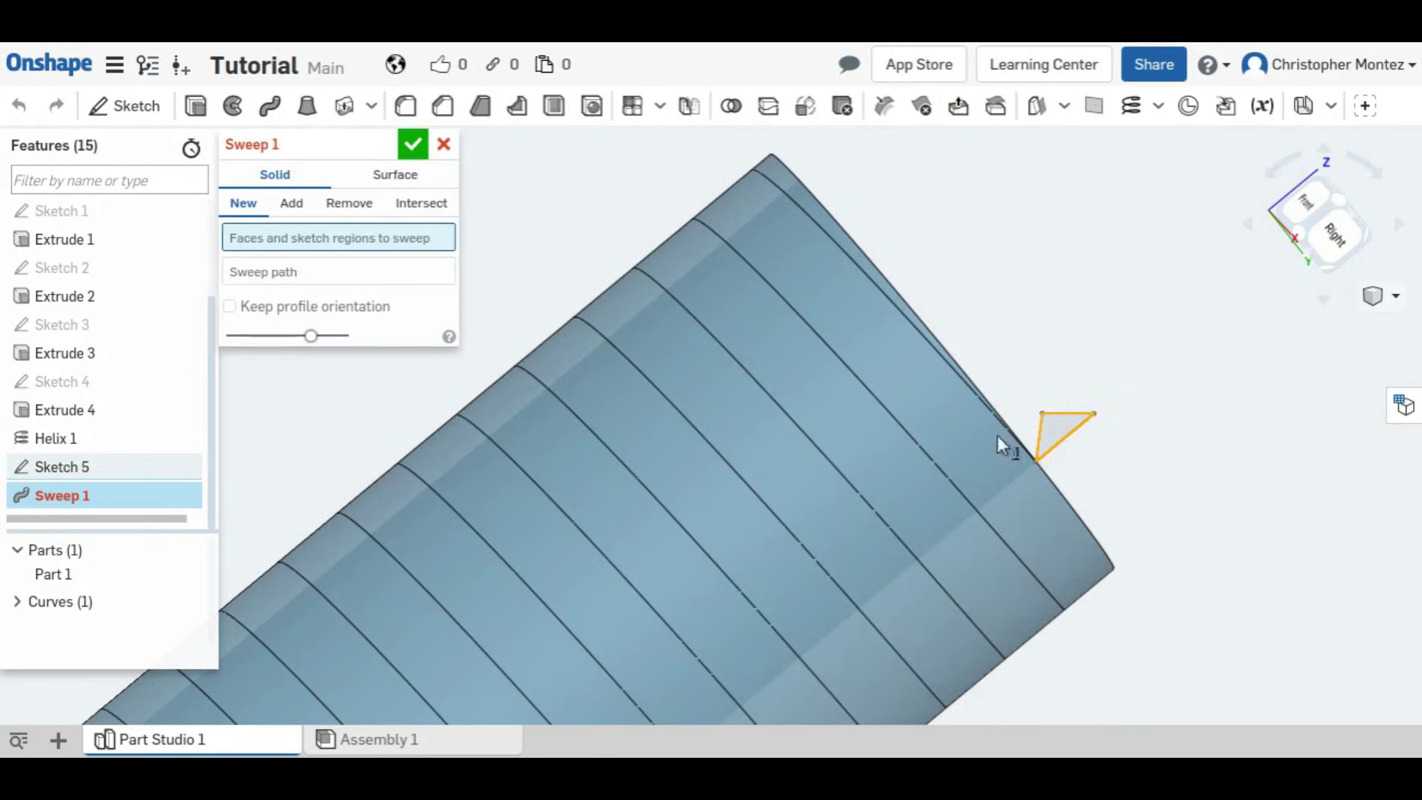
pyautogui.click(319, 288)
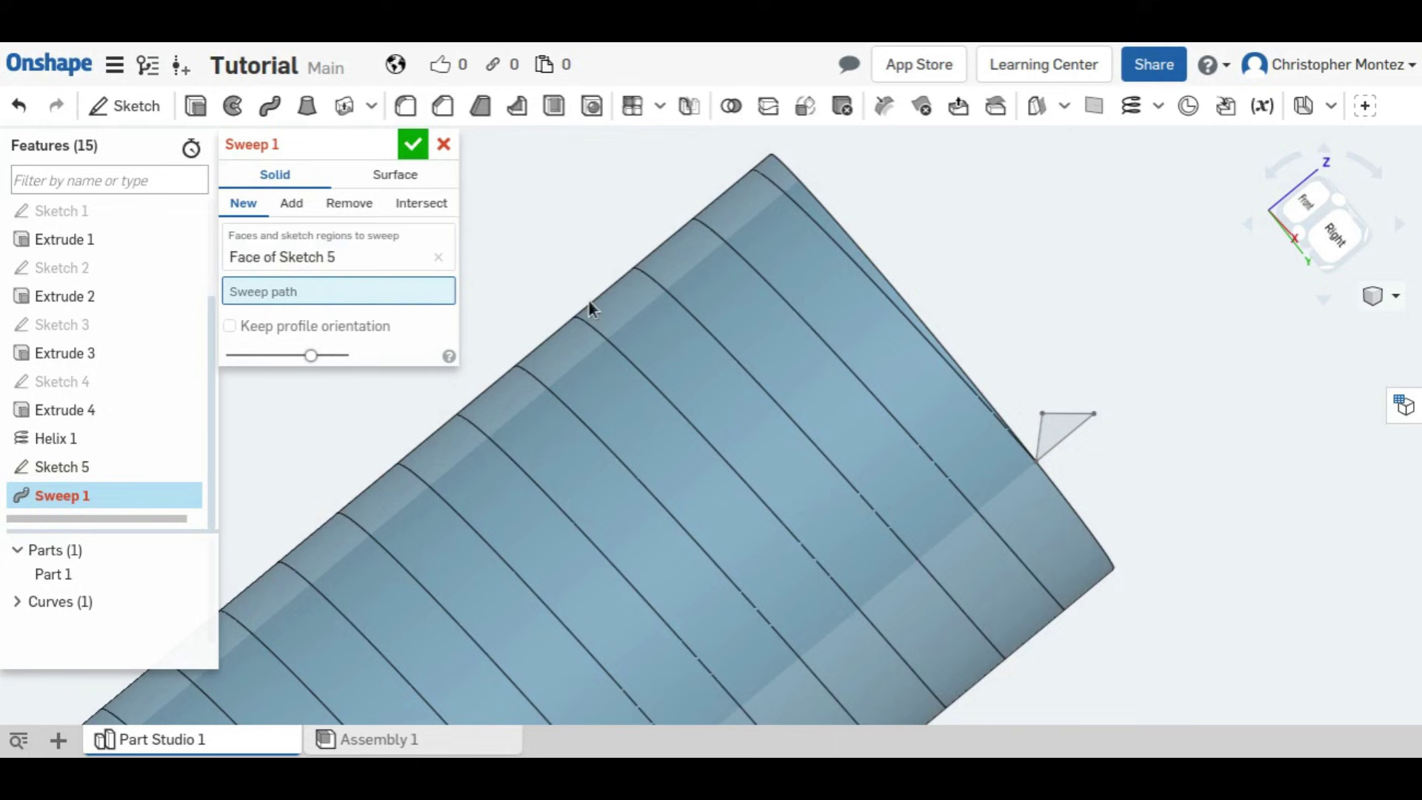
pyautogui.click(708, 335)
pyautogui.moveTo(708, 332); pyautogui.dragTo(863, 403, button='right')
pyautogui.click(355, 201)
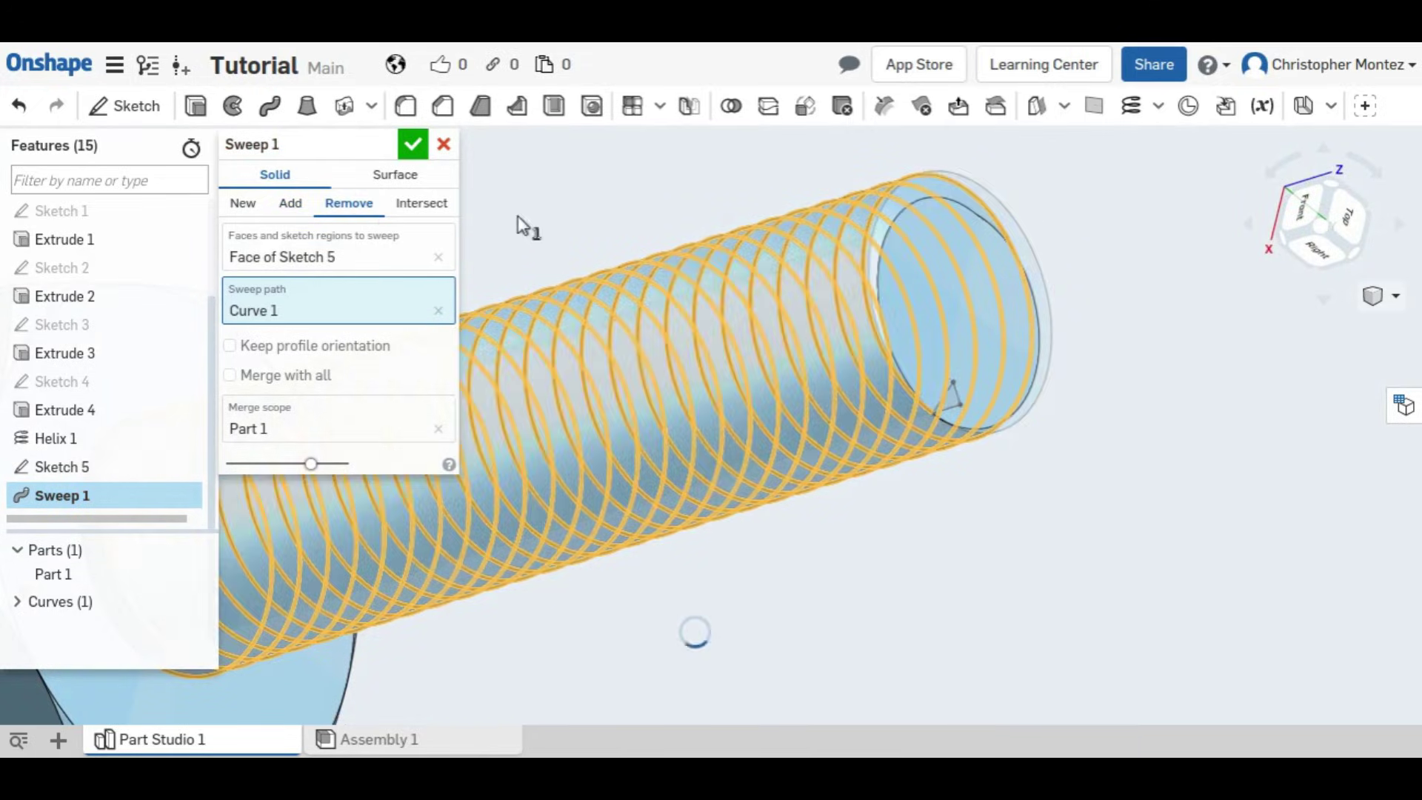
pyautogui.click(412, 143)
# - Measure the minimum distance between the two helical edges at the thread crest near the shank's free end, and clear the selection
pyautogui.moveTo(437, 197); pyautogui.dragTo(714, 344, button='right')
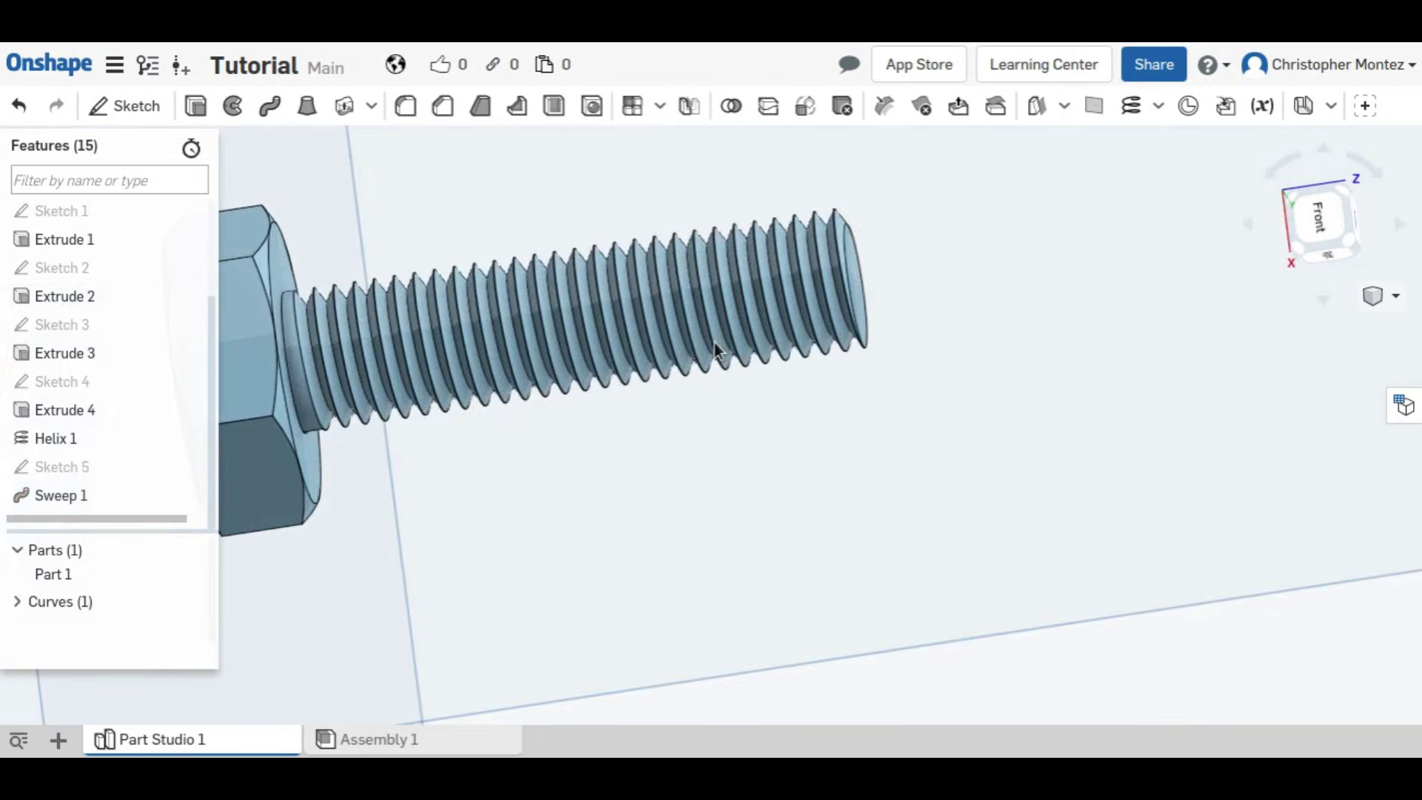
pyautogui.scroll(10, 826, 394)
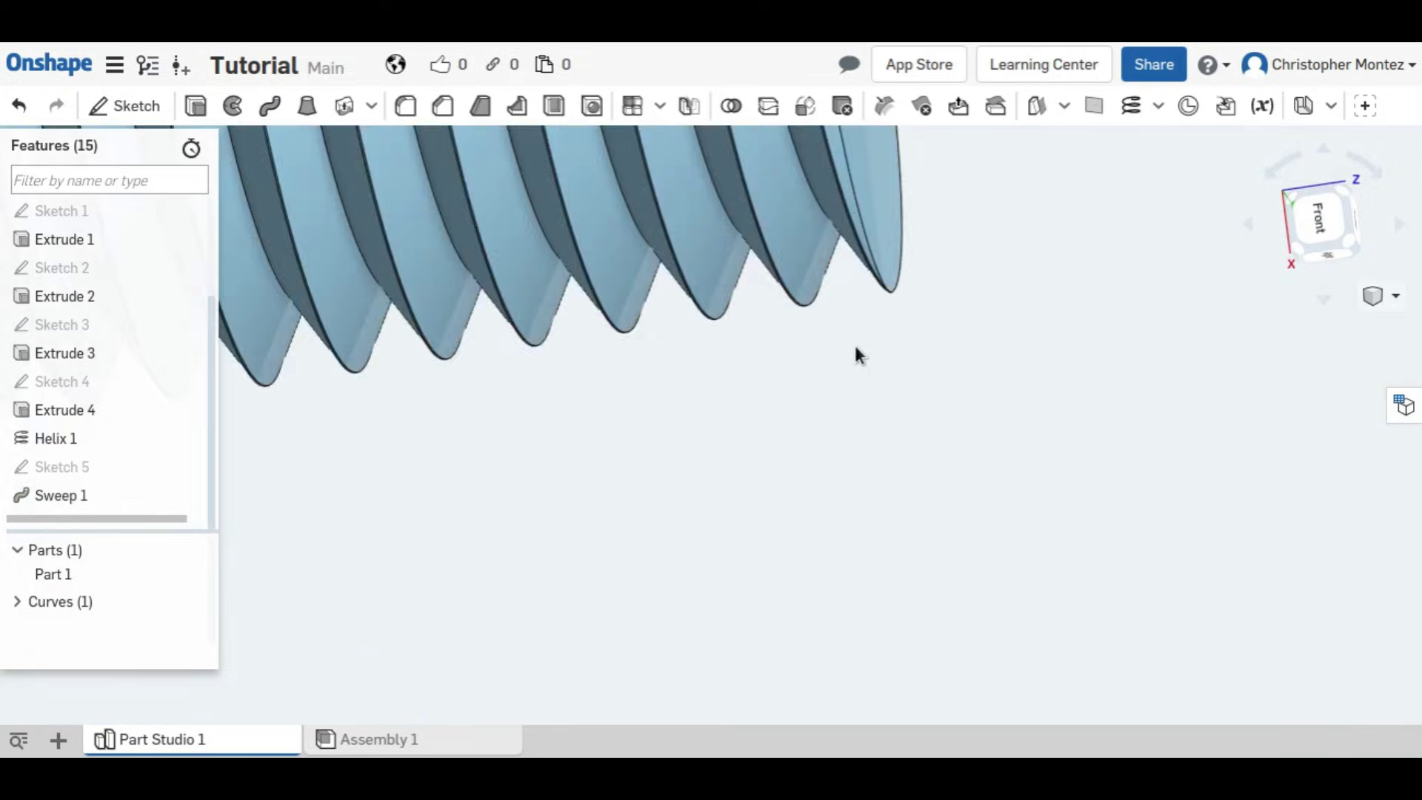
pyautogui.scroll(8, 774, 280)
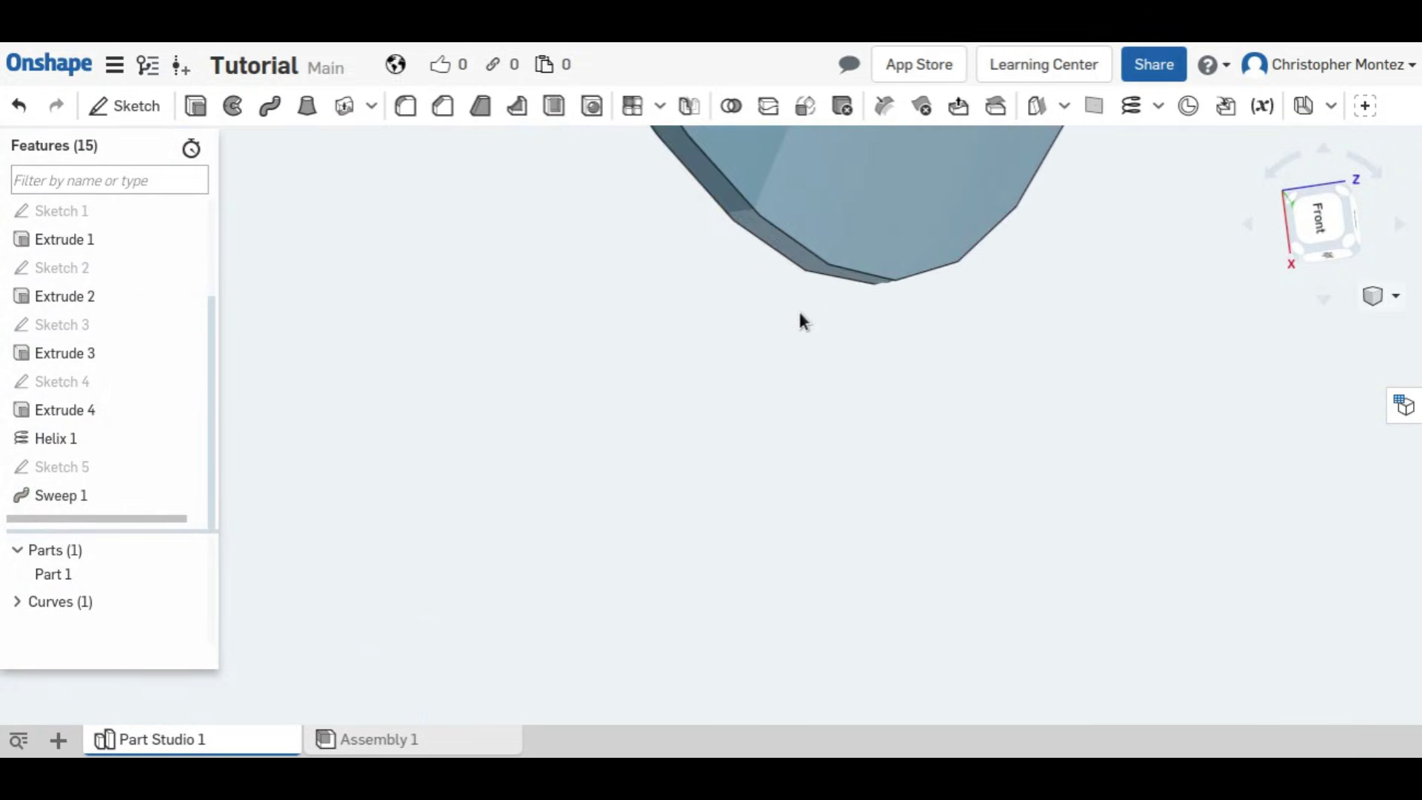
pyautogui.moveTo(819, 320); pyautogui.dragTo(829, 223, button='right')
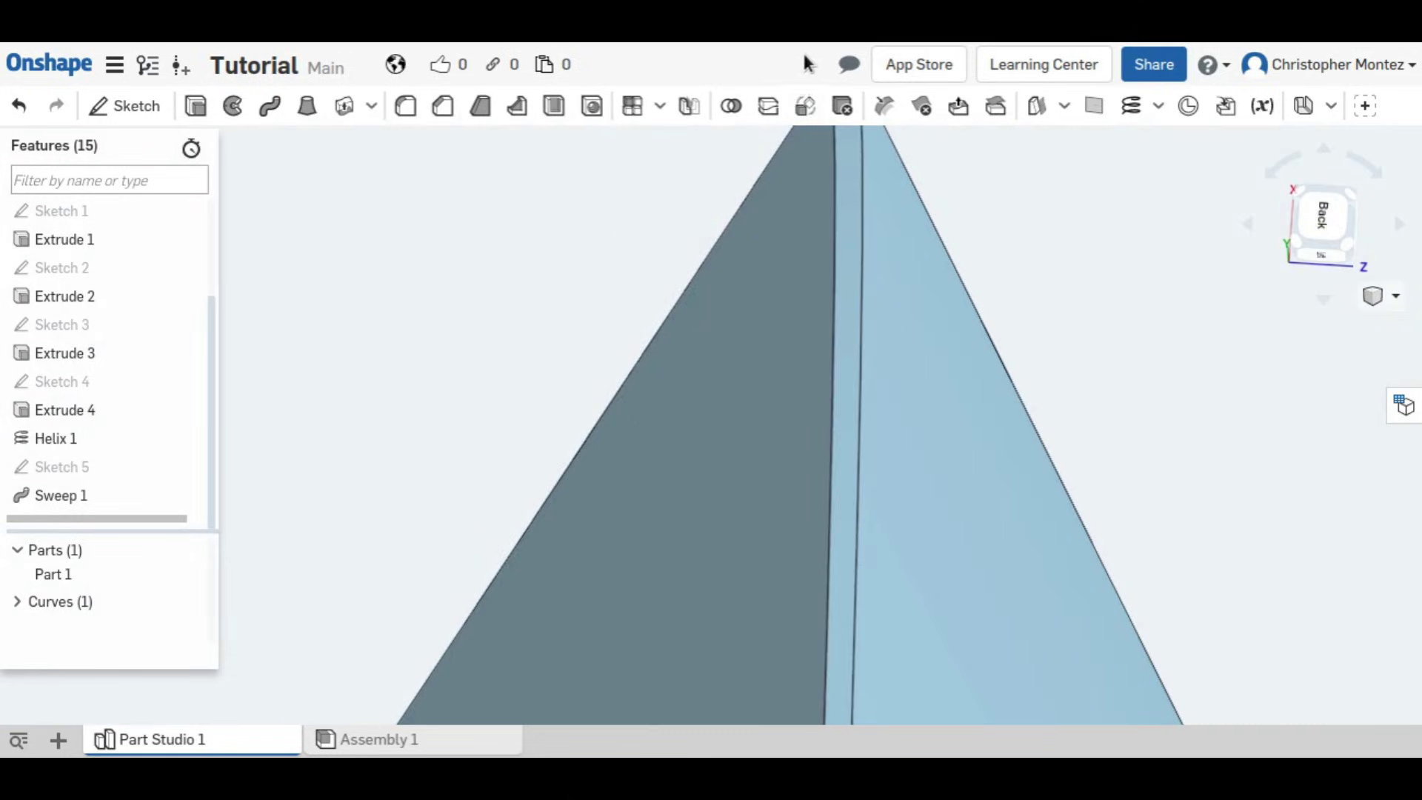
pyautogui.click(832, 256)
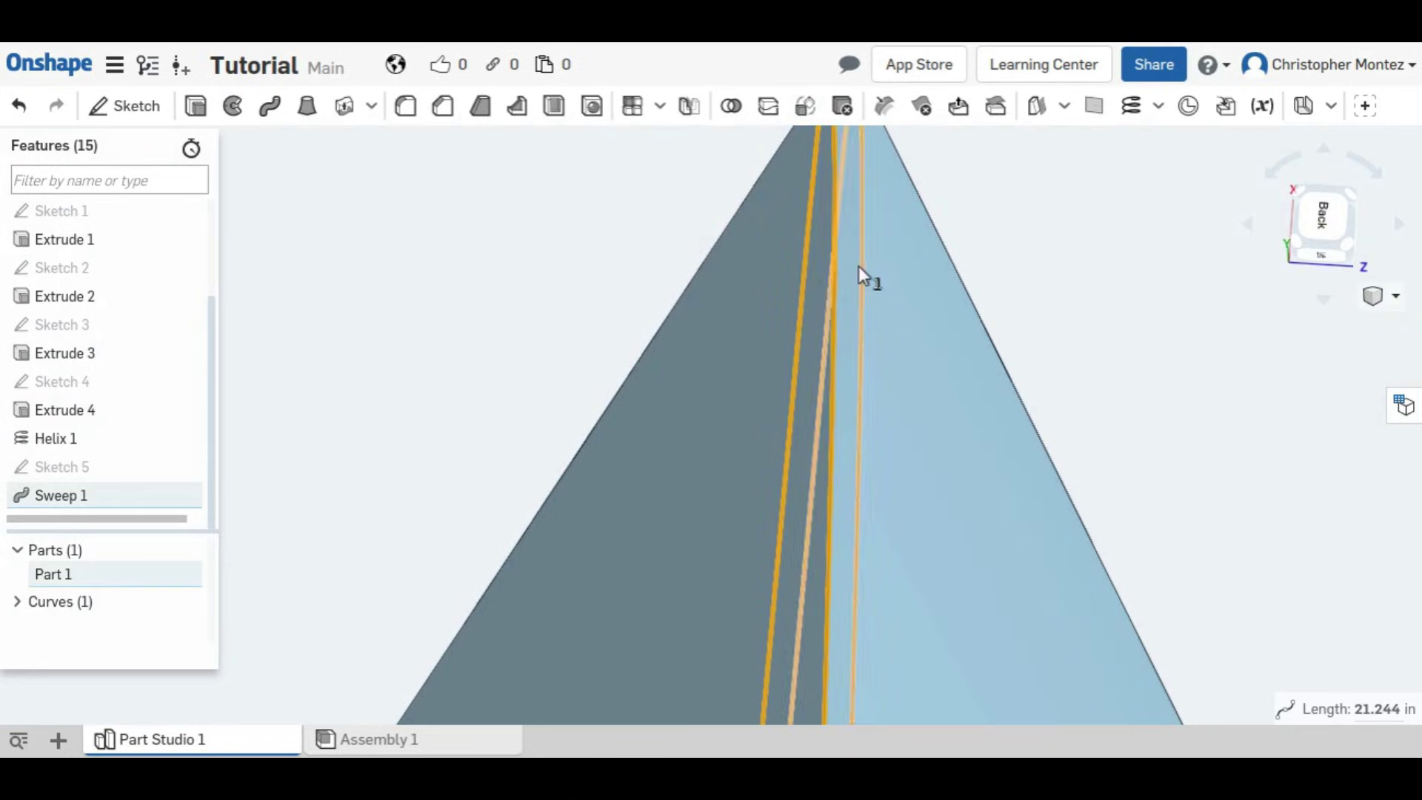
pyautogui.click(859, 265)
pyautogui.click(1340, 709)
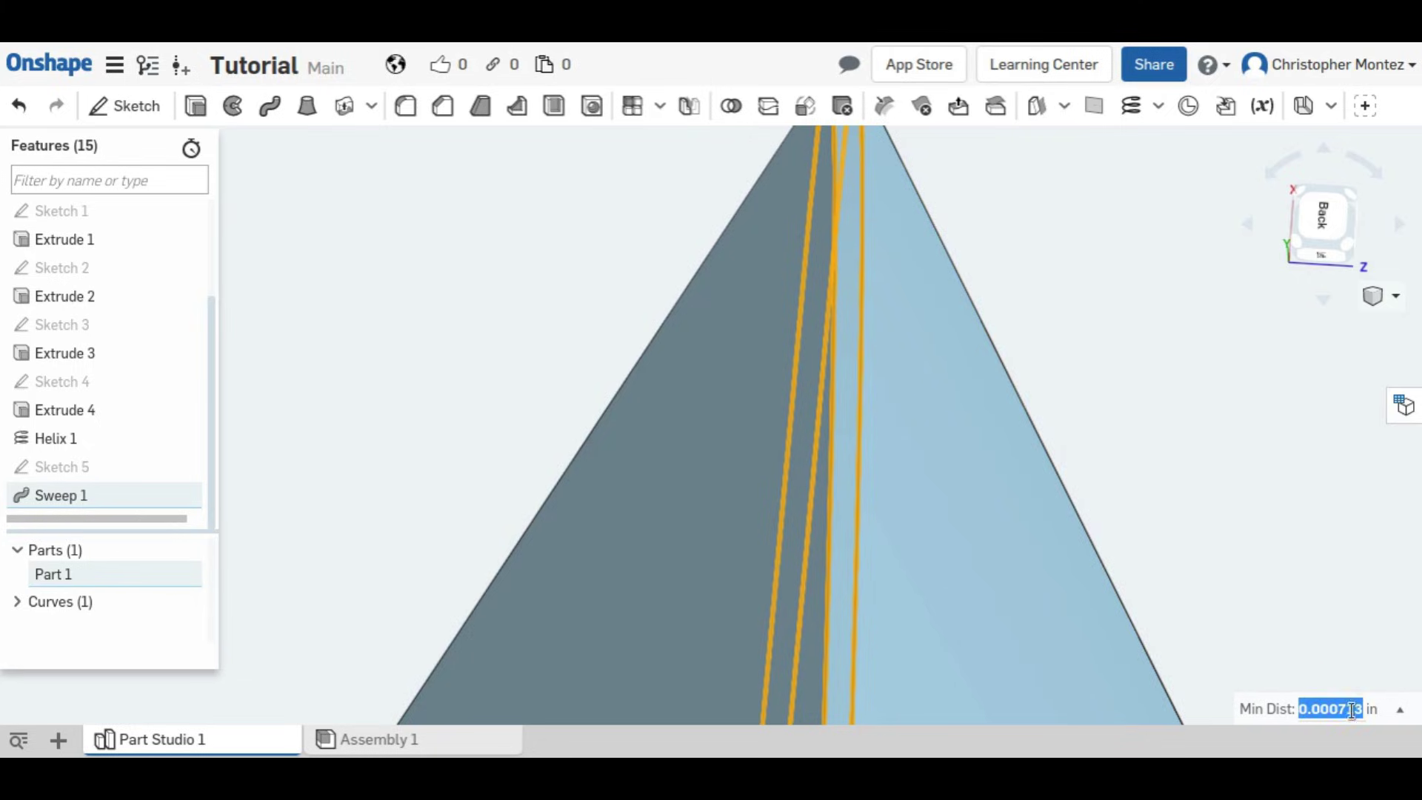
pyautogui.scroll(-5, 865, 502)
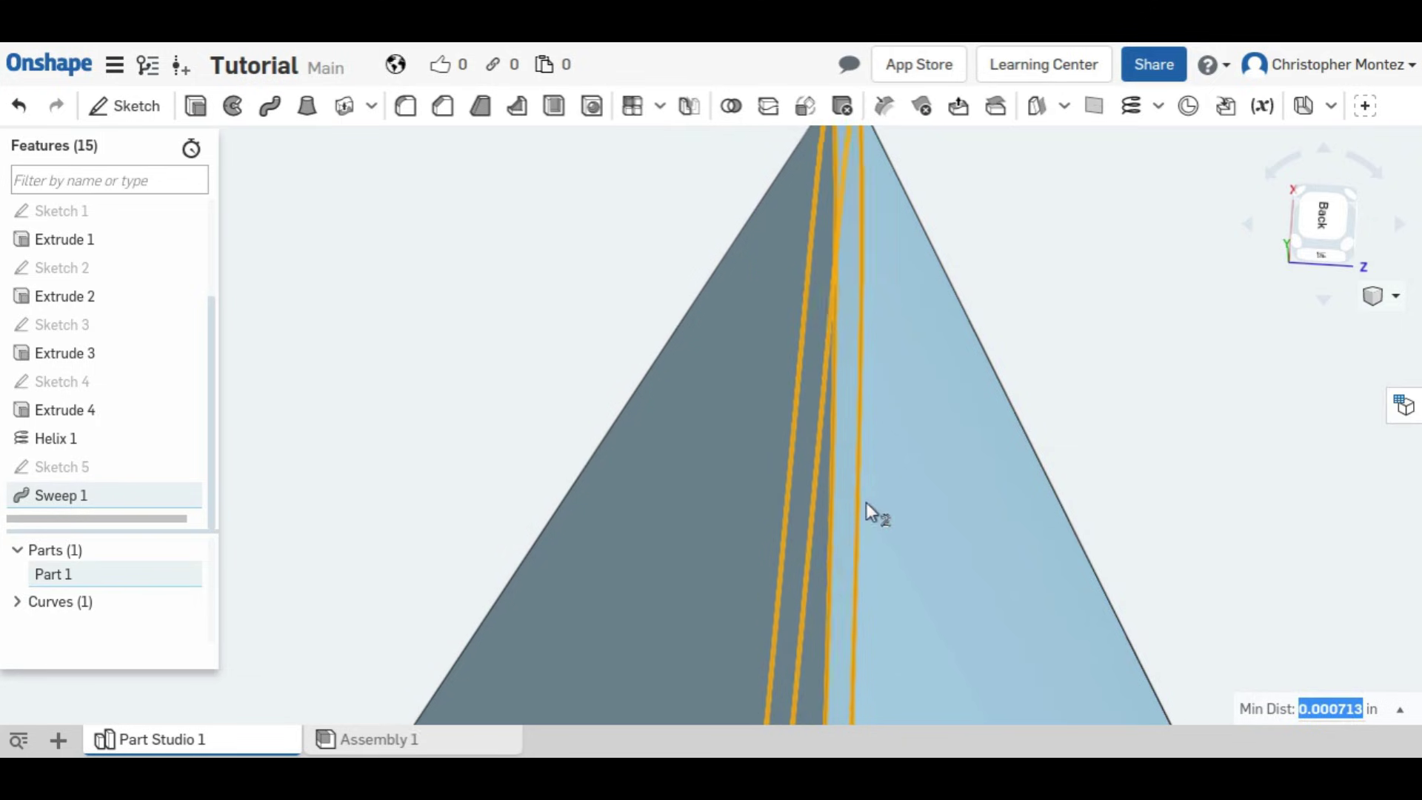
pyautogui.scroll(-5, 886, 393)
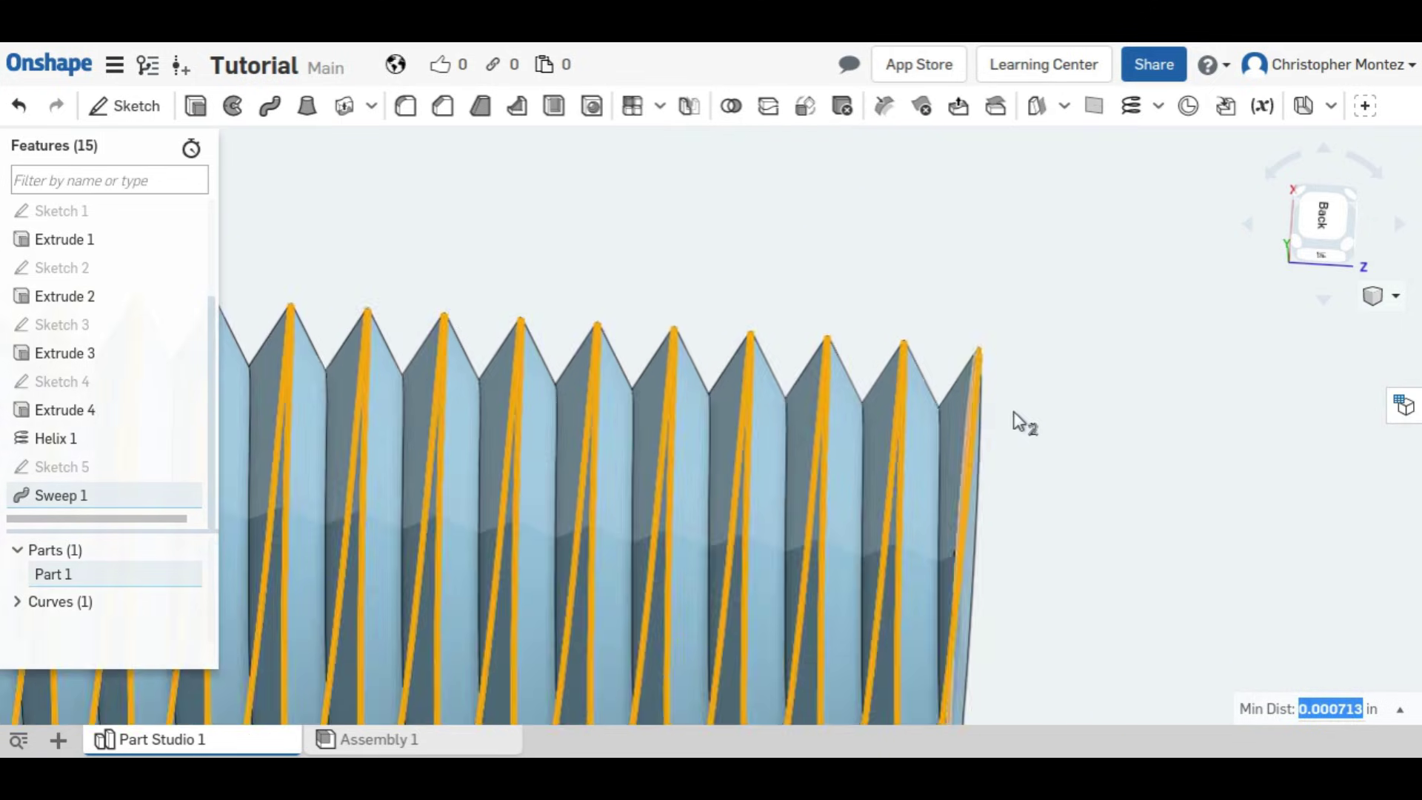
pyautogui.click(1047, 473)
pyautogui.scroll(-10, 1059, 472)
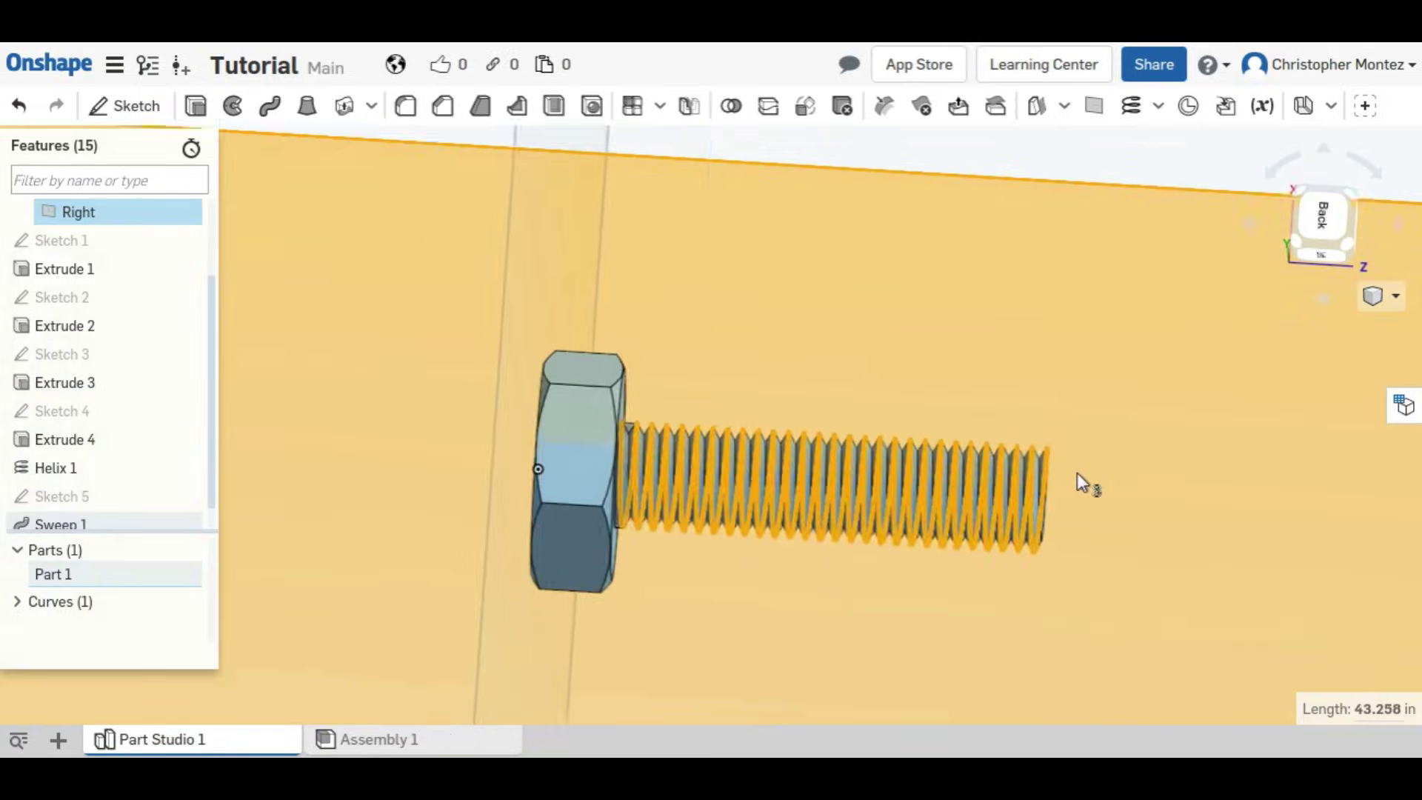
pyautogui.scroll(-2, 988, 381)
pyautogui.click(292, 286)
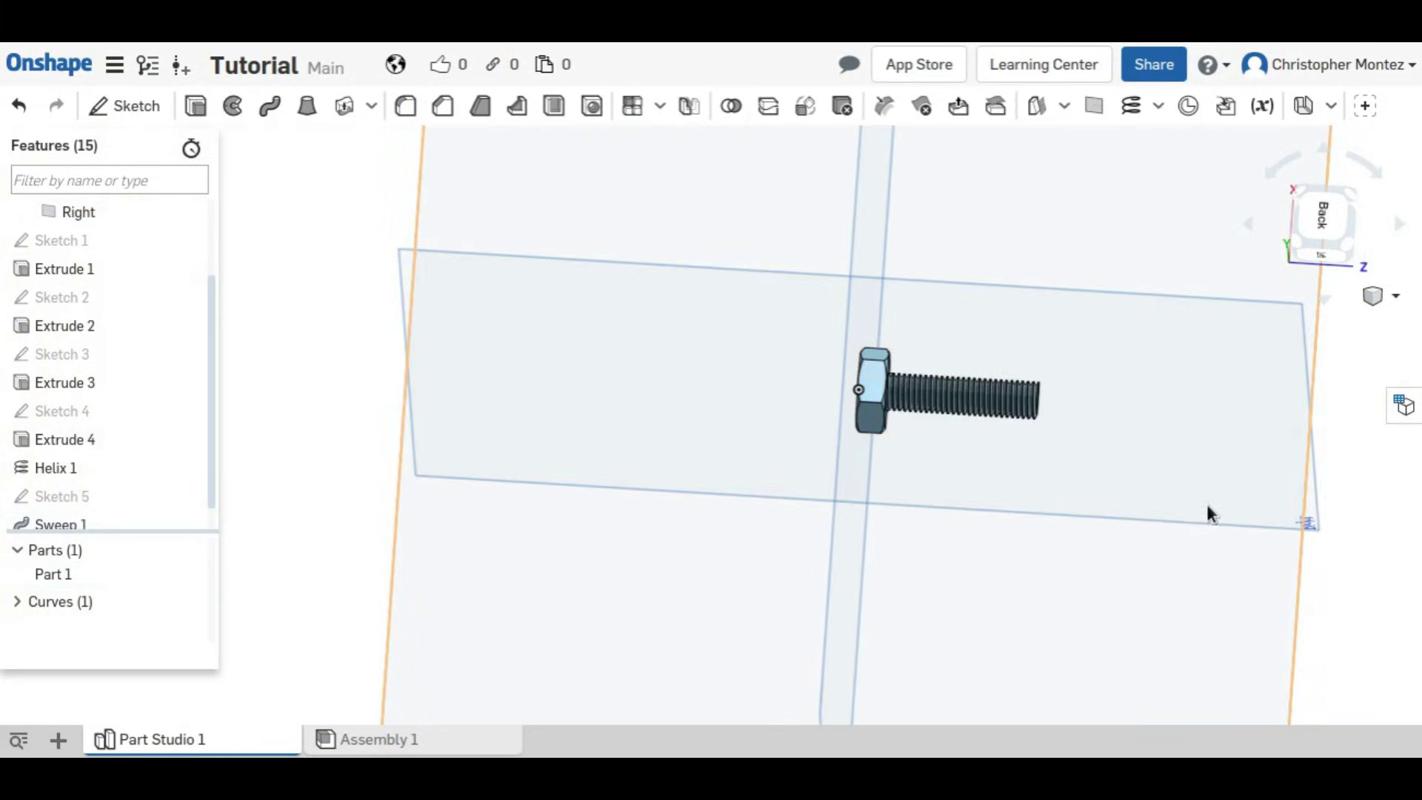
# - Start a new sketch on the Front plane, facing the threaded shank's free end
pyautogui.scroll(6, 992, 411)
pyautogui.moveTo(1007, 448); pyautogui.dragTo(1015, 408, button='right')
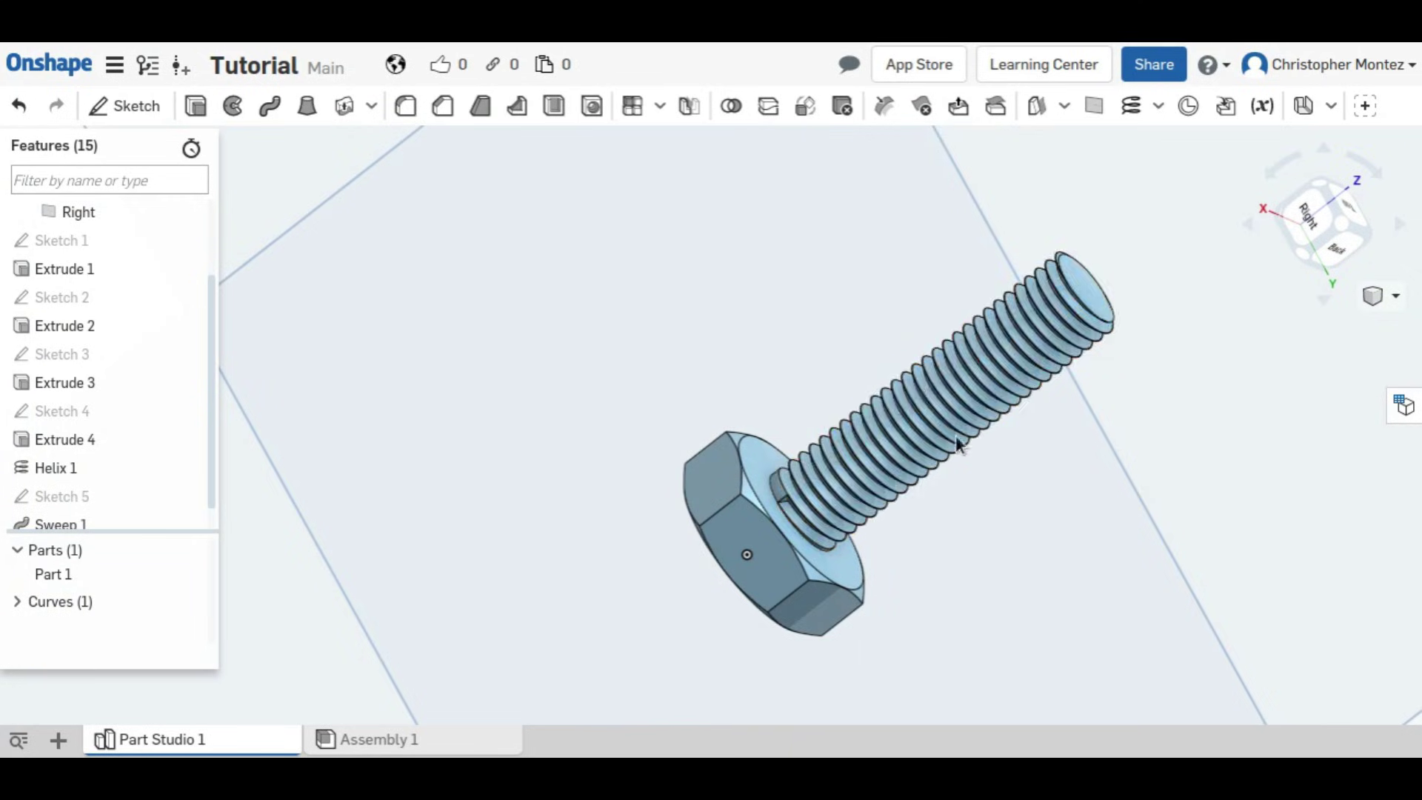
pyautogui.moveTo(1017, 408); pyautogui.dragTo(1107, 400, button='right')
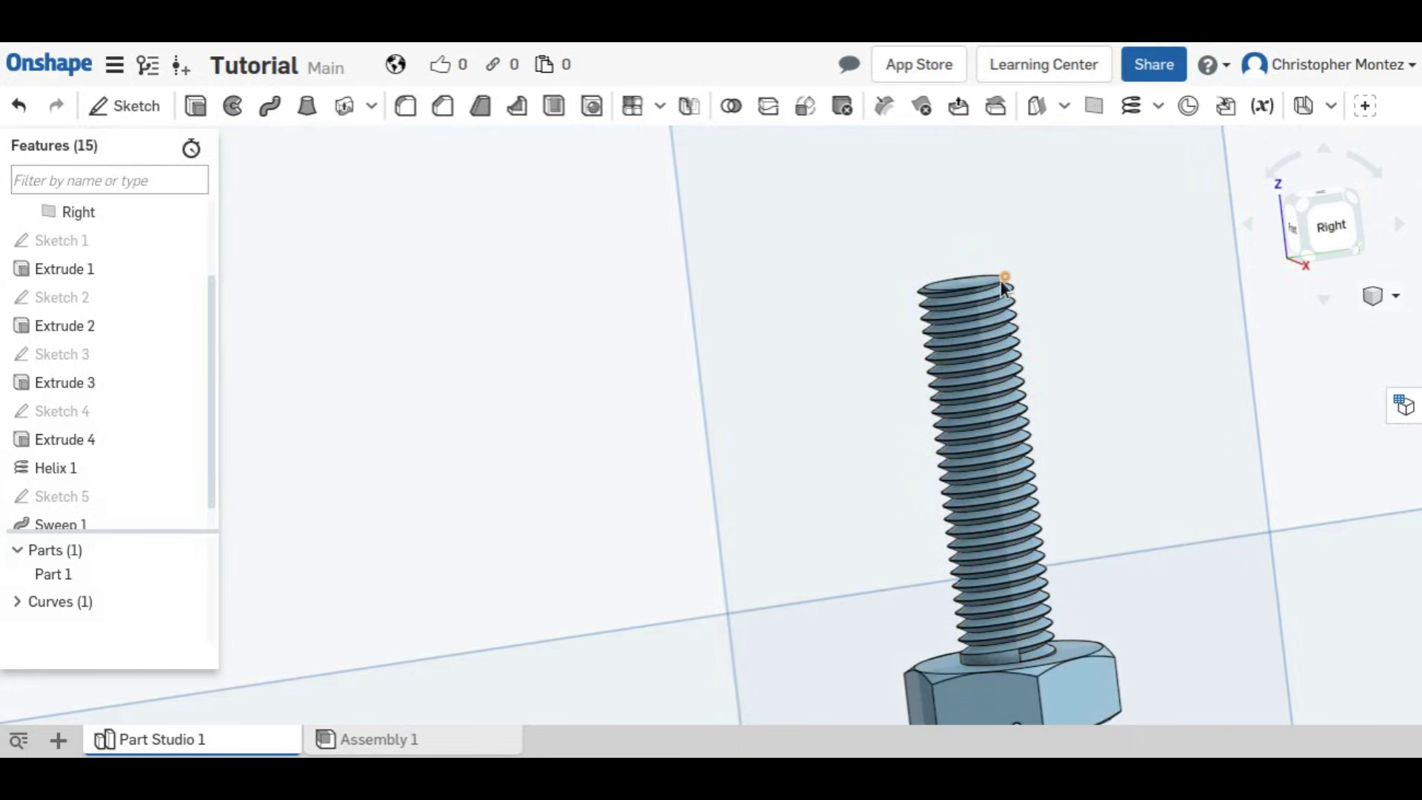
pyautogui.click(1343, 230)
pyautogui.hotkey('shift', 'Right')
pyautogui.click(1331, 243)
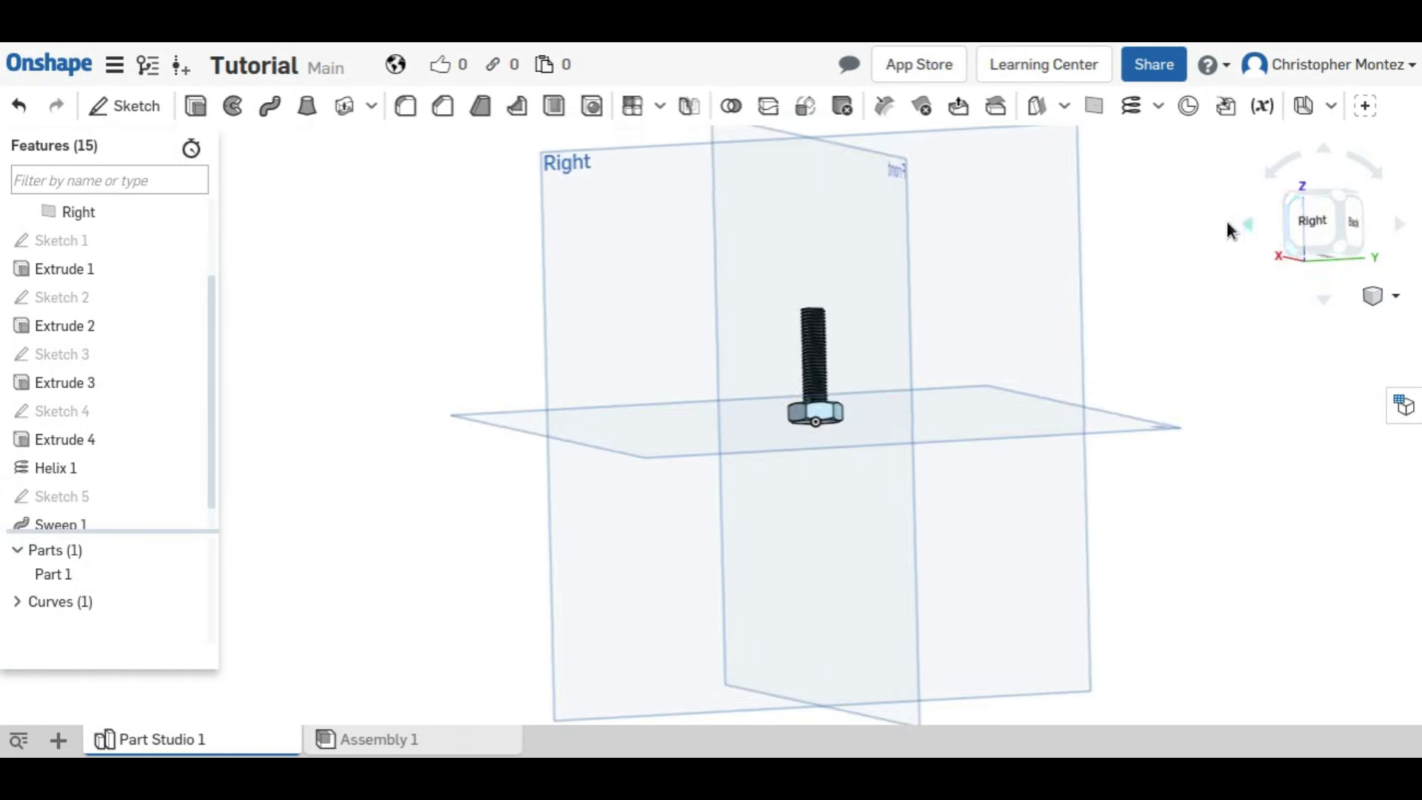
pyautogui.scroll(10, 851, 314)
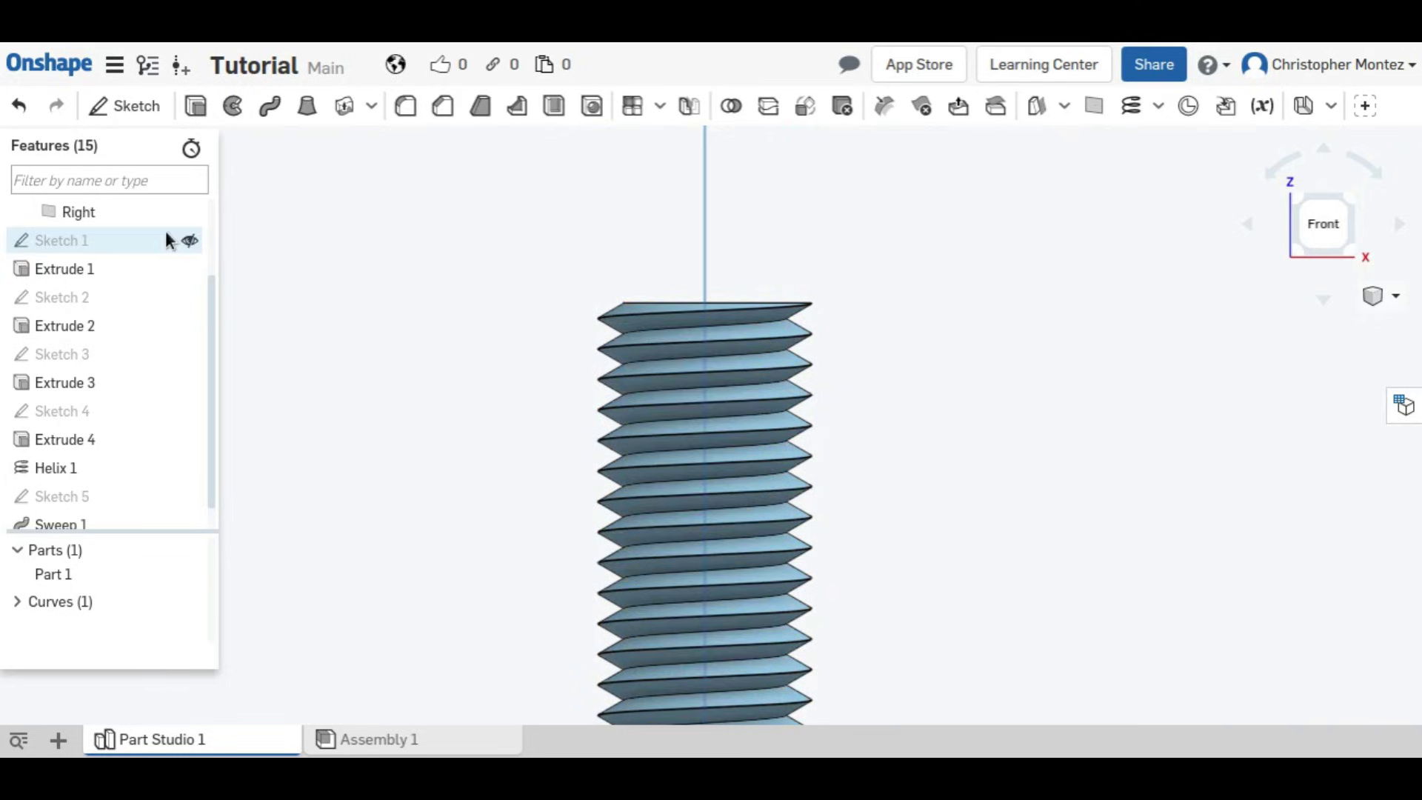
pyautogui.click(124, 105)
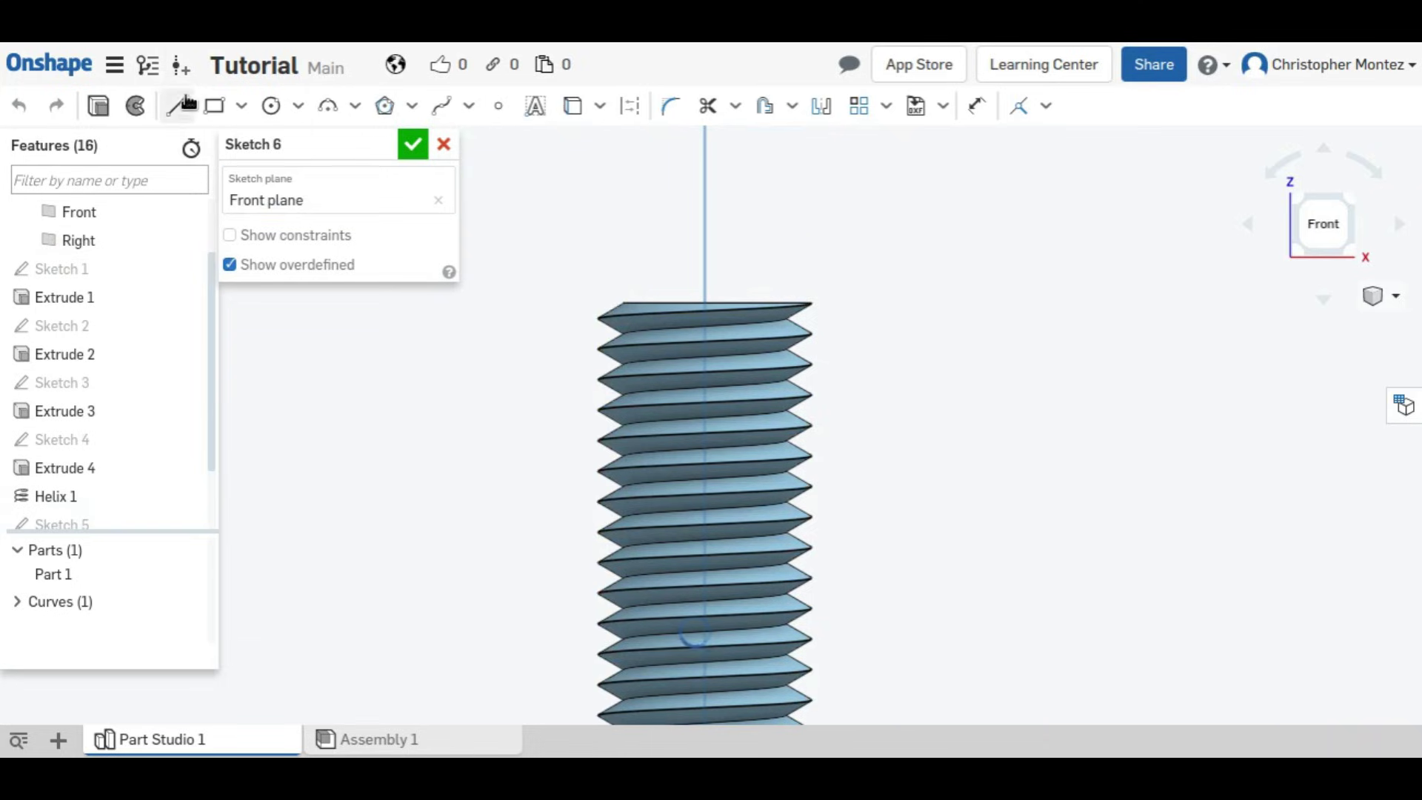
# - Sketch a closed right triangle about 0.087 in wide and 0.079 in tall, just outside the shank's free end, with horizontal and vertical legs
pyautogui.press('l')
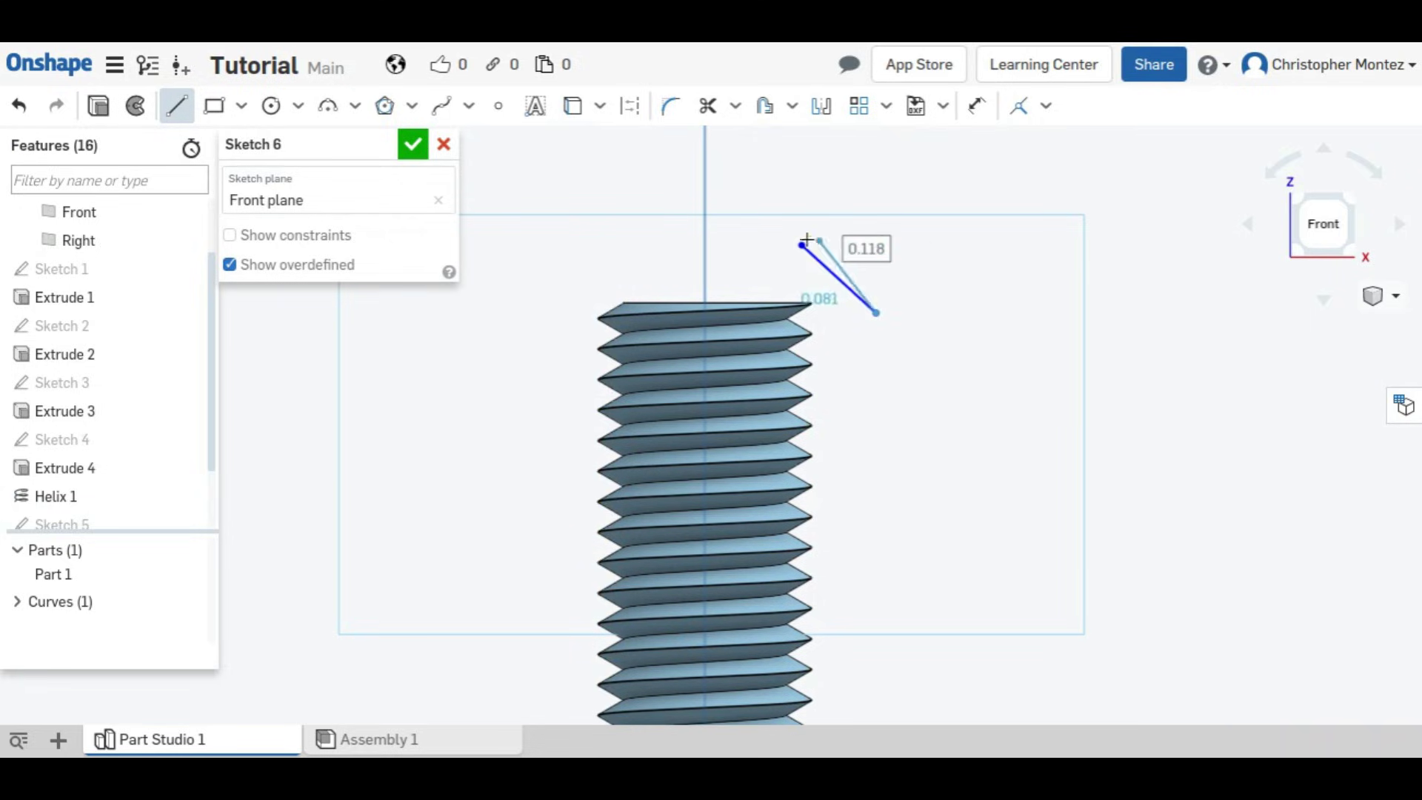
pyautogui.click(875, 312)
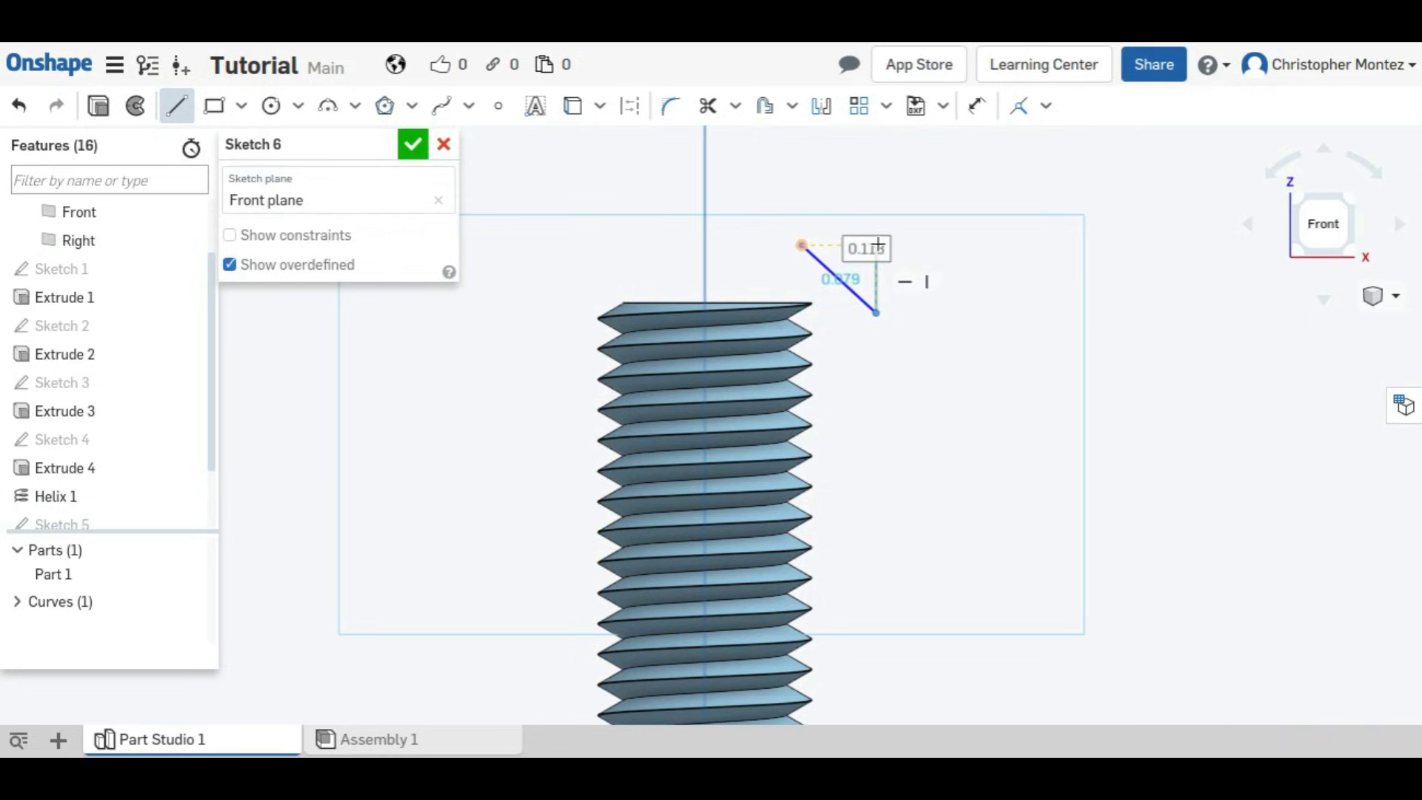
pyautogui.click(876, 245)
pyautogui.click(801, 245)
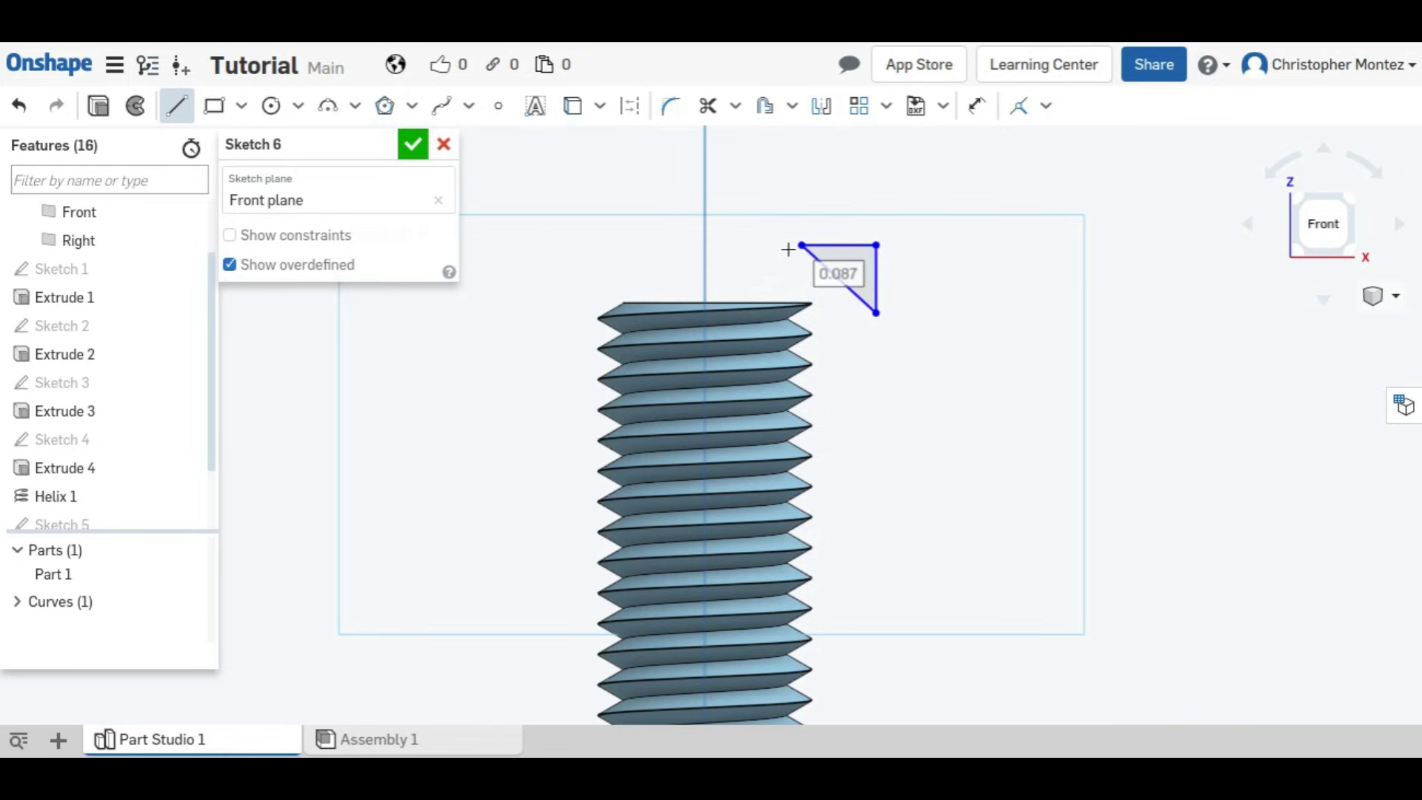
# - Draw a vertical line about 1.255 in long from the origin past the shank's free end and convert it to construction geometry
pyautogui.scroll(-5, 788, 250)
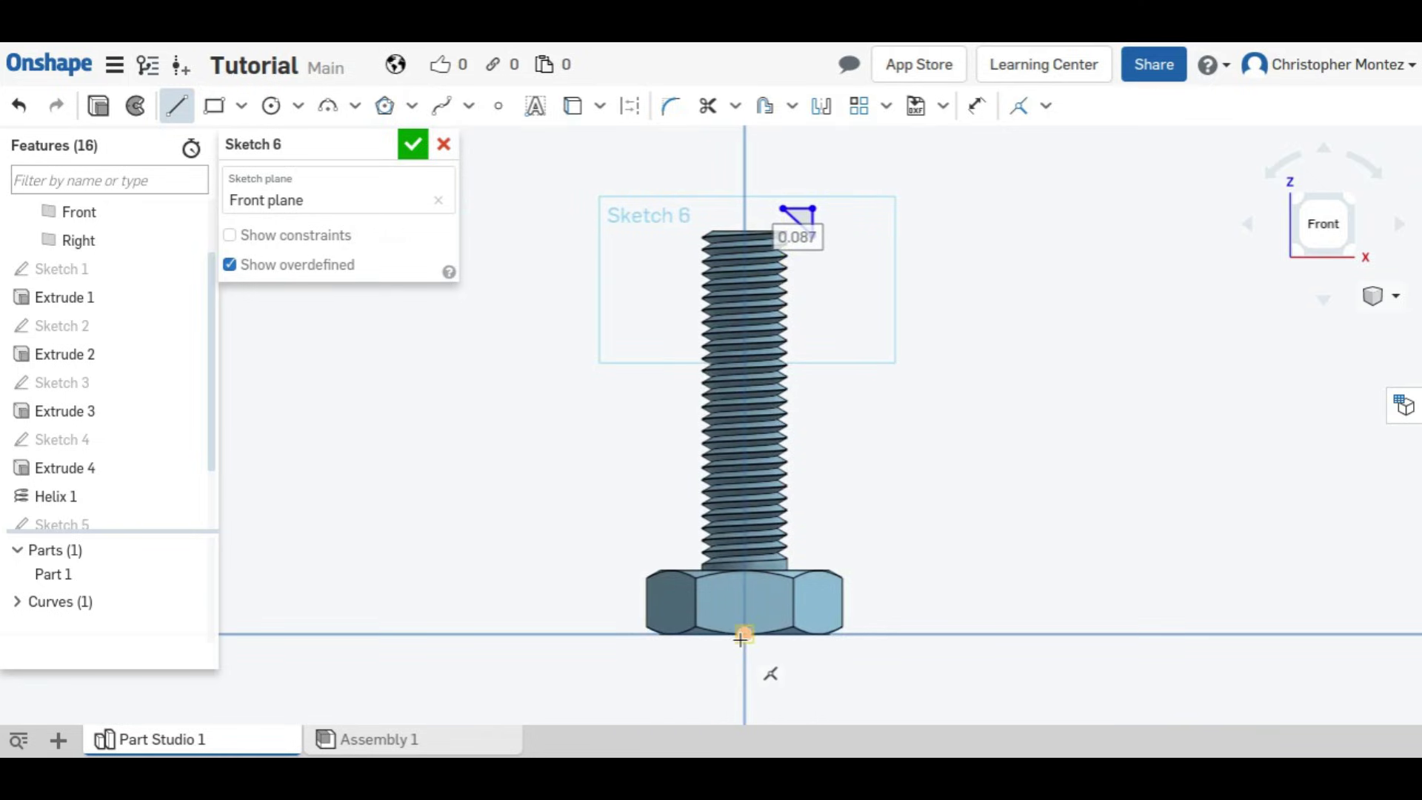
pyautogui.click(740, 638)
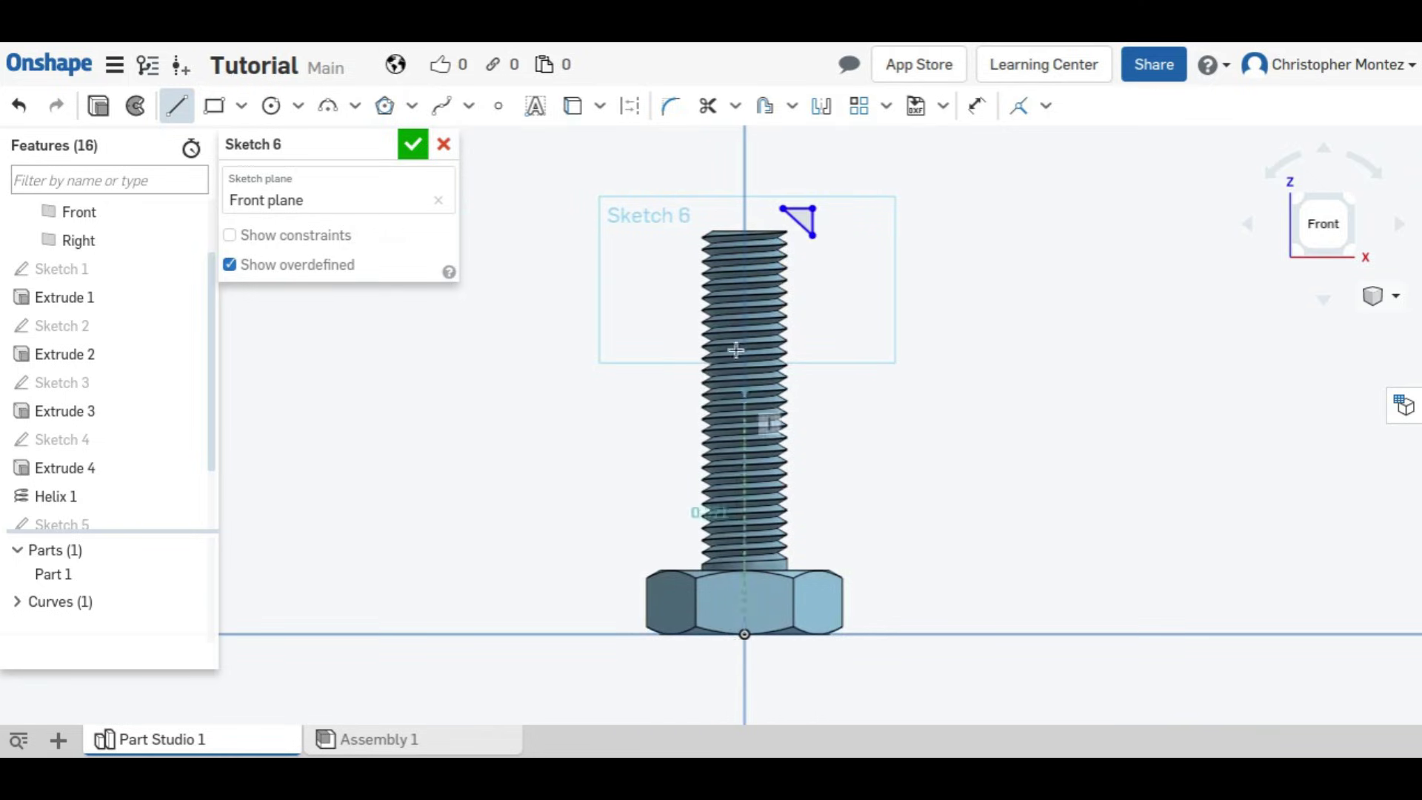
pyautogui.click(747, 209)
pyautogui.press('Escape')
pyautogui.scroll(2, 778, 333)
pyautogui.click(735, 326)
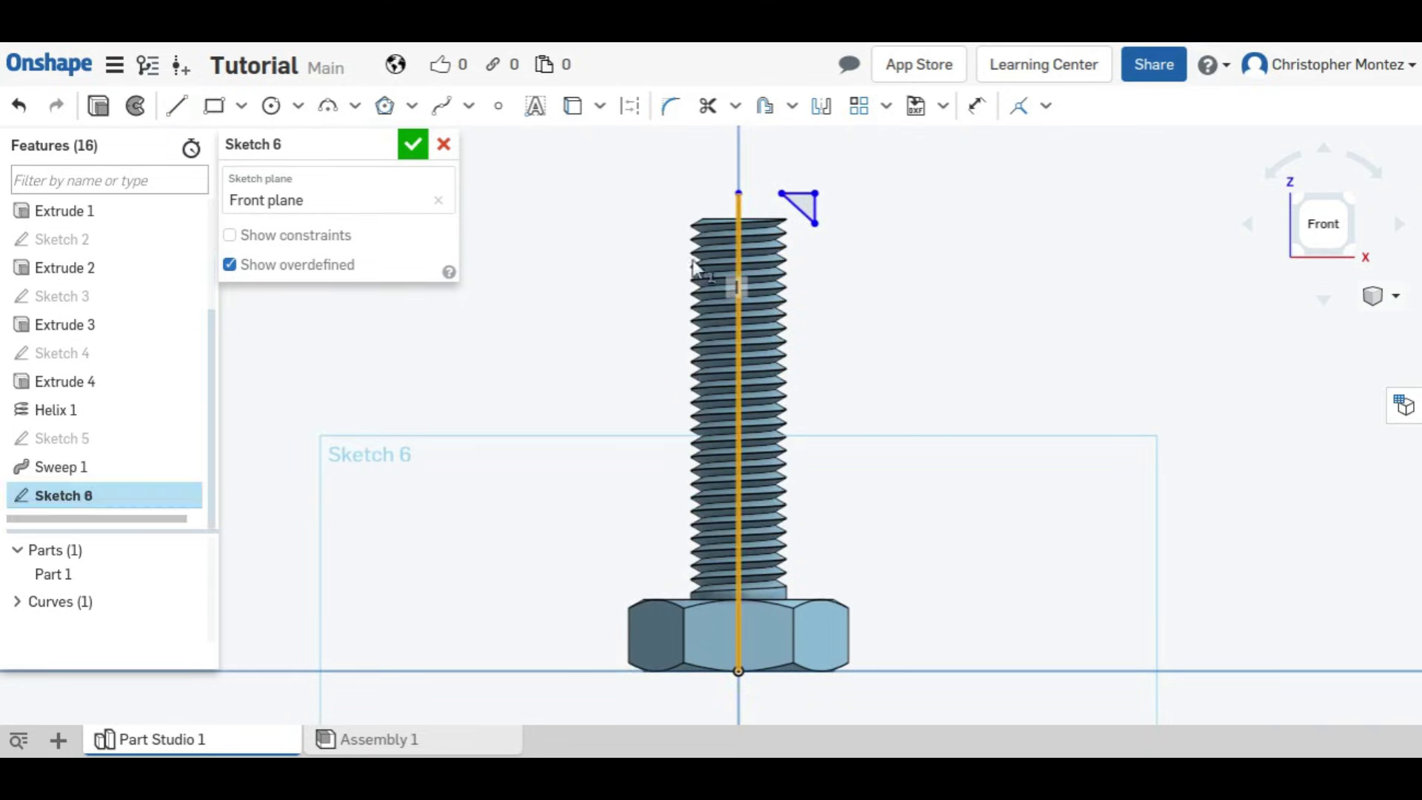
pyautogui.click(629, 105)
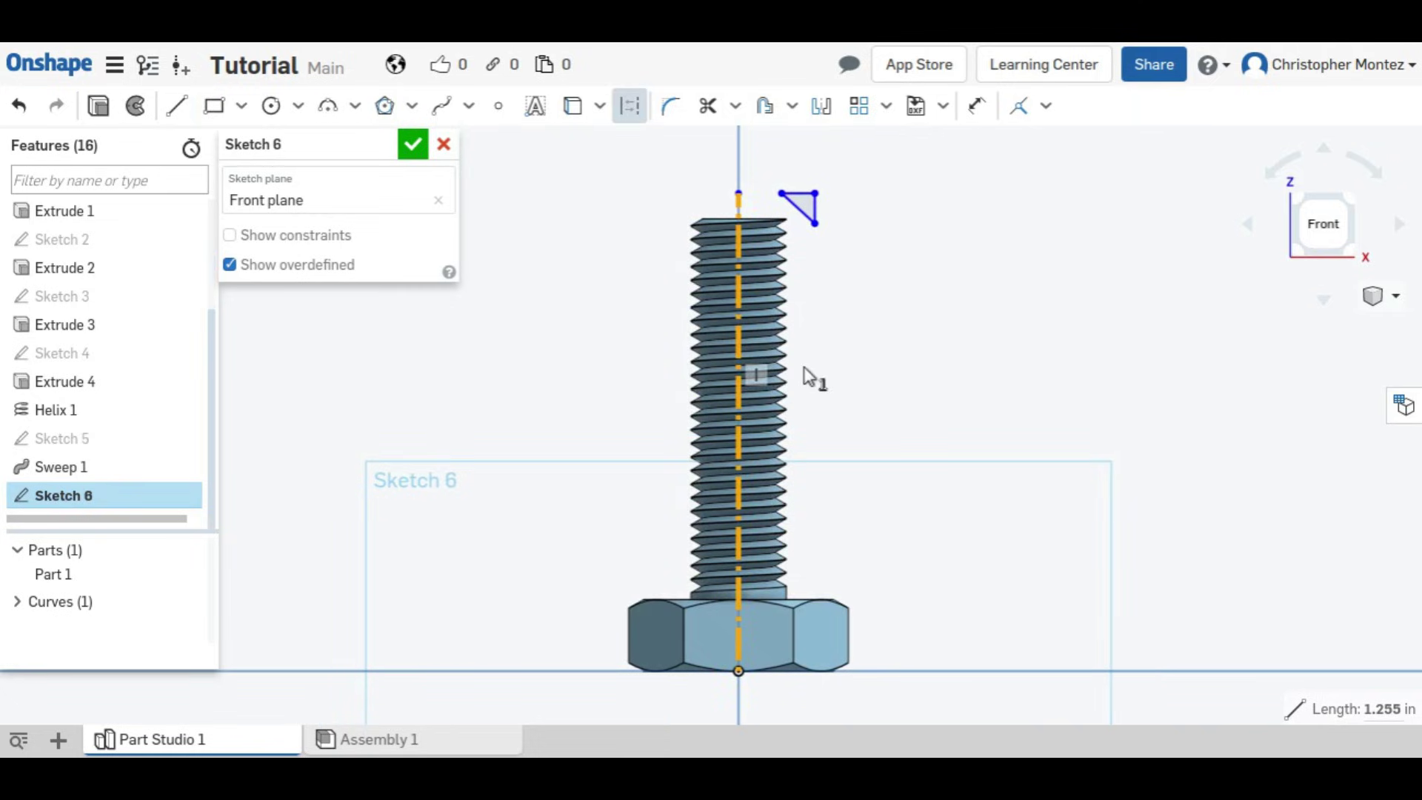
pyautogui.click(850, 365)
# - Make the triangle's horizontal and vertical legs equal, and enlarge the triangle by moving its lower corner outward
pyautogui.scroll(2, 833, 326)
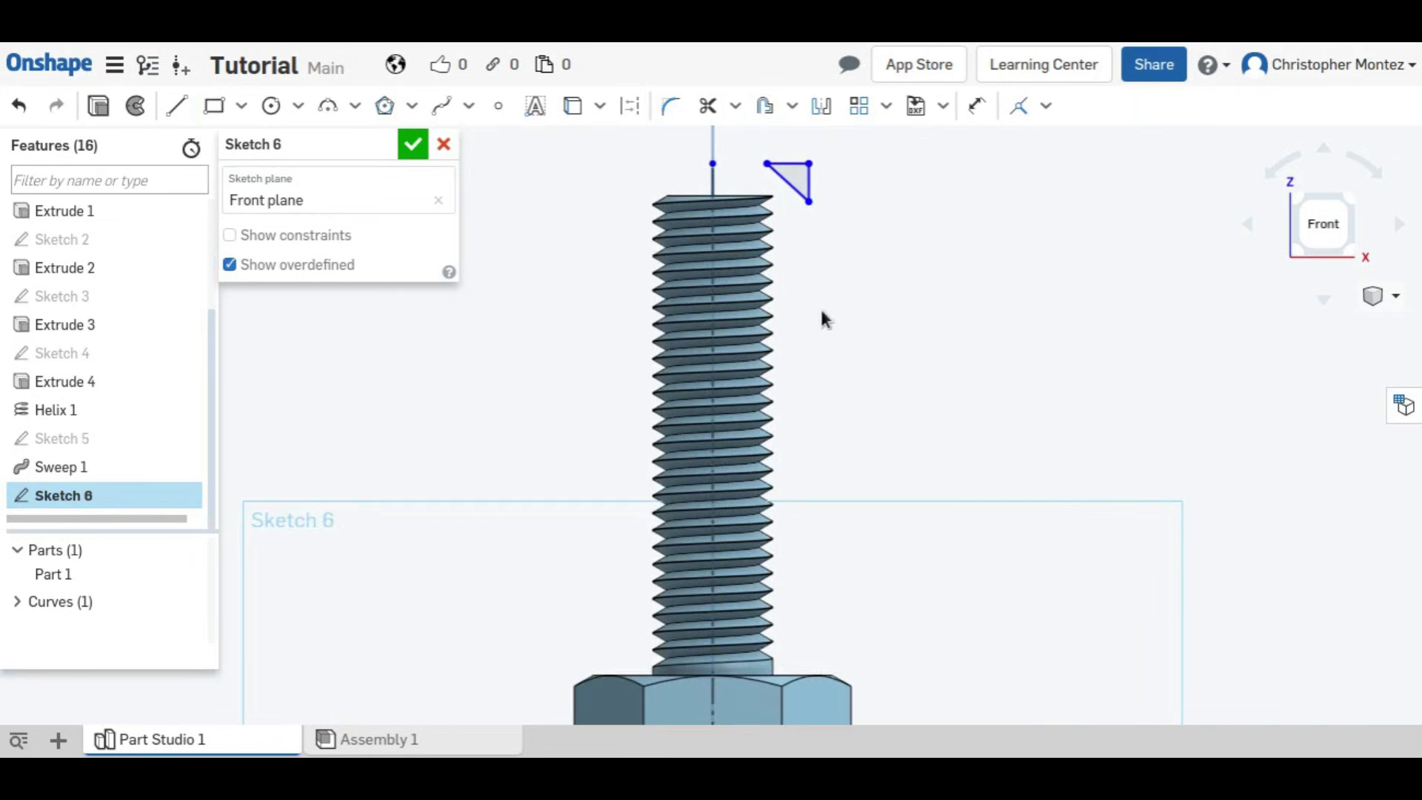
pyautogui.click(809, 185)
pyautogui.click(788, 162)
pyautogui.click(1045, 106)
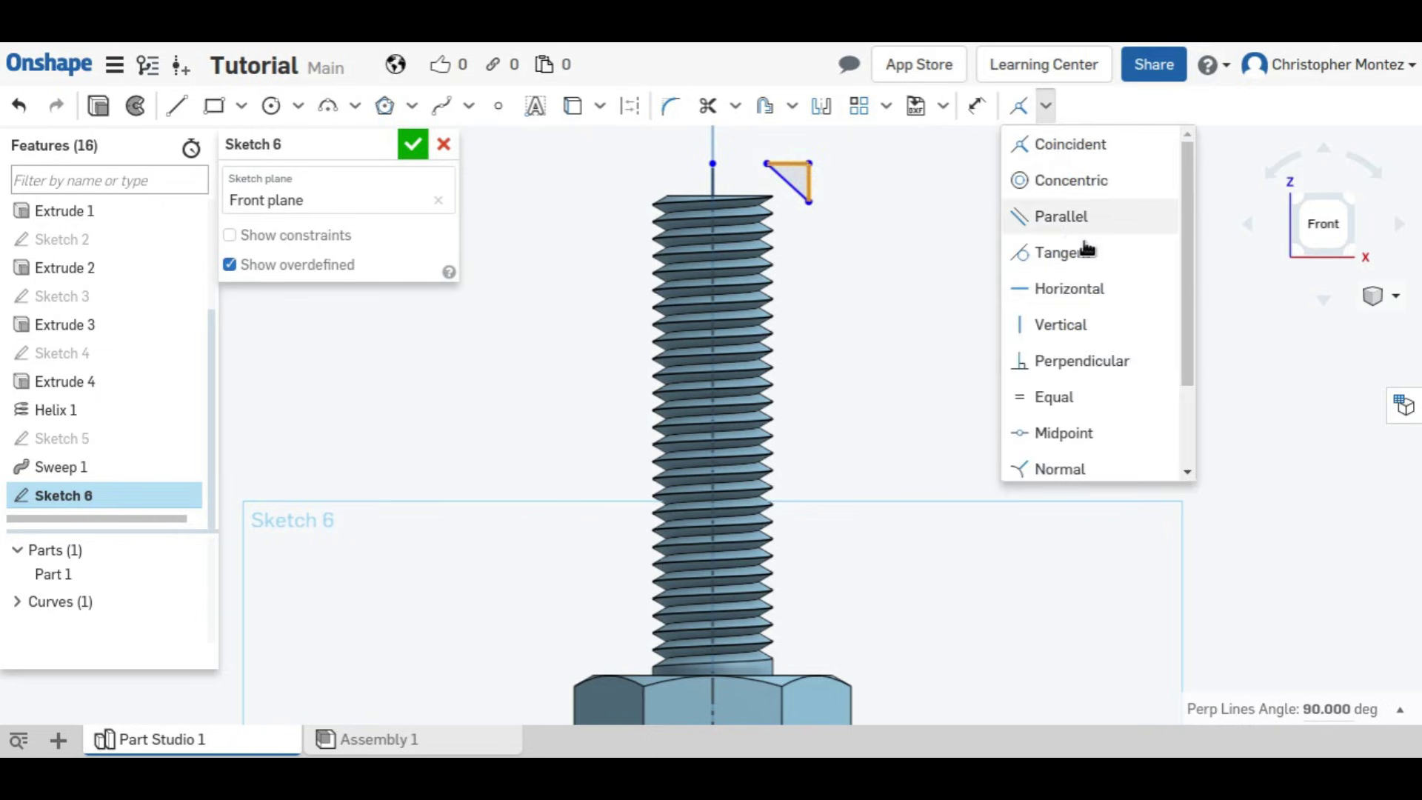
pyautogui.click(1104, 400)
pyautogui.scroll(1, 807, 202)
pyautogui.moveTo(810, 208); pyautogui.dragTo(846, 244)
pyautogui.scroll(-3, 887, 370)
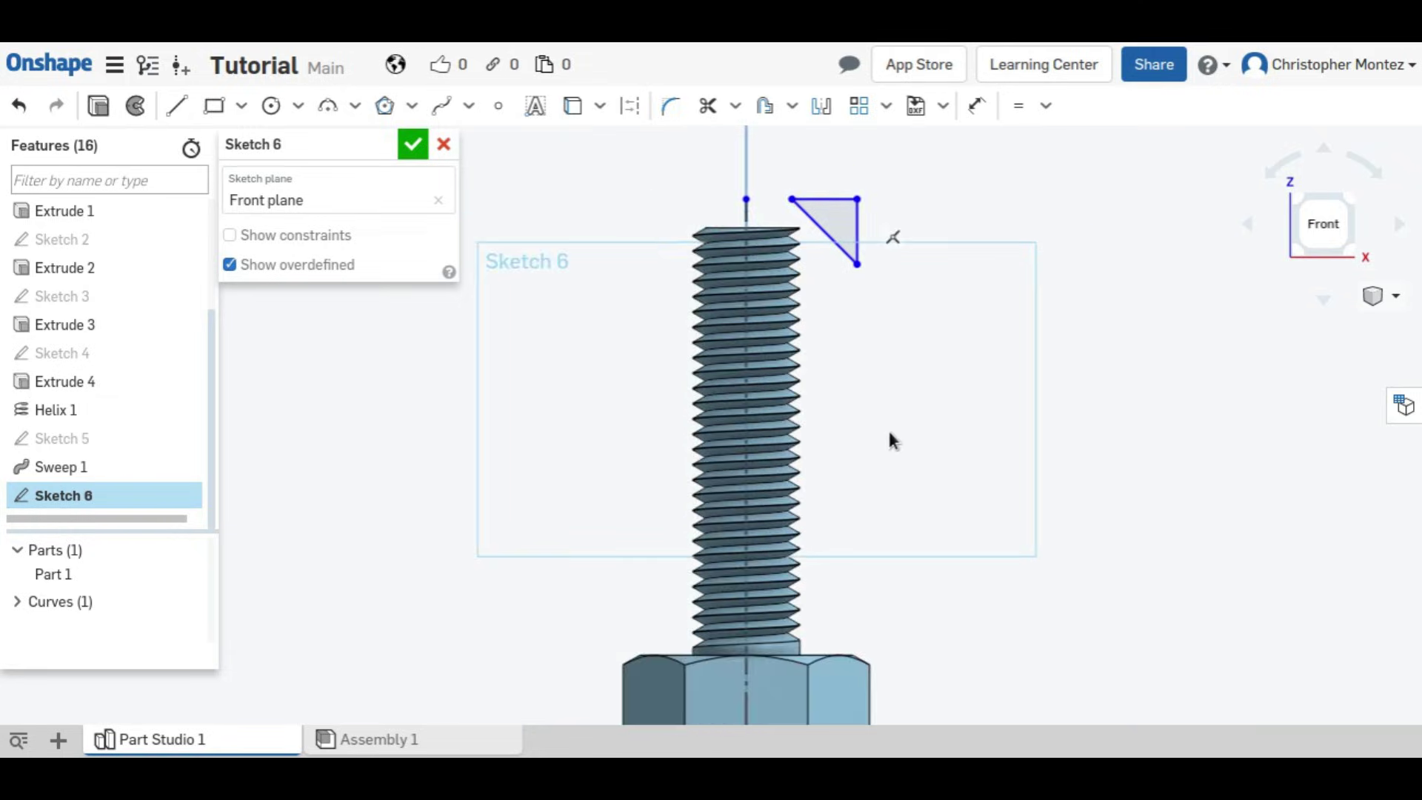
# - Dimension the height of the triangle's right-angle corner above the bolt head's base line as 1.1875 in
pyautogui.press('d')
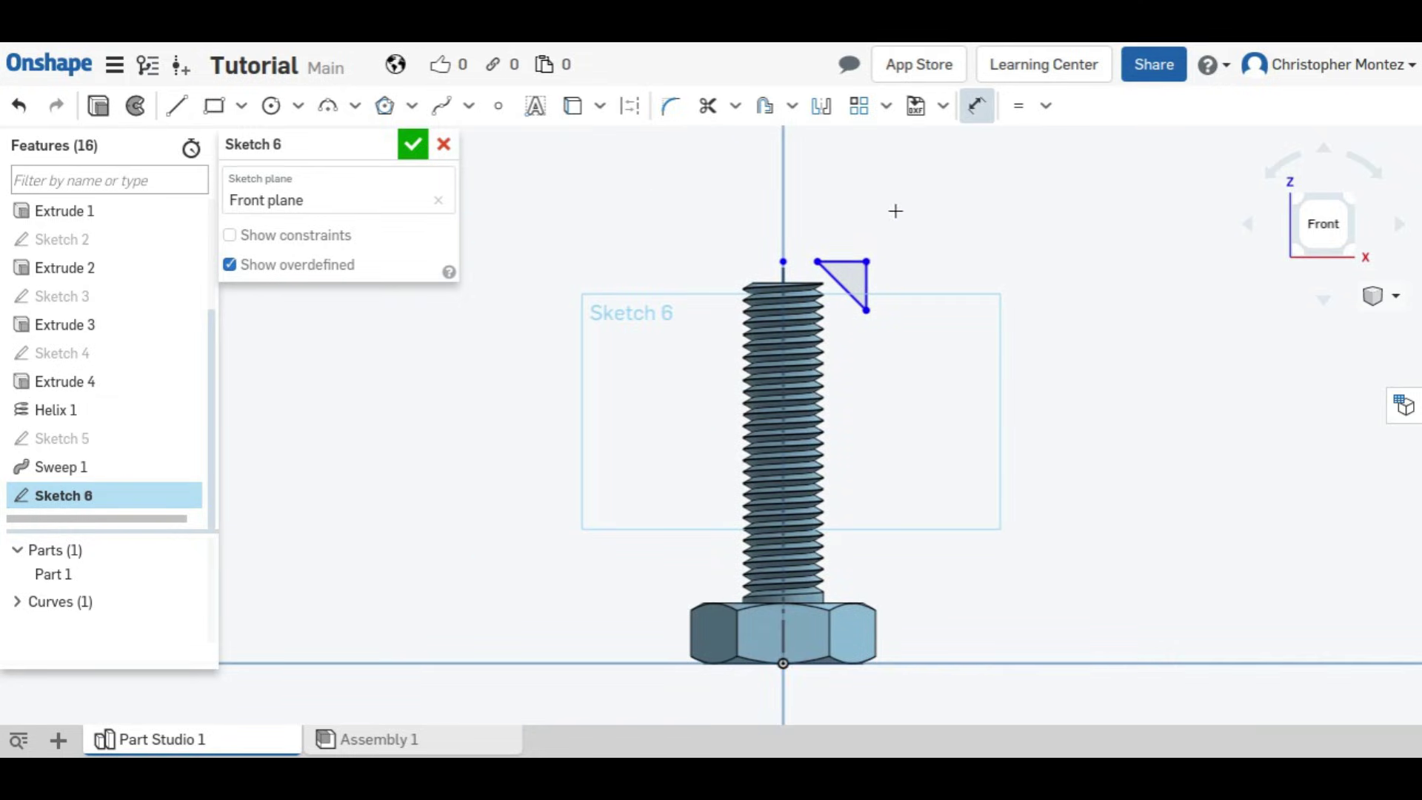
pyautogui.click(865, 262)
pyautogui.click(889, 663)
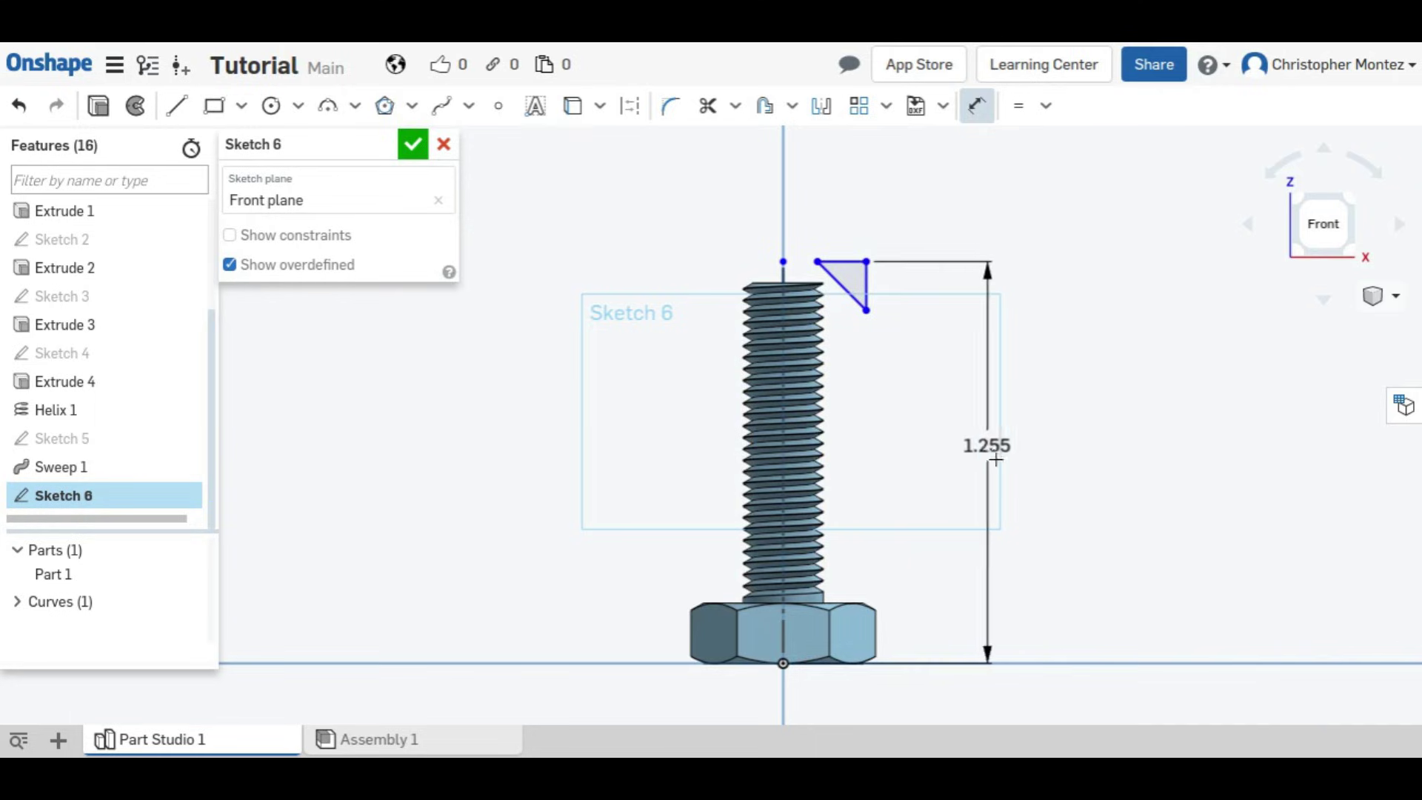
pyautogui.click(970, 480)
pyautogui.write('1.1875')
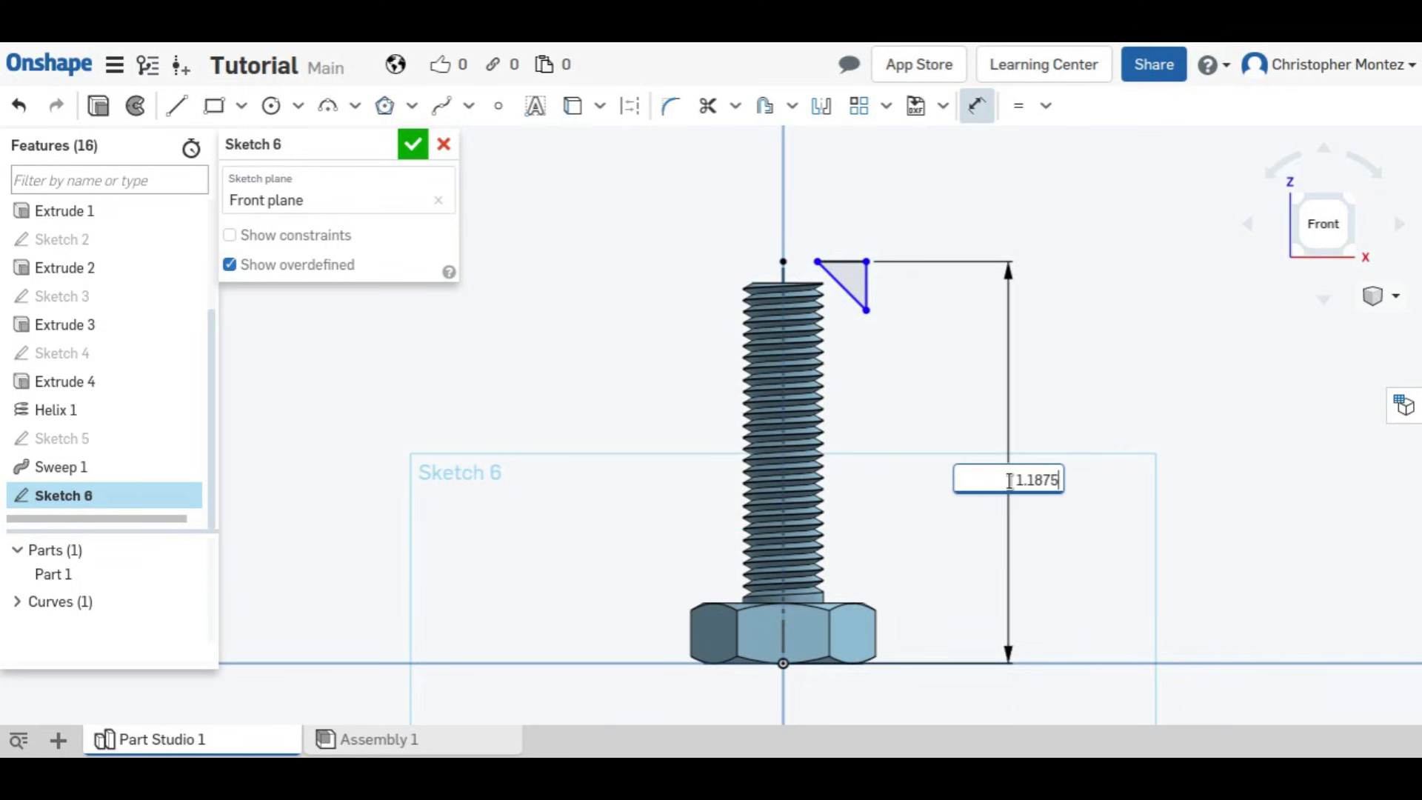
pyautogui.press('Return')
# - Dimension the horizontal distance from the bolt's axis to the triangle's right-angle corner as 0.125 in
pyautogui.scroll(3, 770, 325)
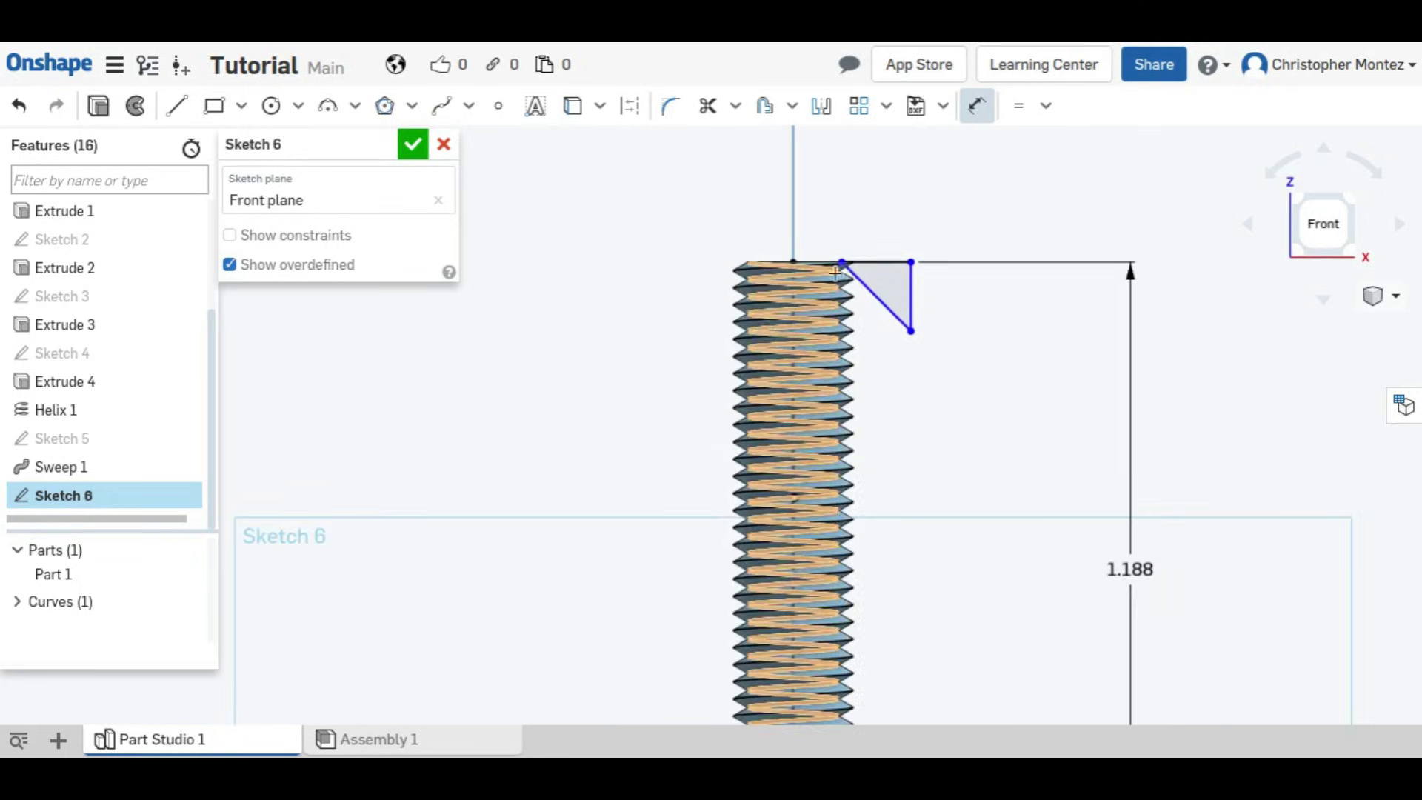
pyautogui.click(793, 233)
pyautogui.click(911, 262)
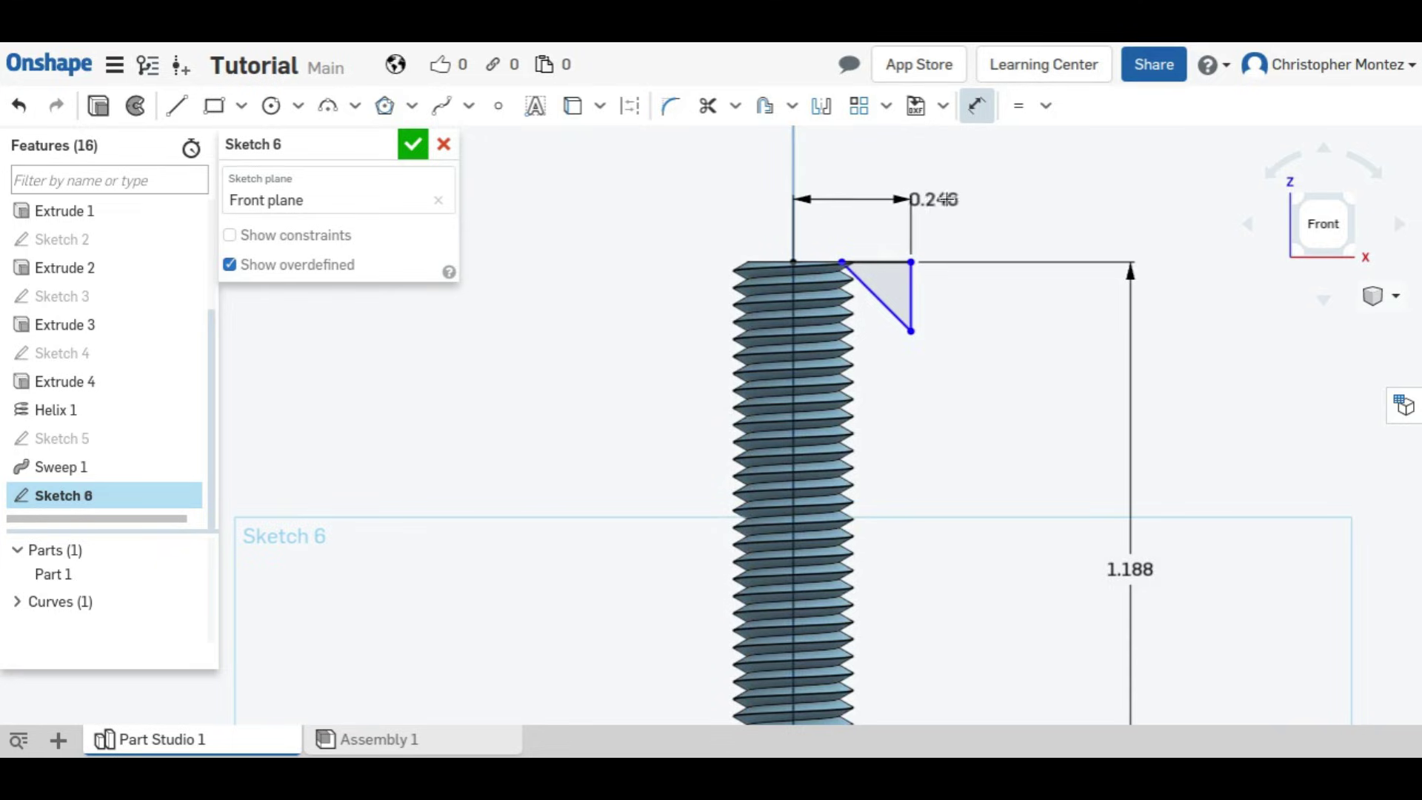
pyautogui.click(963, 197)
pyautogui.write('0.12')
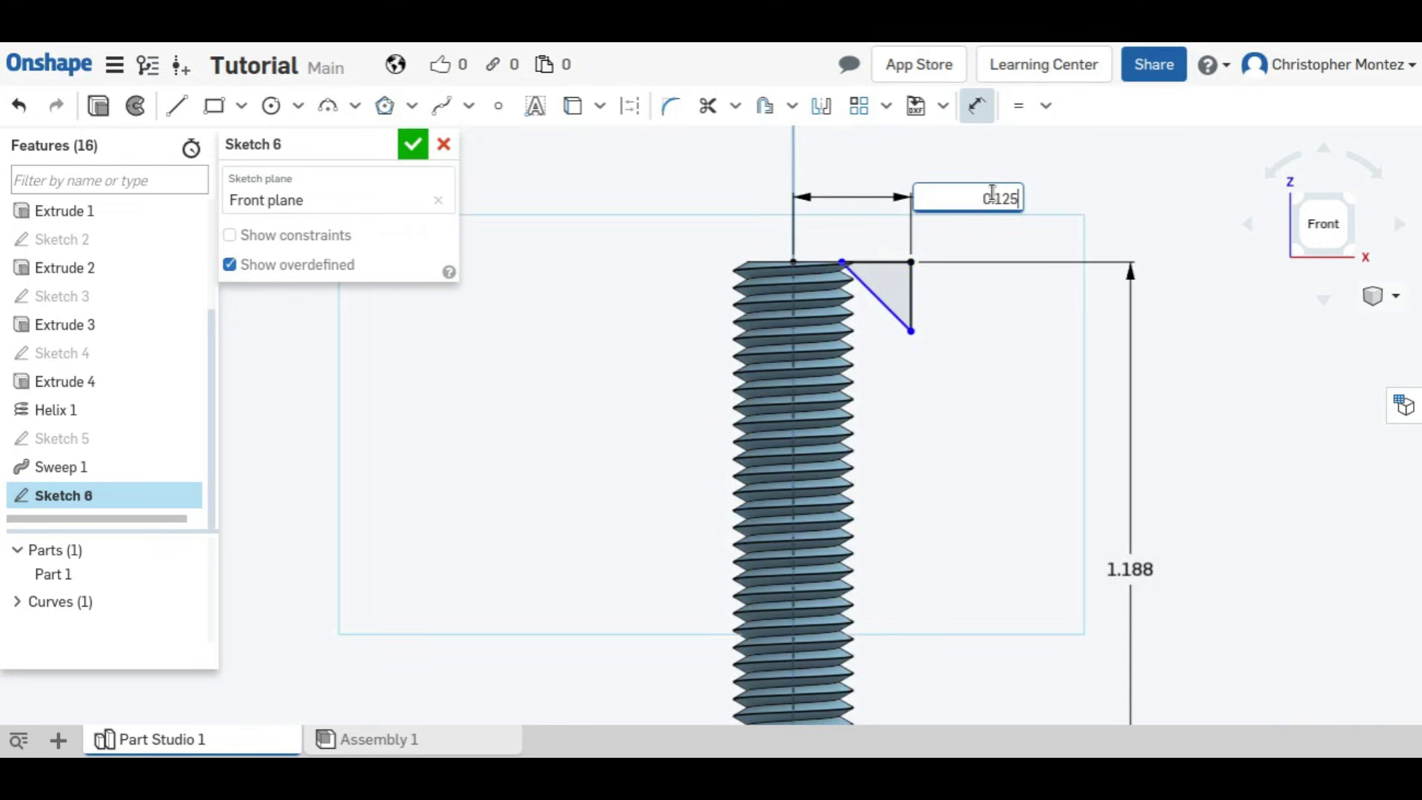
pyautogui.write('5')
pyautogui.press('Return')
# - Set the length of the triangle's vertical leg to 1/32 in and finish the sketch
pyautogui.scroll(5, 815, 289)
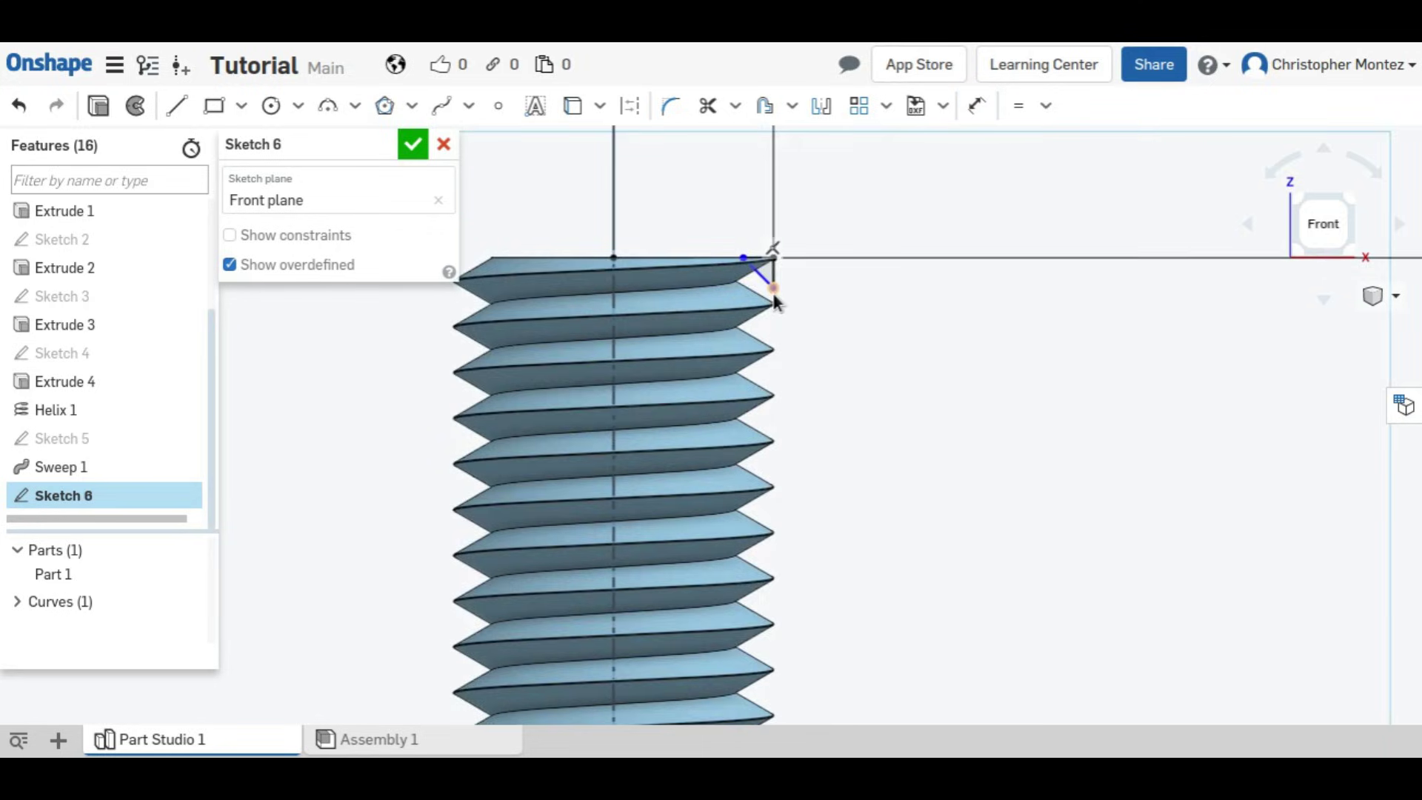
pyautogui.moveTo(774, 290)
pyautogui.mouseDown()
pyautogui.moveTo(777, 413)
pyautogui.moveTo(775, 319)
pyautogui.mouseUp()
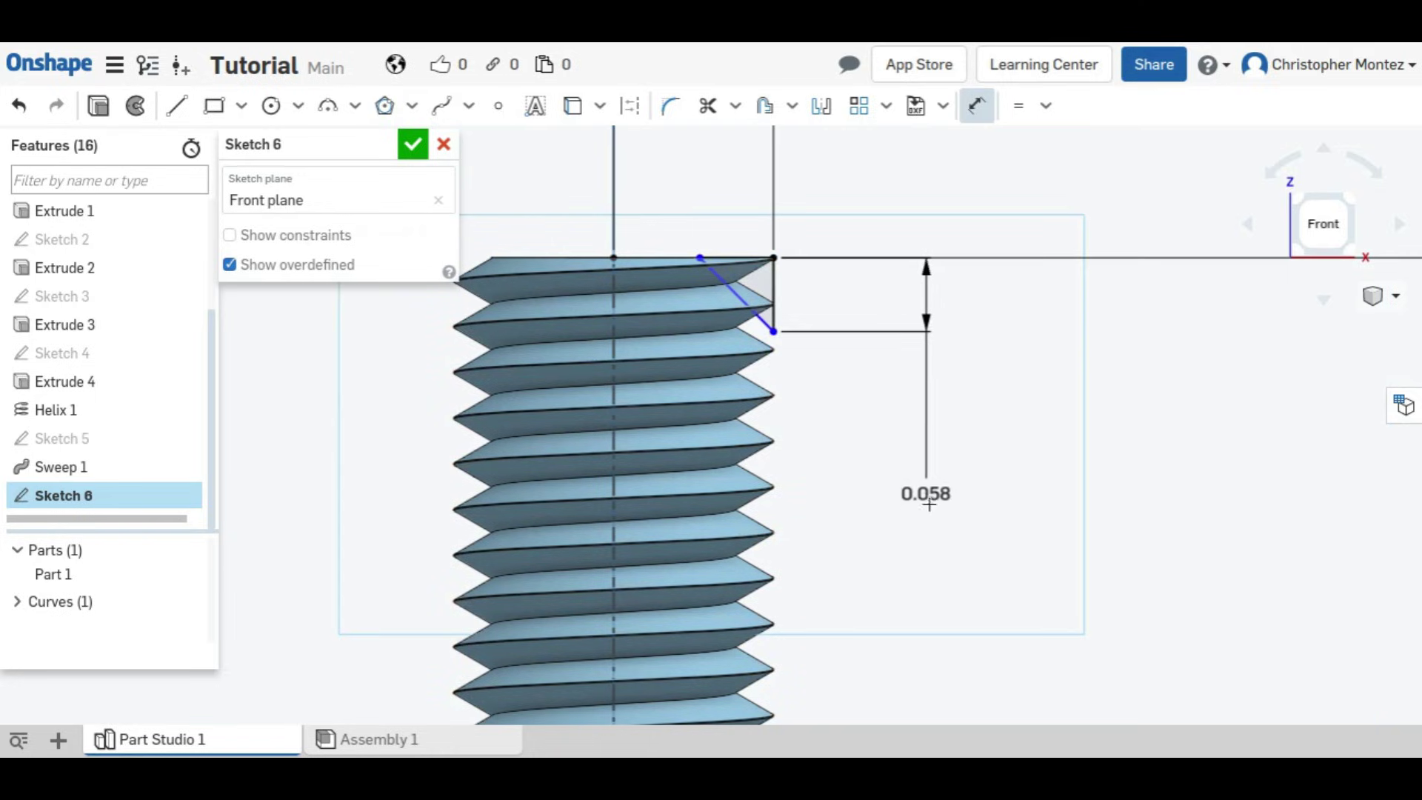
pyautogui.click(931, 495)
pyautogui.write('1')
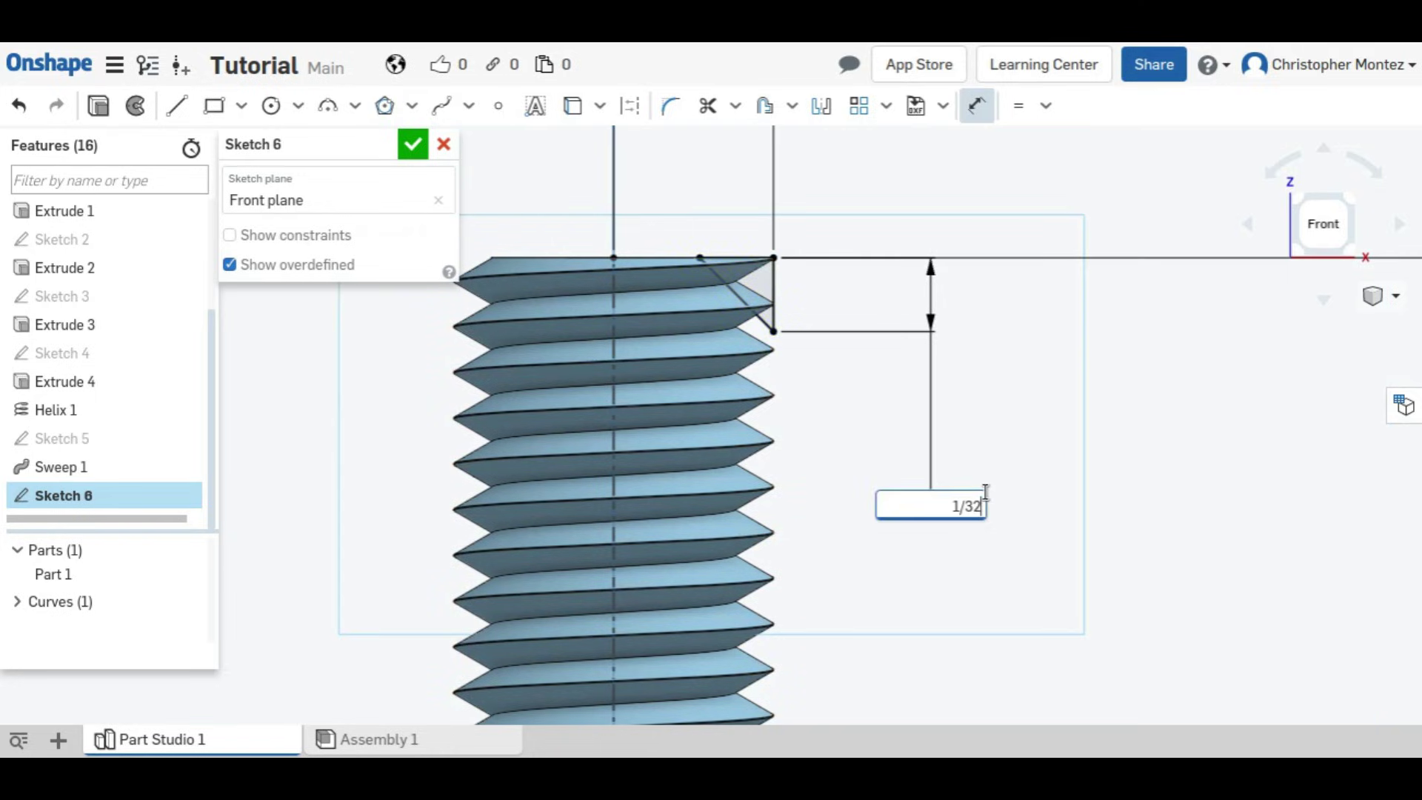
pyautogui.write('/32')
pyautogui.press('Return')
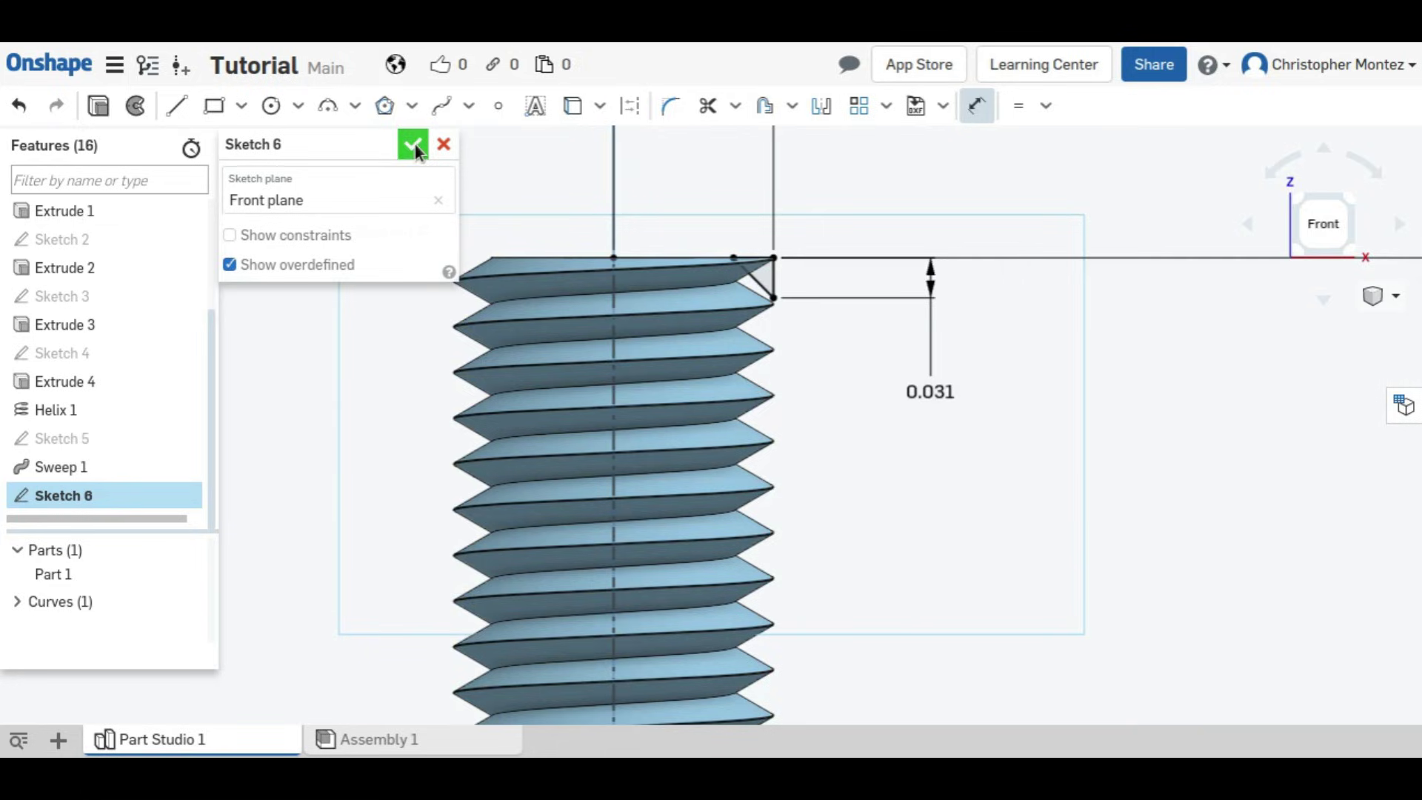
pyautogui.click(415, 145)
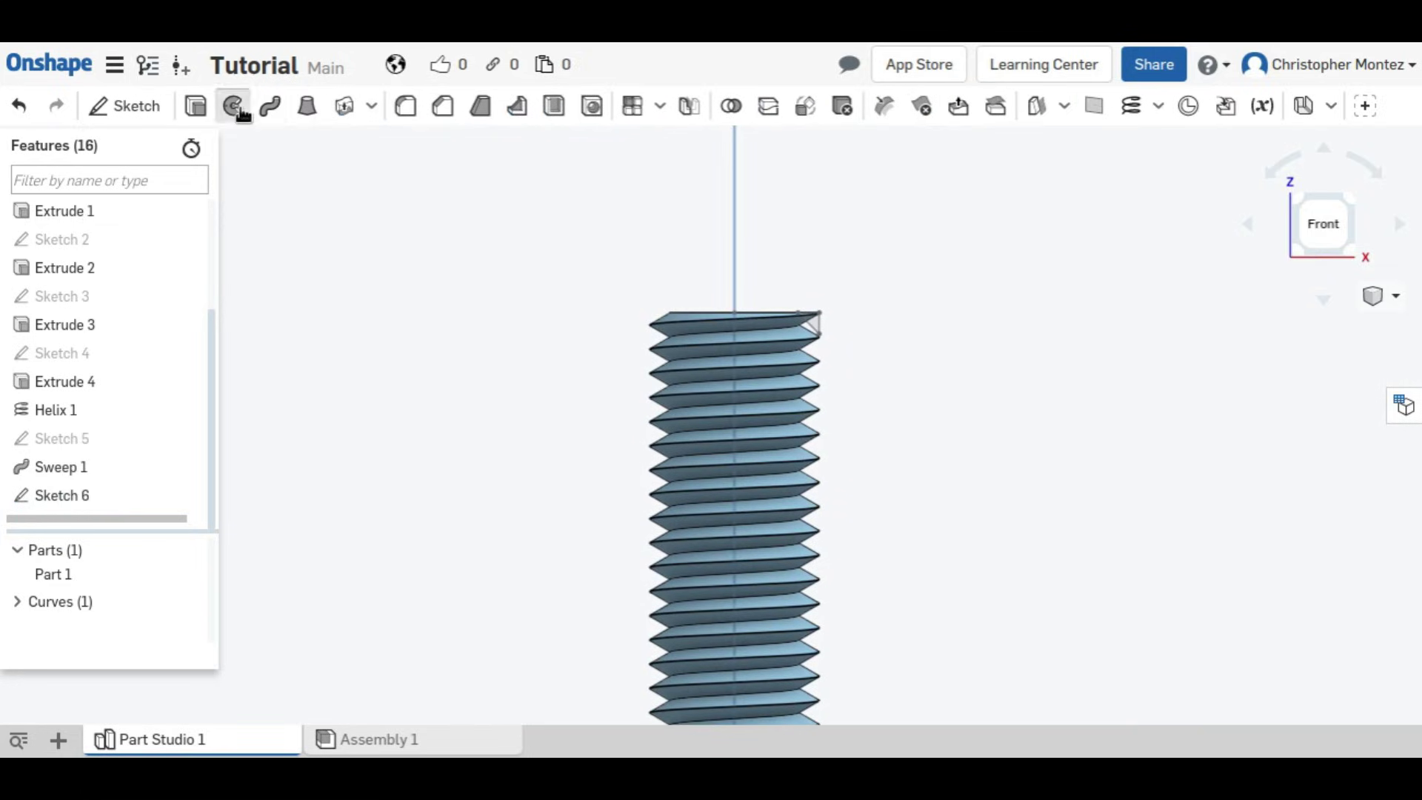
# - Chamfer the shank's free end with a full solid Remove Revolve of the triangle around the construction centerline
pyautogui.click(234, 107)
pyautogui.click(815, 320)
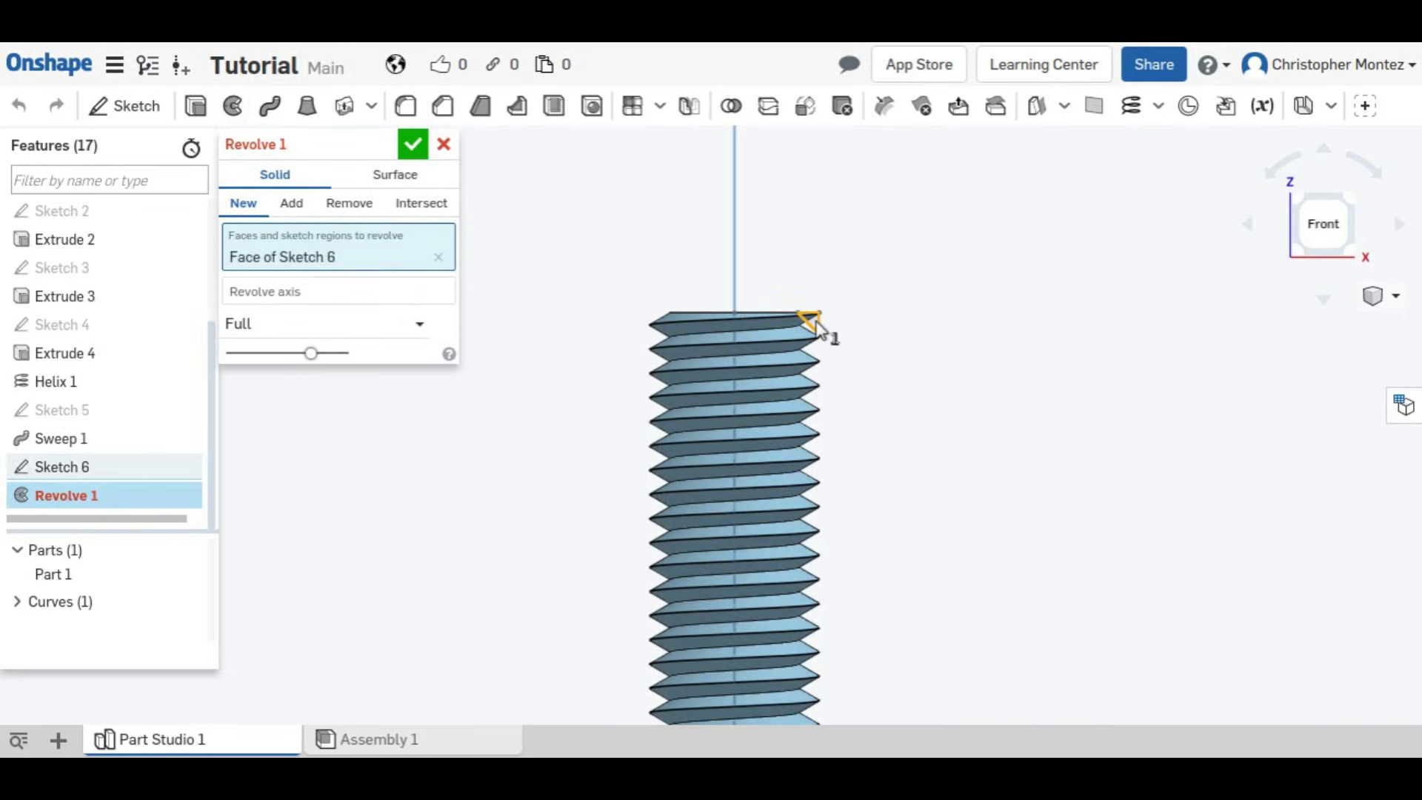
pyautogui.click(392, 289)
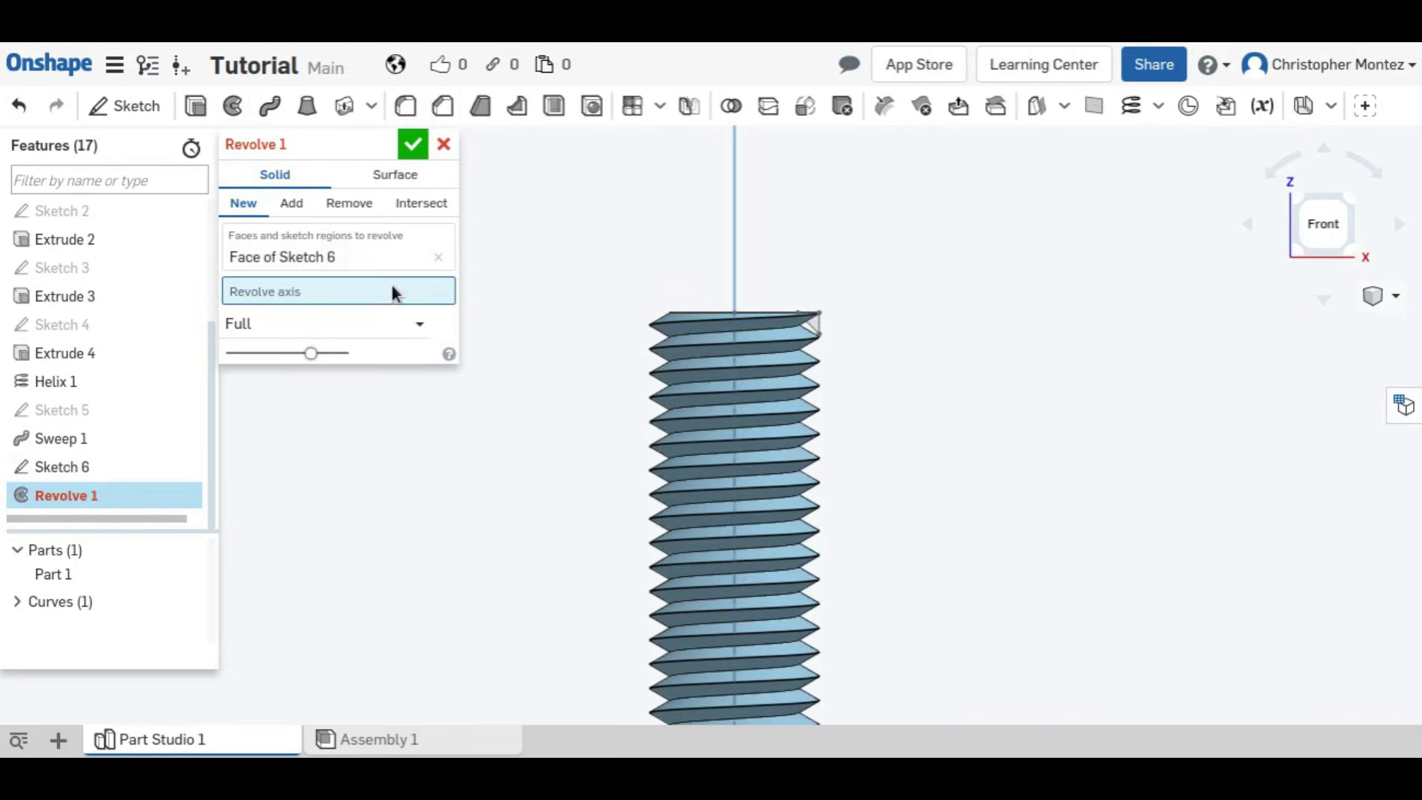
pyautogui.click(734, 354)
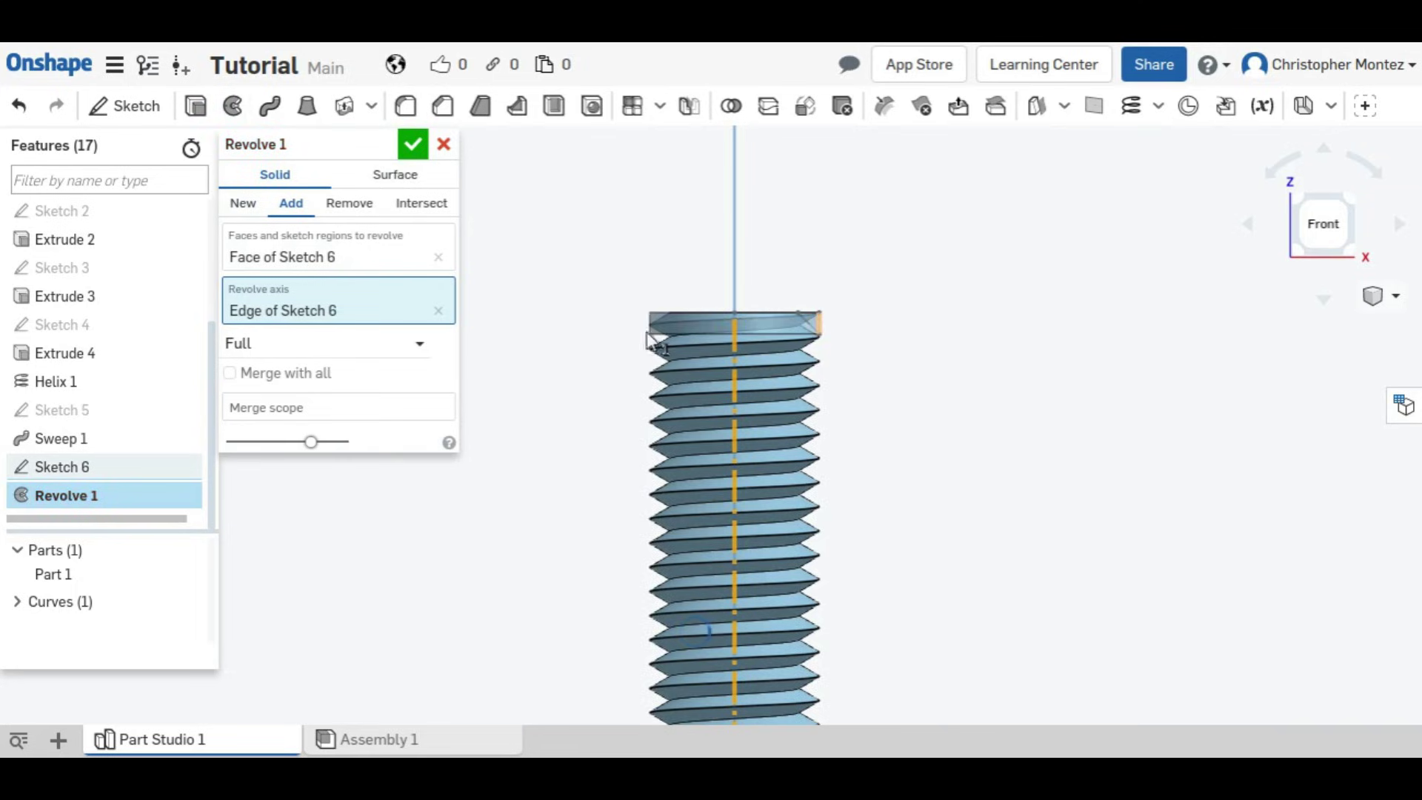
pyautogui.scroll(3, 741, 425)
pyautogui.moveTo(775, 379); pyautogui.dragTo(881, 436, button='right')
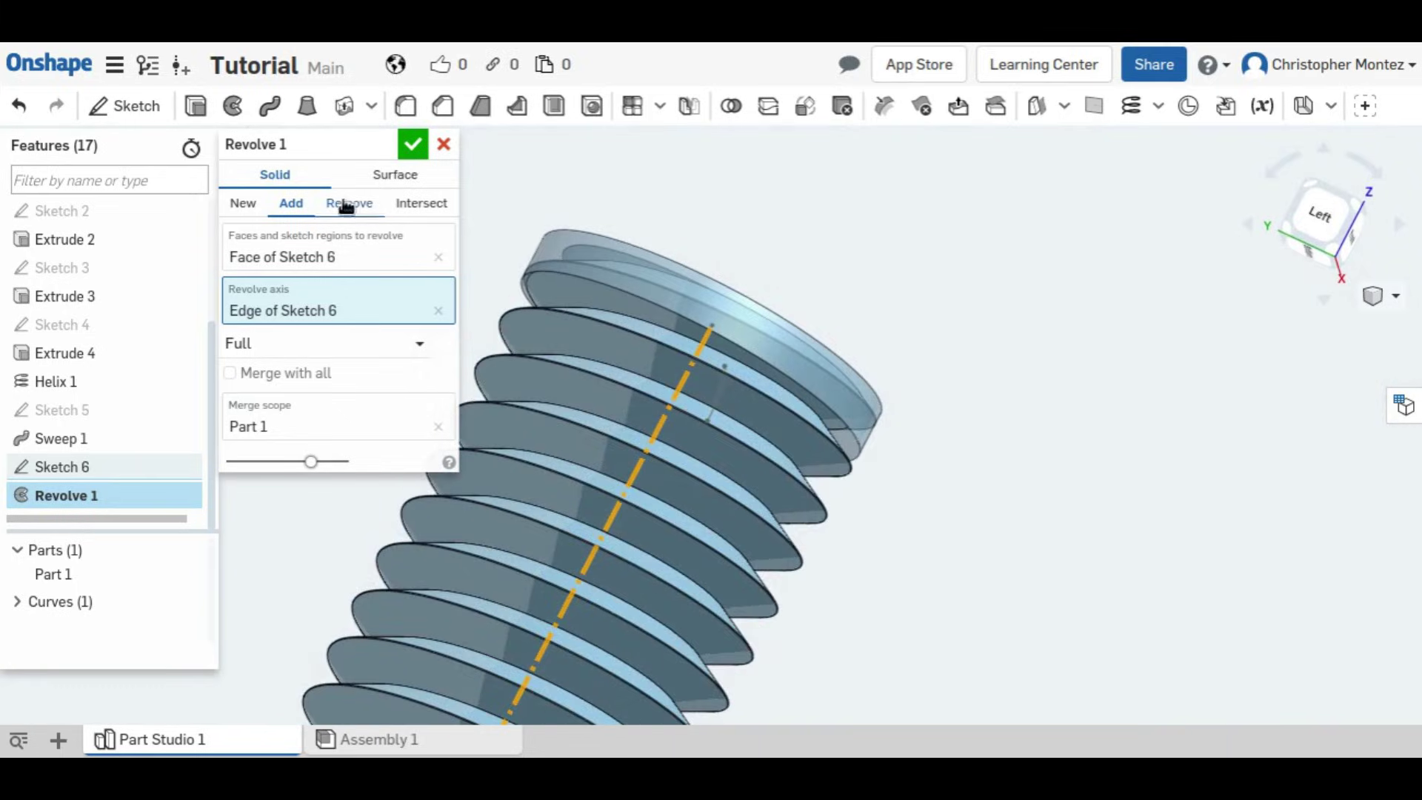
pyautogui.click(348, 203)
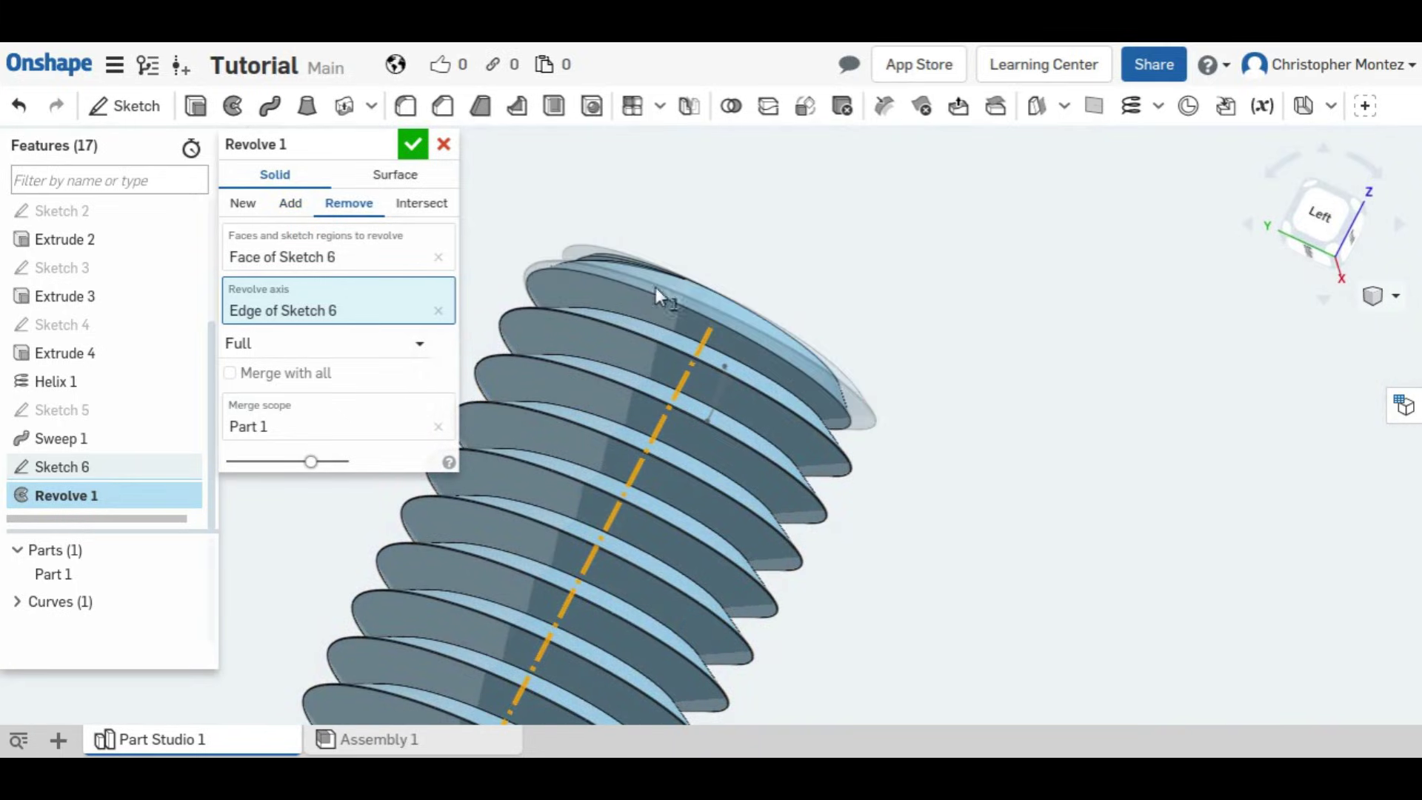
pyautogui.click(413, 144)
# - Examine the finished bolt's chamfered shank end, thread and hex head from several angles, including the isometric view
pyautogui.scroll(-3, 688, 627)
pyautogui.moveTo(689, 627); pyautogui.dragTo(676, 450, button='right')
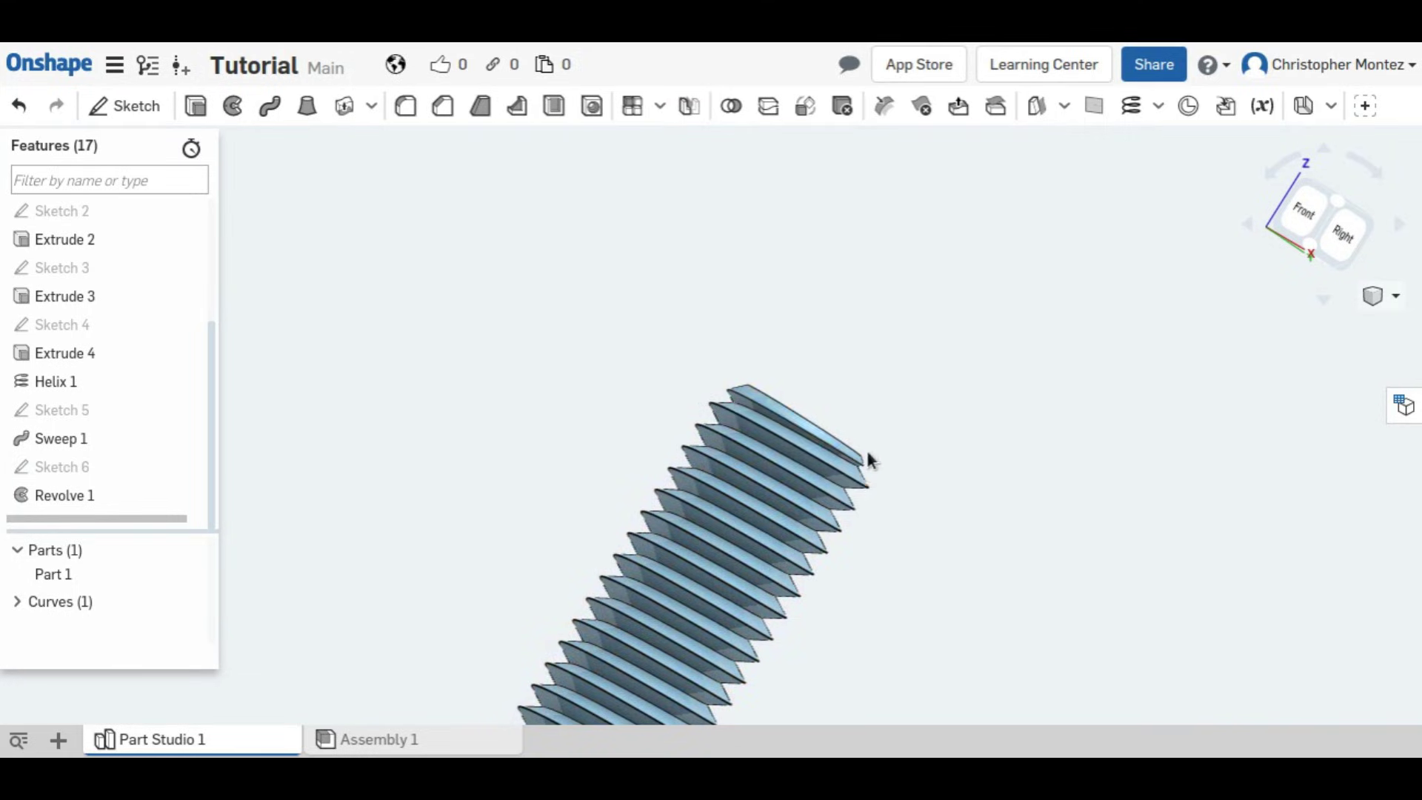
pyautogui.scroll(-2, 907, 388)
pyautogui.scroll(-2, 909, 392)
pyautogui.moveTo(850, 502); pyautogui.dragTo(1234, 445, button='right')
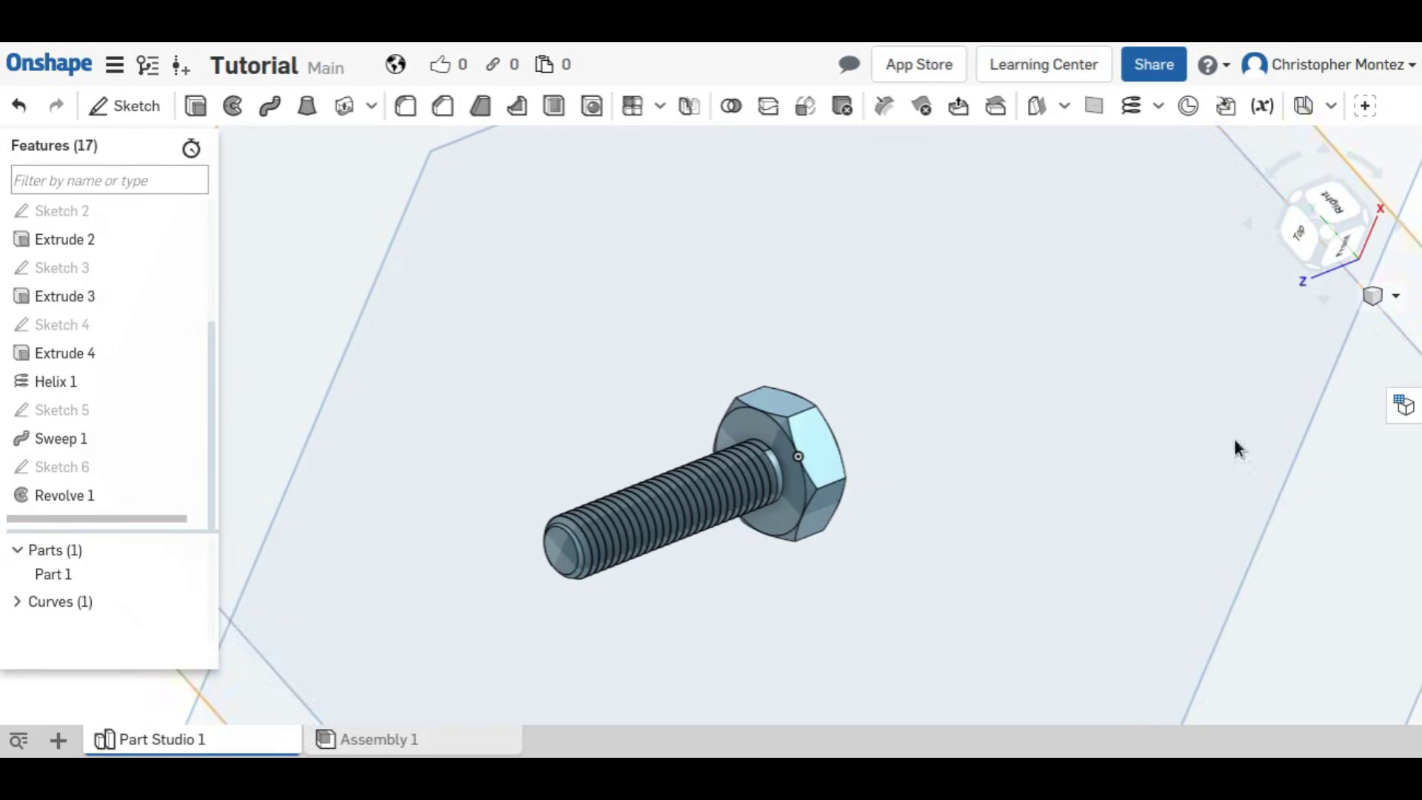
pyautogui.click(1325, 228)
pyautogui.scroll(5, 820, 388)
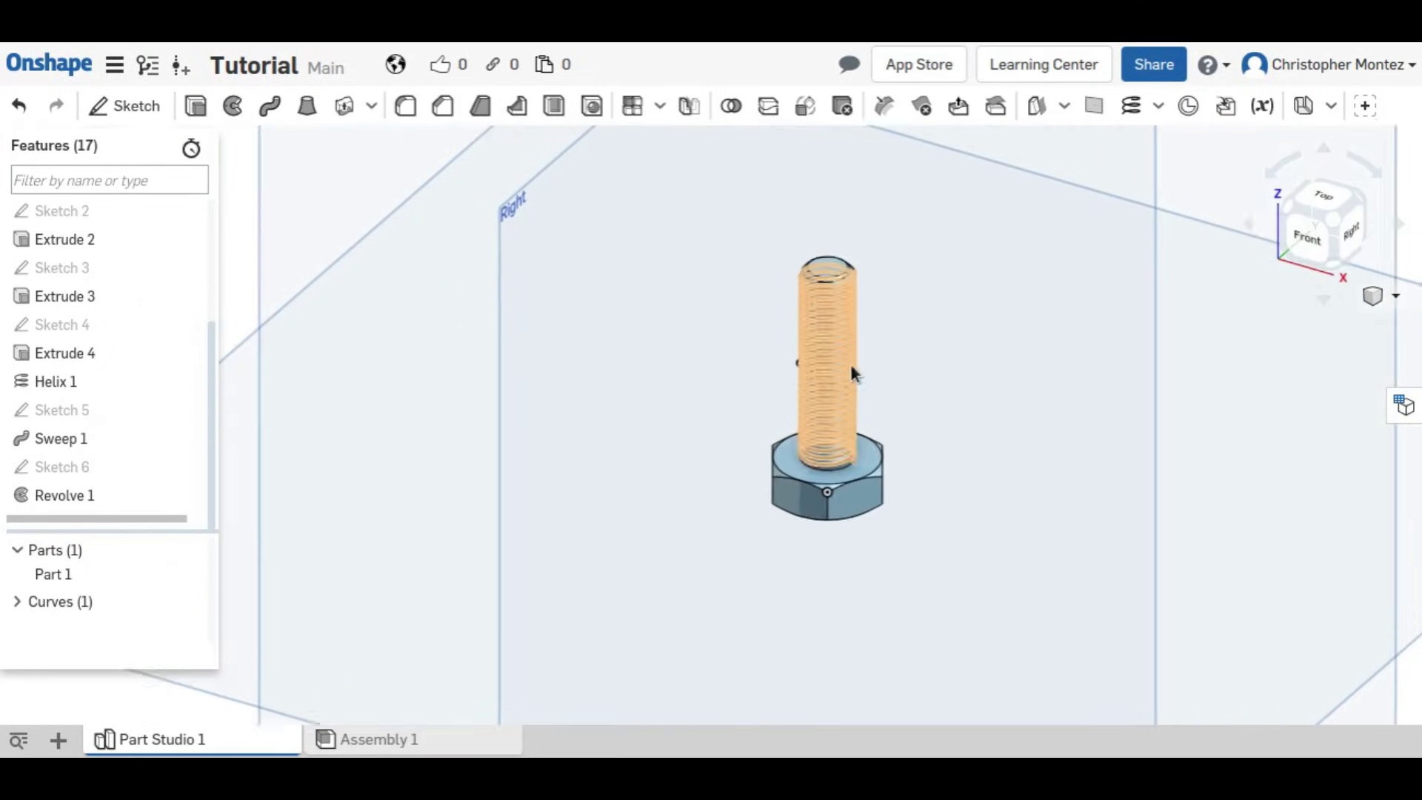
pyautogui.moveTo(978, 372); pyautogui.dragTo(1008, 392, button='right')
pyautogui.scroll(-5, 1006, 380)
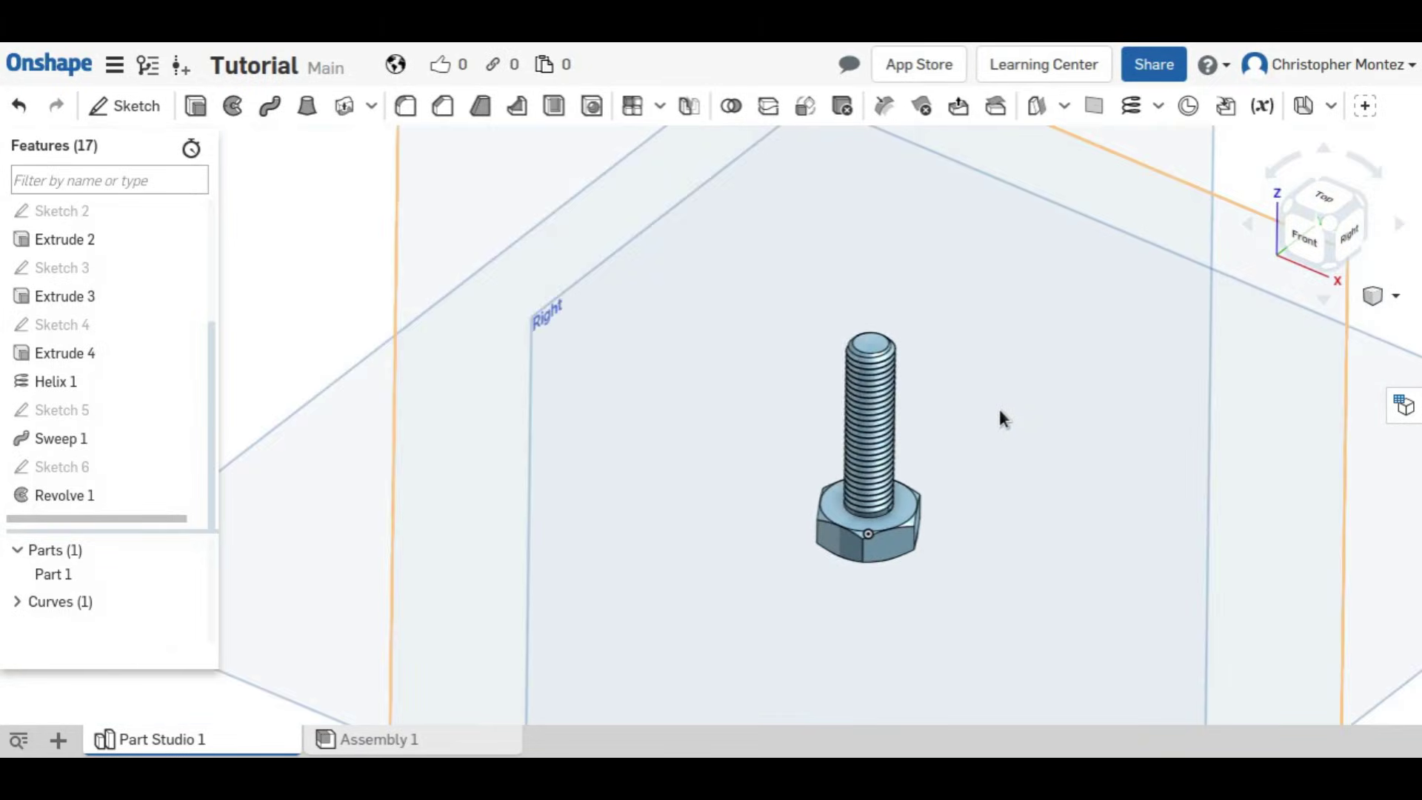